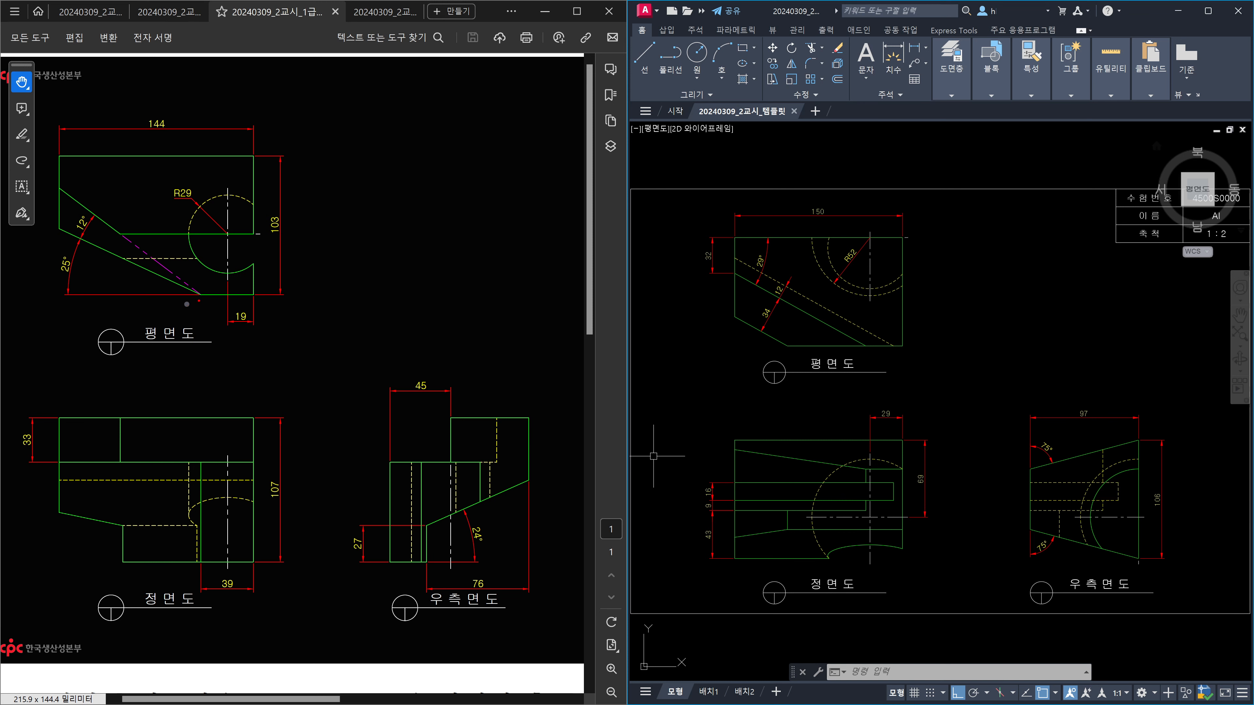
# Examine the reference drawing's plan, front and right-side views to distinguish the lower body from the 33 mm high upper block.
pyautogui.moveTo(201, 298)
pyautogui.mouseDown()
pyautogui.moveTo(251, 297)
pyautogui.moveTo(254, 157)
pyautogui.mouseUp()
pyautogui.moveTo(59, 157); pyautogui.dragTo(257, 156)
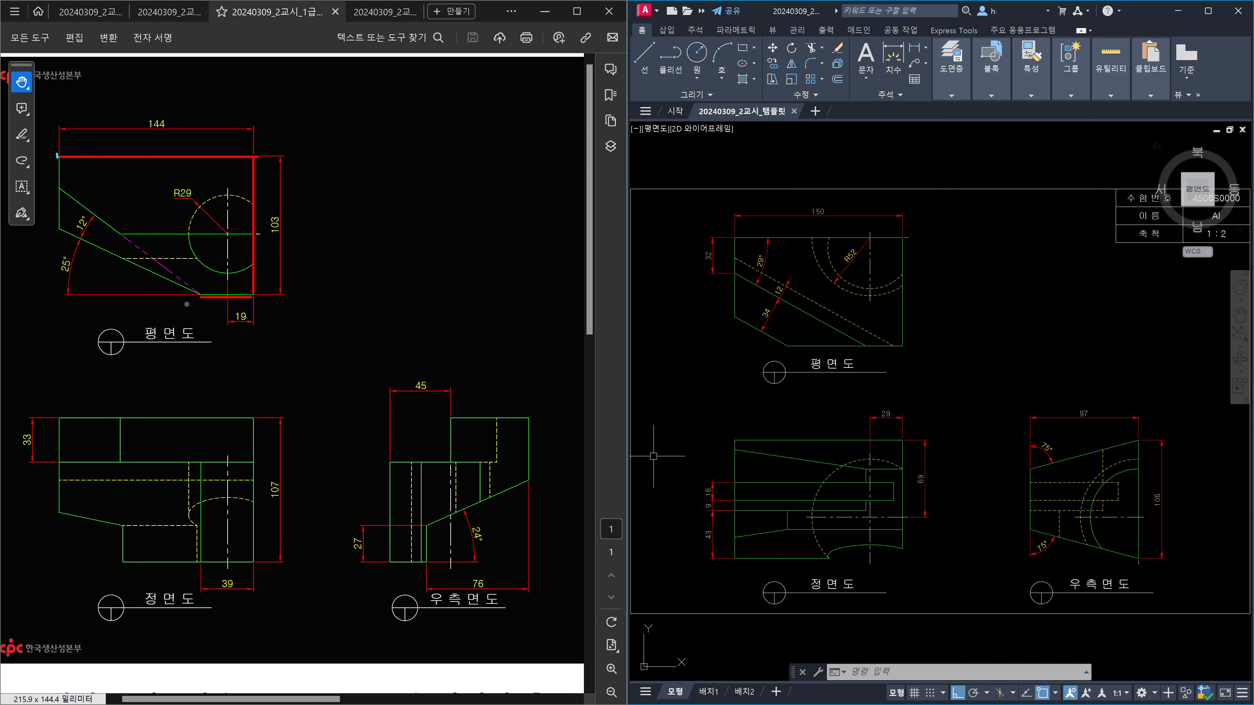
pyautogui.moveTo(57, 156)
pyautogui.mouseDown()
pyautogui.moveTo(57, 227)
pyautogui.moveTo(202, 297)
pyautogui.mouseUp()
pyautogui.moveTo(391, 467)
pyautogui.mouseDown()
pyautogui.moveTo(475, 538)
pyautogui.moveTo(529, 563)
pyautogui.mouseUp()
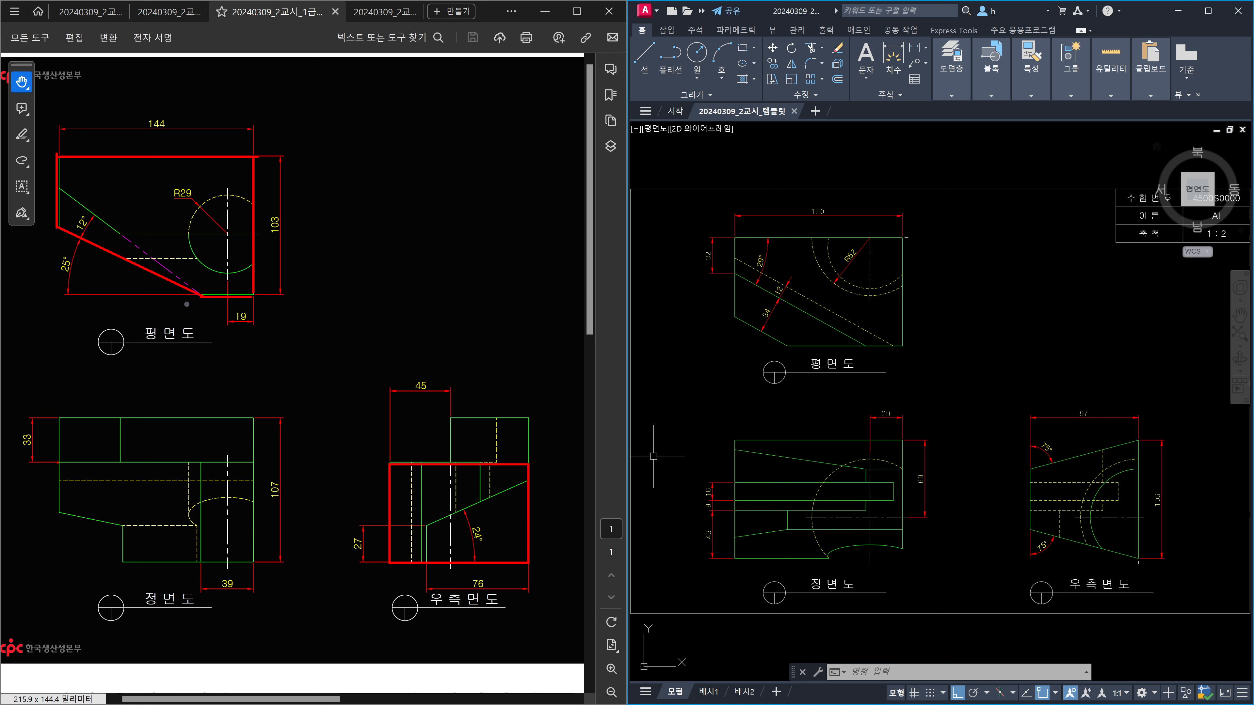
pyautogui.moveTo(57, 463); pyautogui.dragTo(254, 563)
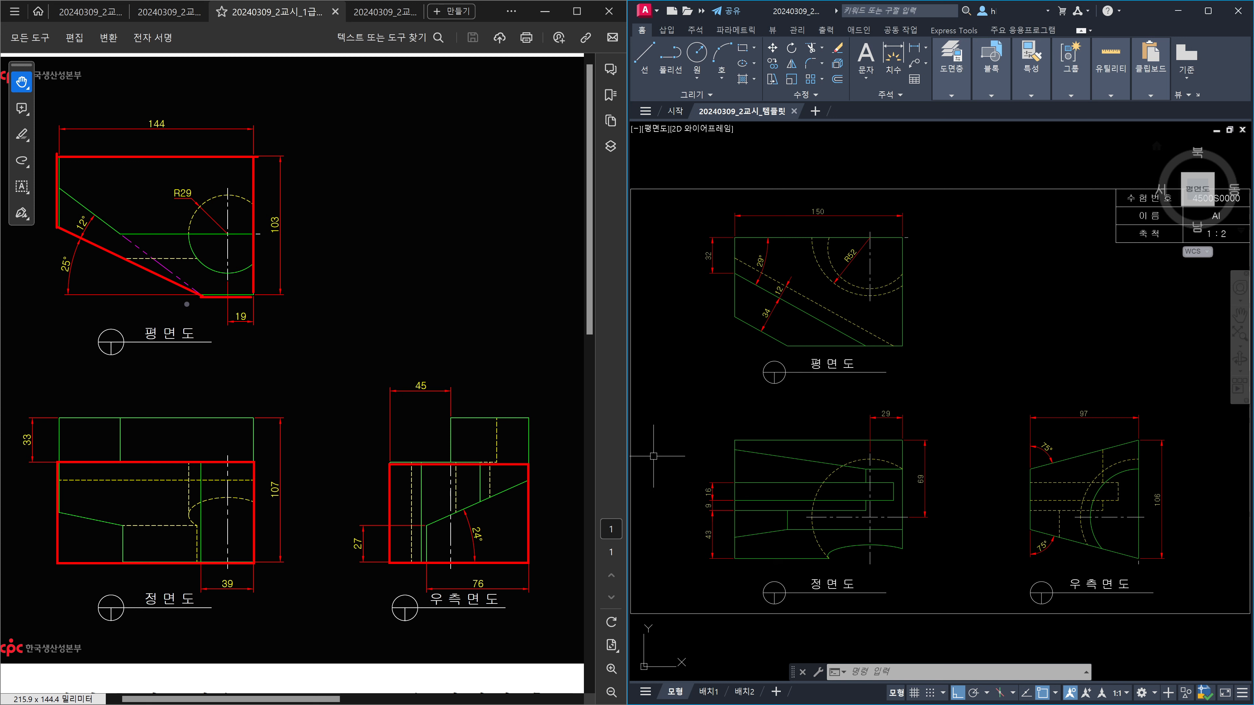
pyautogui.moveTo(168, 184); pyautogui.dragTo(201, 201)
pyautogui.moveTo(424, 562)
pyautogui.mouseDown()
pyautogui.moveTo(424, 528)
pyautogui.moveTo(527, 481)
pyautogui.mouseUp()
pyautogui.moveTo(479, 524)
pyautogui.mouseDown()
pyautogui.moveTo(499, 539)
pyautogui.moveTo(483, 538)
pyautogui.mouseUp()
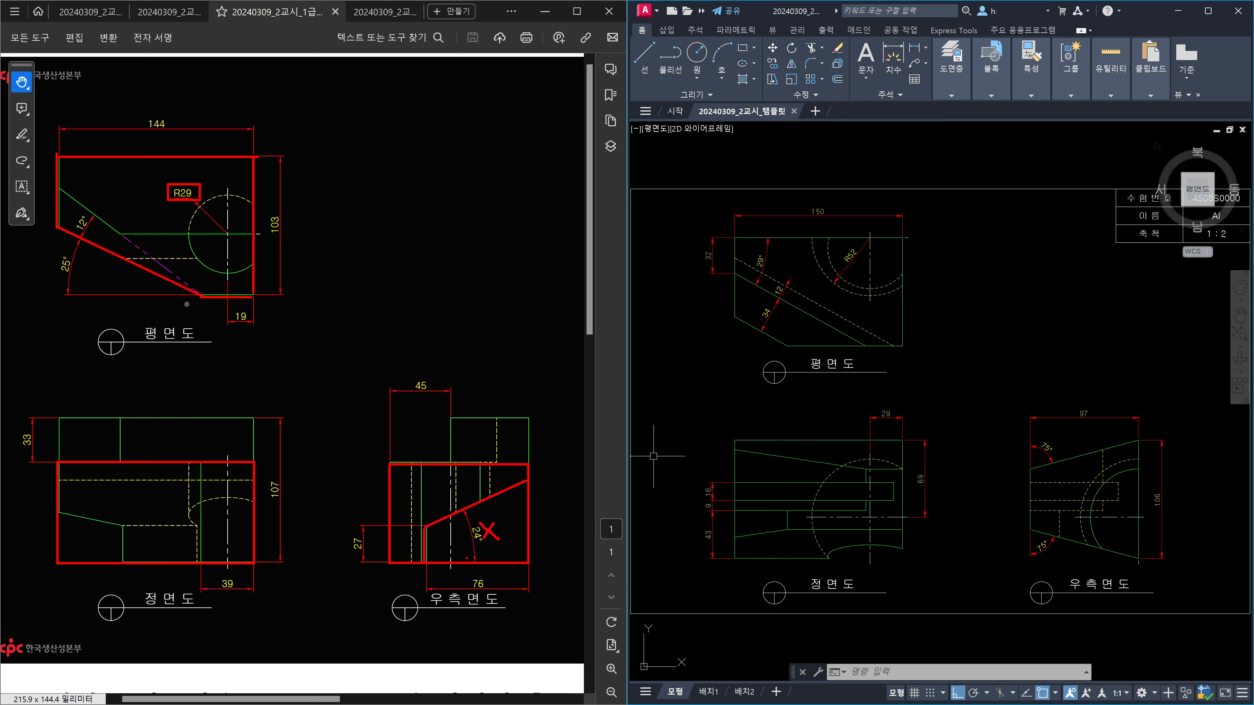
pyautogui.moveTo(80, 548); pyautogui.dragTo(91, 540)
pyautogui.moveTo(59, 165)
pyautogui.mouseDown()
pyautogui.moveTo(61, 193)
pyautogui.moveTo(115, 233)
pyautogui.moveTo(257, 233)
pyautogui.mouseUp()
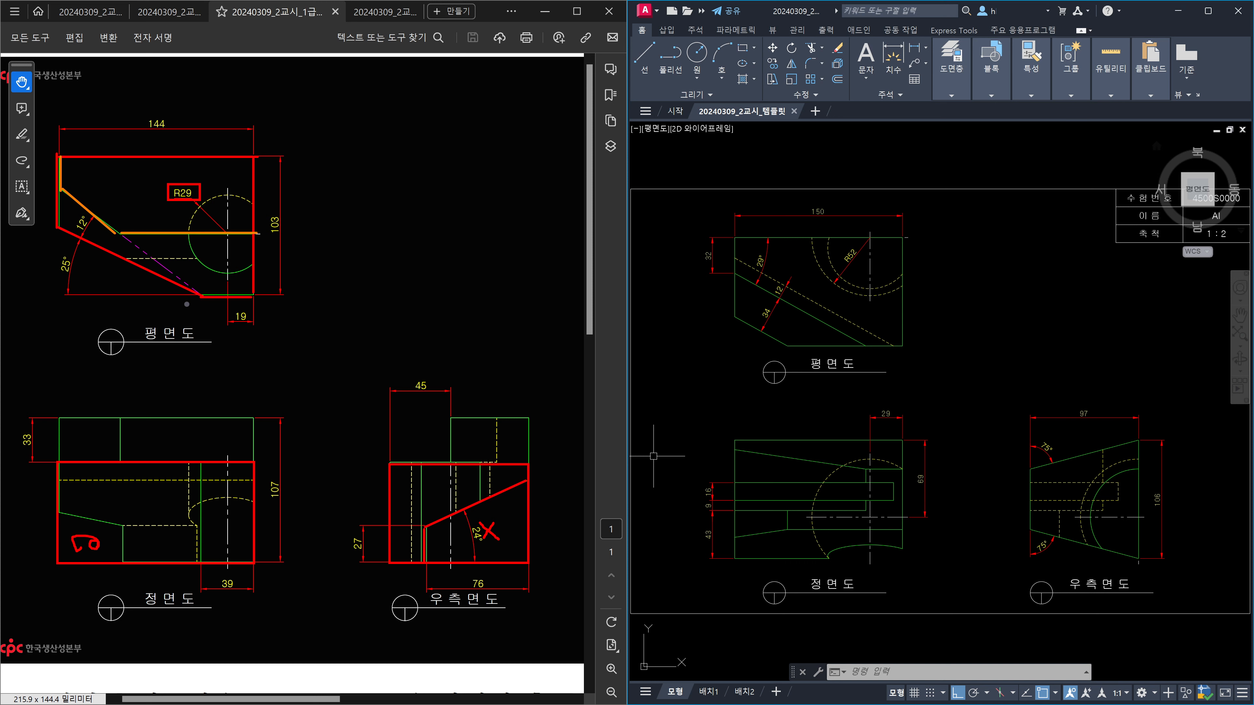
pyautogui.moveTo(60, 158)
pyautogui.mouseDown()
pyautogui.moveTo(256, 158)
pyautogui.moveTo(256, 233)
pyautogui.mouseUp()
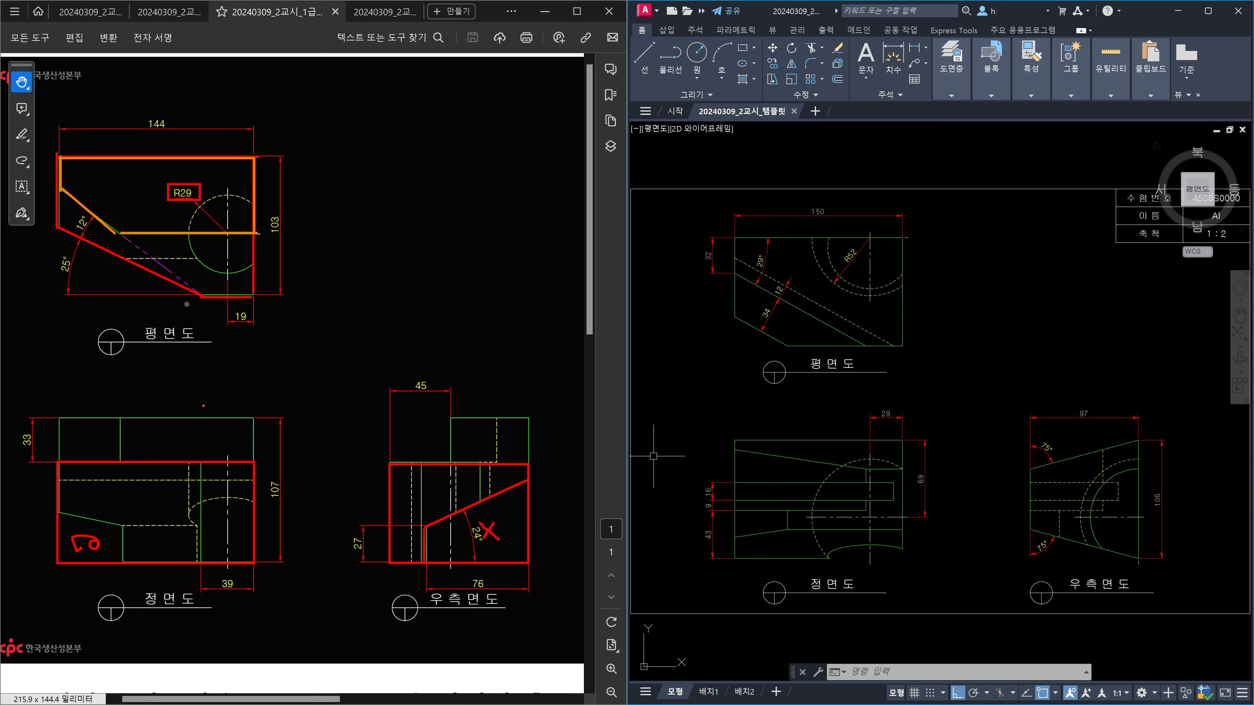
pyautogui.moveTo(17, 429)
pyautogui.mouseDown()
pyautogui.moveTo(63, 453)
pyautogui.moveTo(186, 417)
pyautogui.moveTo(256, 418)
pyautogui.mouseUp()
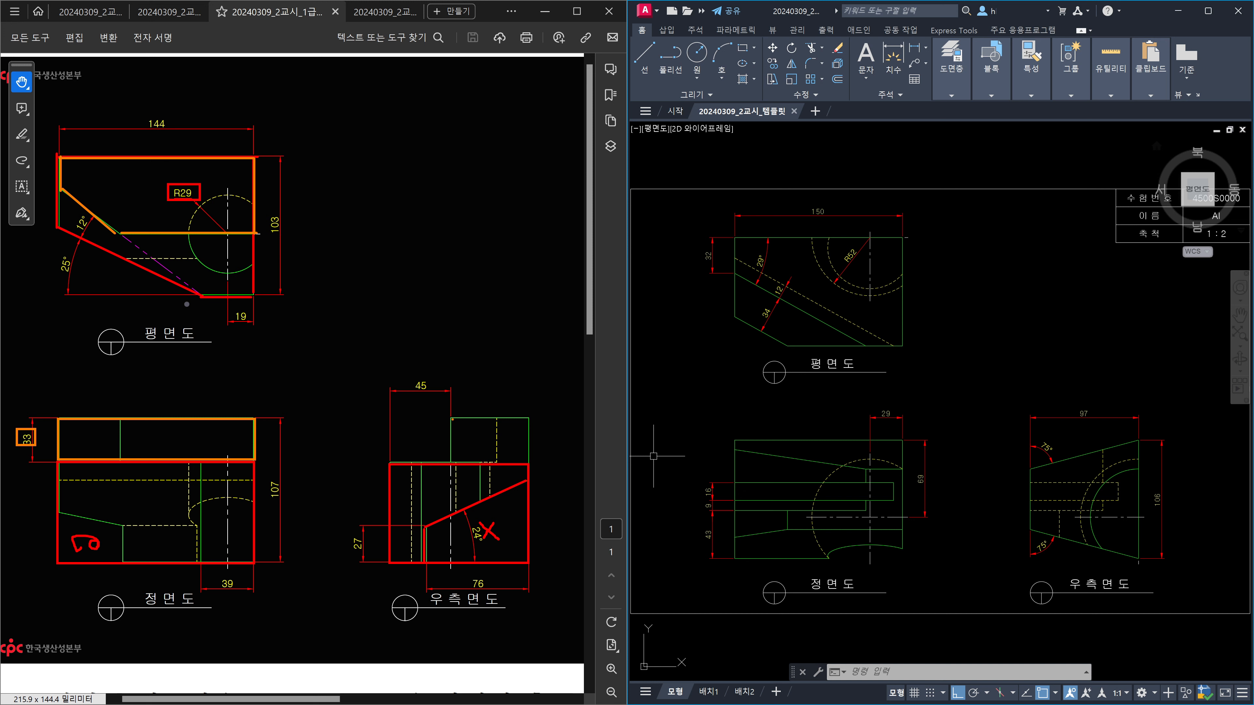
pyautogui.moveTo(452, 419); pyautogui.dragTo(529, 462)
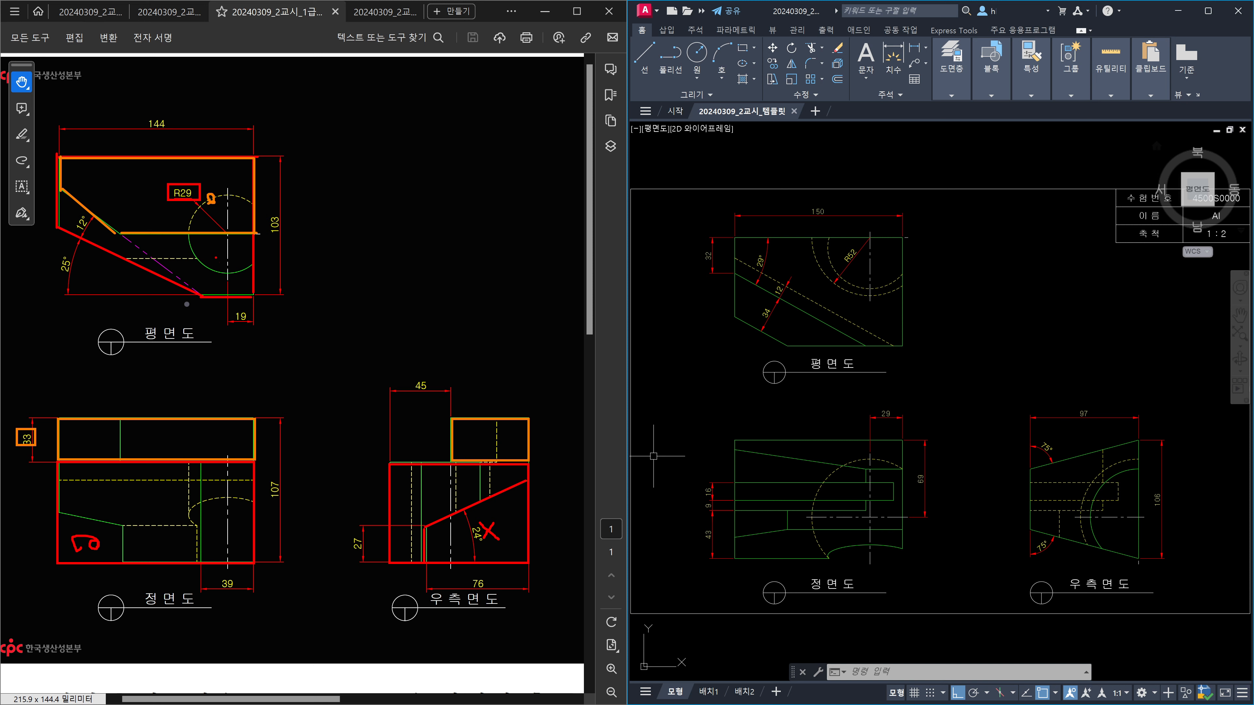
pyautogui.moveTo(216, 258); pyautogui.dragTo(214, 277)
pyautogui.moveTo(121, 178); pyautogui.dragTo(122, 194)
pyautogui.moveTo(225, 282)
pyautogui.mouseDown()
pyautogui.moveTo(198, 263)
pyautogui.moveTo(221, 278)
pyautogui.mouseUp()
pyautogui.moveTo(129, 207)
pyautogui.mouseDown()
pyautogui.moveTo(138, 173)
pyautogui.moveTo(130, 210)
pyautogui.mouseUp()
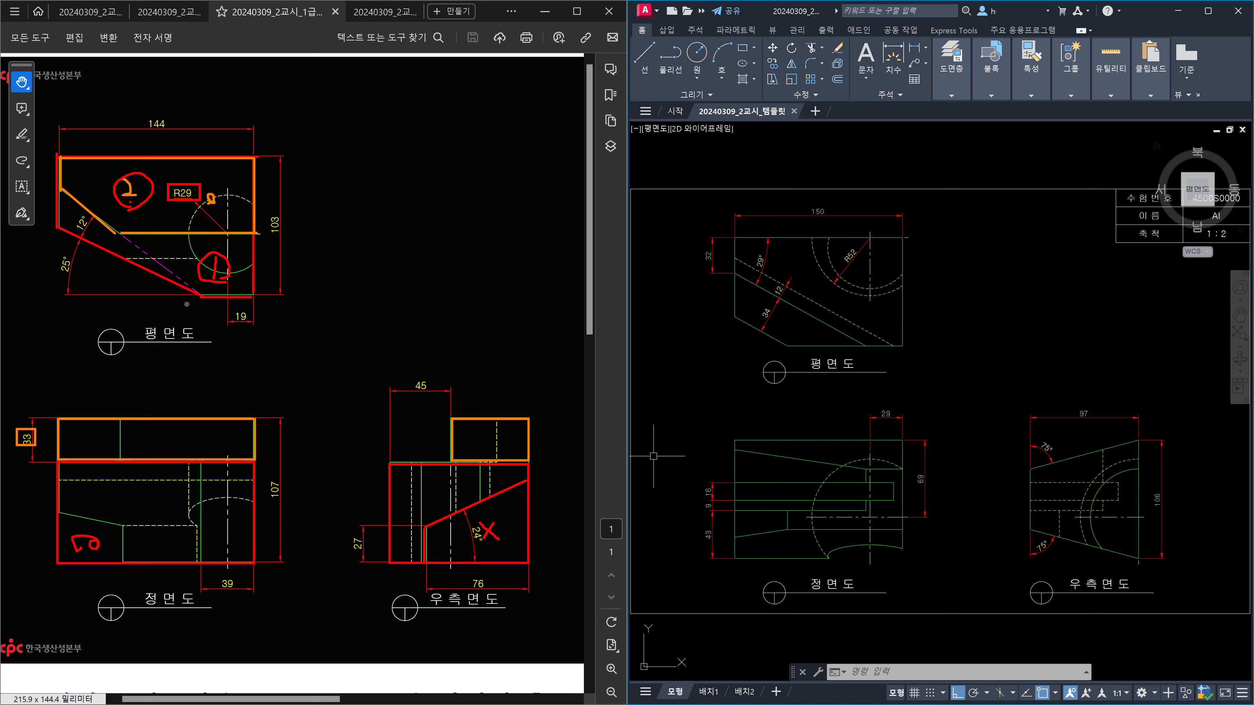
pyautogui.press('Escape')
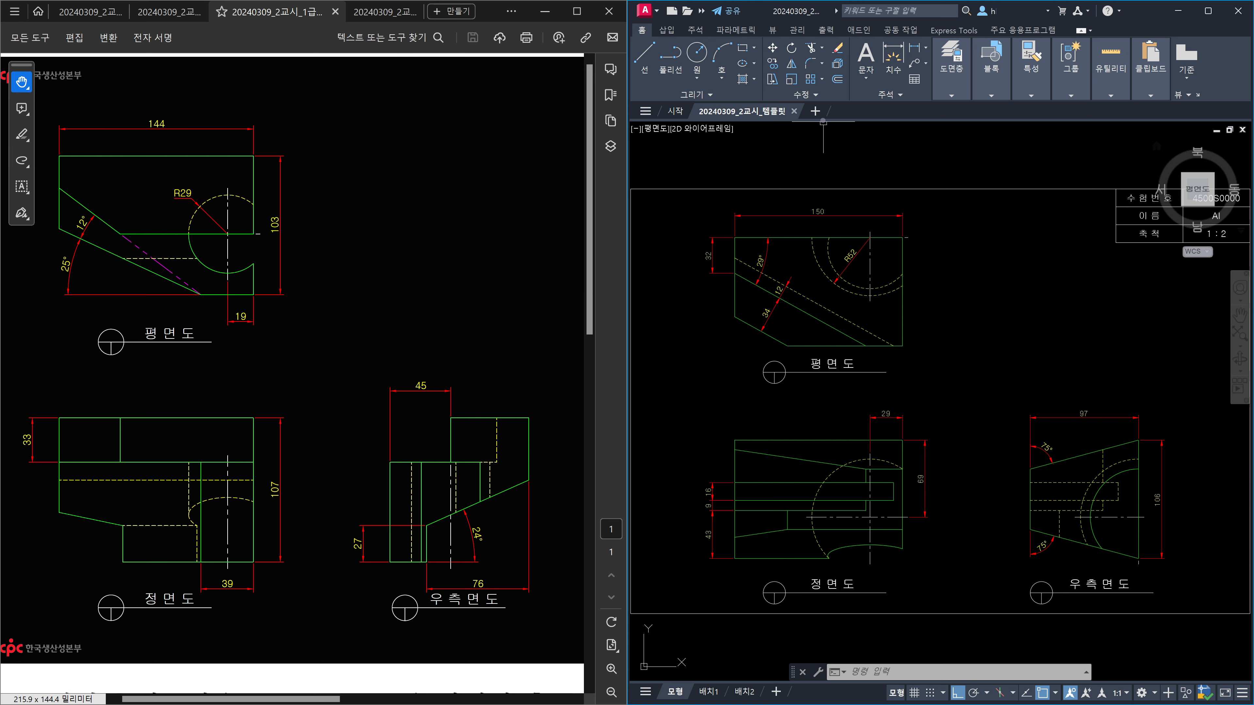
# Create a new blank drawing and turn off its grid display.
pyautogui.click(816, 112)
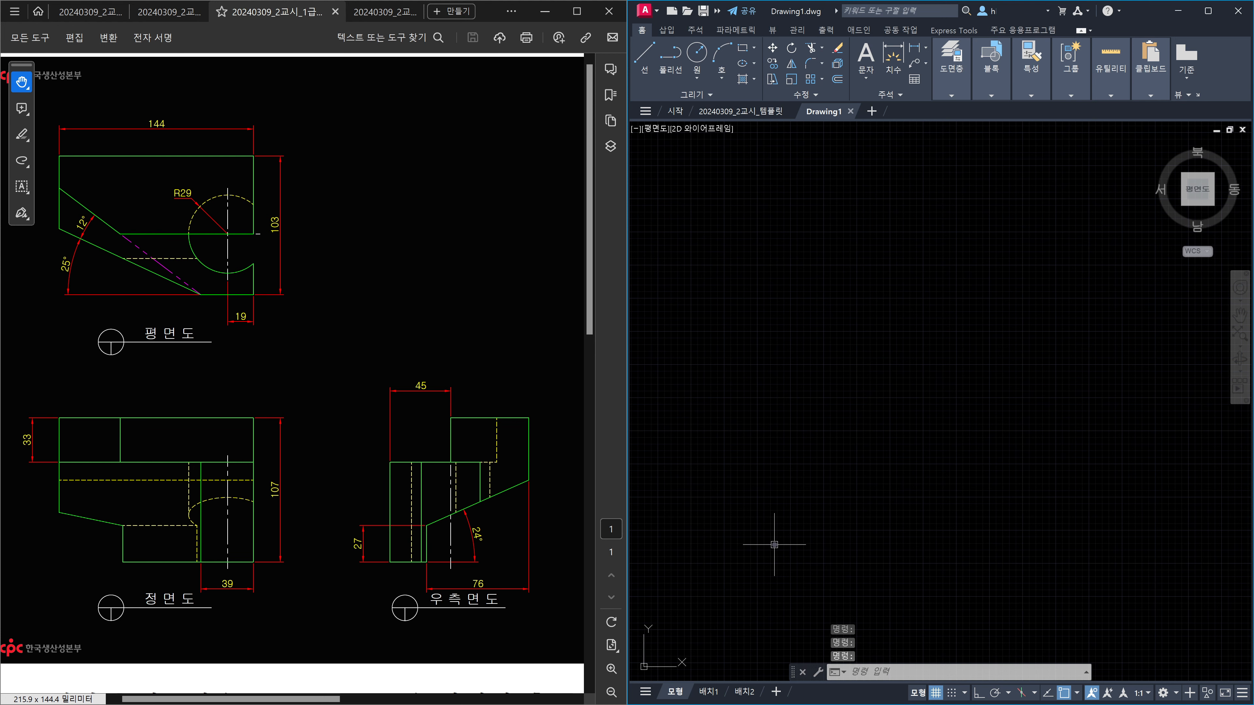
pyautogui.click(936, 693)
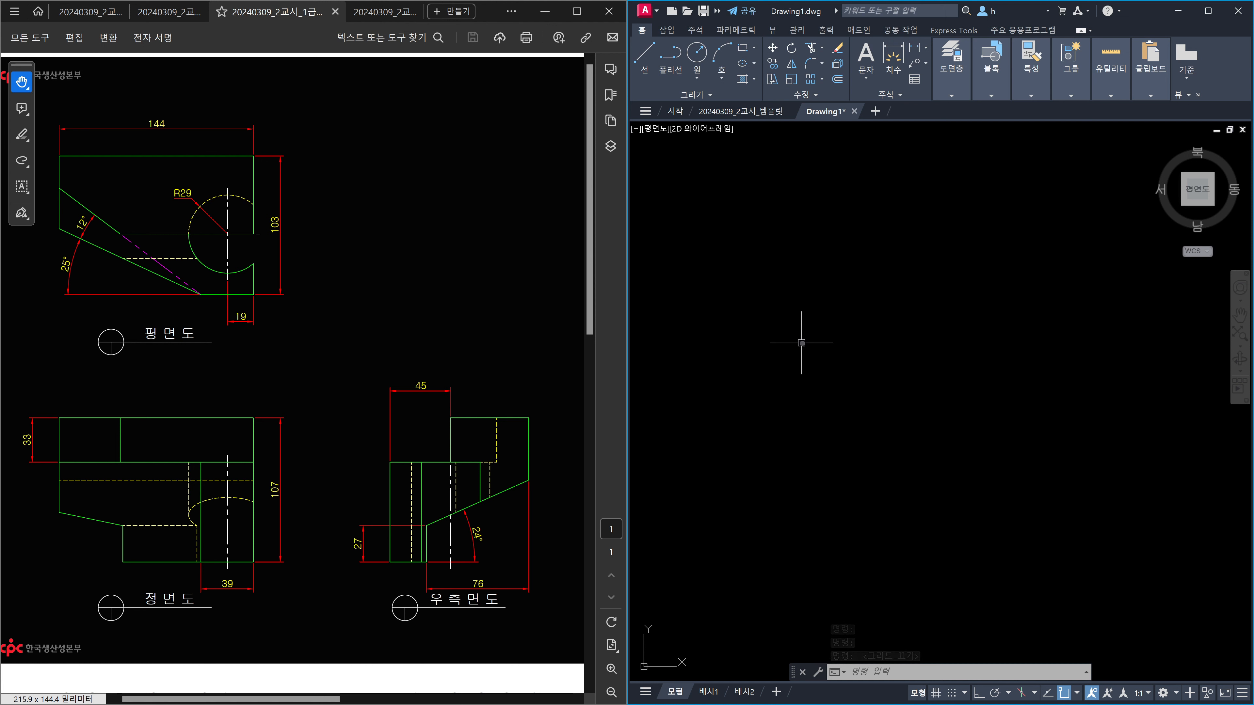
pyautogui.press('Escape')
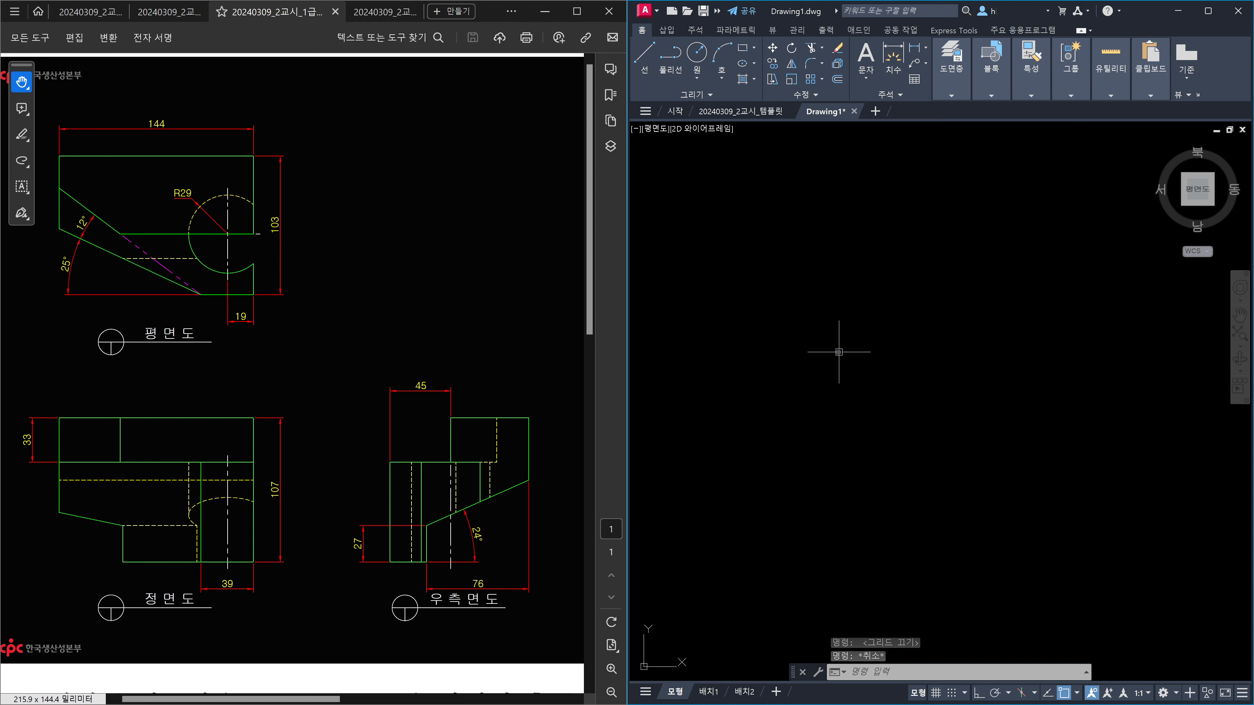
# Draw a 144 by 103 rectangle as the plan view's overall outline.
pyautogui.write('rec')
pyautogui.press('Return')
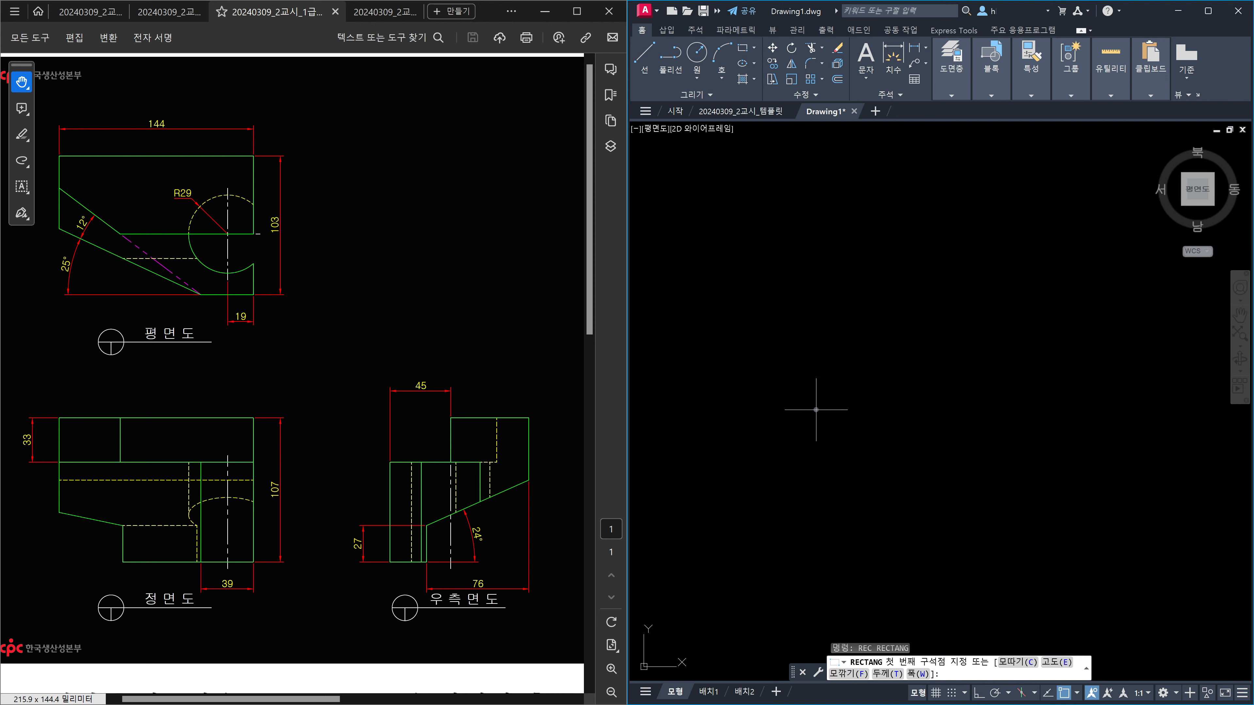
pyautogui.click(816, 409)
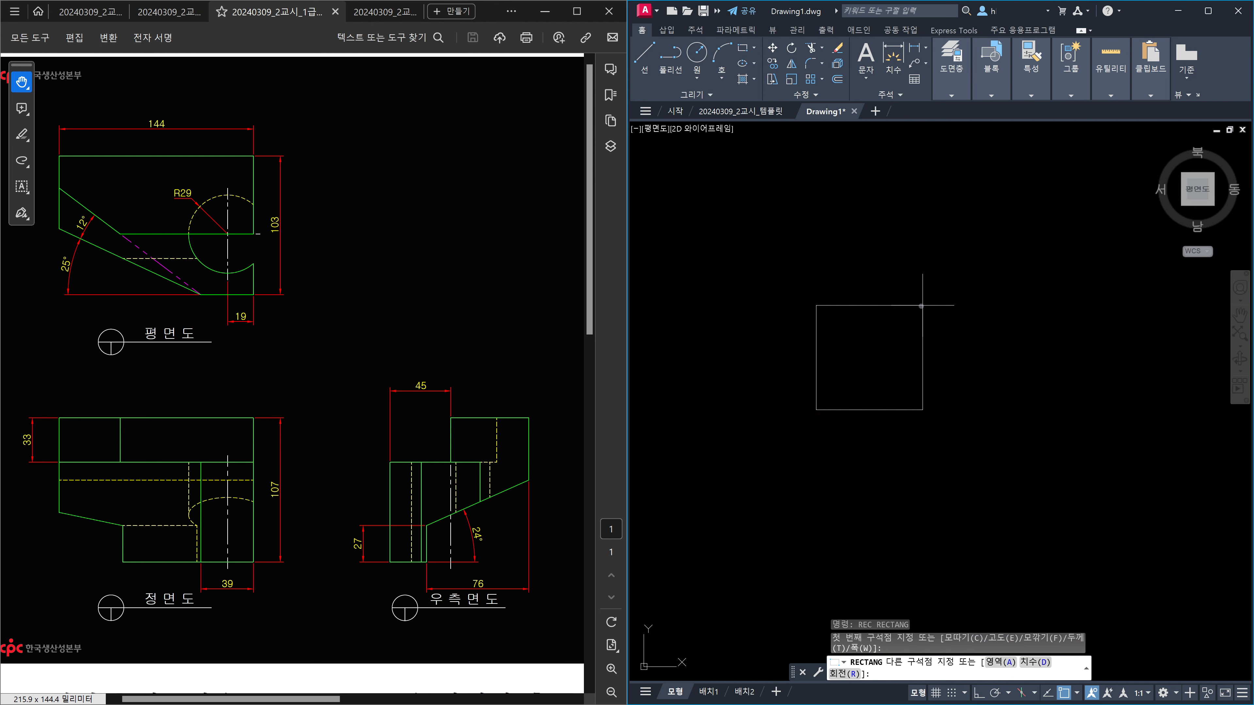
pyautogui.write('@144,103')
pyautogui.press('Return')
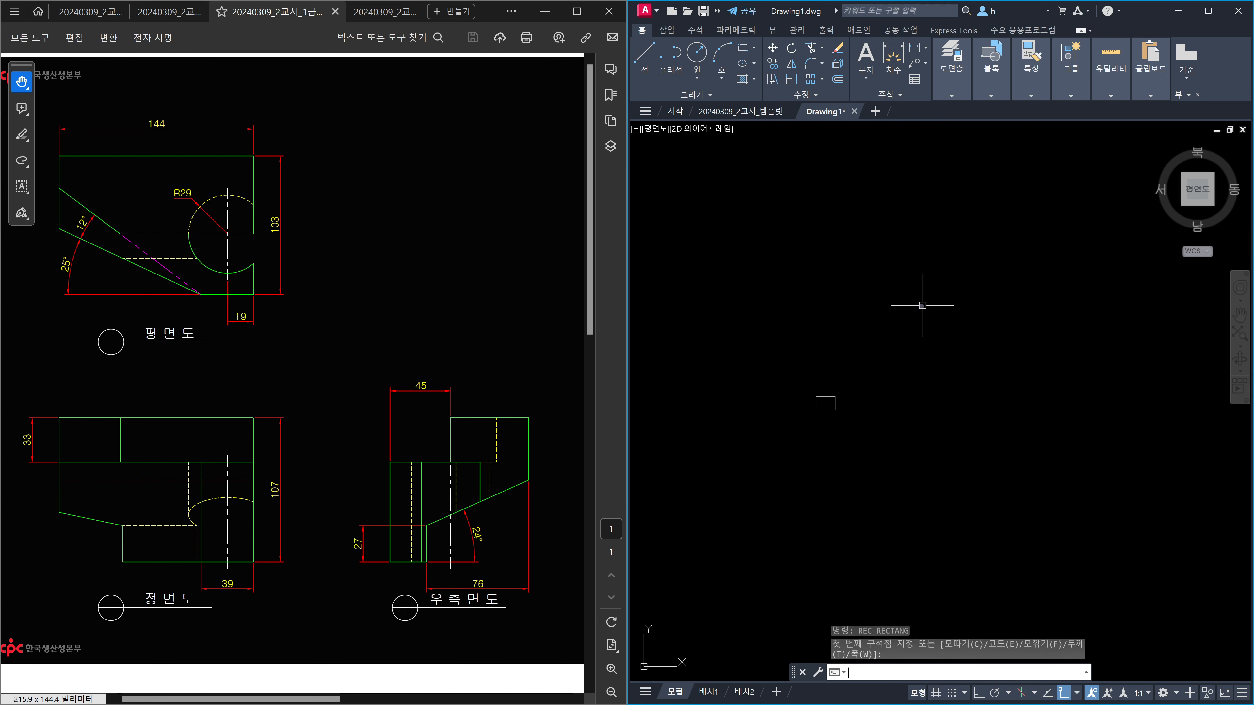
pyautogui.scroll(10, 812, 425)
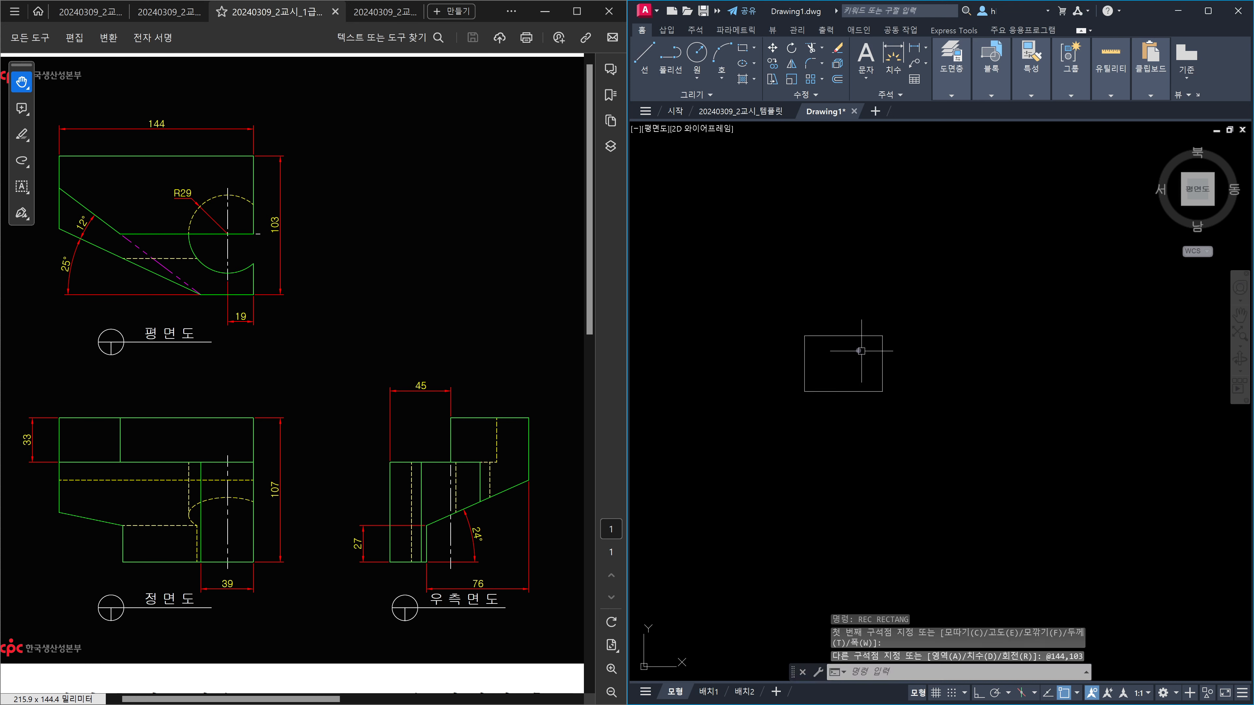
pyautogui.moveTo(818, 371); pyautogui.dragTo(813, 404, button='middle')
pyautogui.press('Escape')
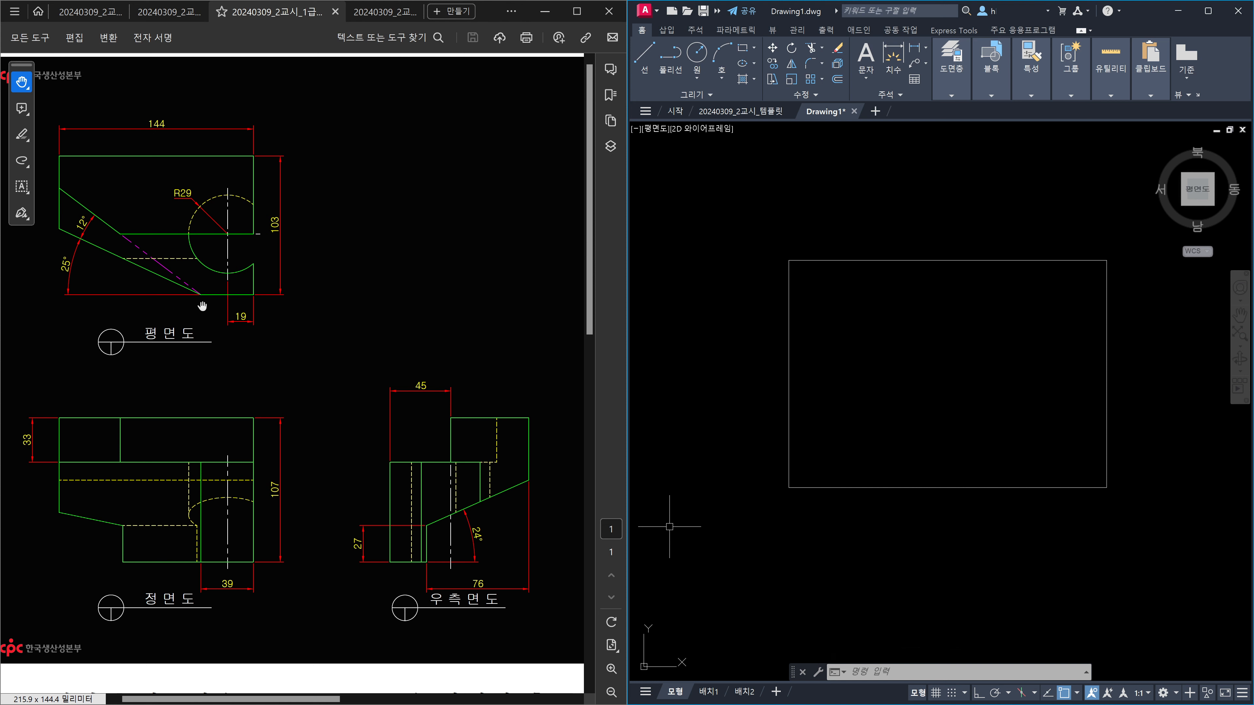
# Examine the reference views for the 39 mm offset that locates the lower end of the plan view's sloped edge.
pyautogui.moveTo(204, 290); pyautogui.dragTo(200, 306)
pyautogui.moveTo(200, 463); pyautogui.dragTo(200, 562)
pyautogui.moveTo(230, 603)
pyautogui.mouseDown()
pyautogui.moveTo(211, 584)
pyautogui.moveTo(225, 608)
pyautogui.mouseUp()
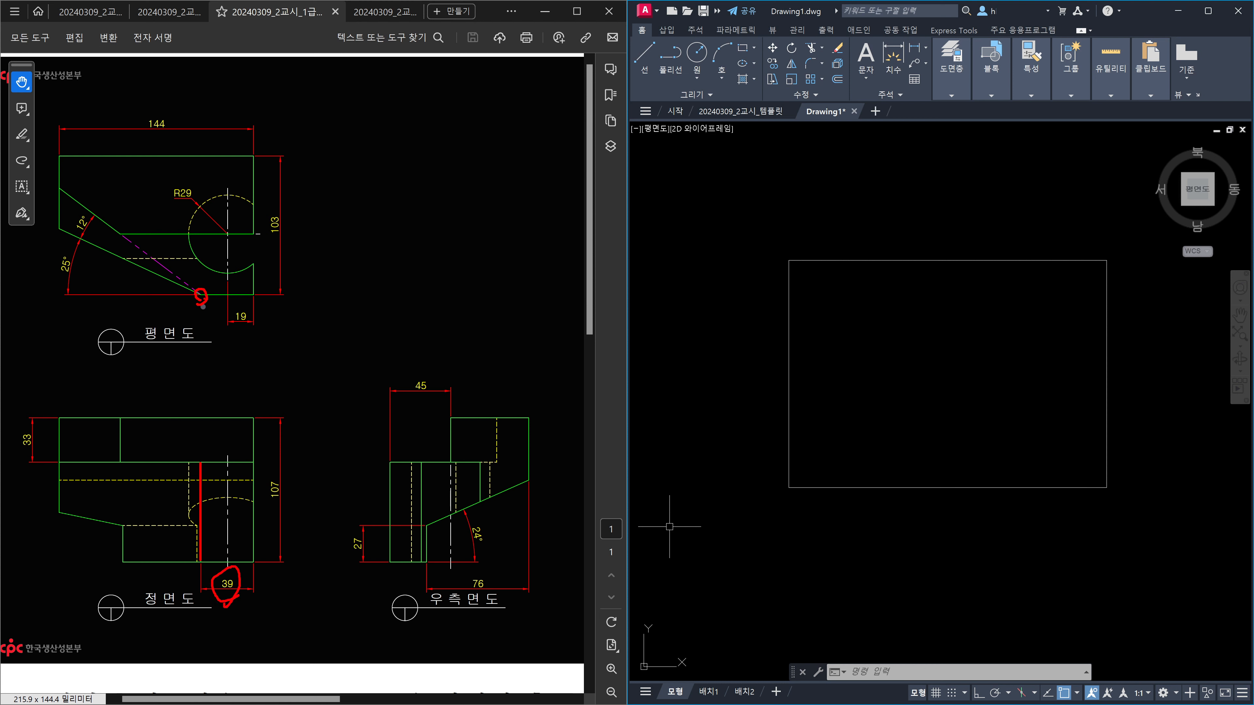
pyautogui.moveTo(206, 297); pyautogui.dragTo(267, 298)
pyautogui.press('Escape')
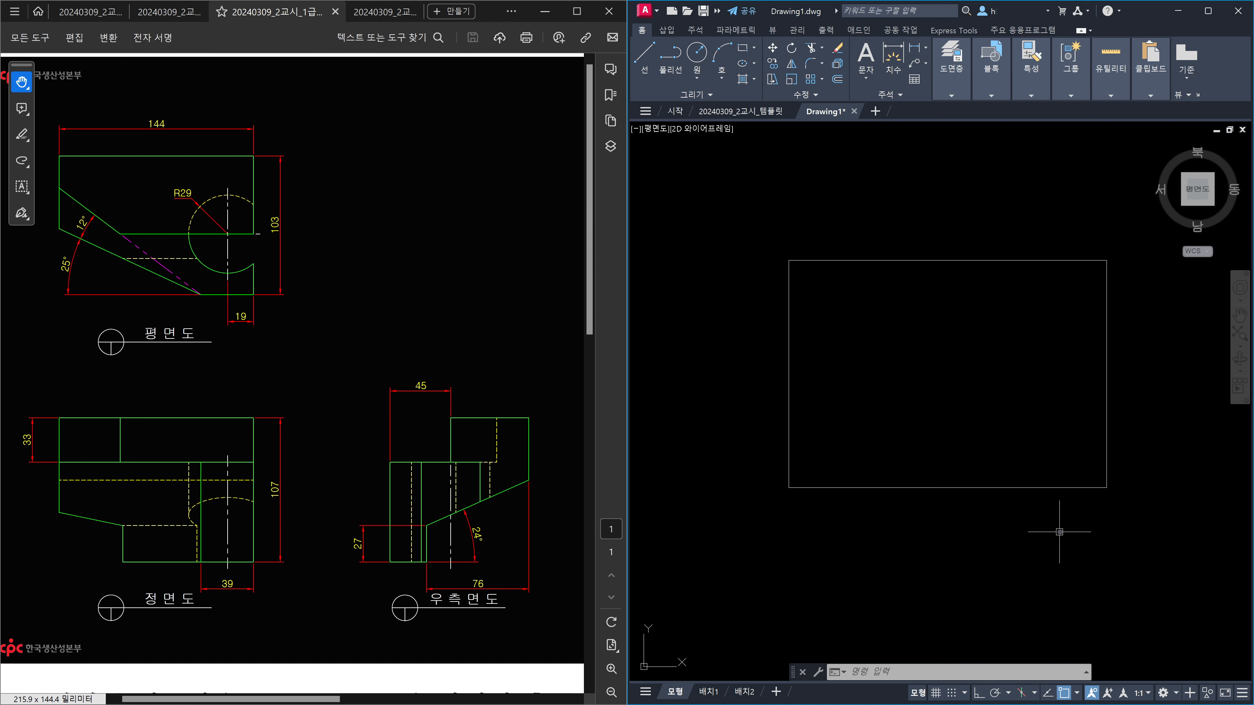
pyautogui.press('Escape')
pyautogui.press('Escape')
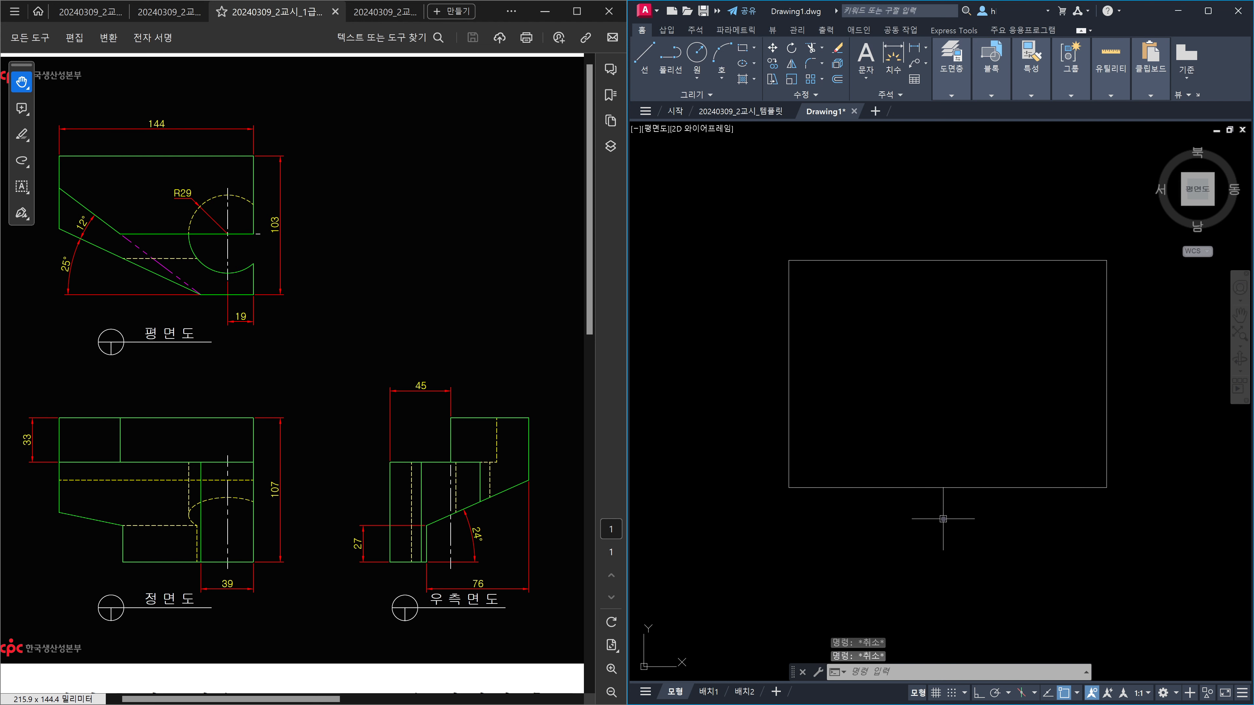
# Draw a line along the rectangle's bottom edge, from its lower-left corner to its lower-right corner.
pyautogui.write('l')
pyautogui.press('Return')
pyautogui.click(791, 485)
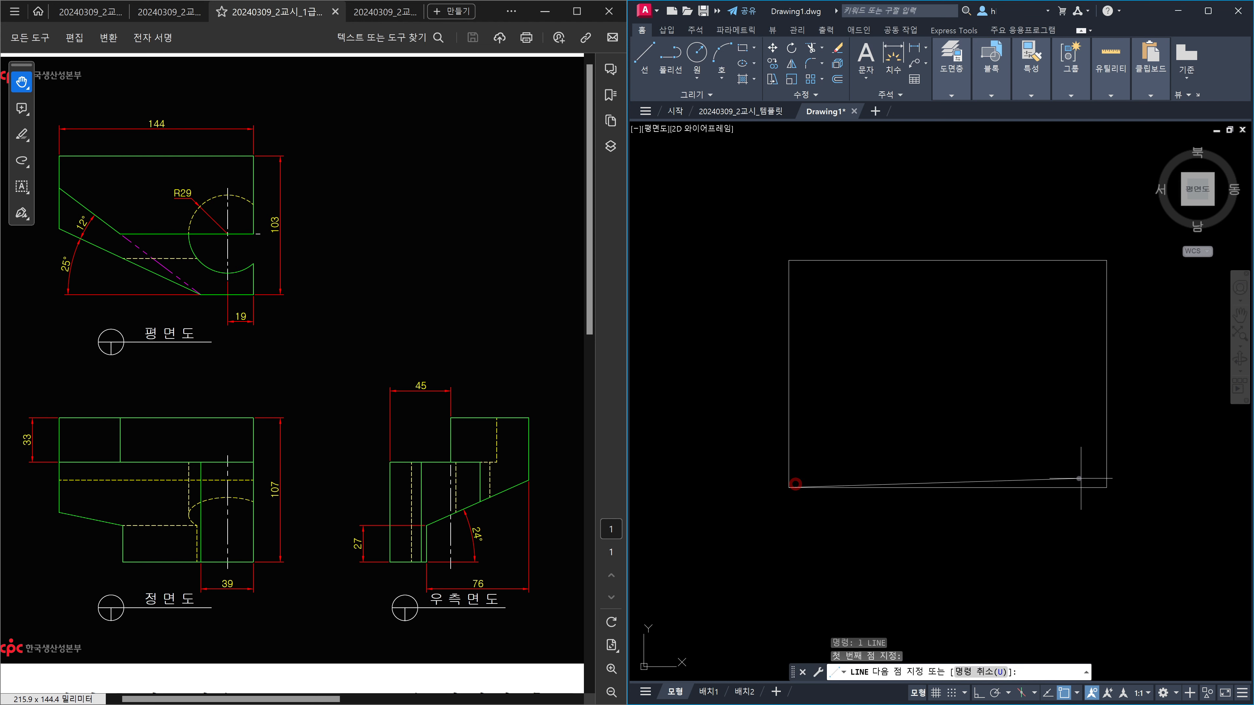
pyautogui.click(1105, 486)
pyautogui.press('Escape')
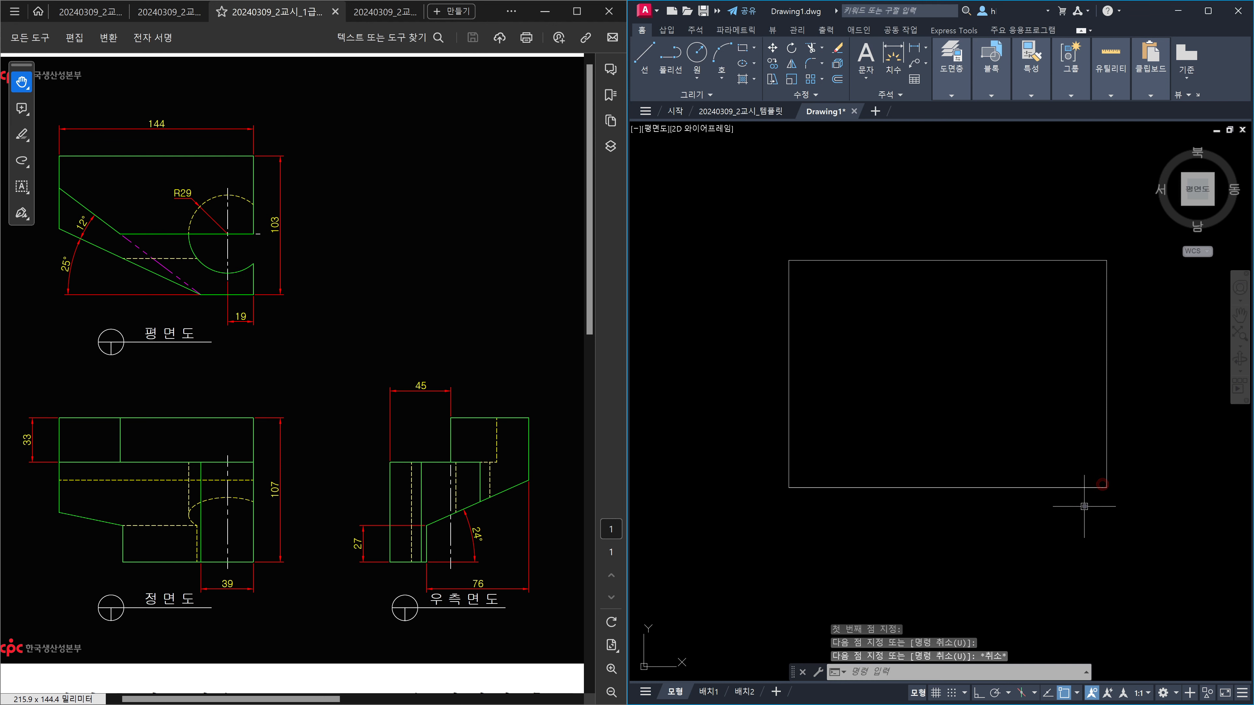
# Move the new bottom line 39 mm horizontally to the left with Ortho mode on.
pyautogui.write('m')
pyautogui.press('Return')
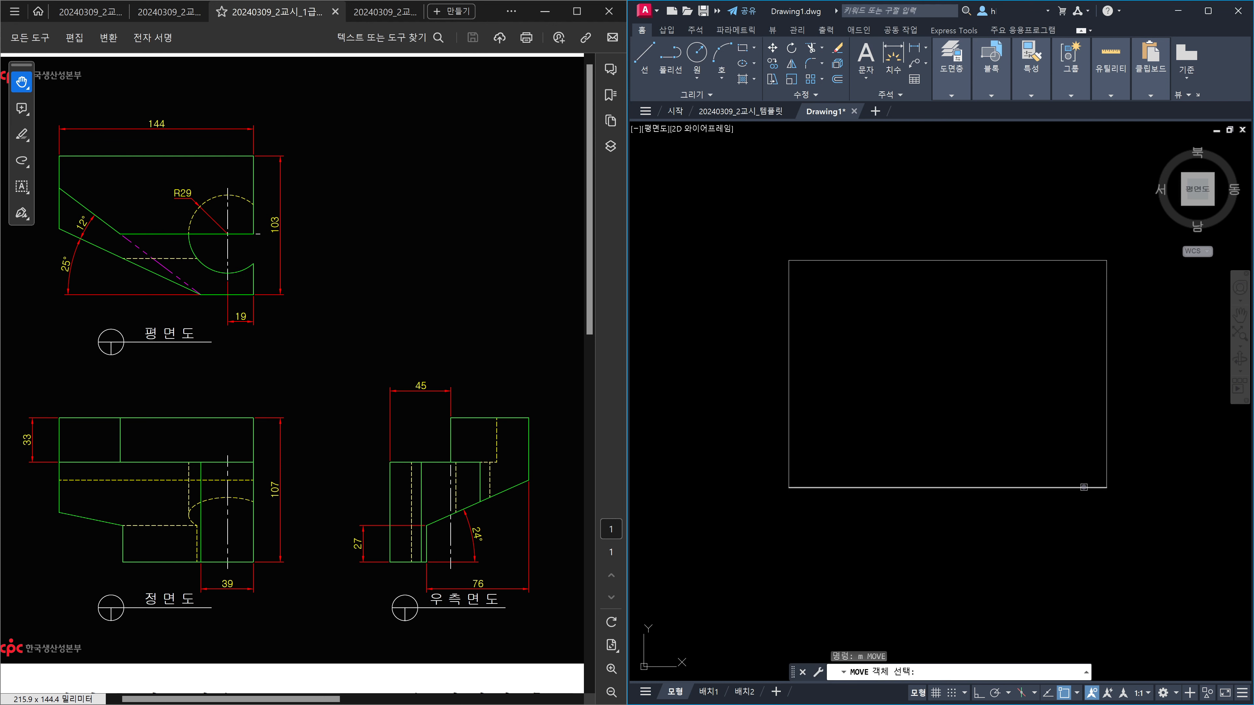
pyautogui.click(1083, 487)
pyautogui.press('Return')
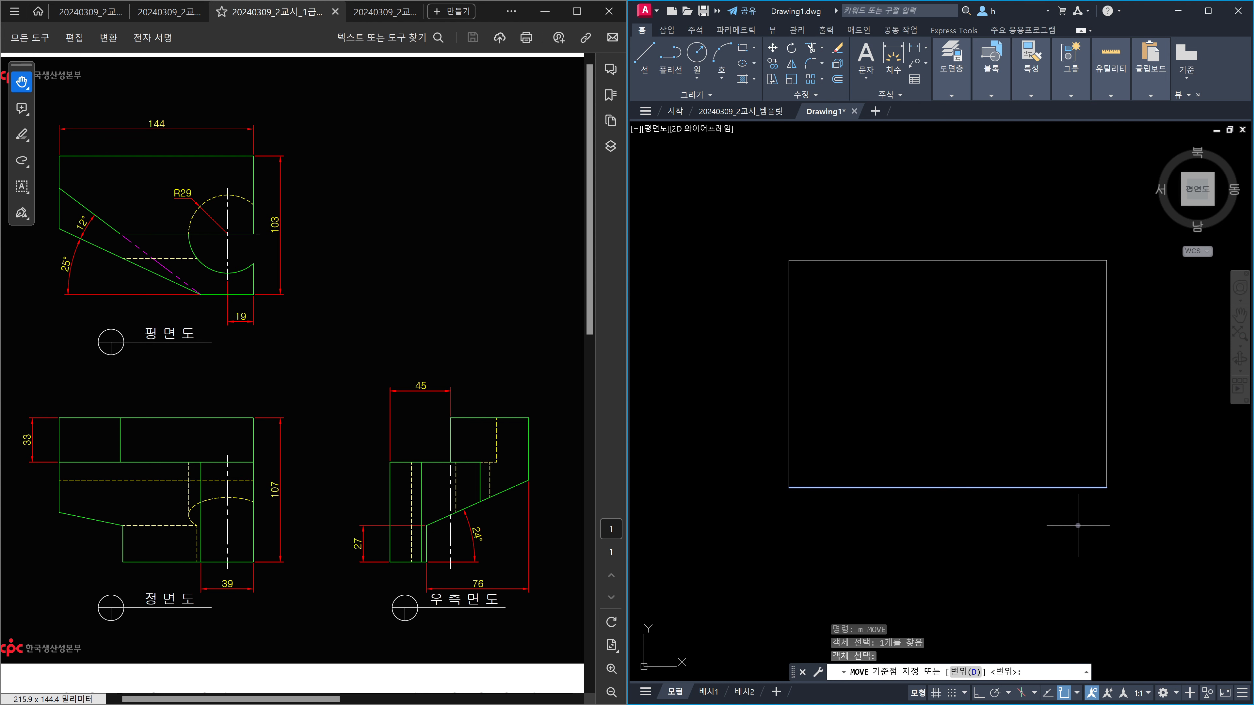
pyautogui.click(1078, 525)
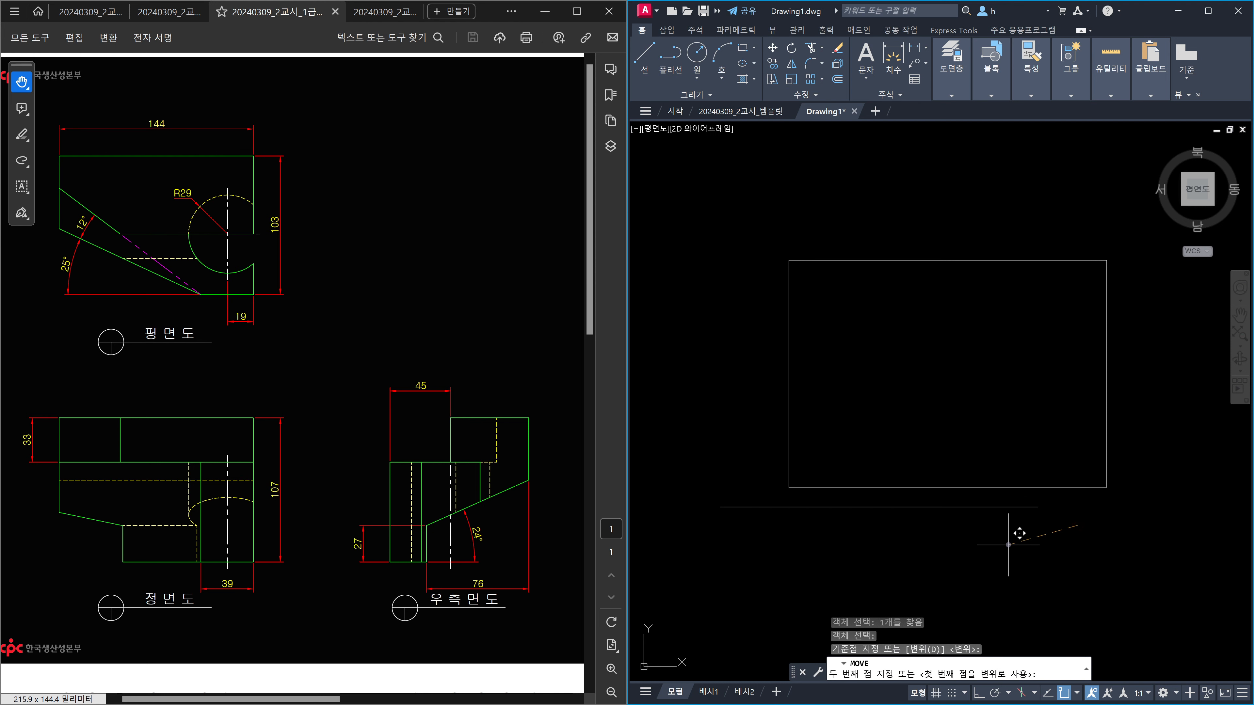
pyautogui.press('F8')
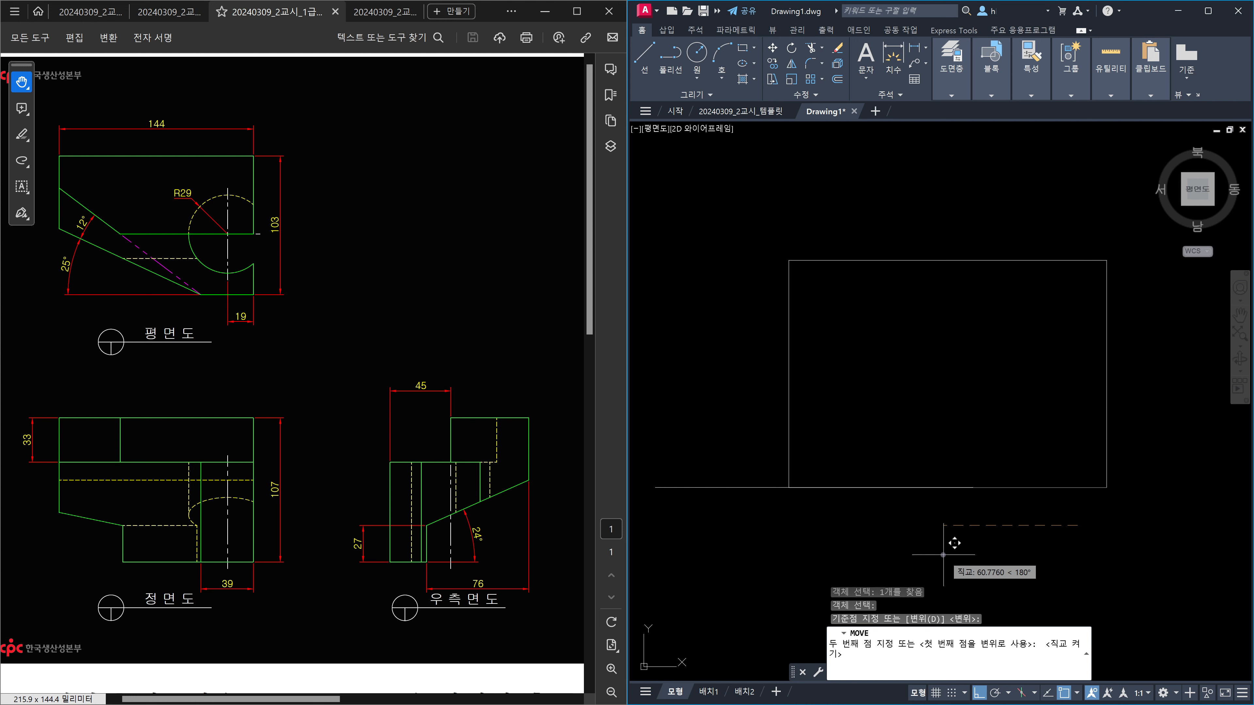
pyautogui.write('39')
pyautogui.press('Return')
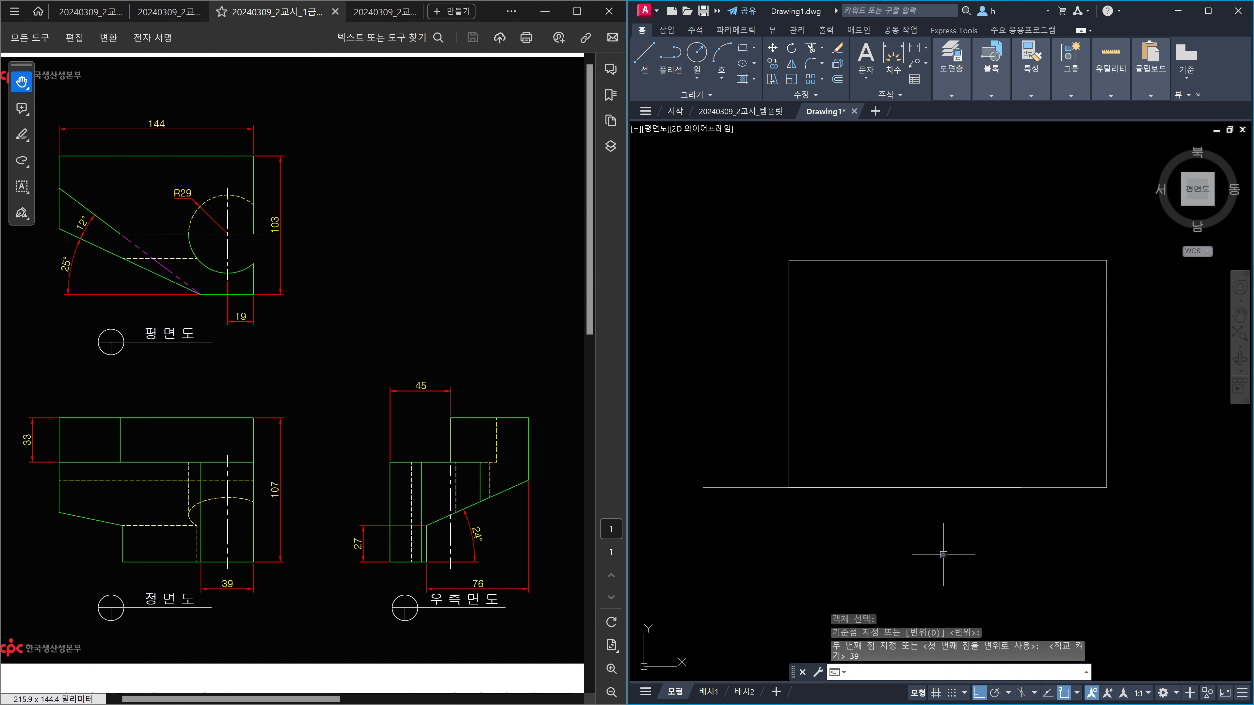
# Rotate the moved line by -25 degrees about its right endpoint.
pyautogui.write('ro')
pyautogui.press('Return')
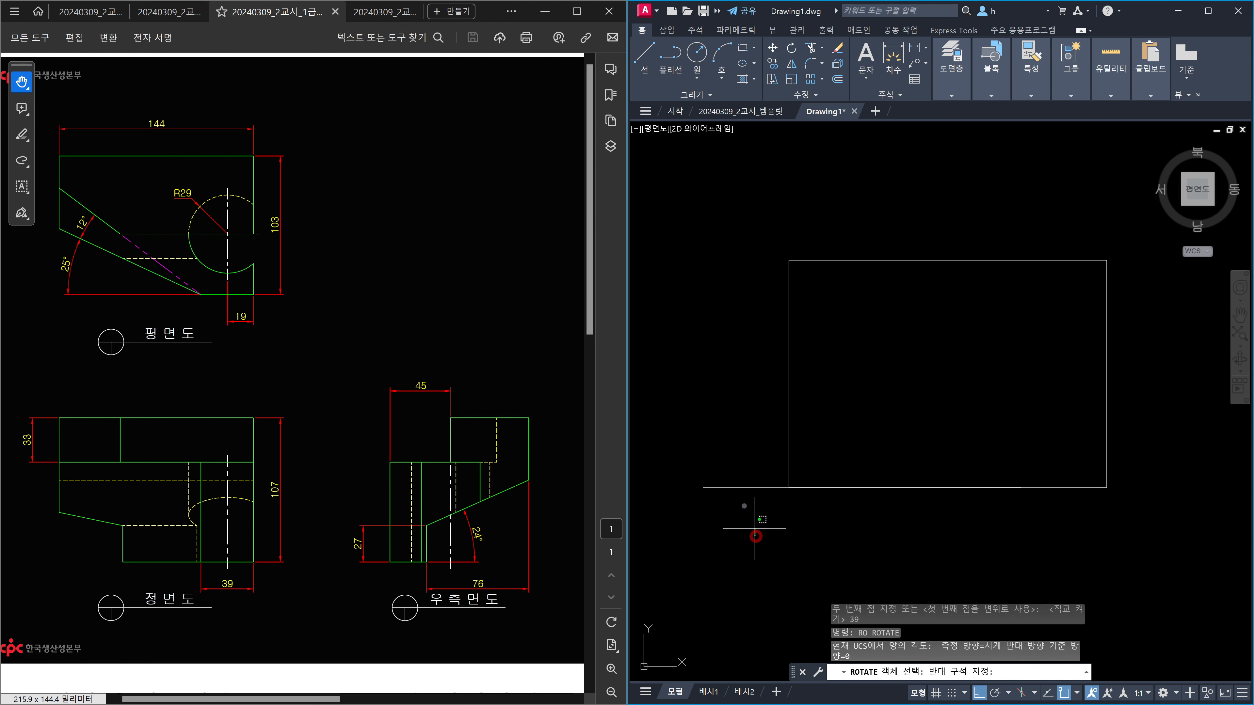
pyautogui.click(754, 529)
pyautogui.click(728, 452)
pyautogui.press('Return')
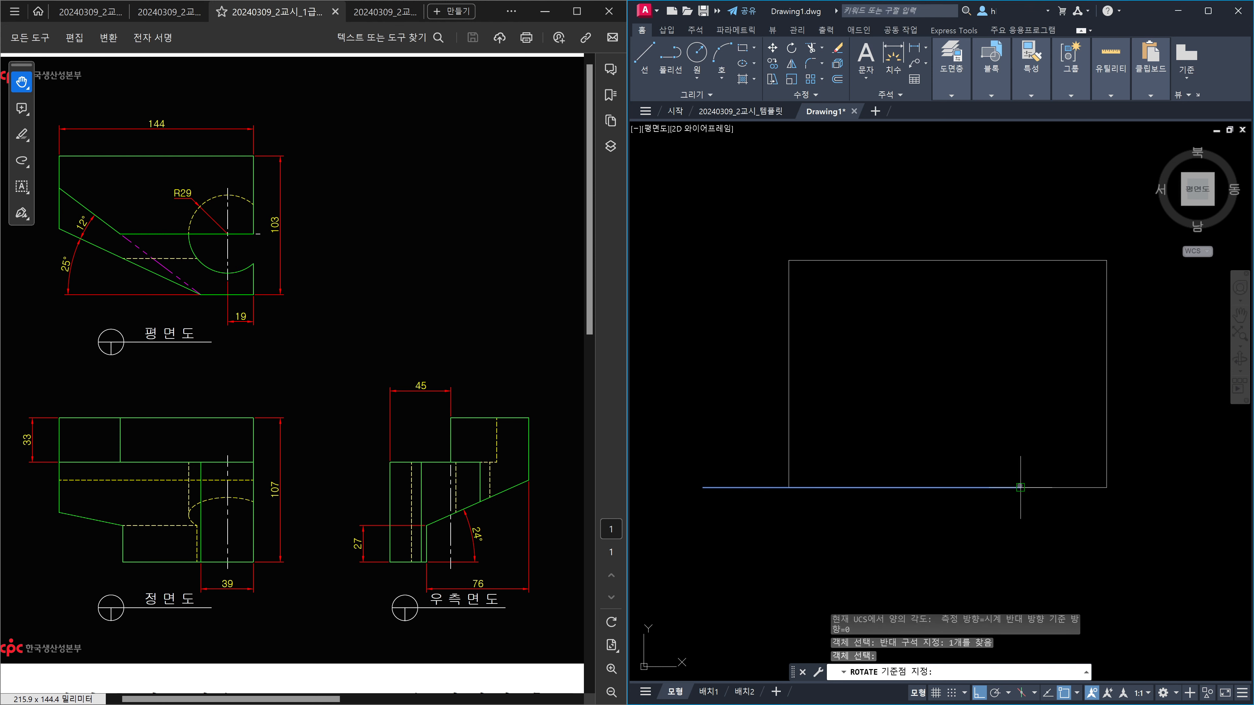
pyautogui.click(1020, 487)
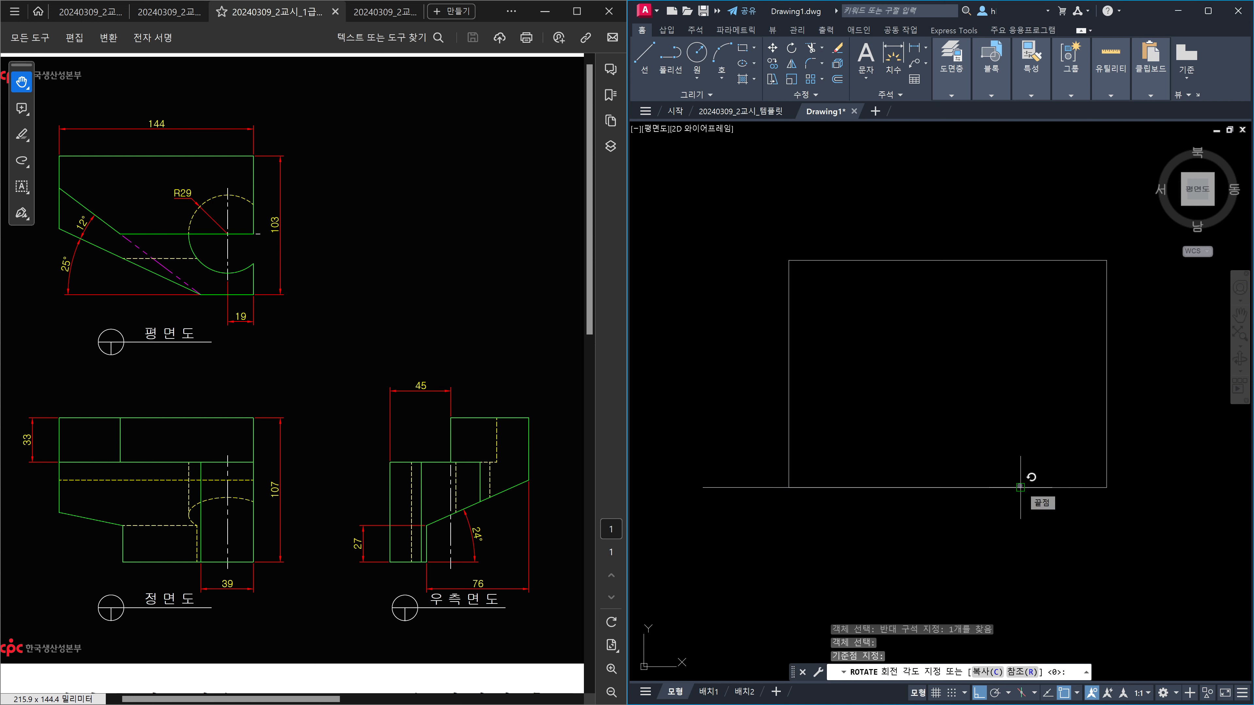
pyautogui.write('-25')
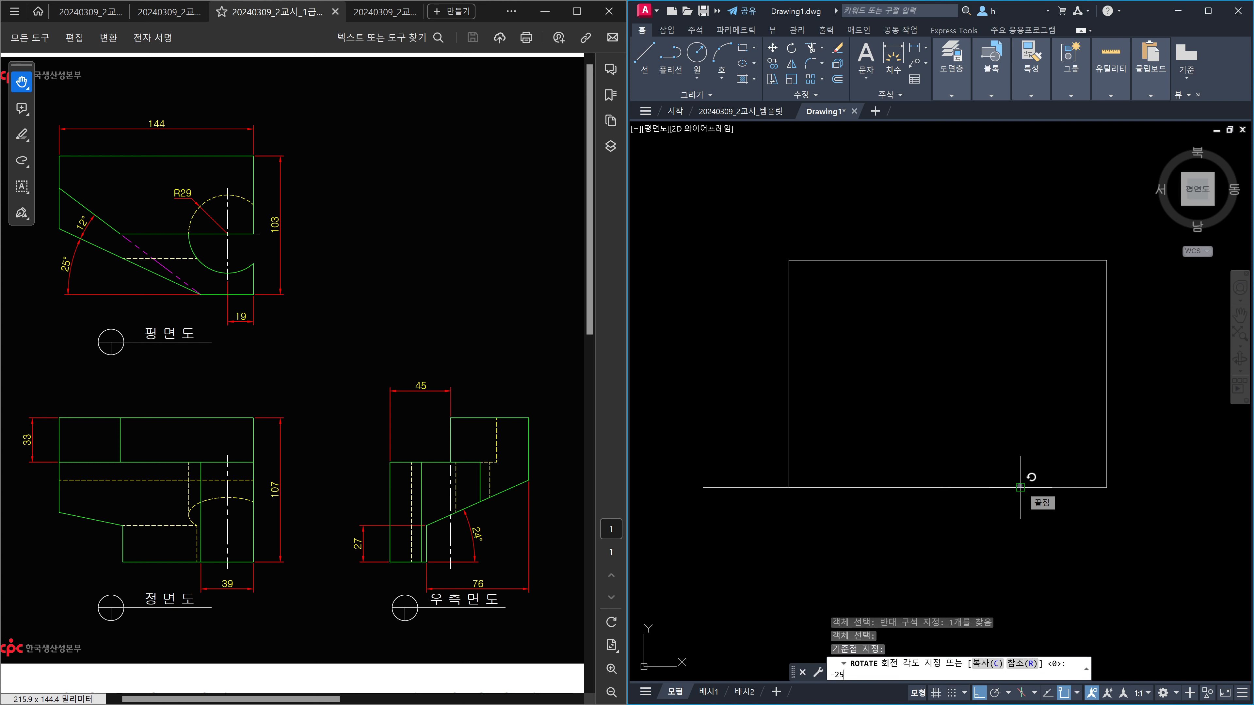
pyautogui.press('Return')
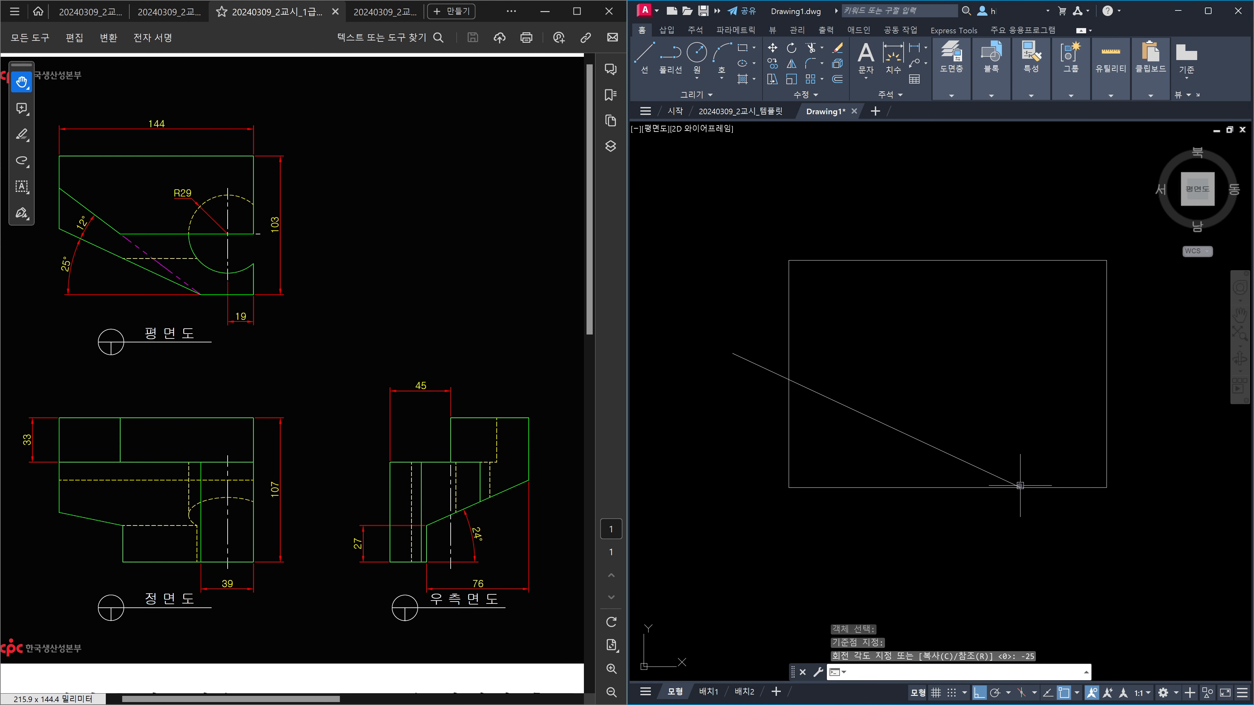
# Trim off the part of the sloped line that extends beyond the rectangle's left edge.
pyautogui.write('tr')
pyautogui.press('Return')
pyautogui.click(957, 472)
pyautogui.click(936, 436)
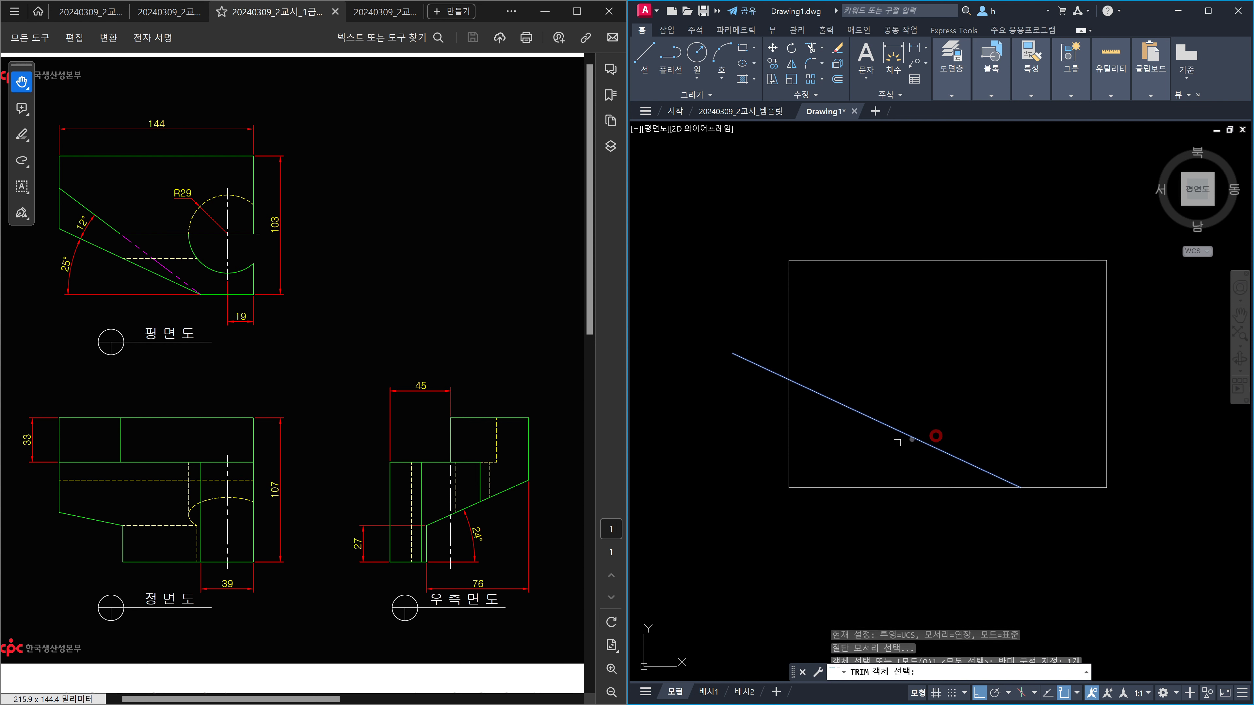
pyautogui.press('Return')
pyautogui.click(761, 434)
pyautogui.click(731, 315)
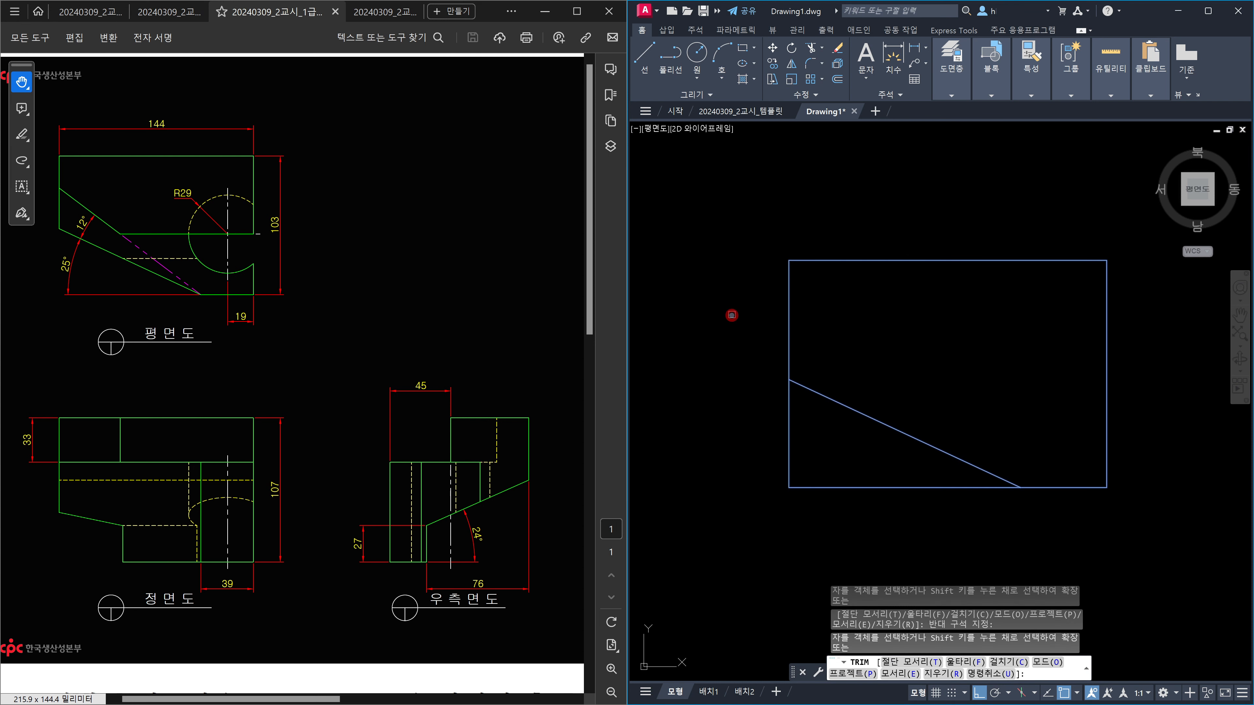
# Trim away the rectangle's lower-left corner outside the sloped line.
pyautogui.click(845, 528)
pyautogui.click(781, 464)
pyautogui.press('Escape')
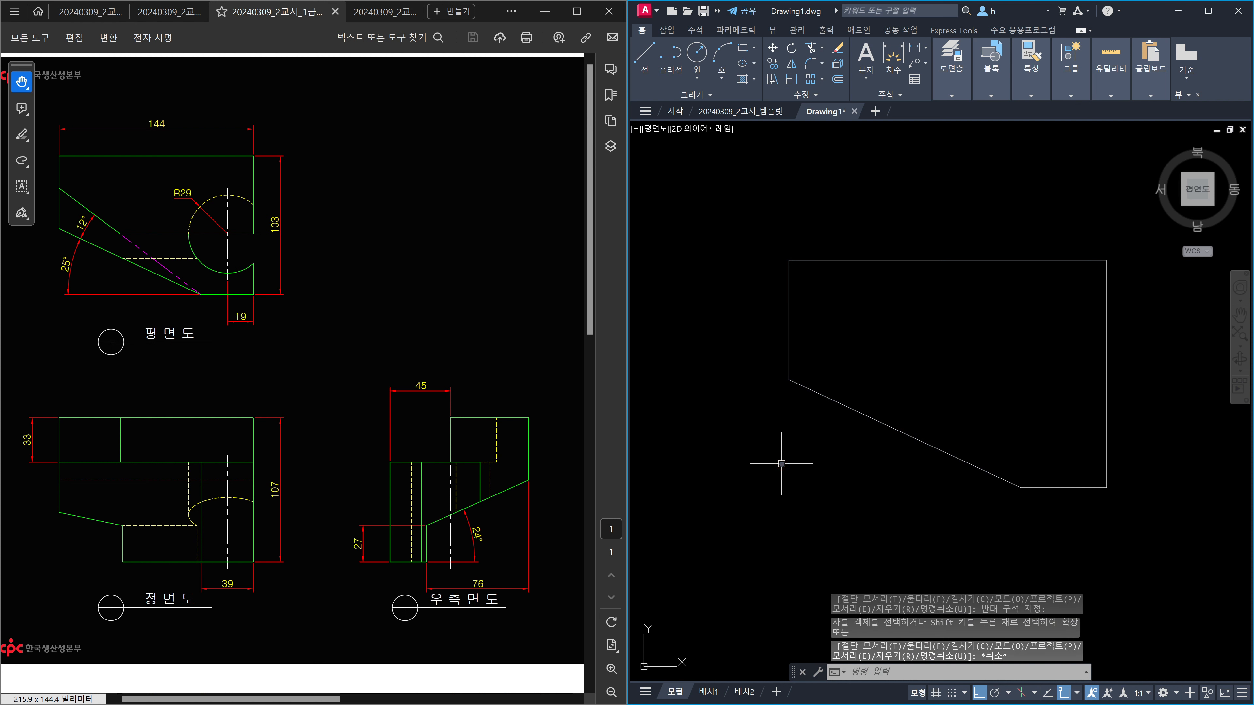
pyautogui.click(1111, 509)
pyautogui.click(1072, 442)
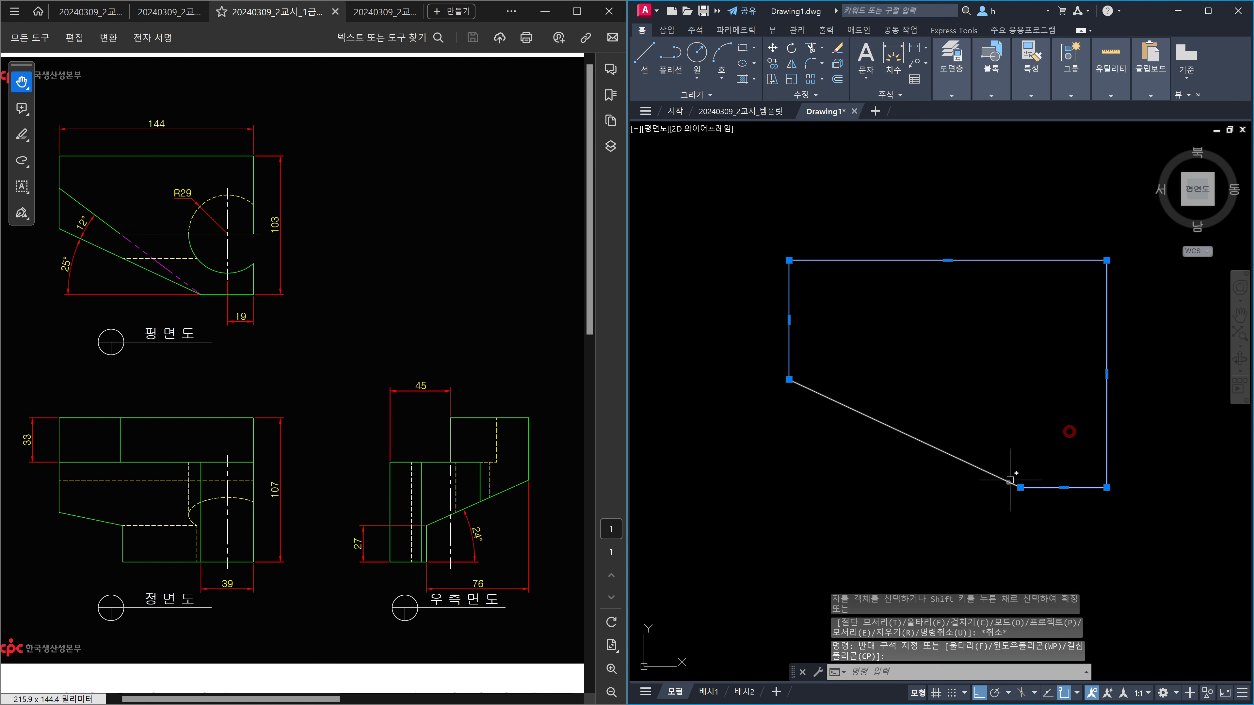
pyautogui.click(995, 491)
pyautogui.press('Escape')
pyautogui.press('Escape')
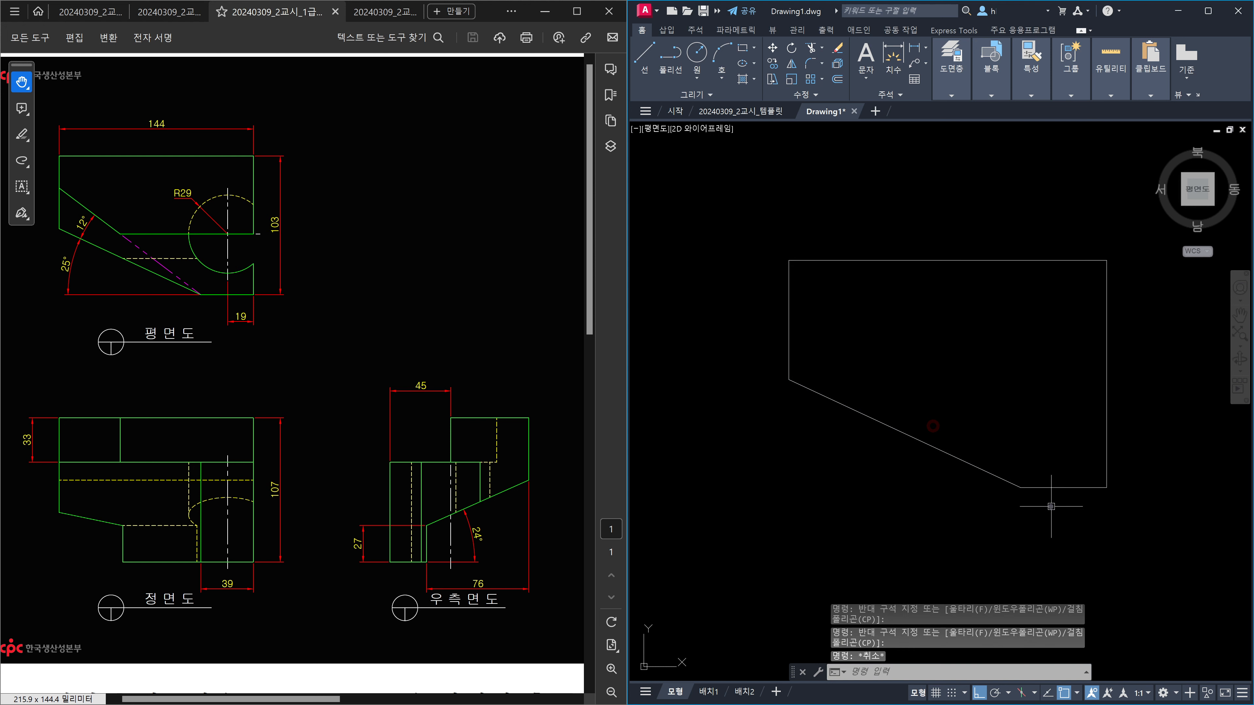
# Join the trimmed rectangle and the sloped line into one closed polyline.
pyautogui.write('j')
pyautogui.press('Return')
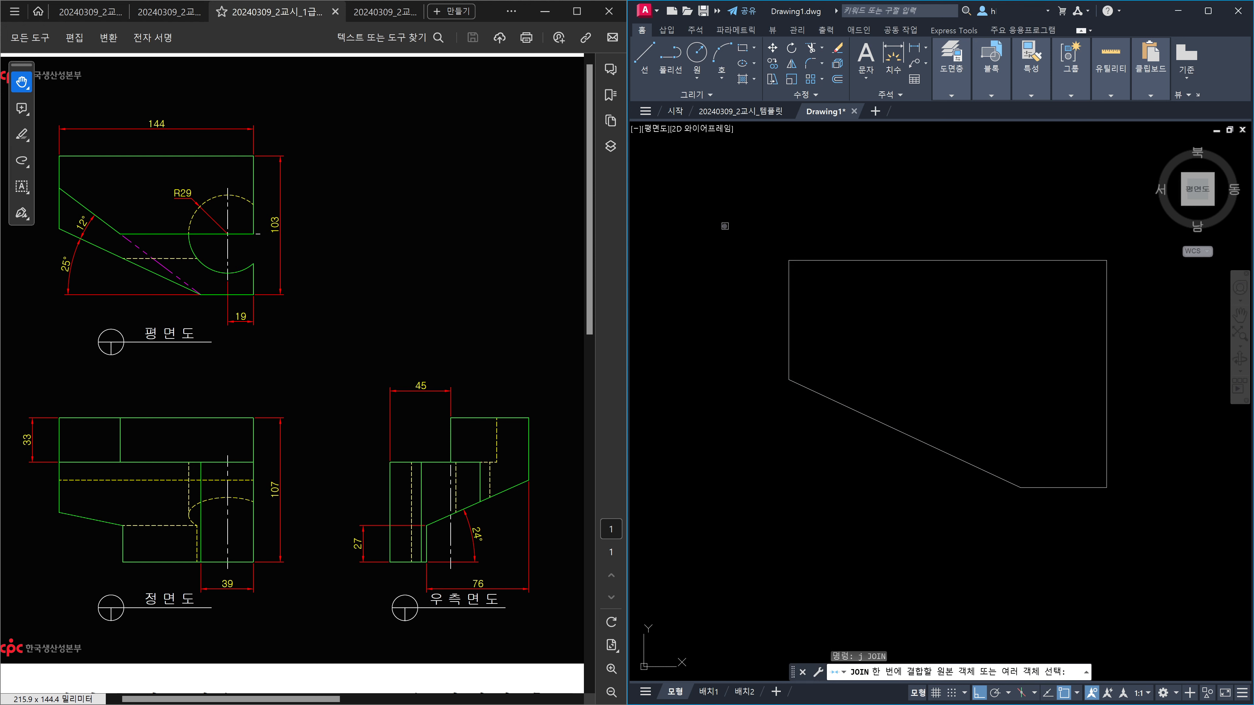
pyautogui.click(725, 225)
pyautogui.click(1160, 520)
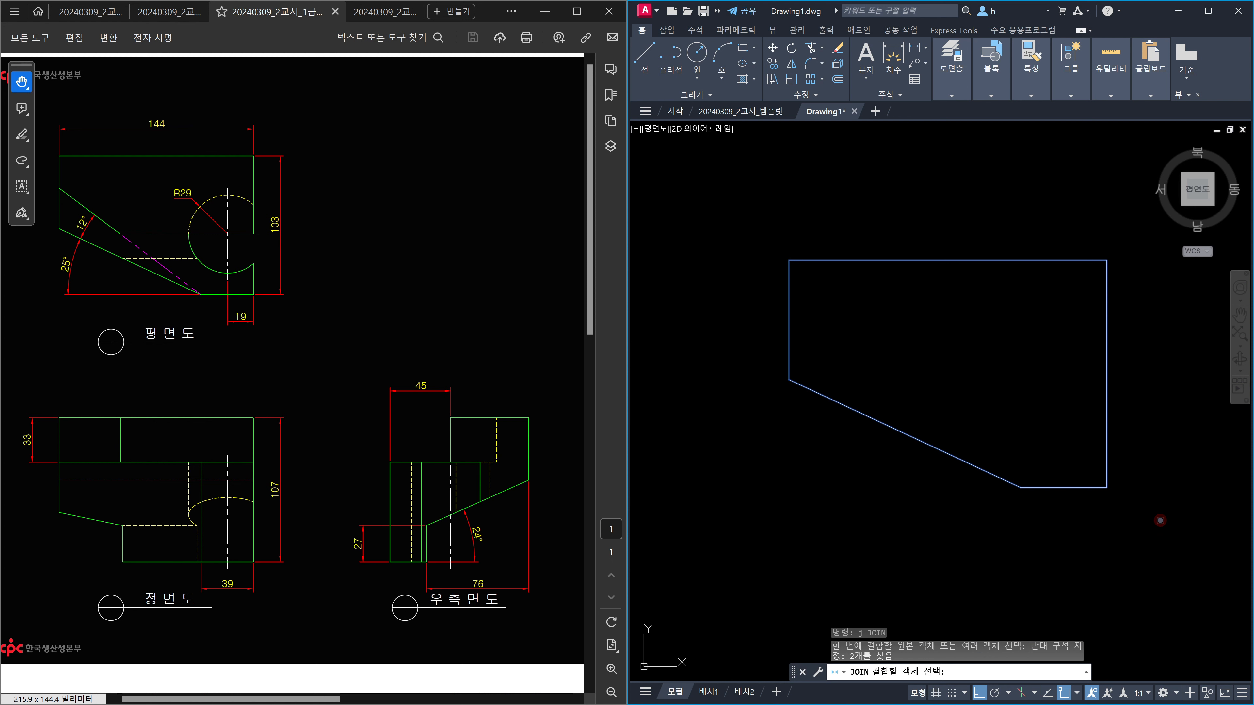
pyautogui.press('Return')
pyautogui.press('Escape')
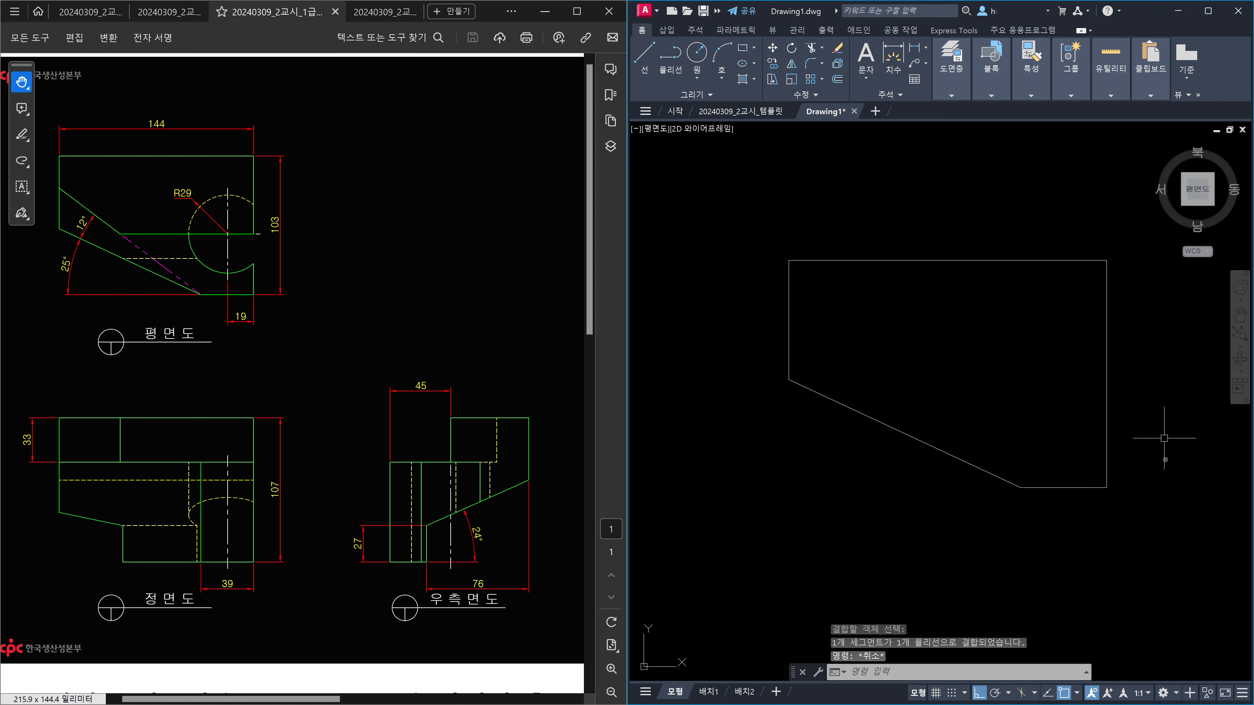
# Extrude the closed plan outline upward by 107 mm into a solid, working in the southeast isometric view.
pyautogui.moveTo(1075, 490)
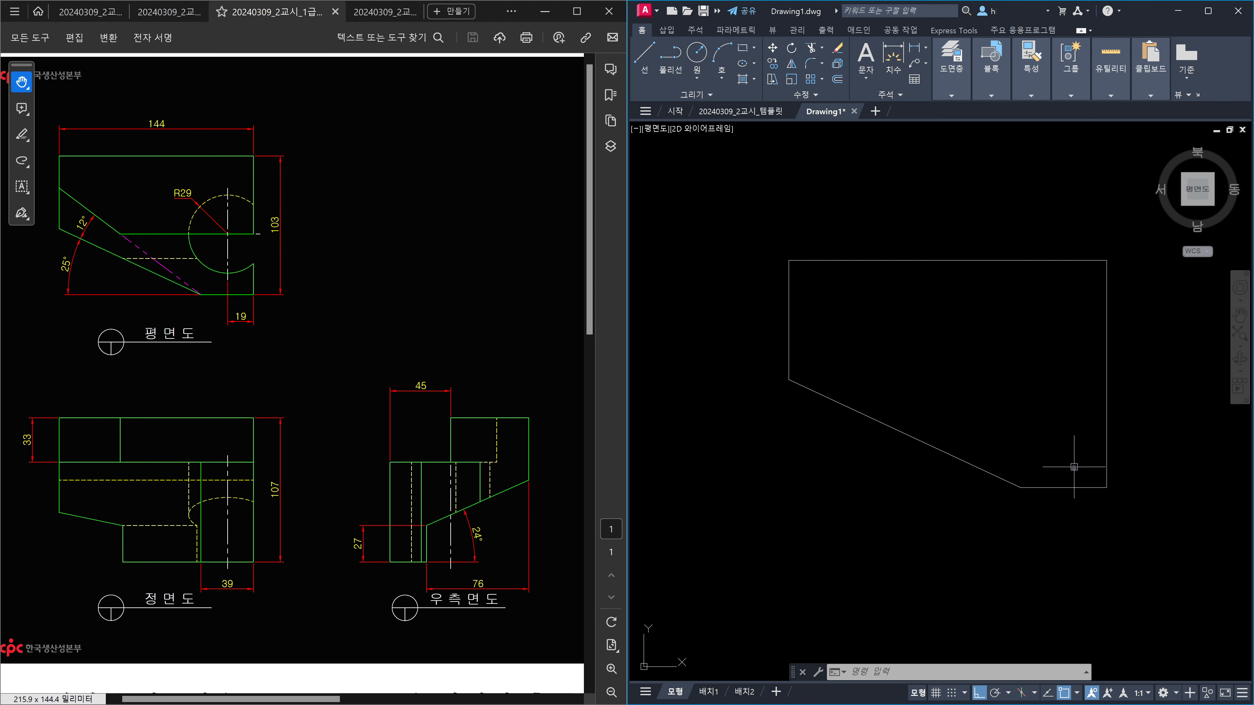
pyautogui.click(1212, 204)
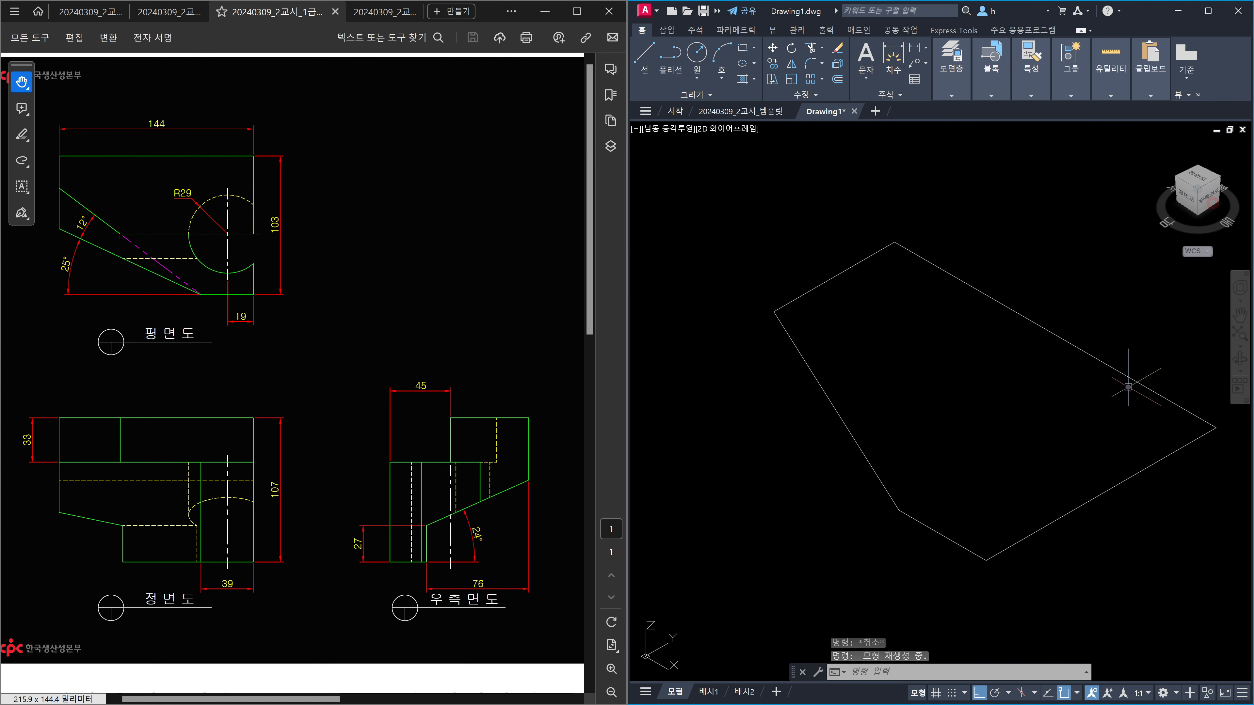
pyautogui.moveTo(1129, 399); pyautogui.dragTo(1062, 423, button='middle')
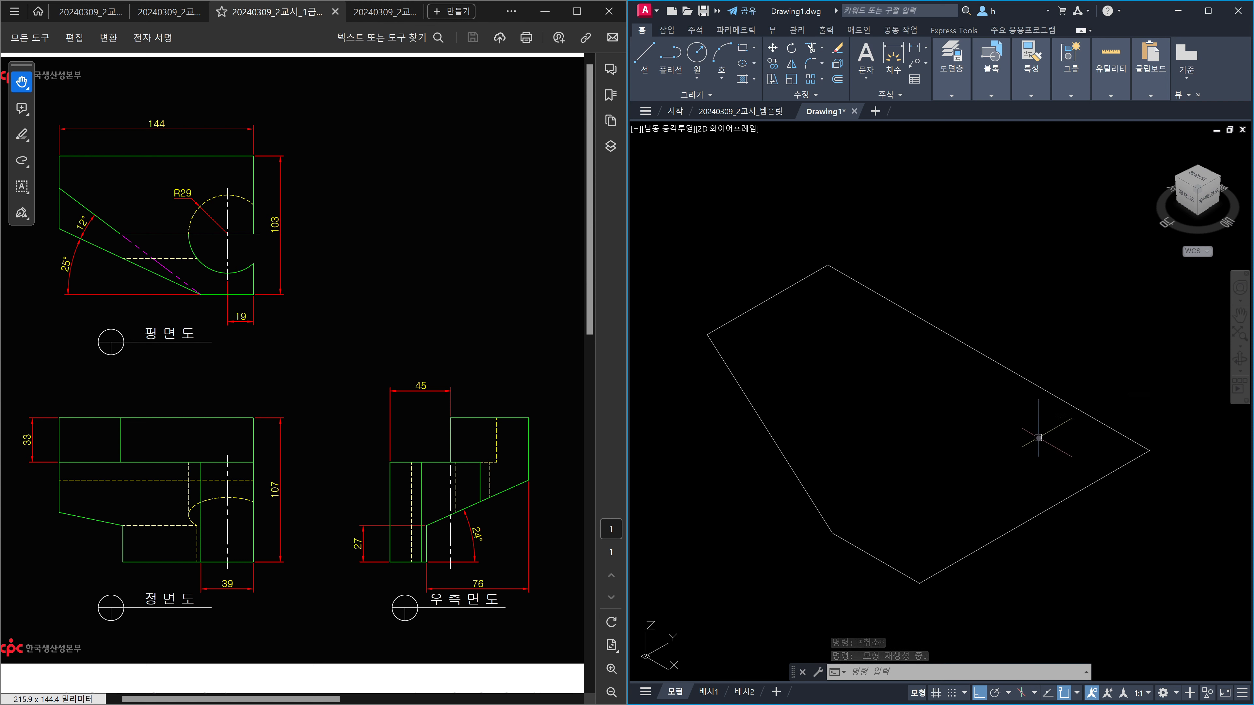
pyautogui.write('ext')
pyautogui.press('Return')
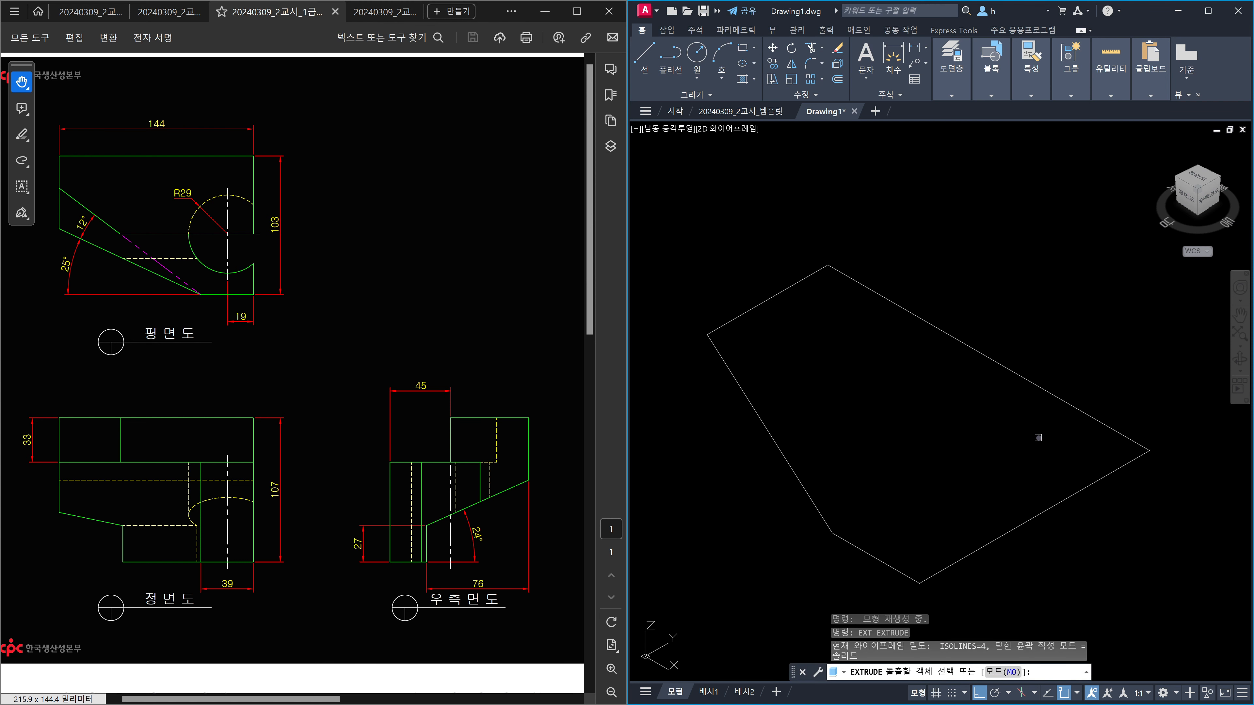
pyautogui.click(1076, 491)
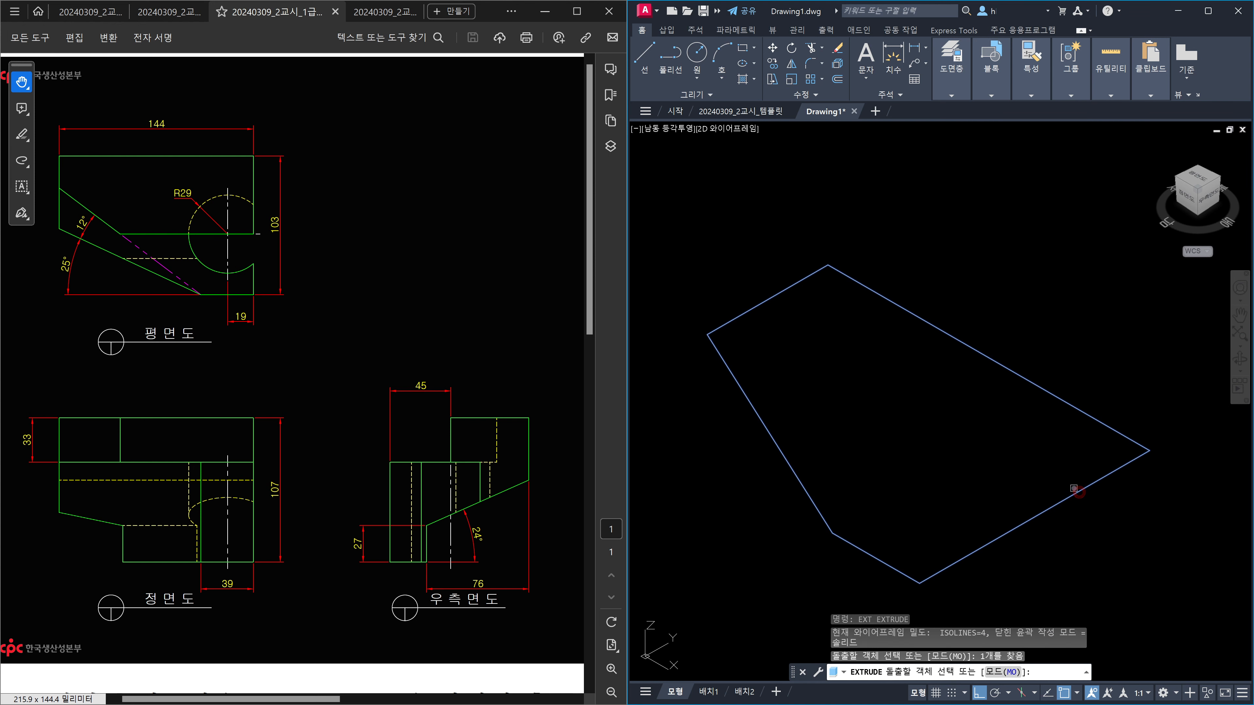
pyautogui.press('Return')
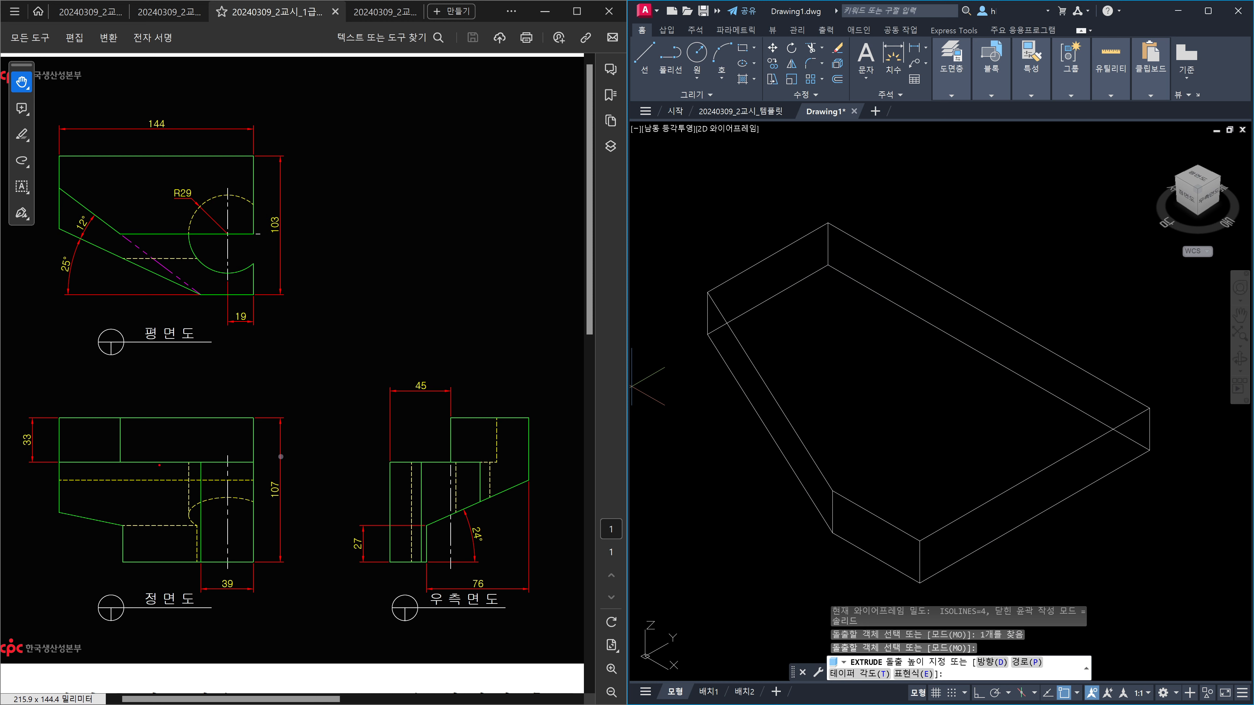
pyautogui.moveTo(159, 465)
pyautogui.mouseDown()
pyautogui.moveTo(159, 566)
pyautogui.moveTo(172, 546)
pyautogui.mouseUp()
pyautogui.moveTo(158, 465)
pyautogui.mouseDown()
pyautogui.moveTo(146, 472)
pyautogui.moveTo(166, 479)
pyautogui.mouseUp()
pyautogui.moveTo(291, 506)
pyautogui.mouseDown()
pyautogui.moveTo(280, 475)
pyautogui.moveTo(289, 508)
pyautogui.mouseUp()
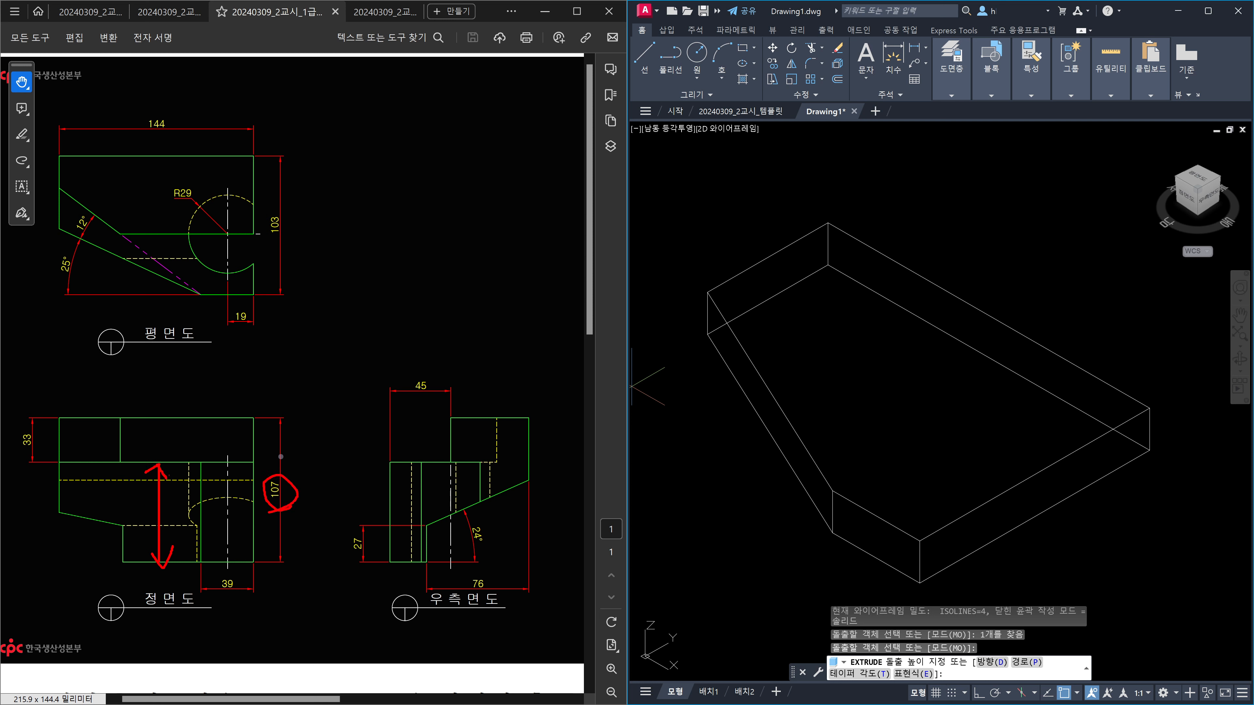
pyautogui.moveTo(47, 454)
pyautogui.mouseDown()
pyautogui.moveTo(8, 459)
pyautogui.moveTo(46, 451)
pyautogui.mouseUp()
pyautogui.moveTo(330, 453)
pyautogui.mouseDown()
pyautogui.moveTo(297, 482)
pyautogui.moveTo(331, 480)
pyautogui.mouseUp()
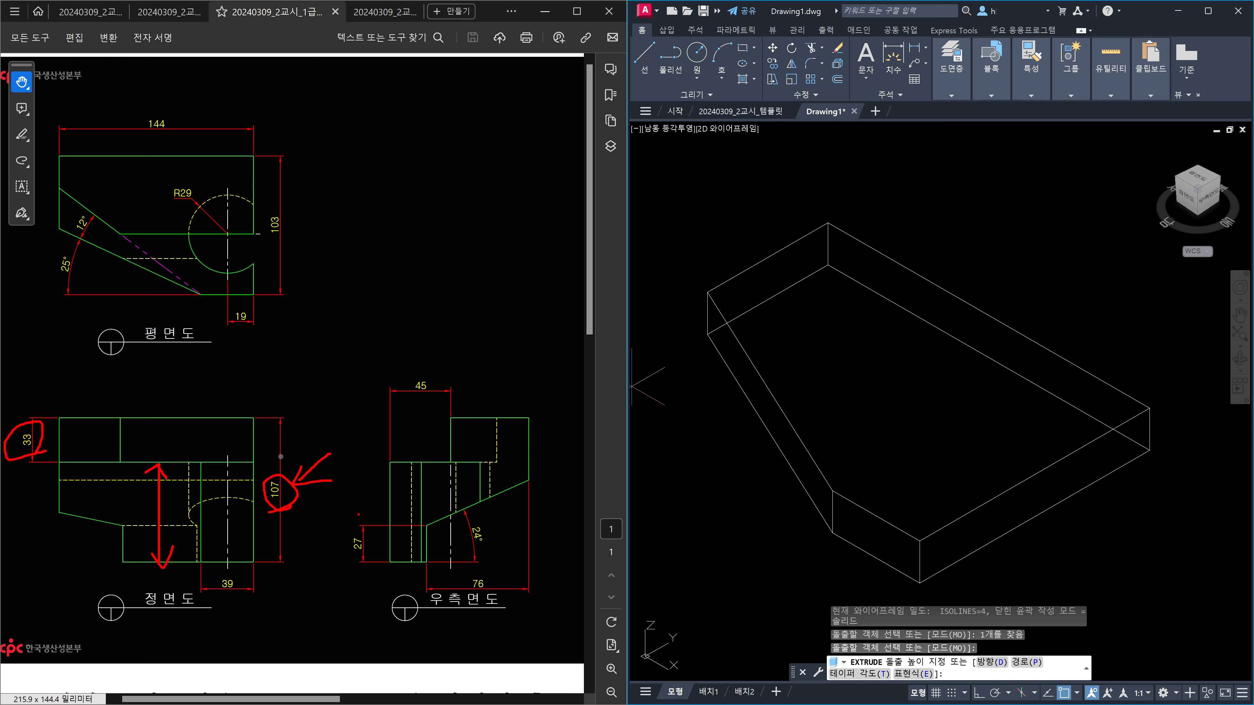
pyautogui.press('Escape')
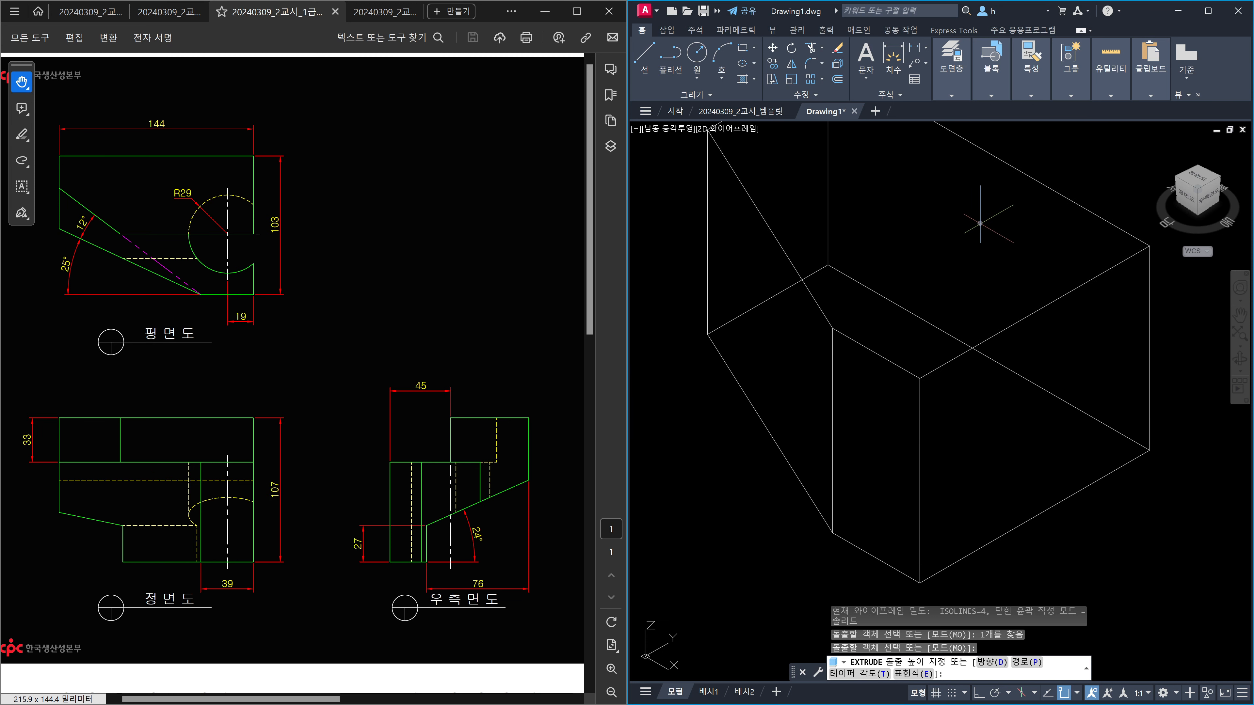
pyautogui.write('107')
pyautogui.press('Return')
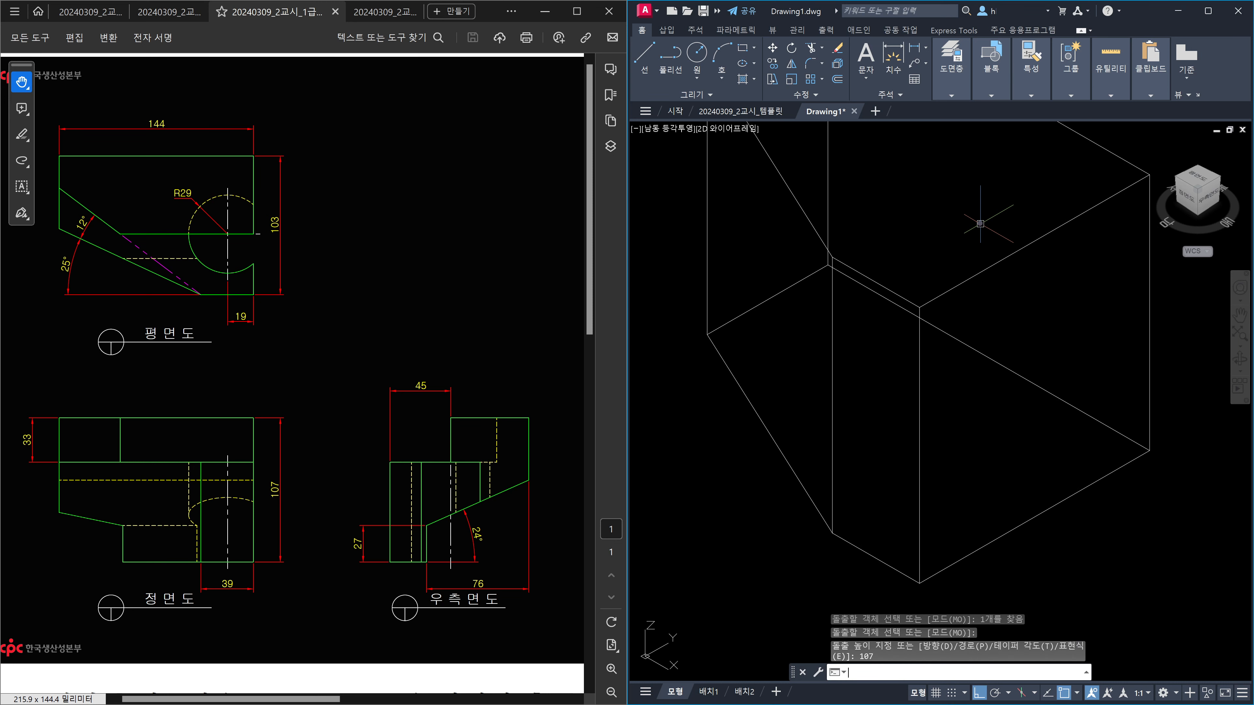
pyautogui.moveTo(963, 328); pyautogui.dragTo(985, 442, button='middle')
pyautogui.scroll(-1, 987, 427)
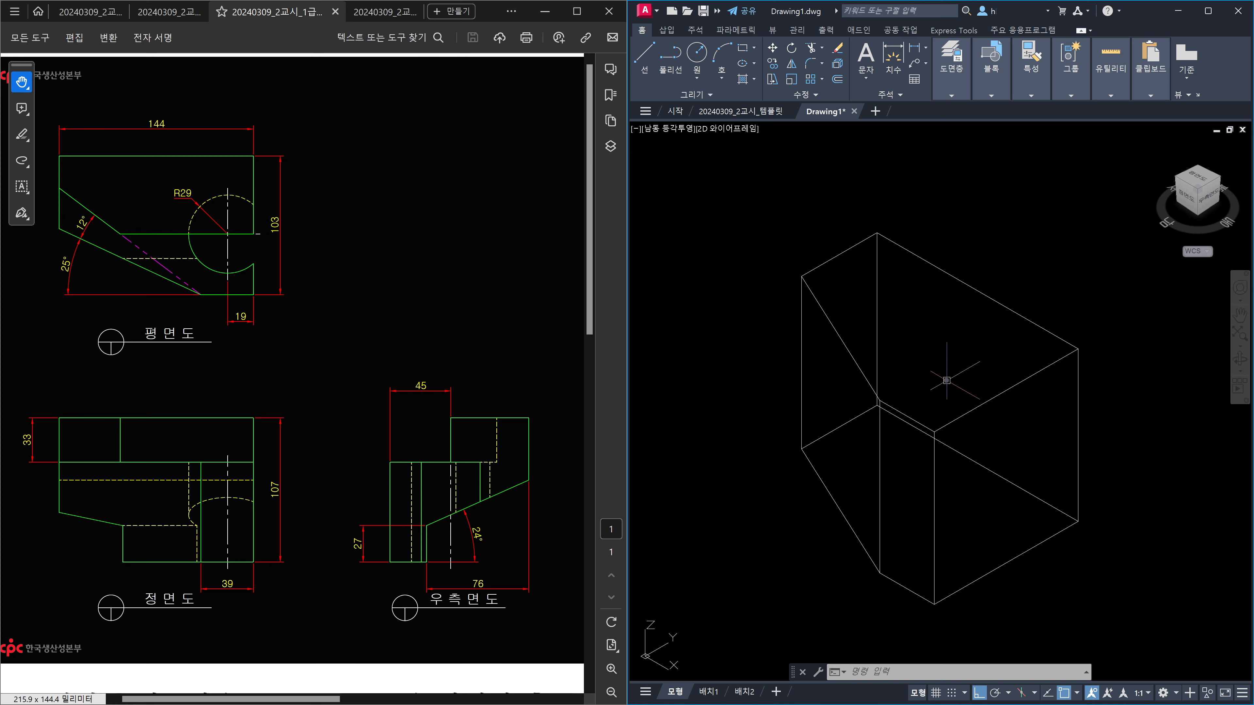
pyautogui.click(1128, 379)
pyautogui.click(1052, 330)
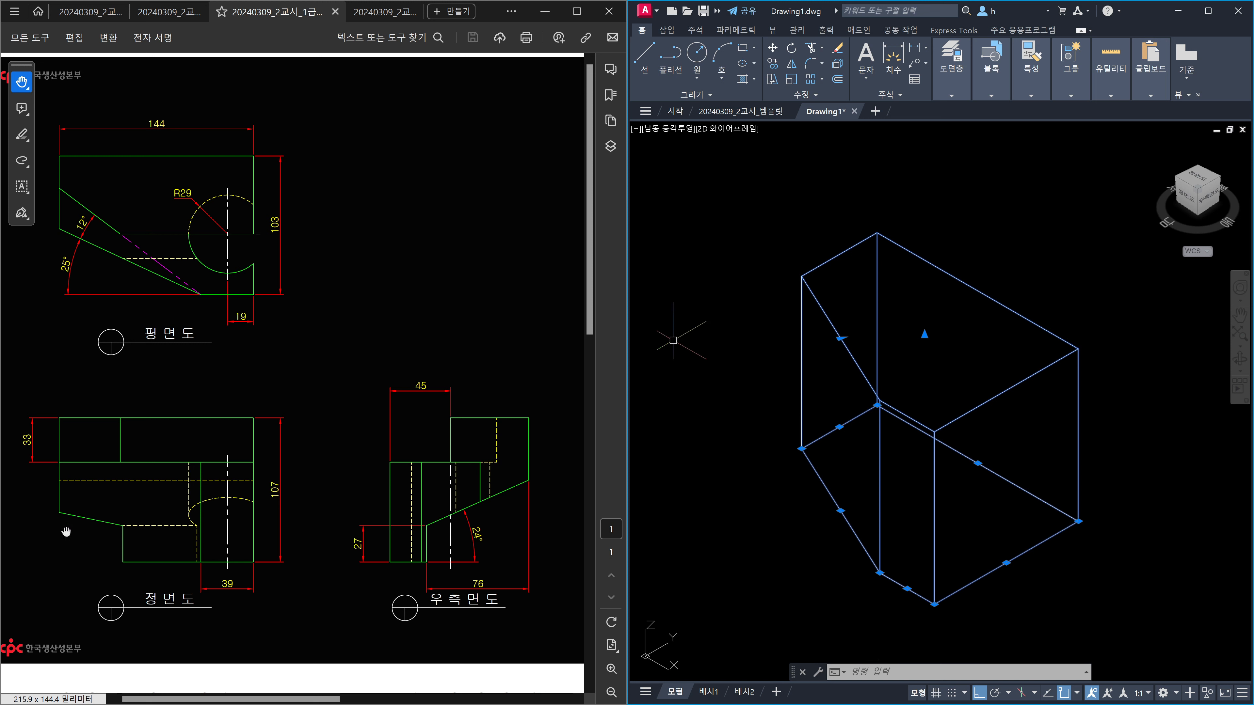
pyautogui.click(903, 323)
pyautogui.press('Escape')
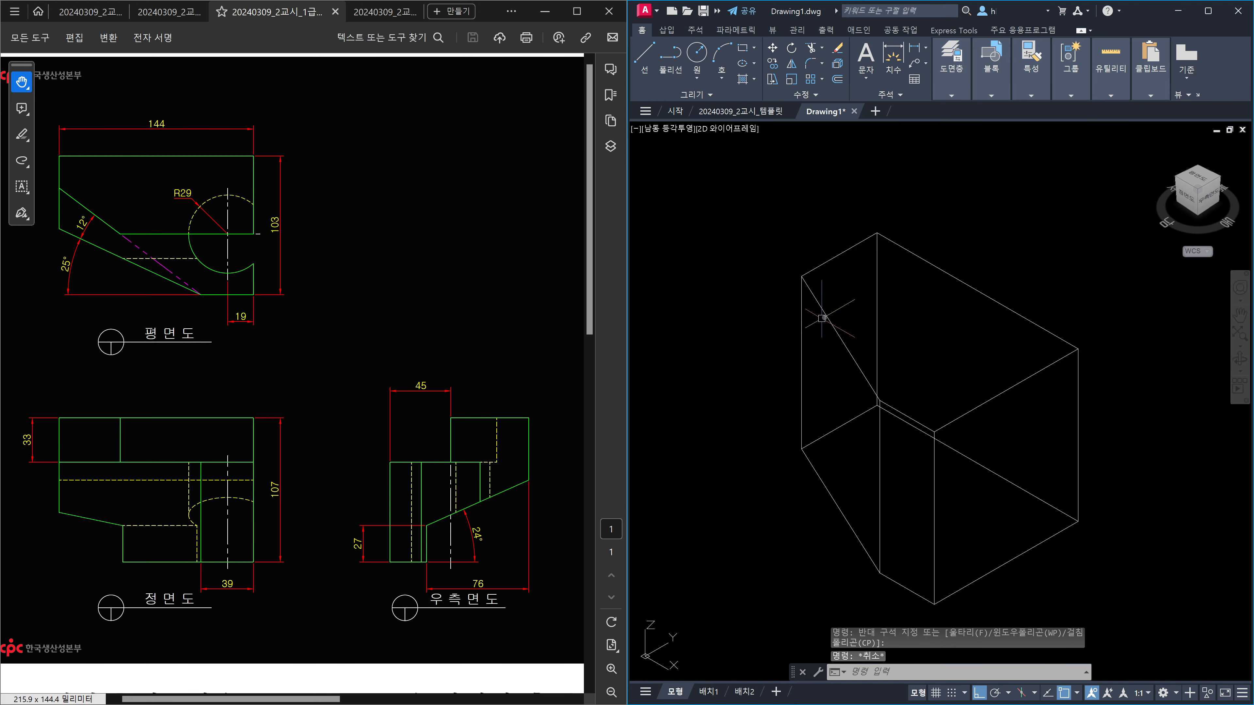
# Draw a 33 mm line straight down along the vertical edge from the solid's back-left upper corner.
pyautogui.write('l')
pyautogui.press('Return')
pyautogui.click(876, 237)
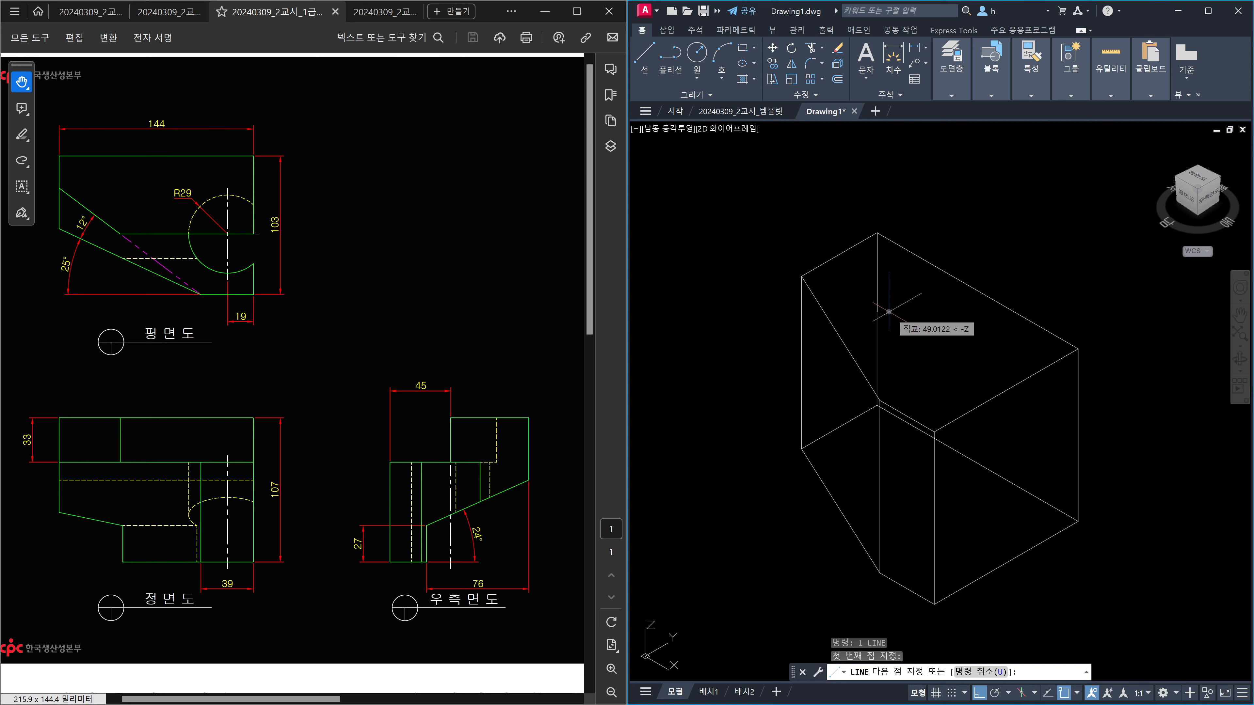
pyautogui.write('33')
pyautogui.press('Return')
pyautogui.press('Escape')
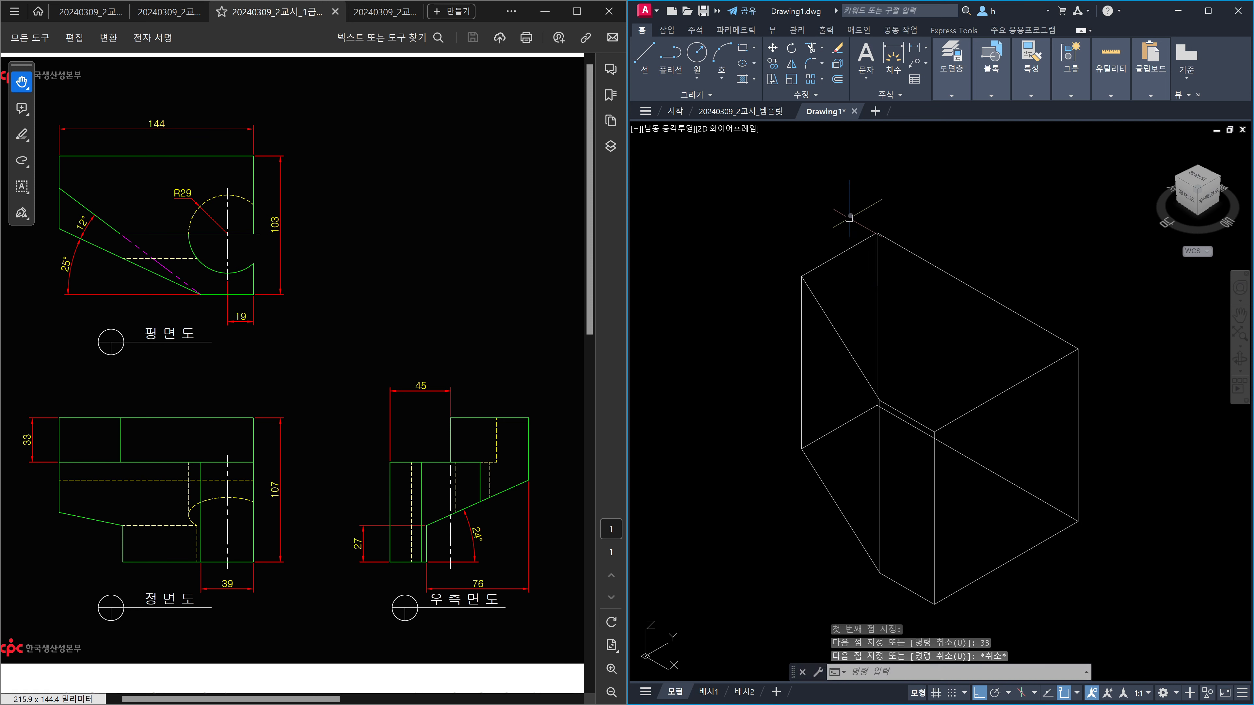
# Change the color of the 33 mm vertical line to red.
pyautogui.click(840, 224)
pyautogui.click(913, 319)
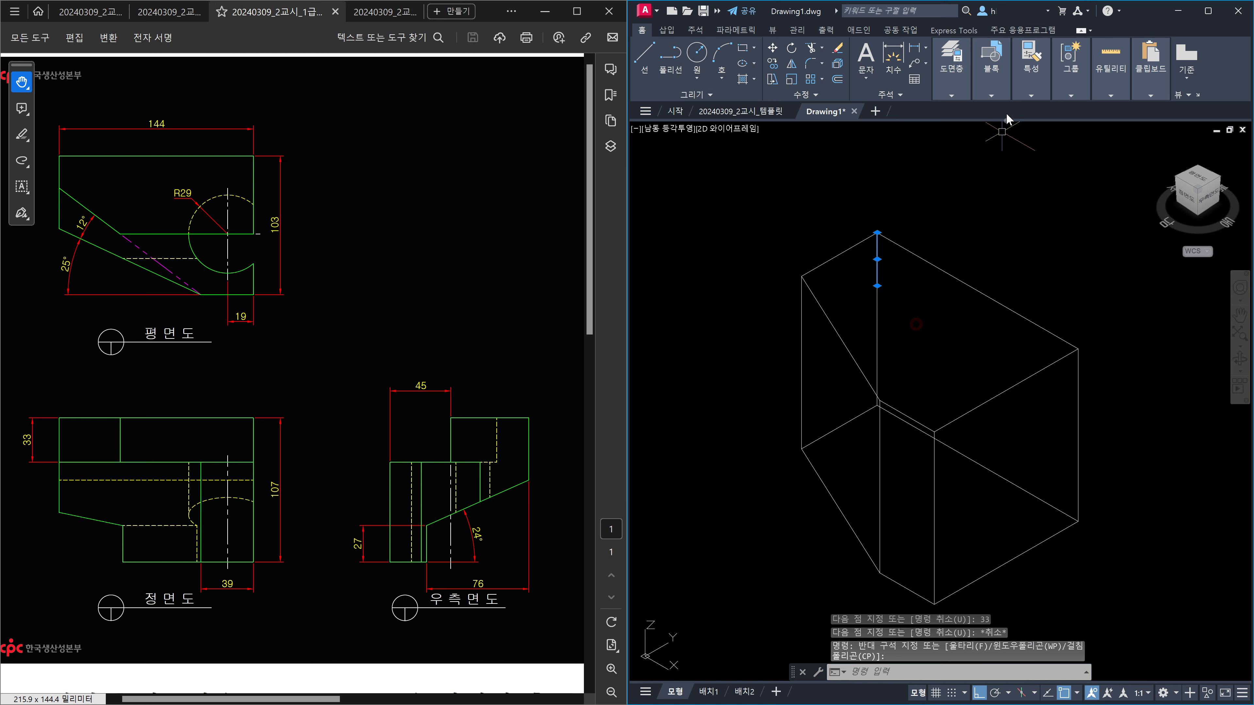
pyautogui.click(1032, 96)
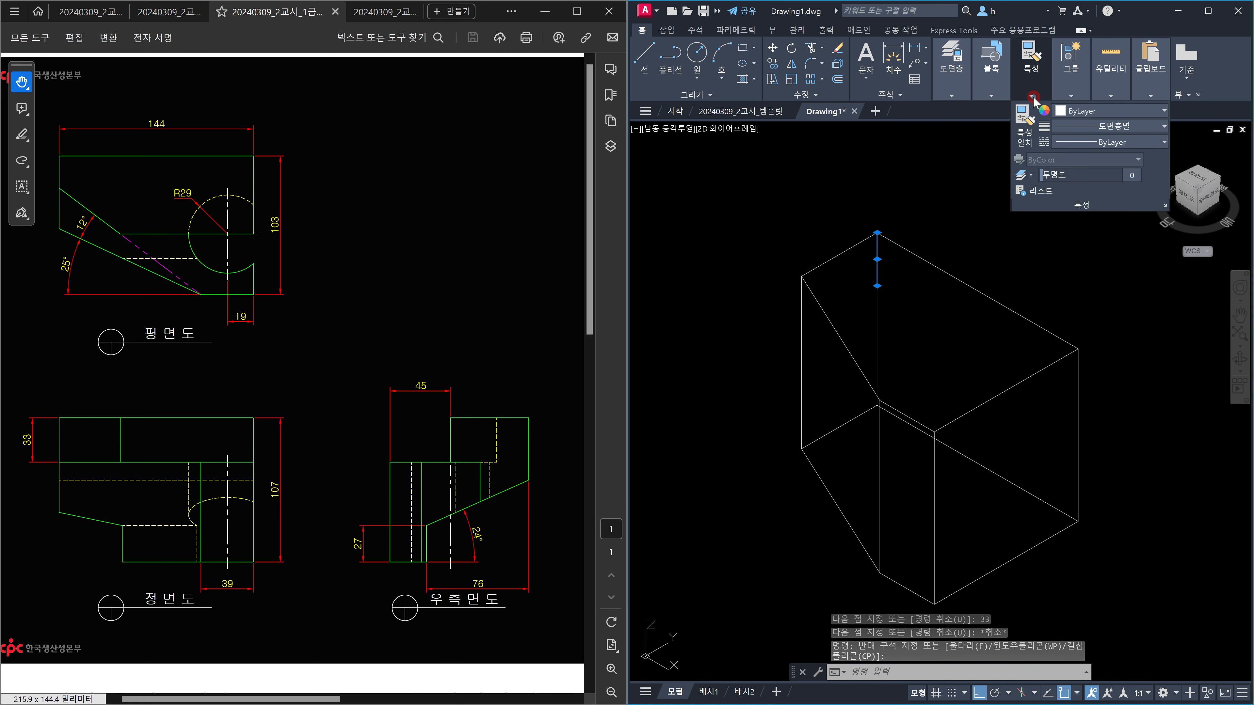
pyautogui.click(1087, 111)
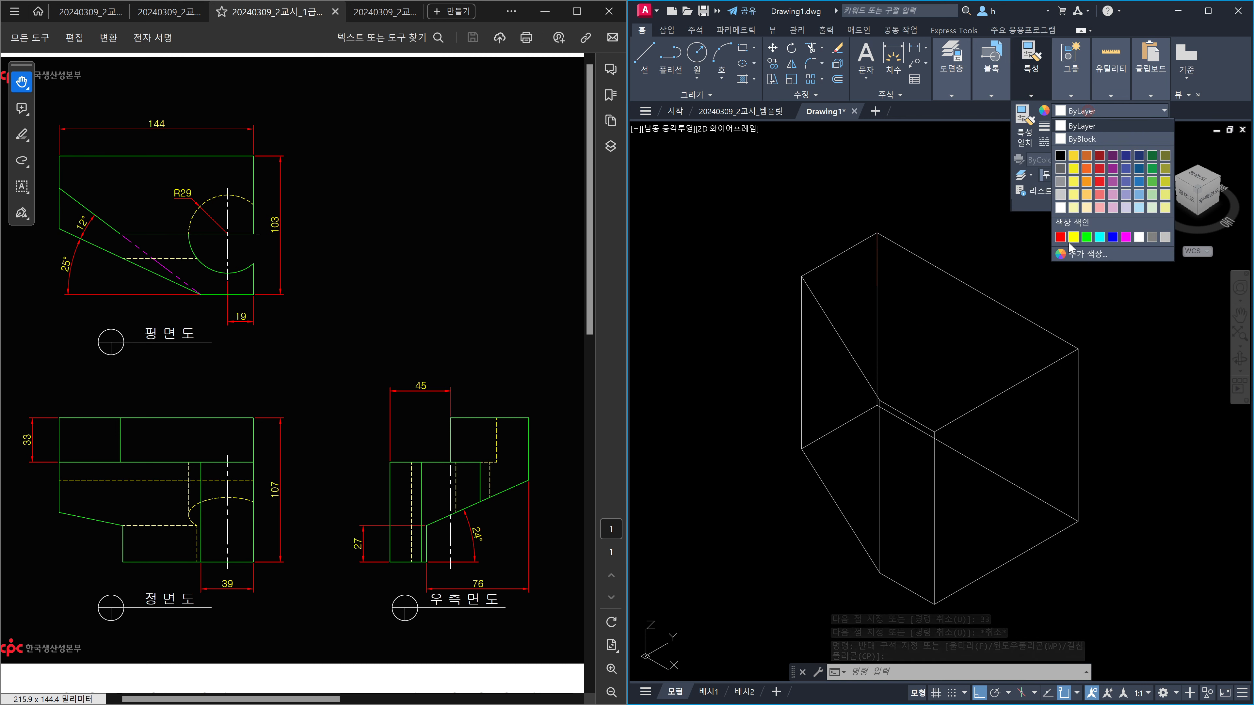
pyautogui.click(1060, 237)
pyautogui.press('Escape')
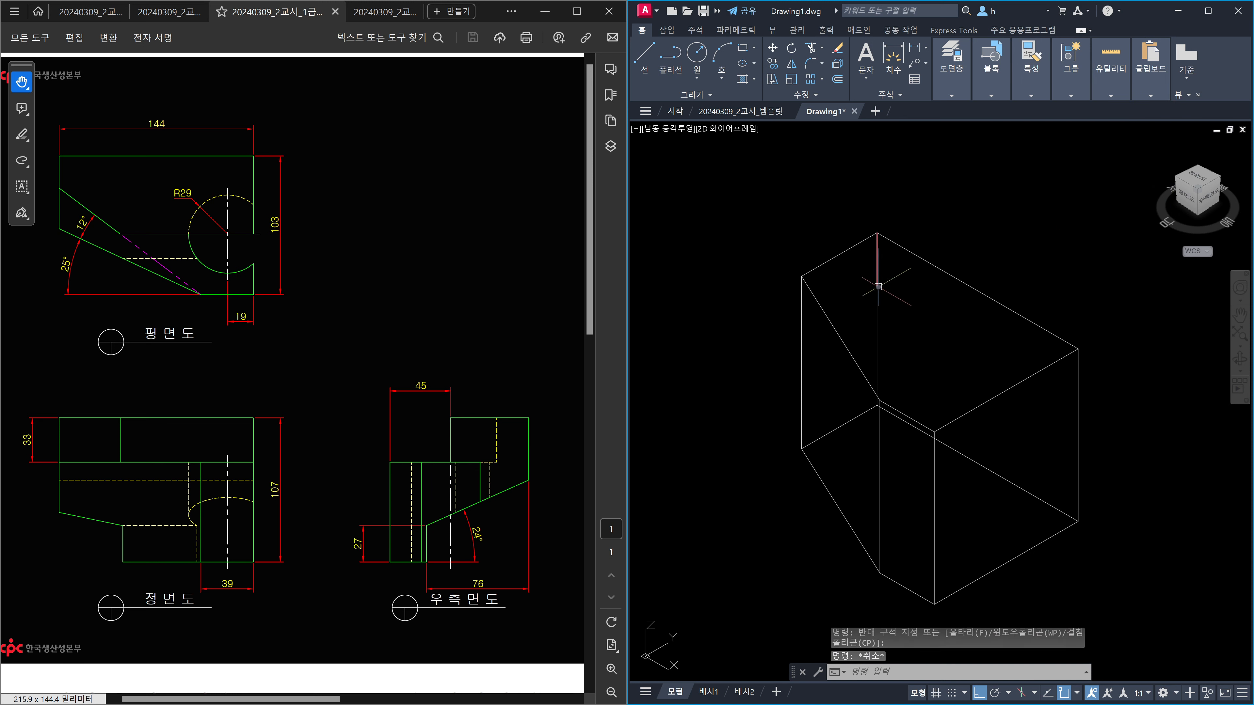
pyautogui.moveTo(878, 286)
pyautogui.press('Escape')
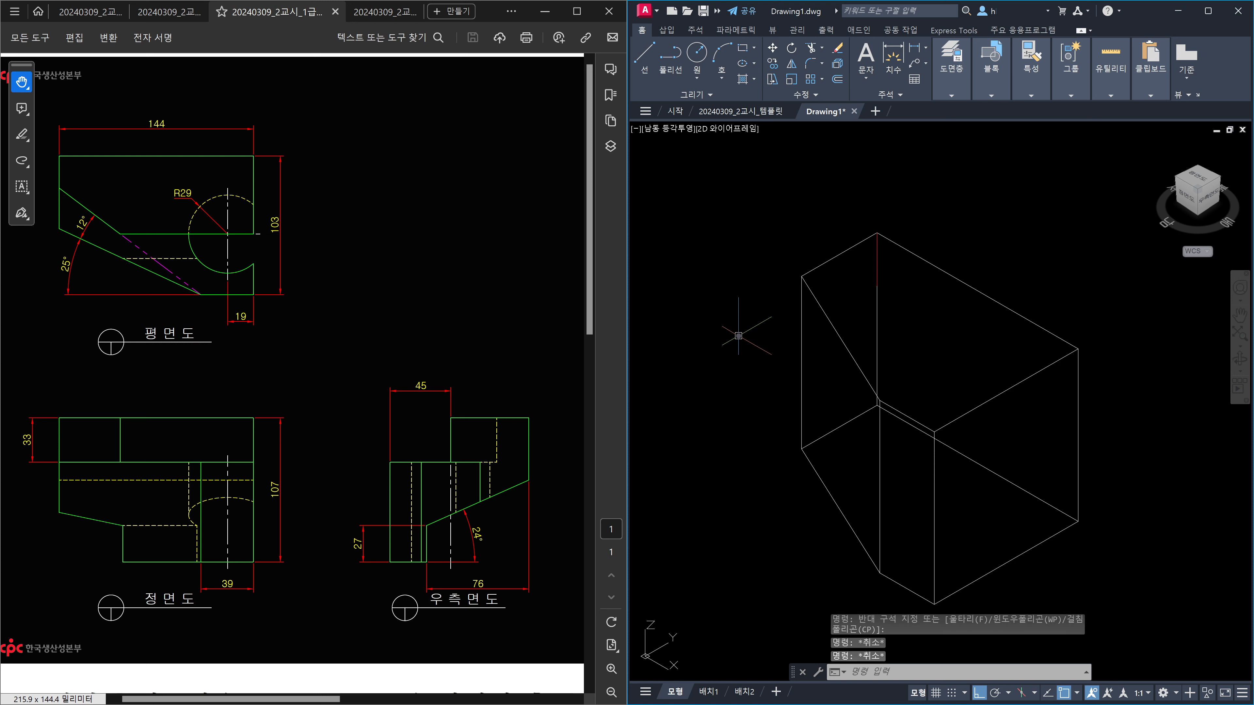
# Try to slice the solid with a two-point plane starting at the red line's lower end, keeping both sides.
pyautogui.write('sl')
pyautogui.press('Return')
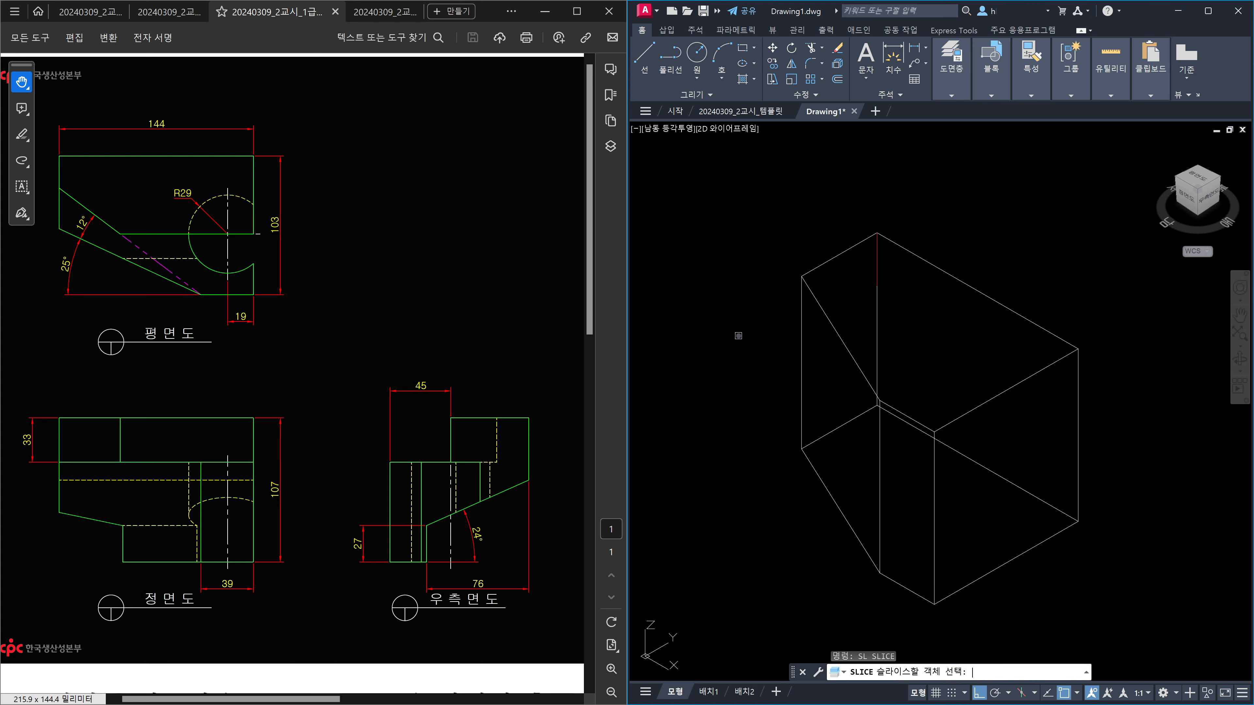
pyautogui.click(838, 336)
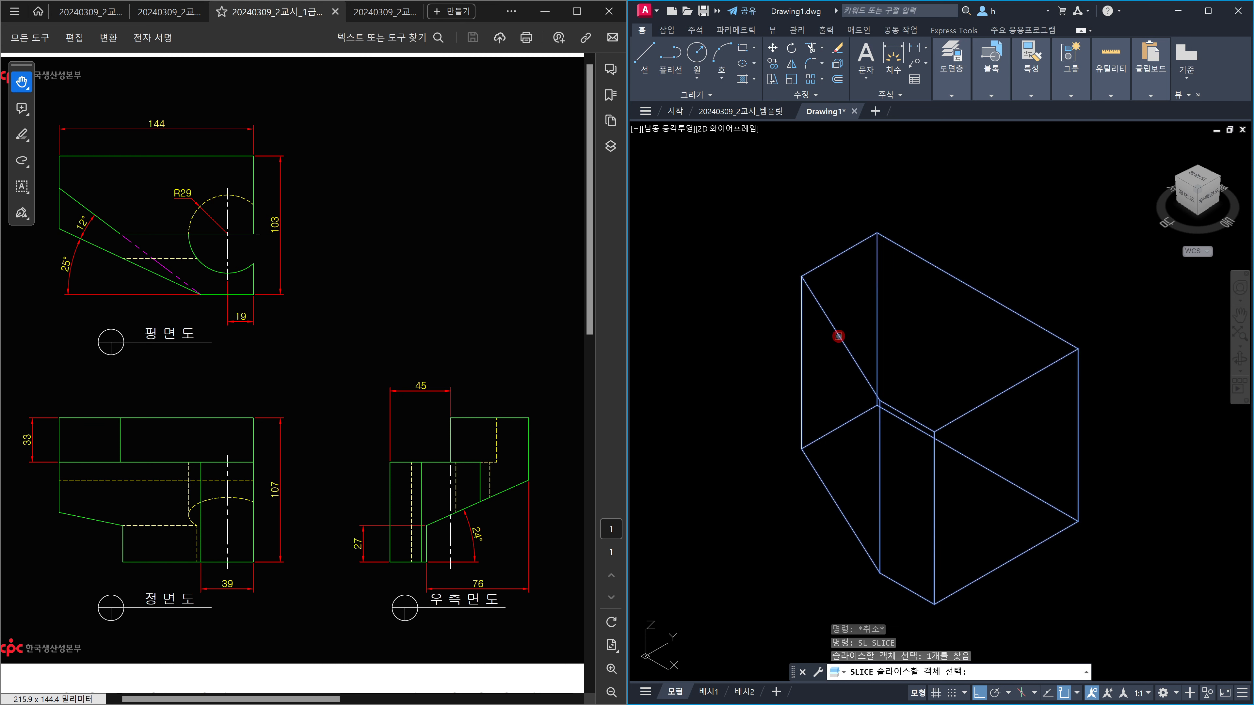
pyautogui.press('Return')
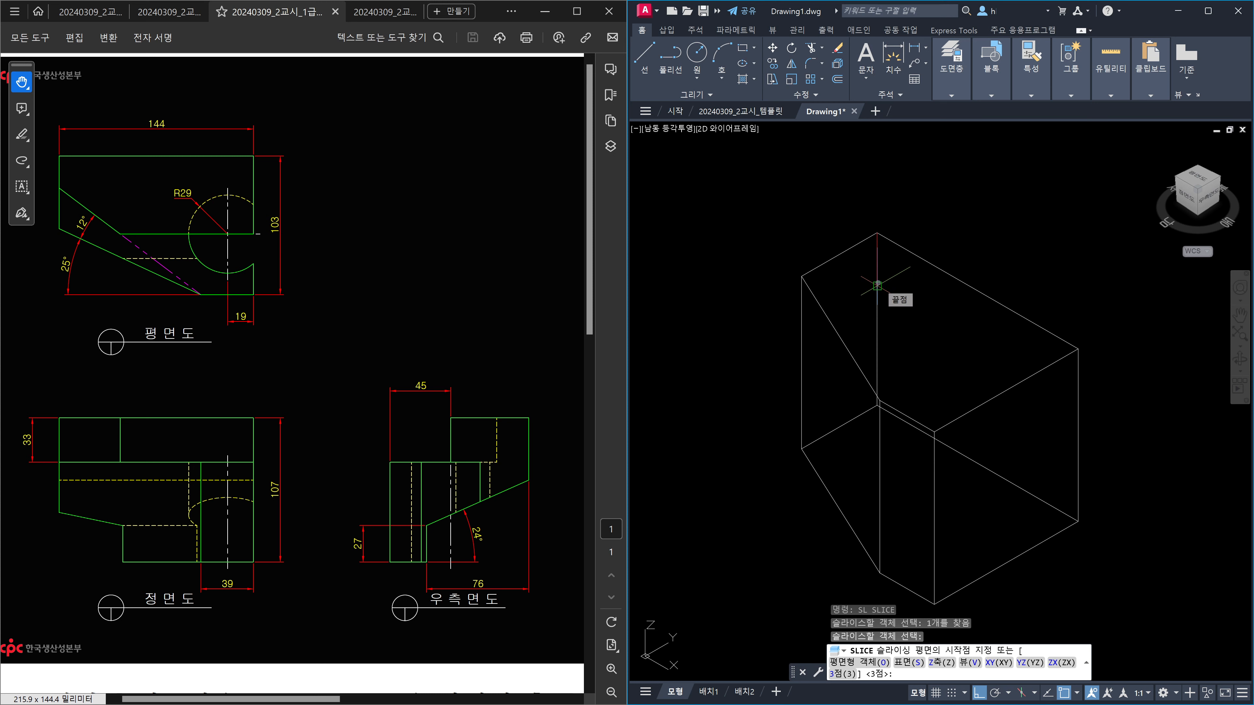
pyautogui.click(877, 285)
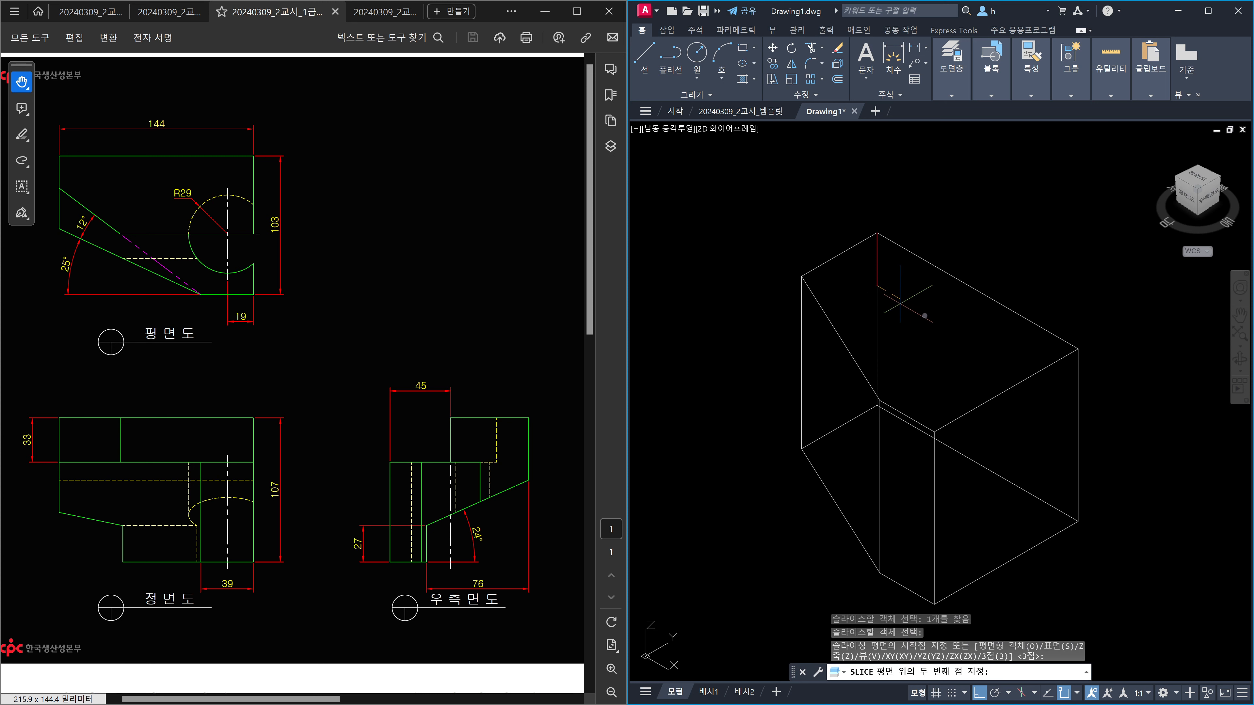
pyautogui.click(1107, 428)
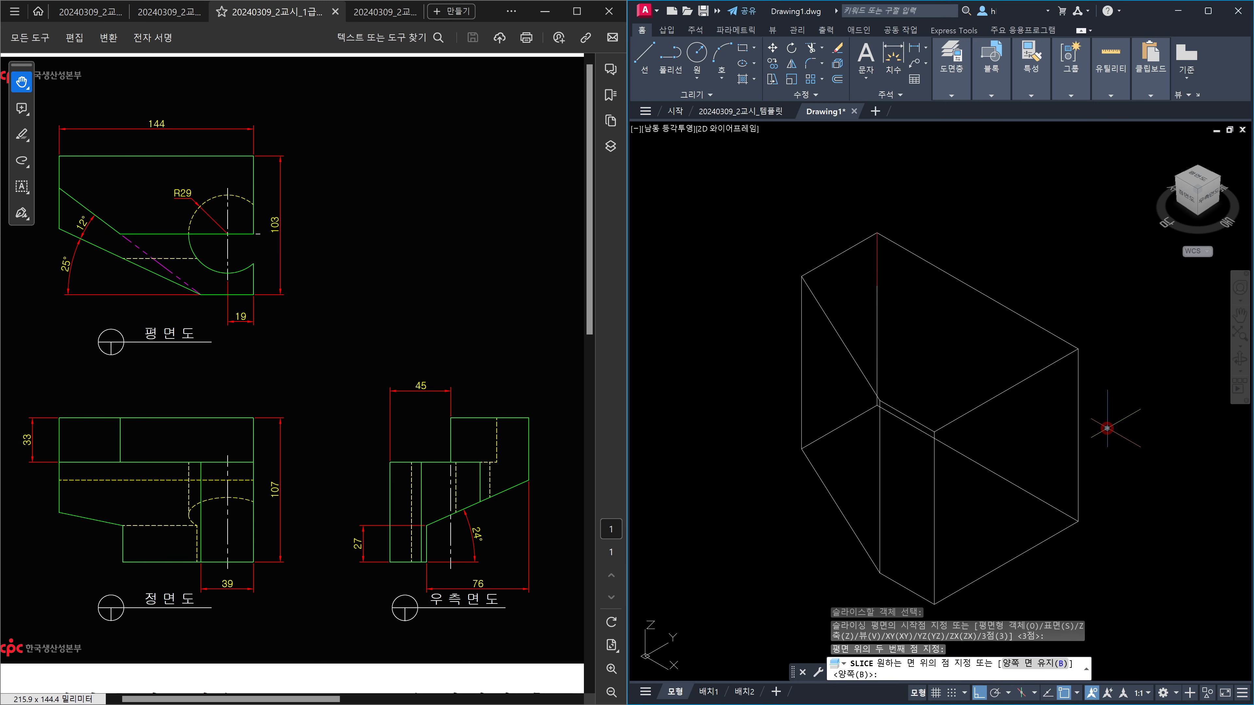
pyautogui.press('Return')
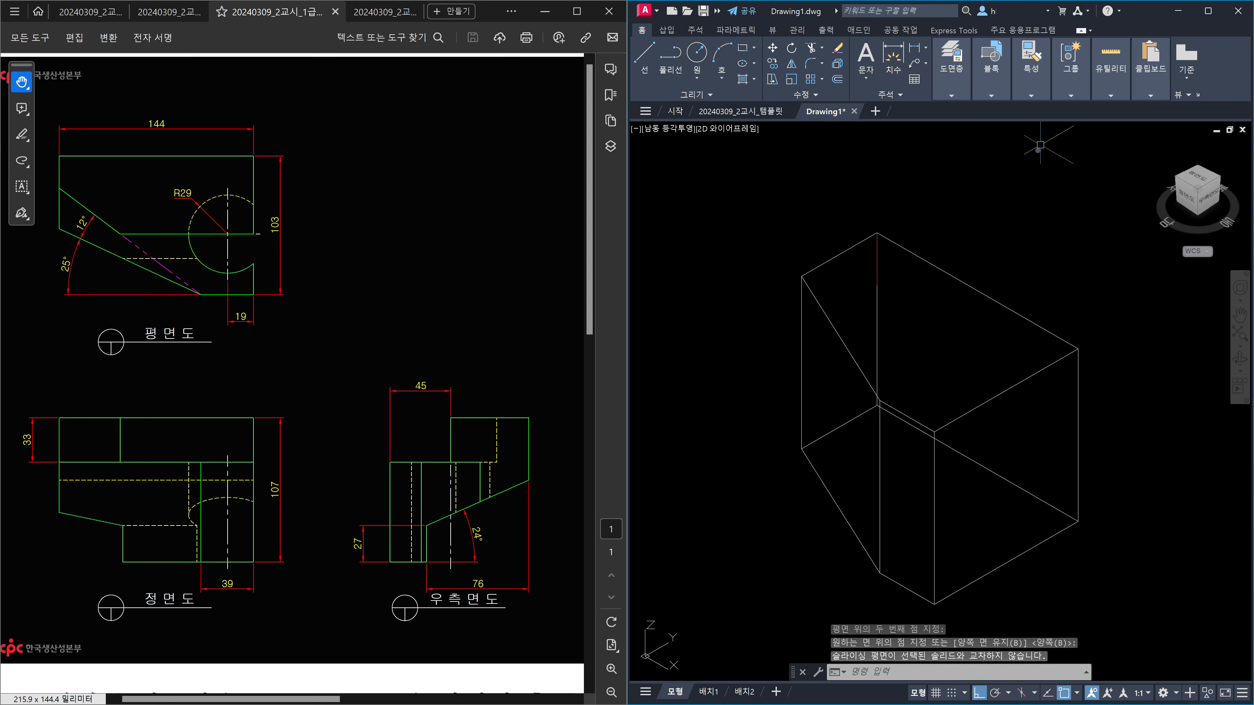
pyautogui.press('Escape')
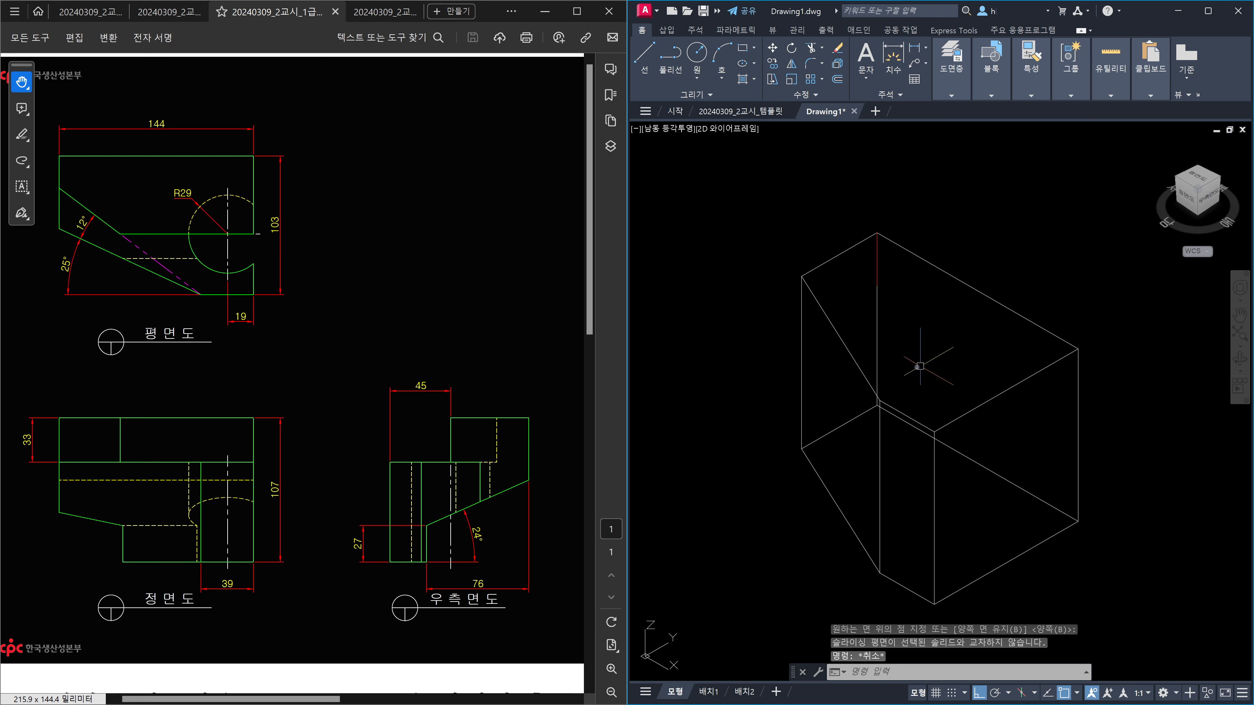
# Slice the solid with a horizontal three-point plane starting at the red line's lower end, keeping both sides.
pyautogui.write('sl')
pyautogui.press('Return')
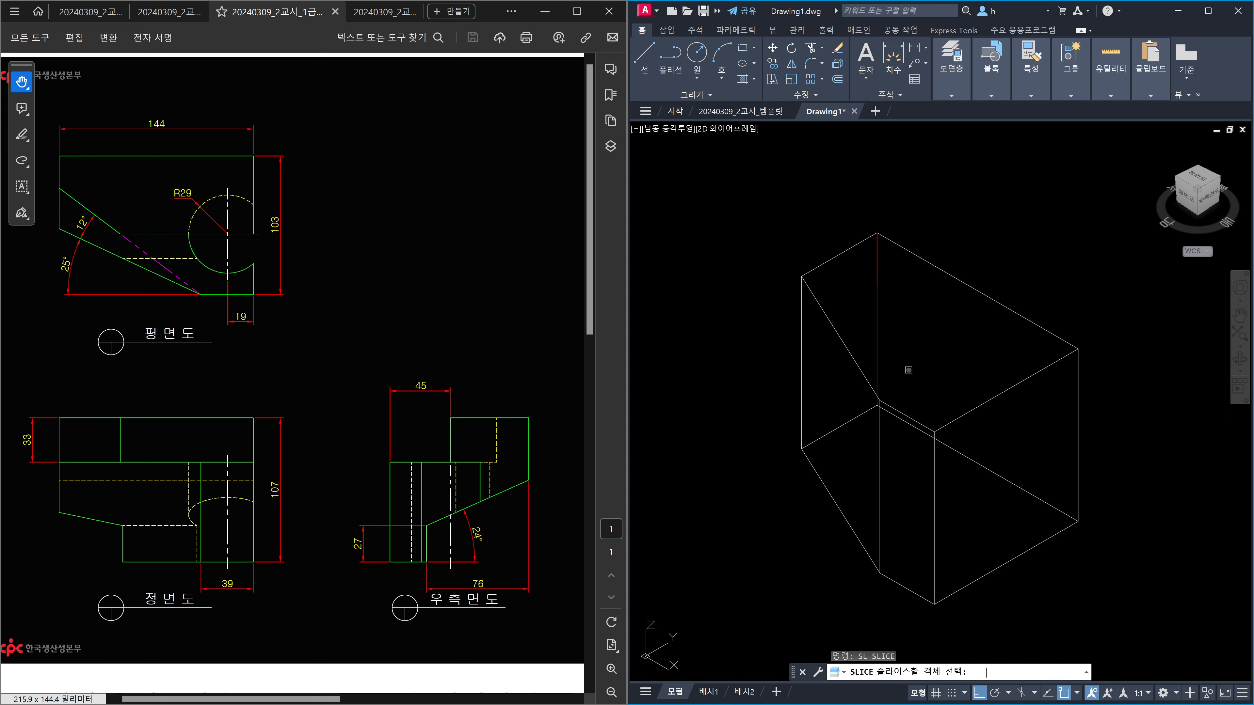
pyautogui.click(965, 283)
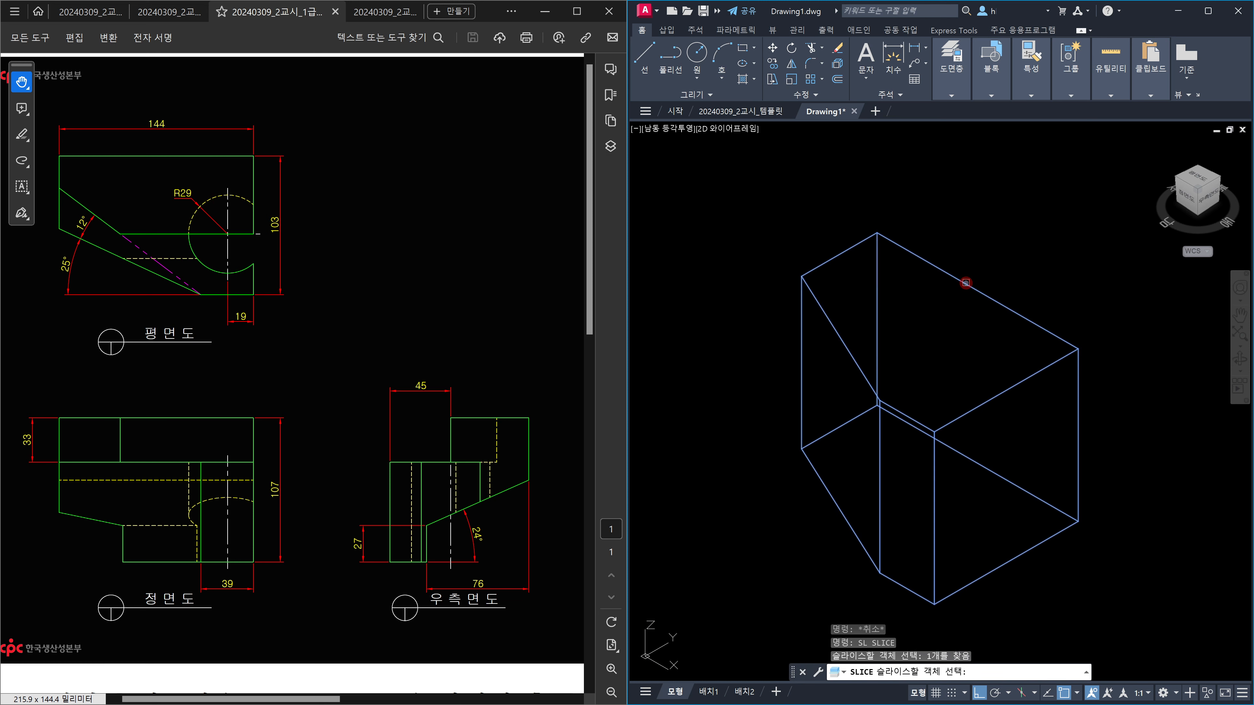
pyautogui.press('Return')
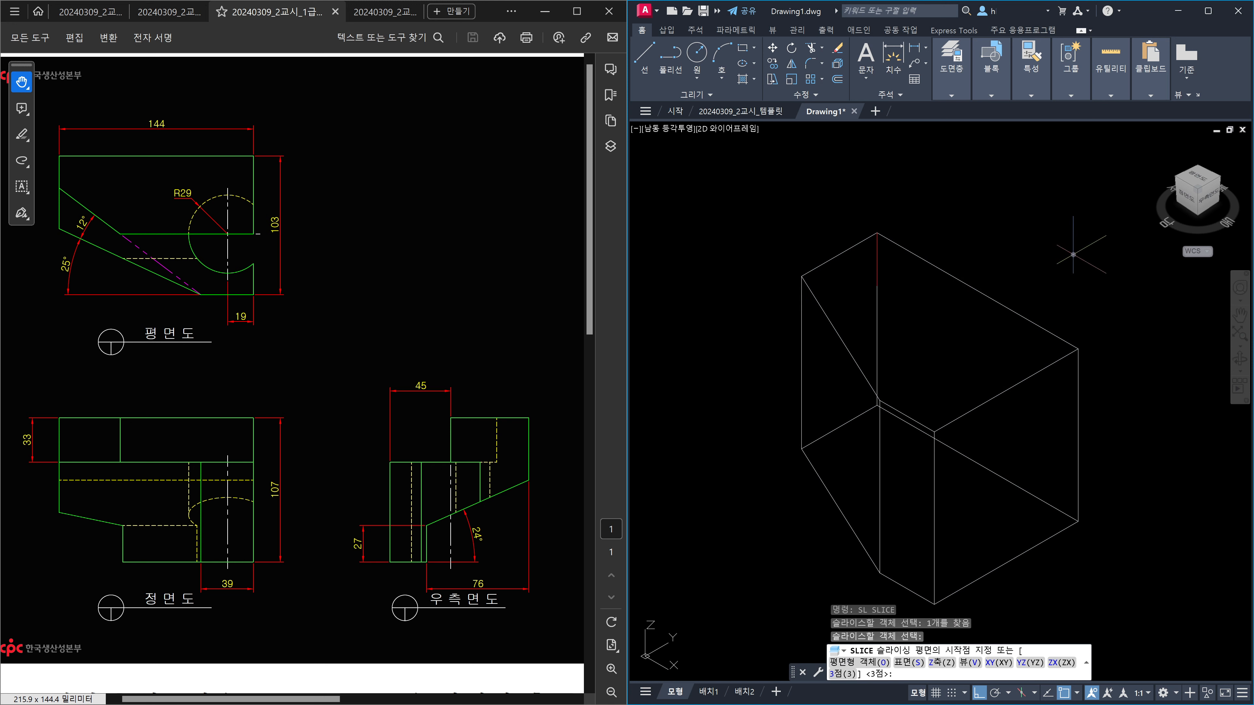
pyautogui.press('Return')
pyautogui.click(880, 286)
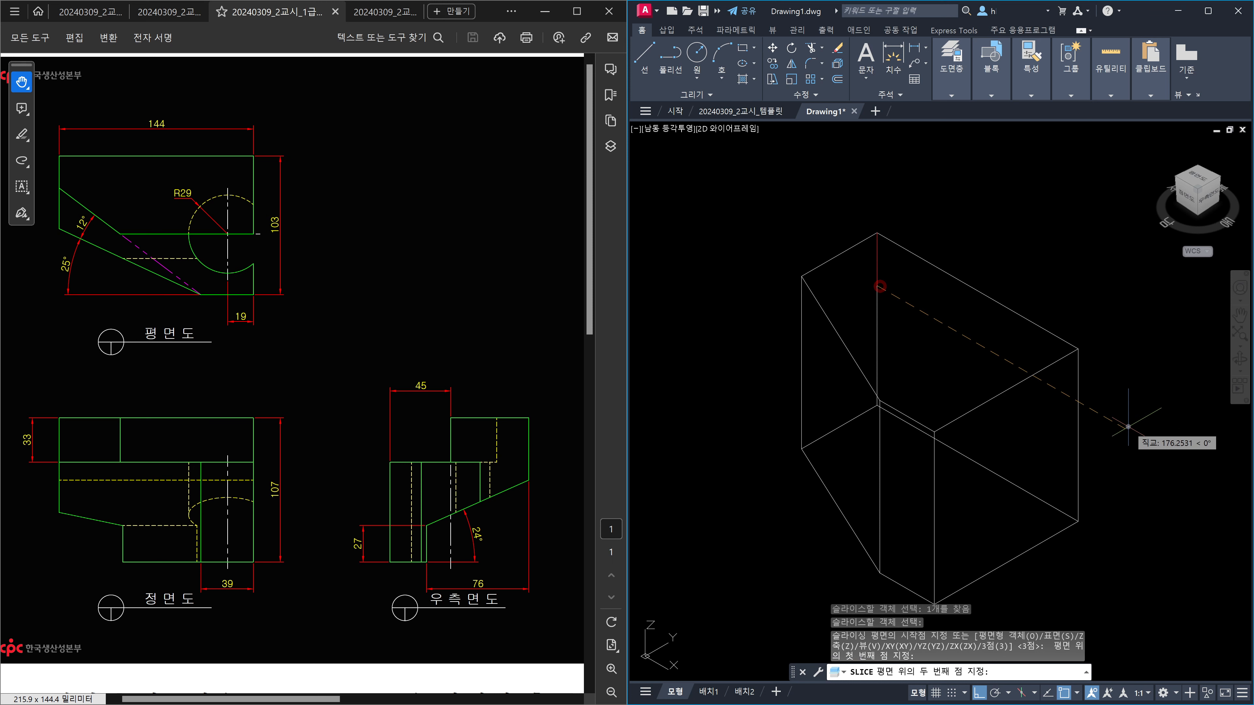
pyautogui.click(1127, 427)
pyautogui.click(718, 398)
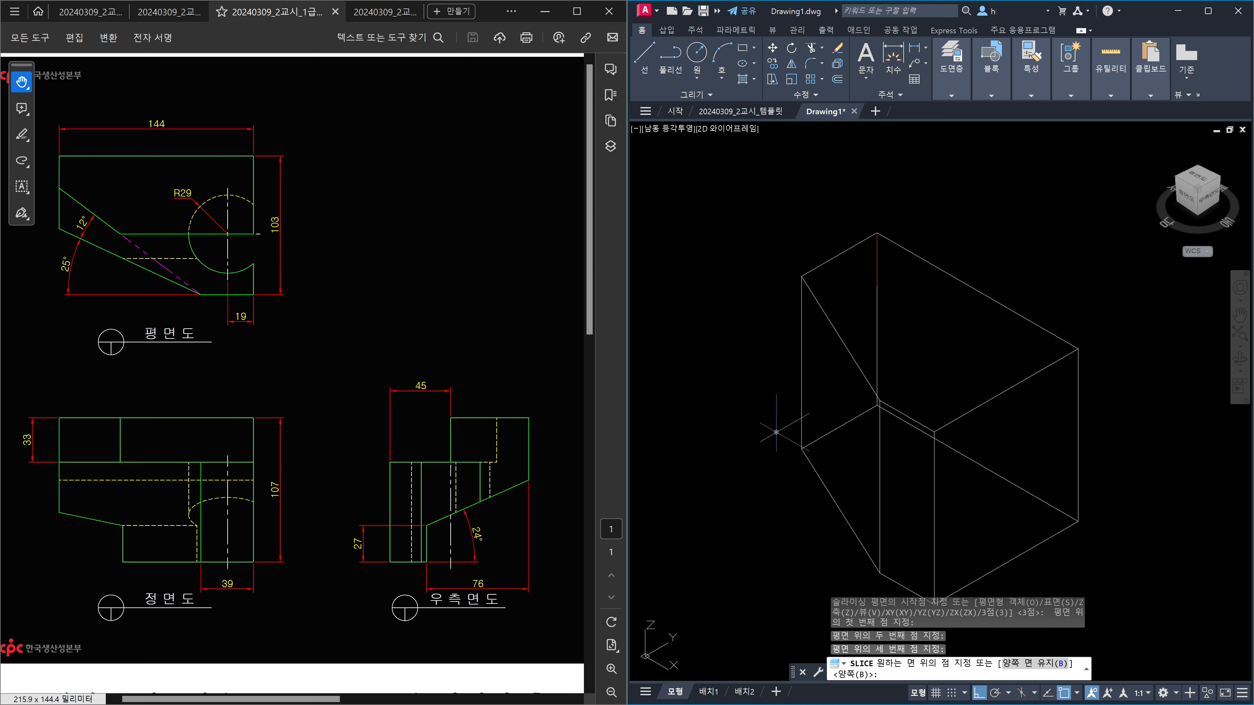
pyautogui.press('Return')
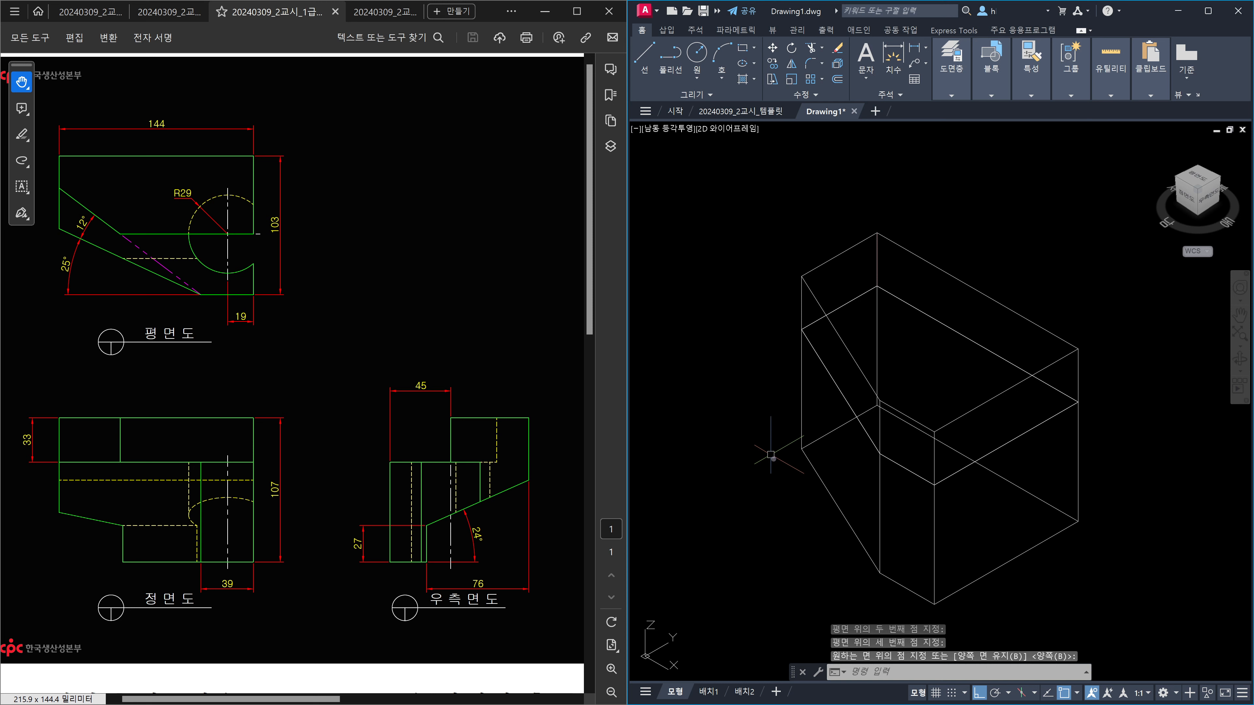
pyautogui.press('Escape')
pyautogui.click(1078, 463)
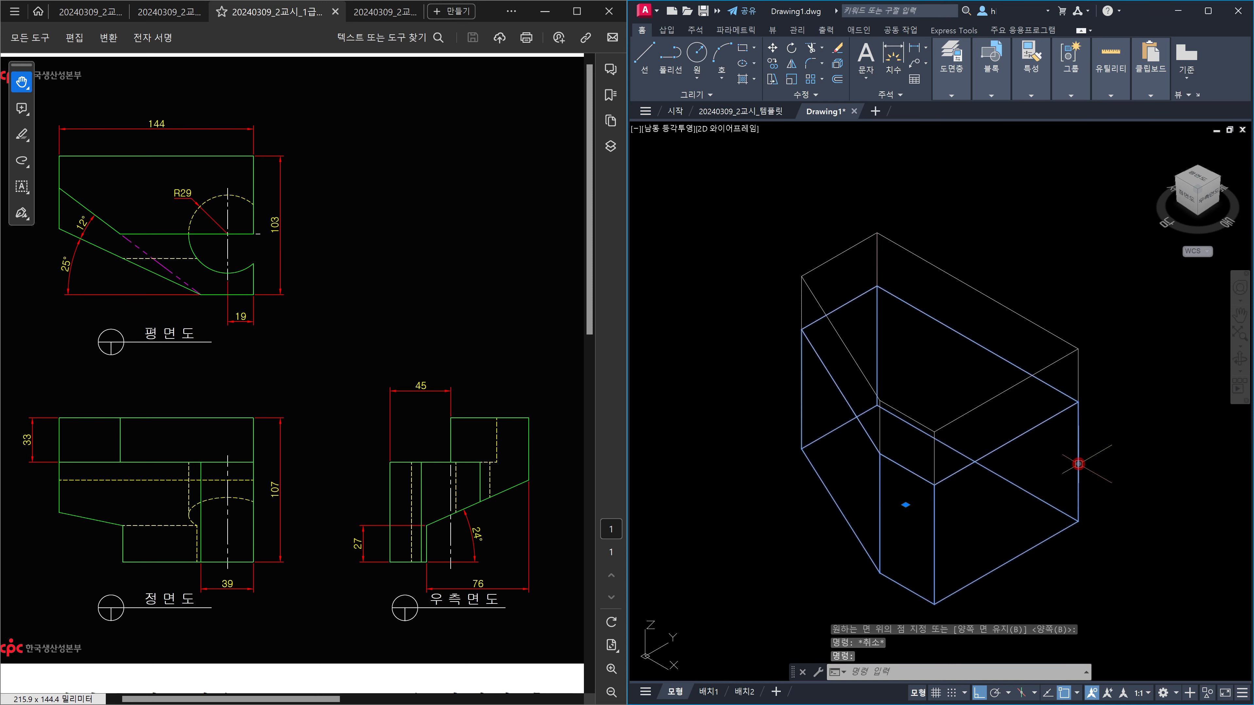
pyautogui.press('Escape')
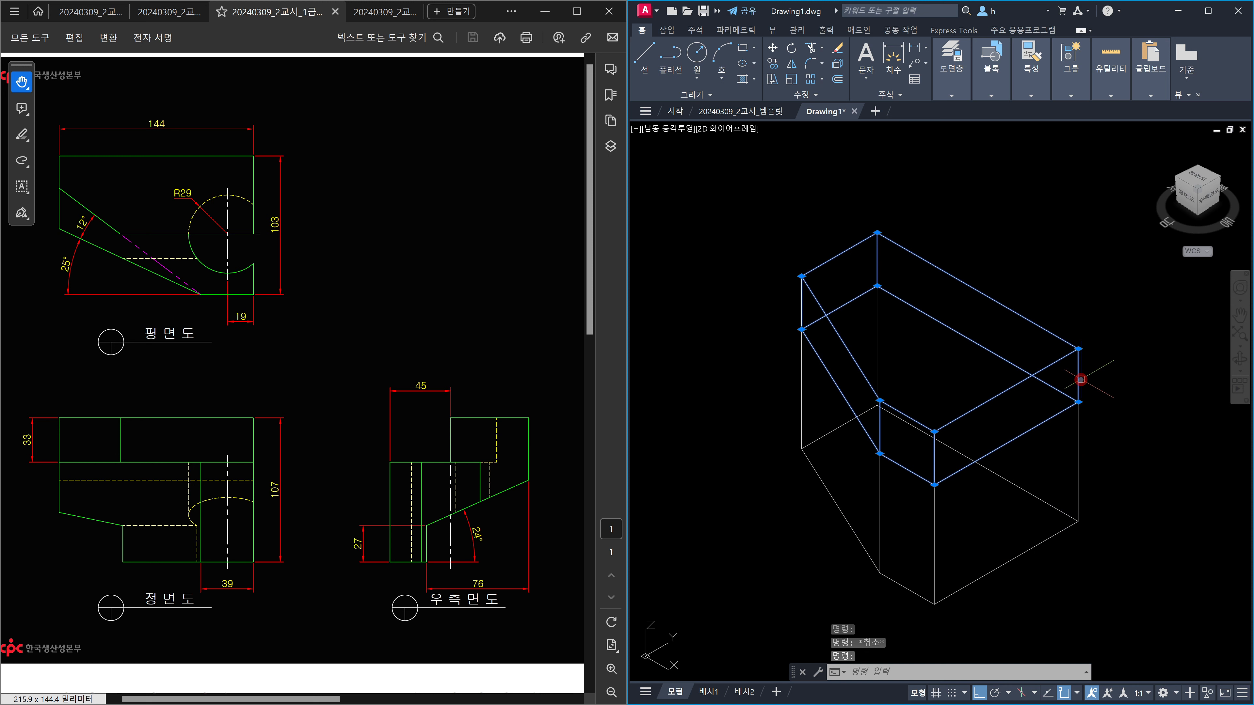
pyautogui.click(1076, 442)
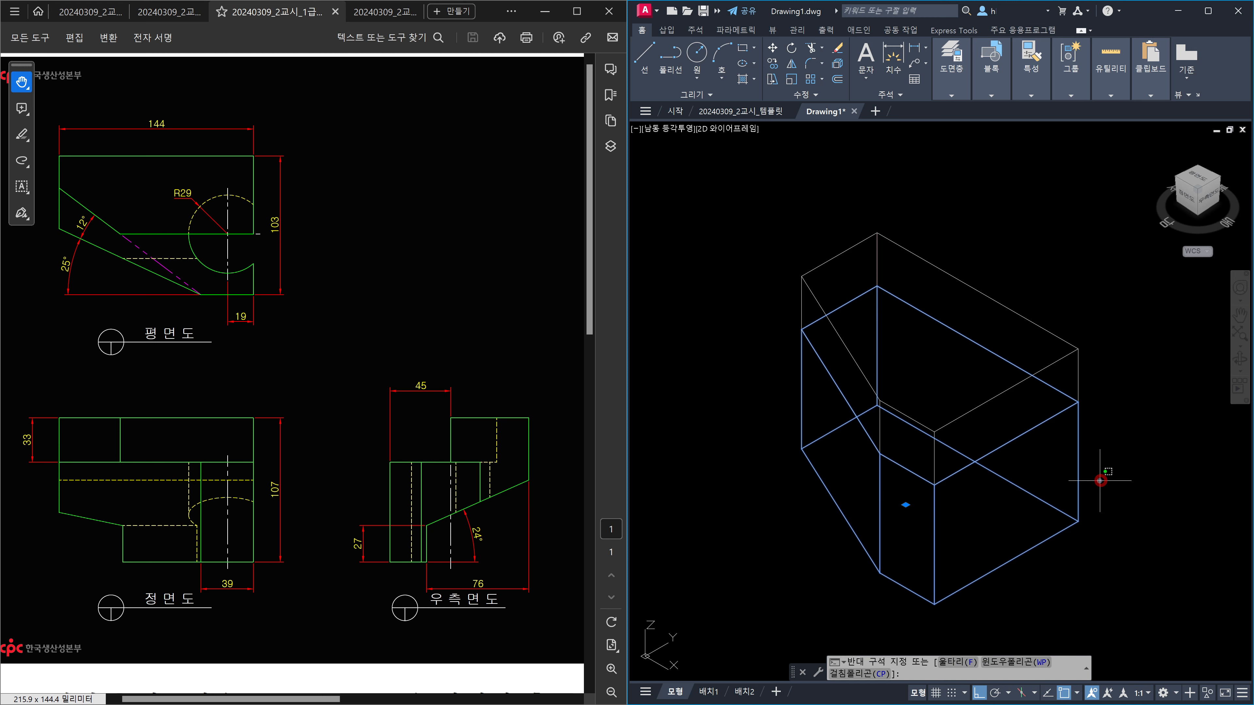
pyautogui.press('Escape')
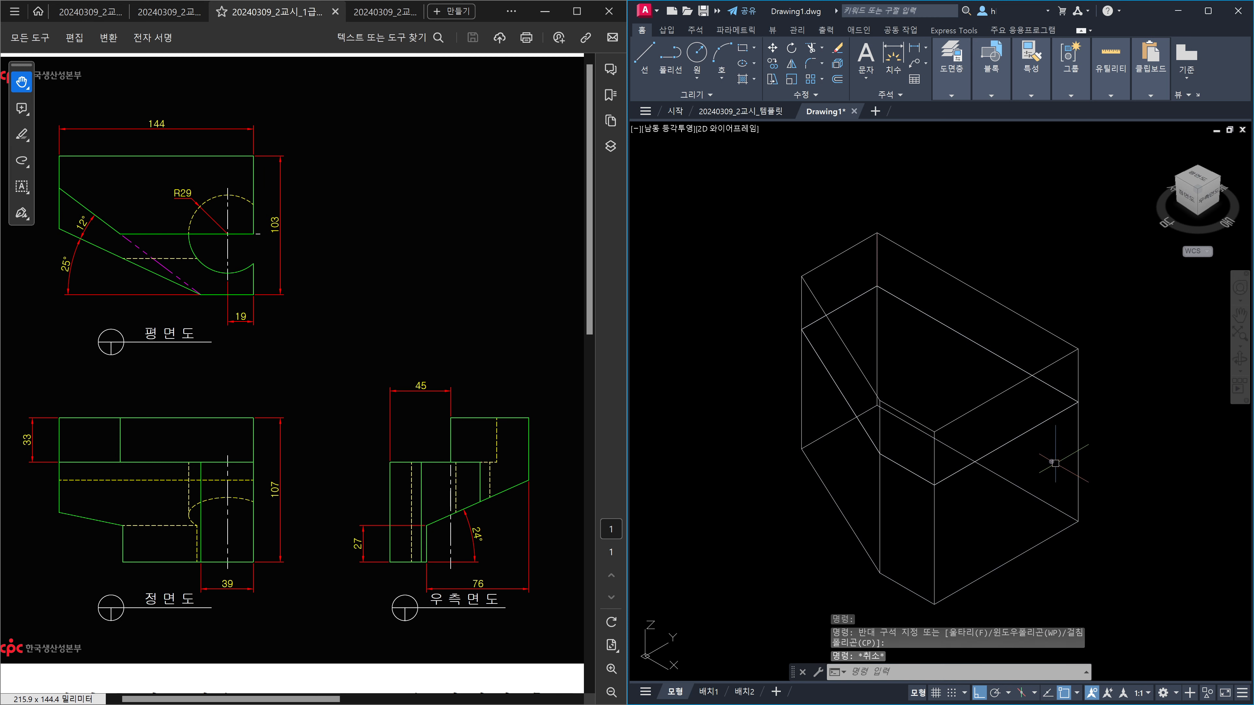
# Delete the red vertical construction line at the upper piece's back corner.
pyautogui.click(856, 213)
pyautogui.click(895, 292)
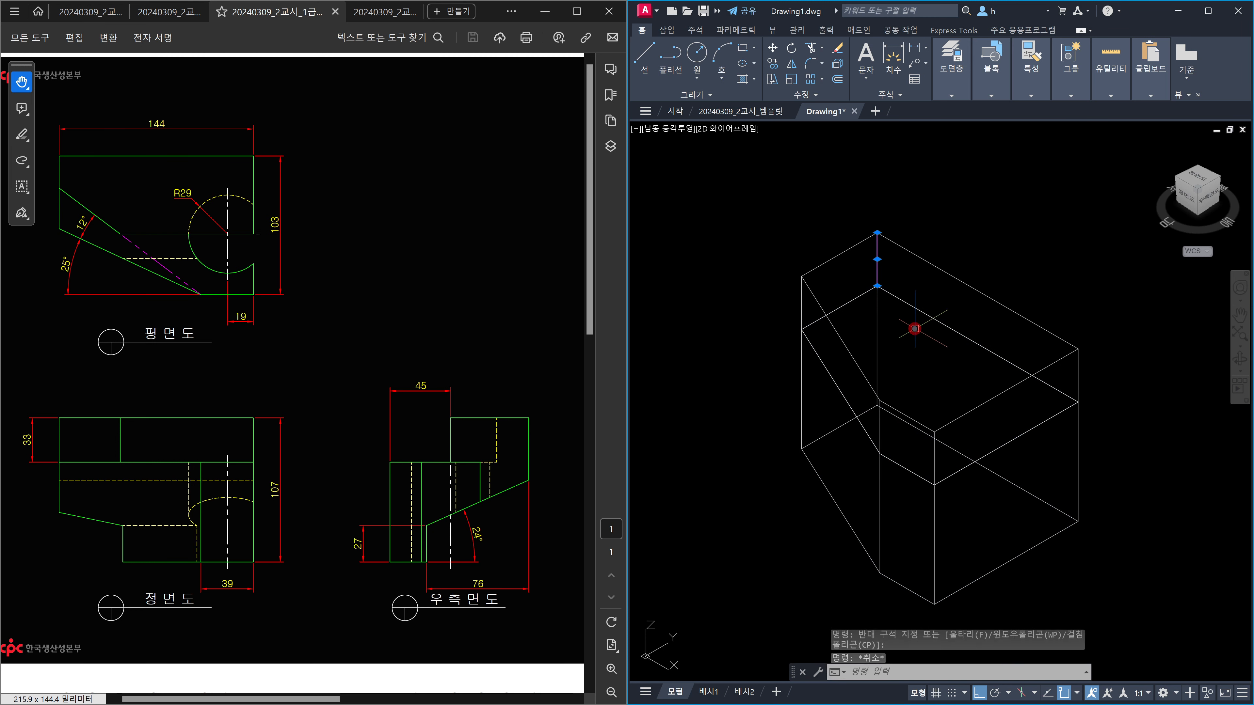
pyautogui.press('Delete')
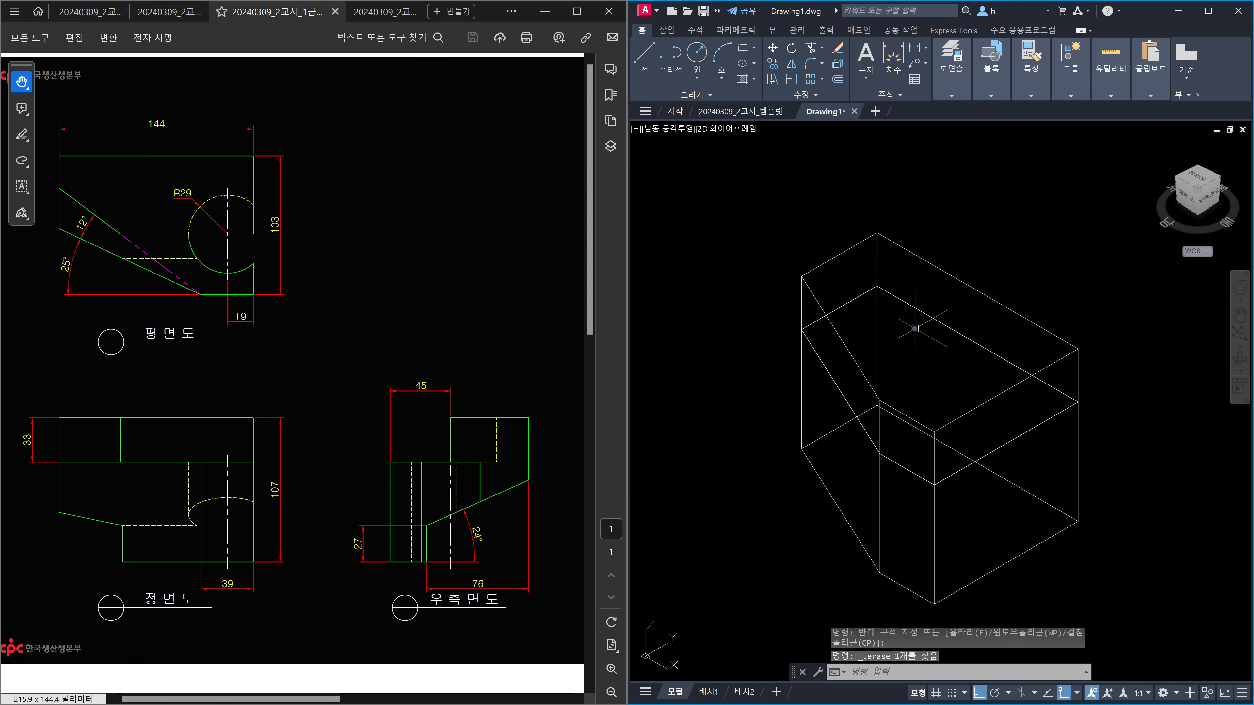
# Examine the lower and upper pieces of the sliced solid one at a time, comparing their shapes with the reference views.
pyautogui.click(1088, 553)
pyautogui.click(1028, 478)
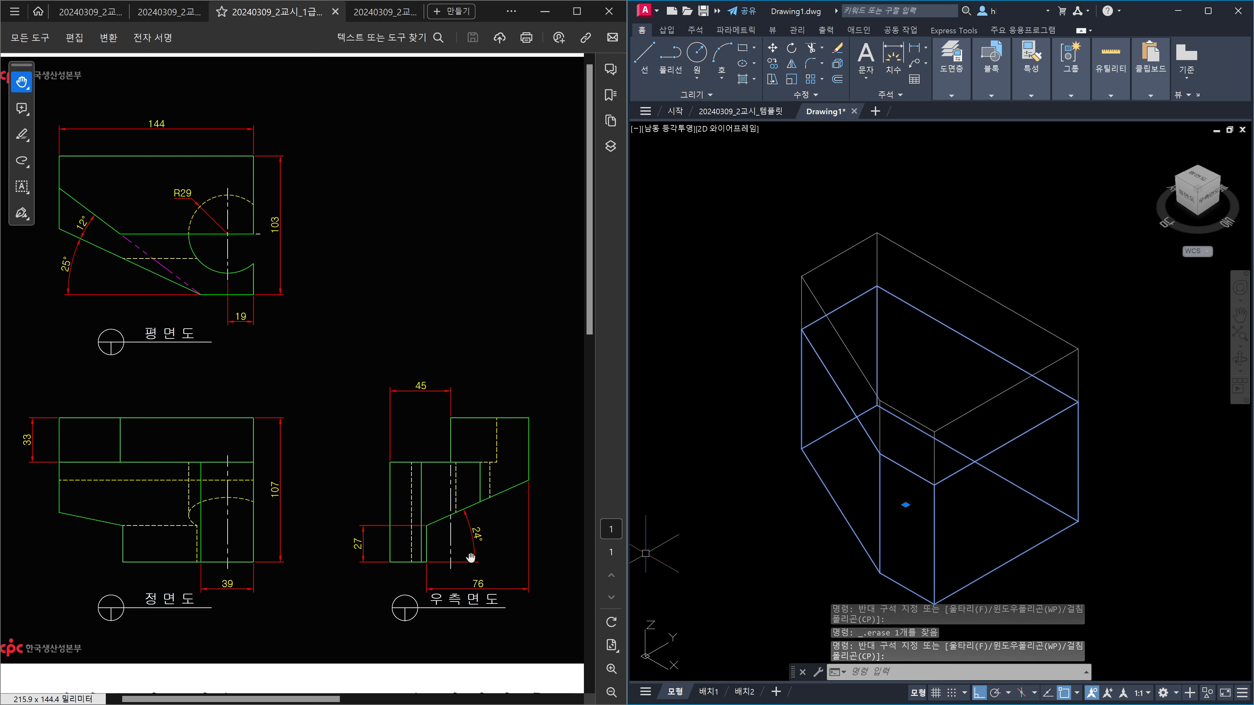
pyautogui.press('Escape')
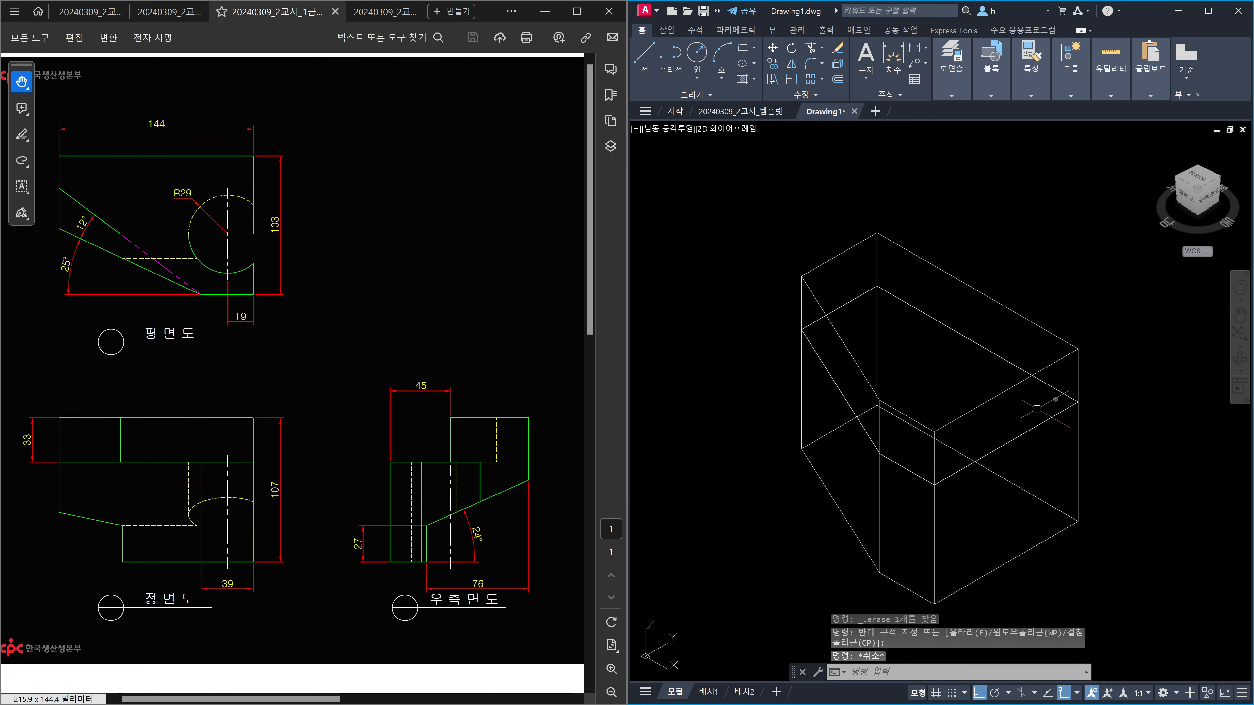
pyautogui.click(1103, 360)
pyautogui.click(1051, 341)
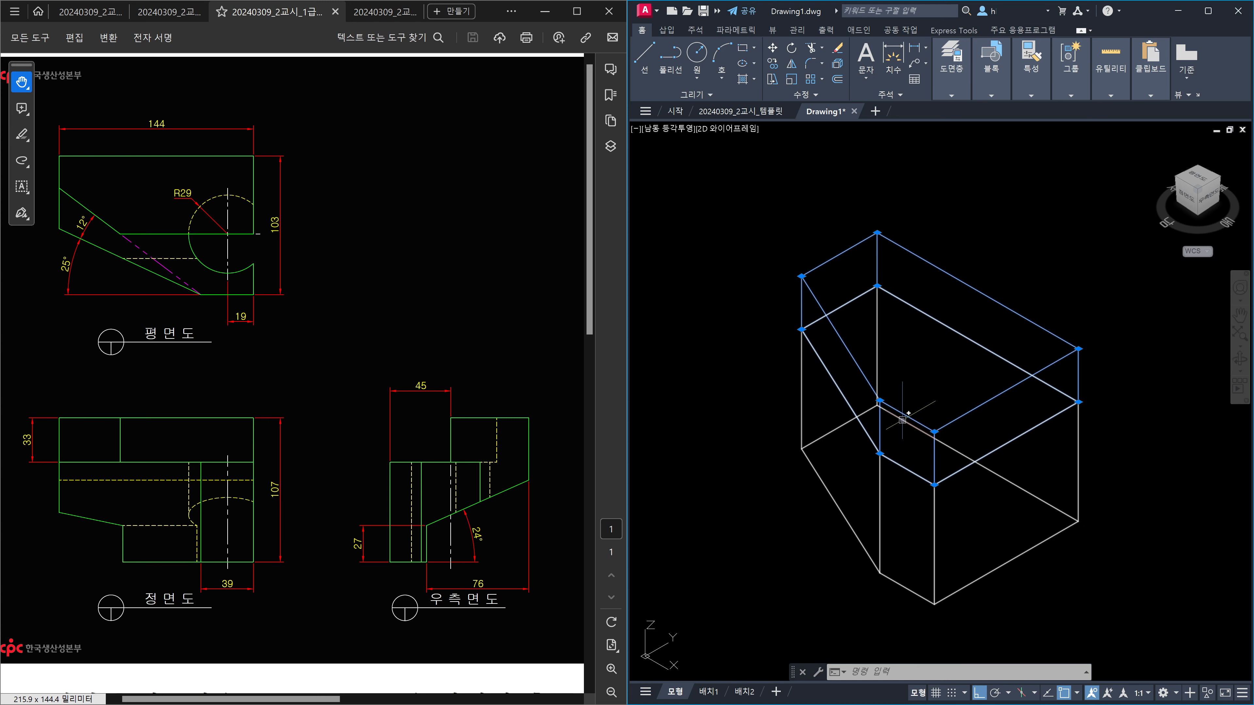
pyautogui.moveTo(903, 419)
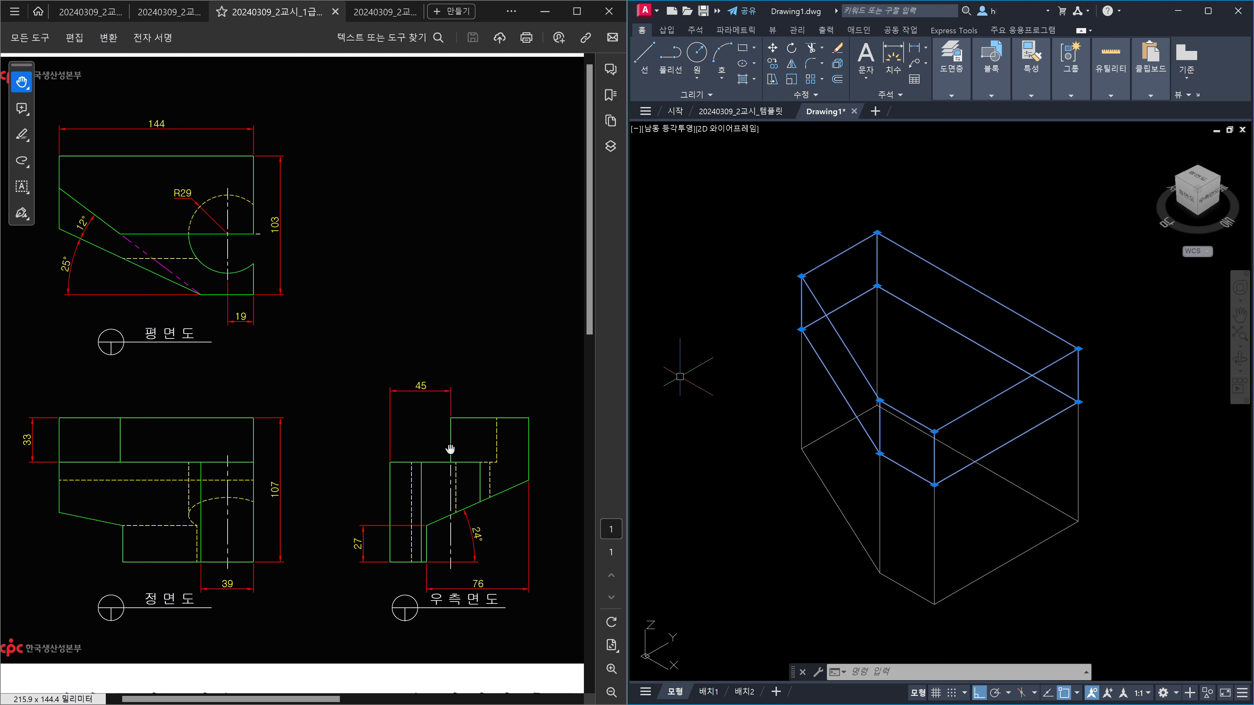
pyautogui.press('Escape')
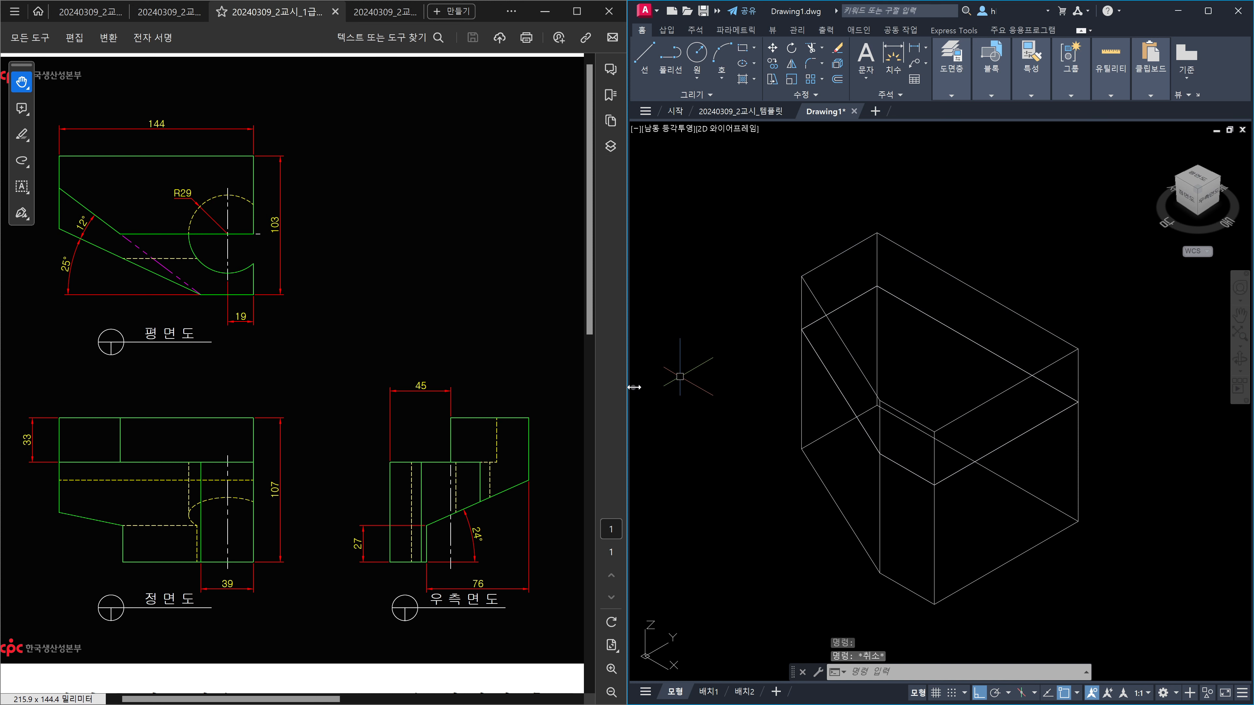
pyautogui.click(954, 299)
pyautogui.click(930, 264)
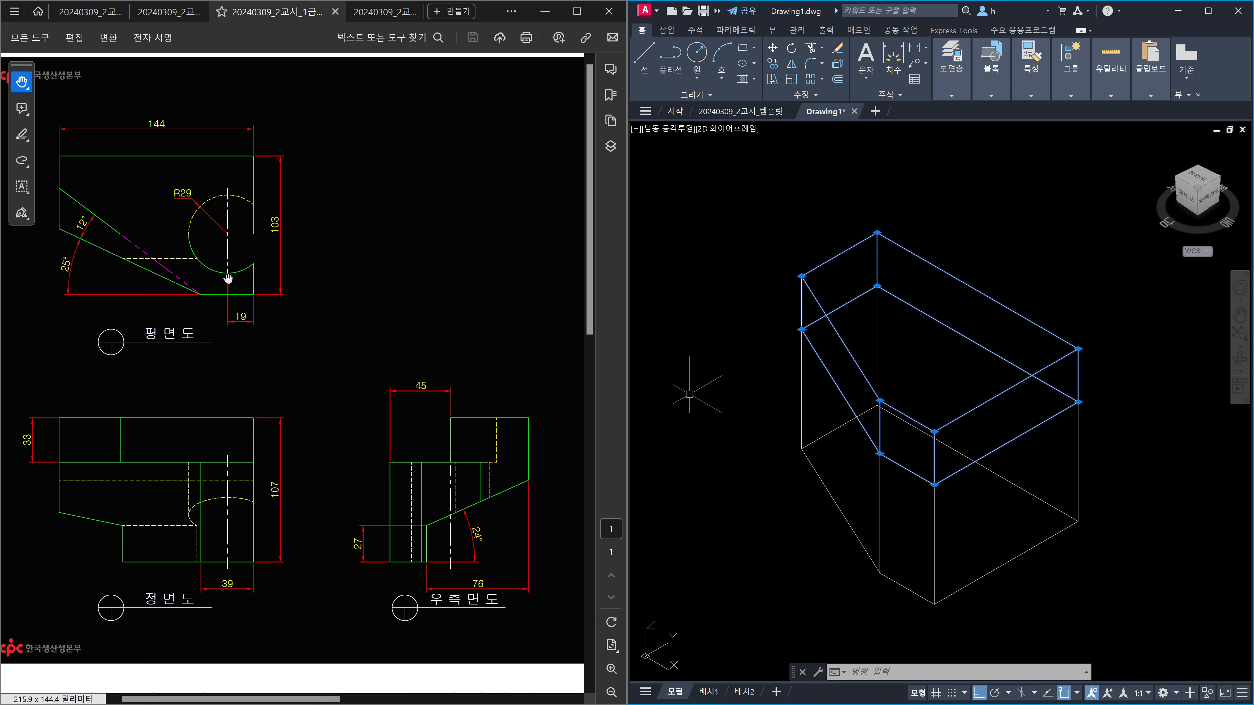
pyautogui.press('Escape')
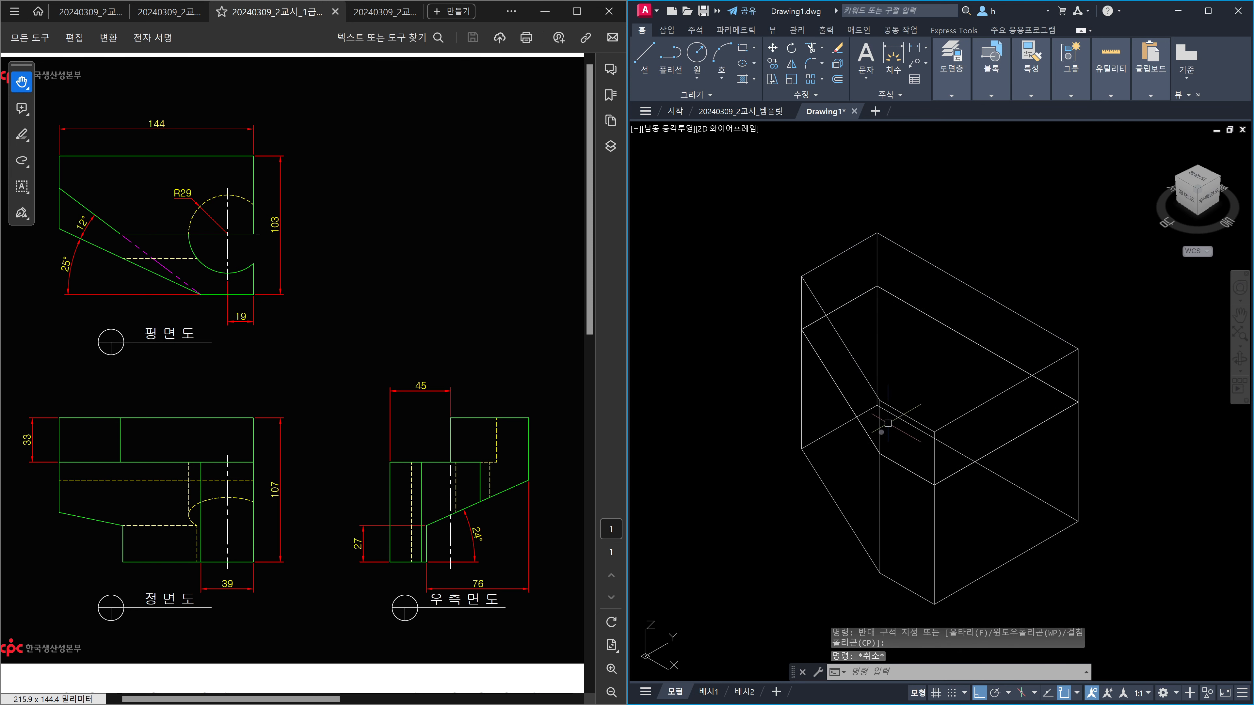
pyautogui.click(828, 289)
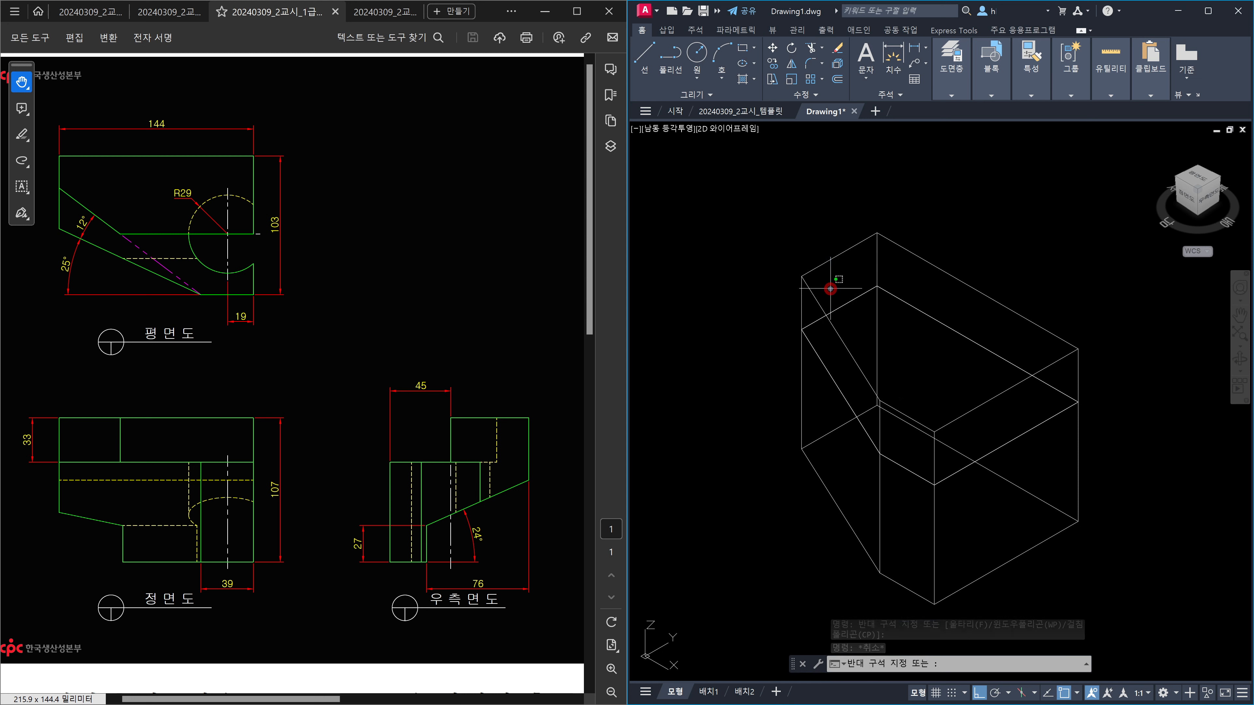
pyautogui.click(800, 268)
pyautogui.press('Escape')
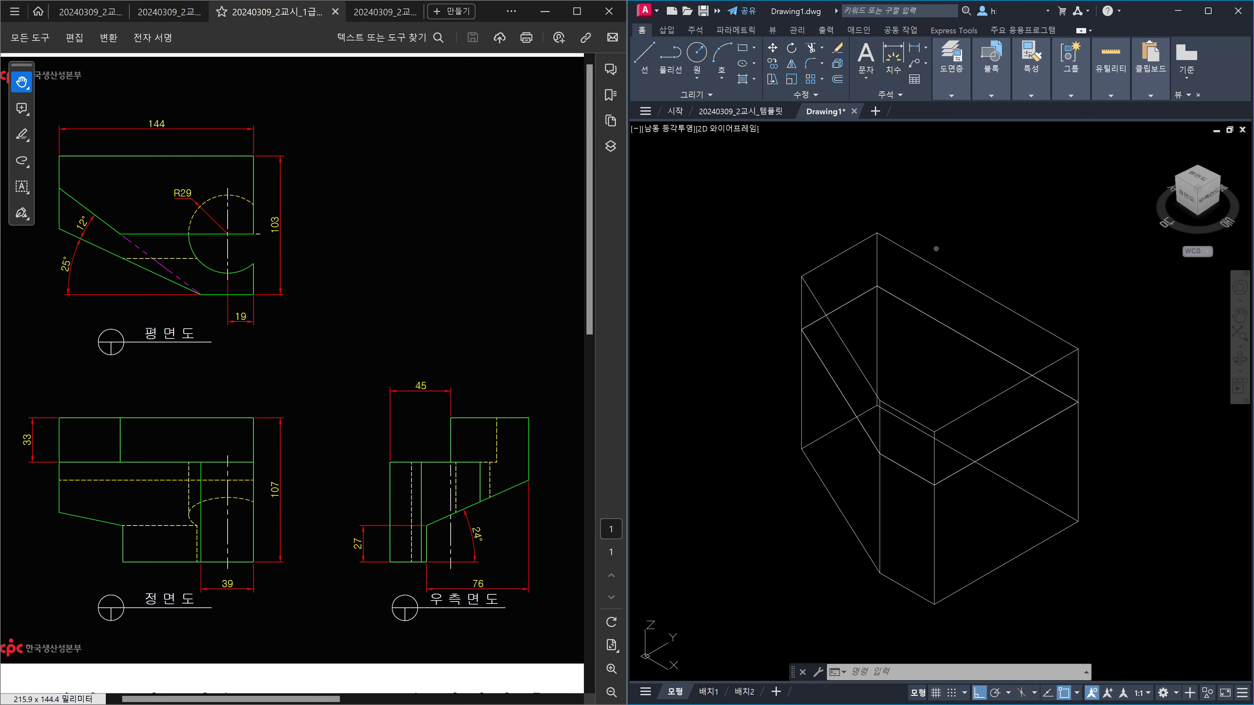
pyautogui.press('Escape')
pyautogui.press('Escape')
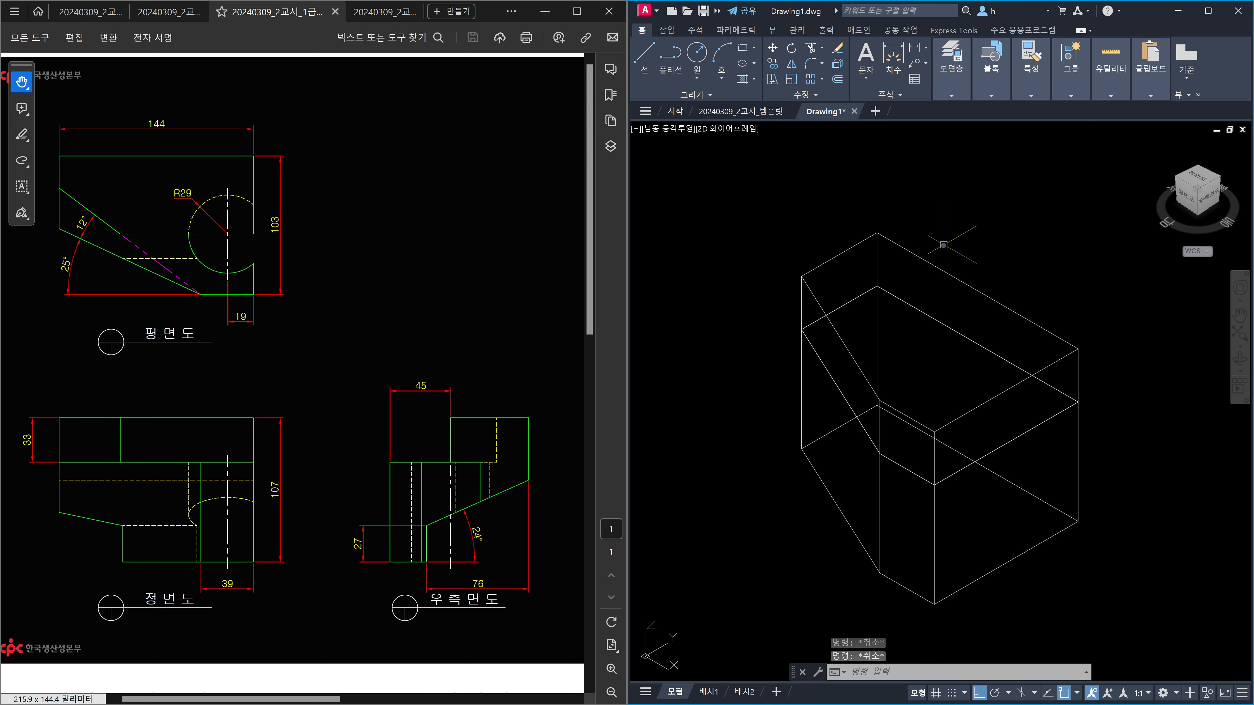
# Start a SOLIDEDIT face rotation and pick the upper piece's slanted side face as the face to rotate.
pyautogui.write('soliedit')
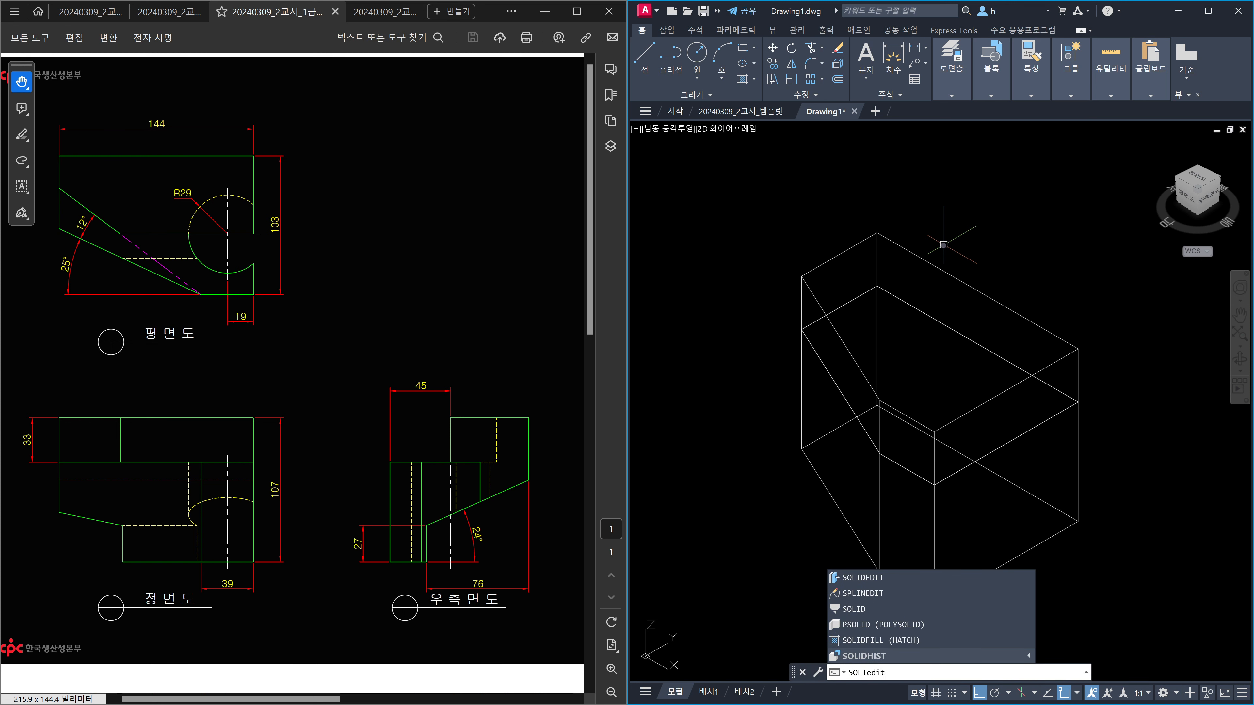
pyautogui.press('Return')
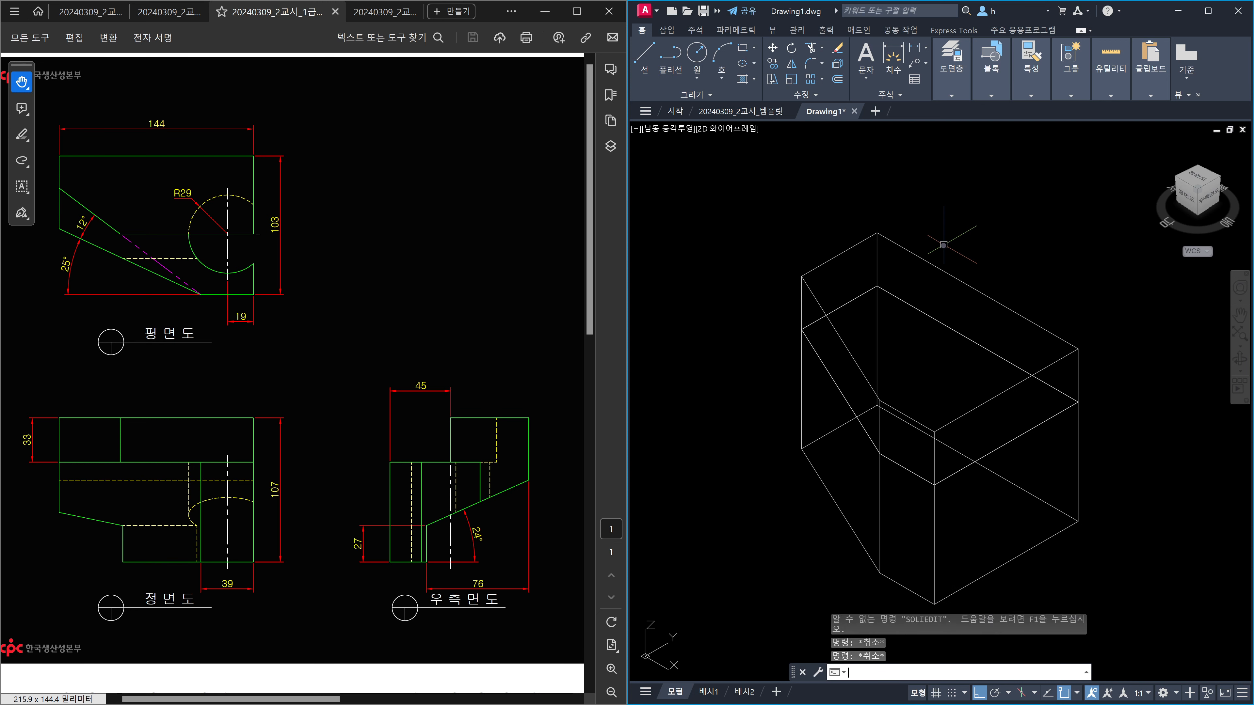
pyautogui.write('solidedit')
pyautogui.press('Return')
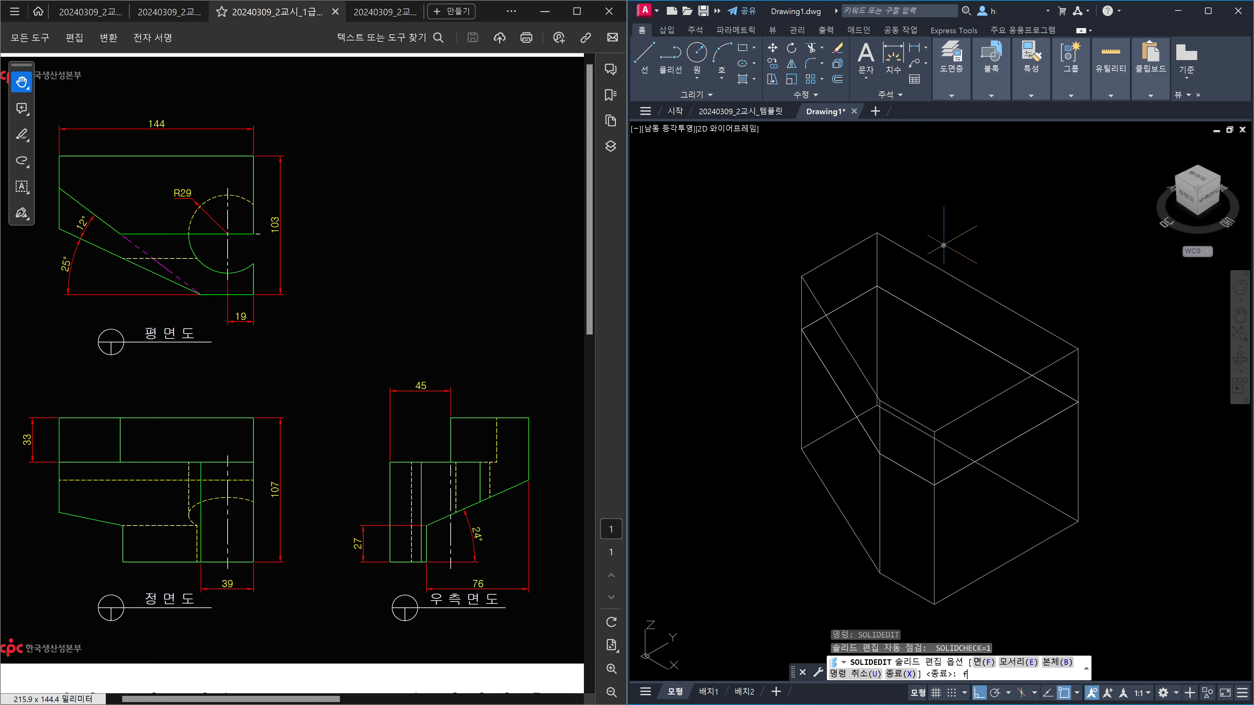
pyautogui.write('f')
pyautogui.press('Return')
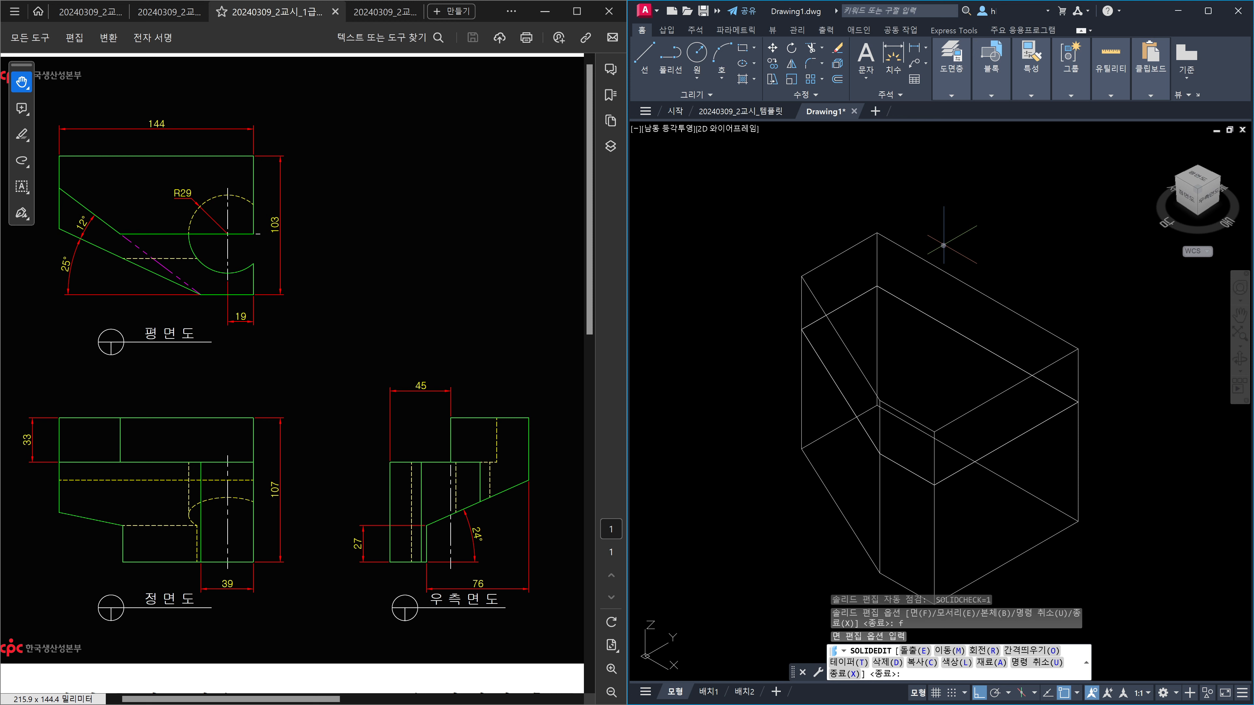
pyautogui.write('r')
pyautogui.press('Return')
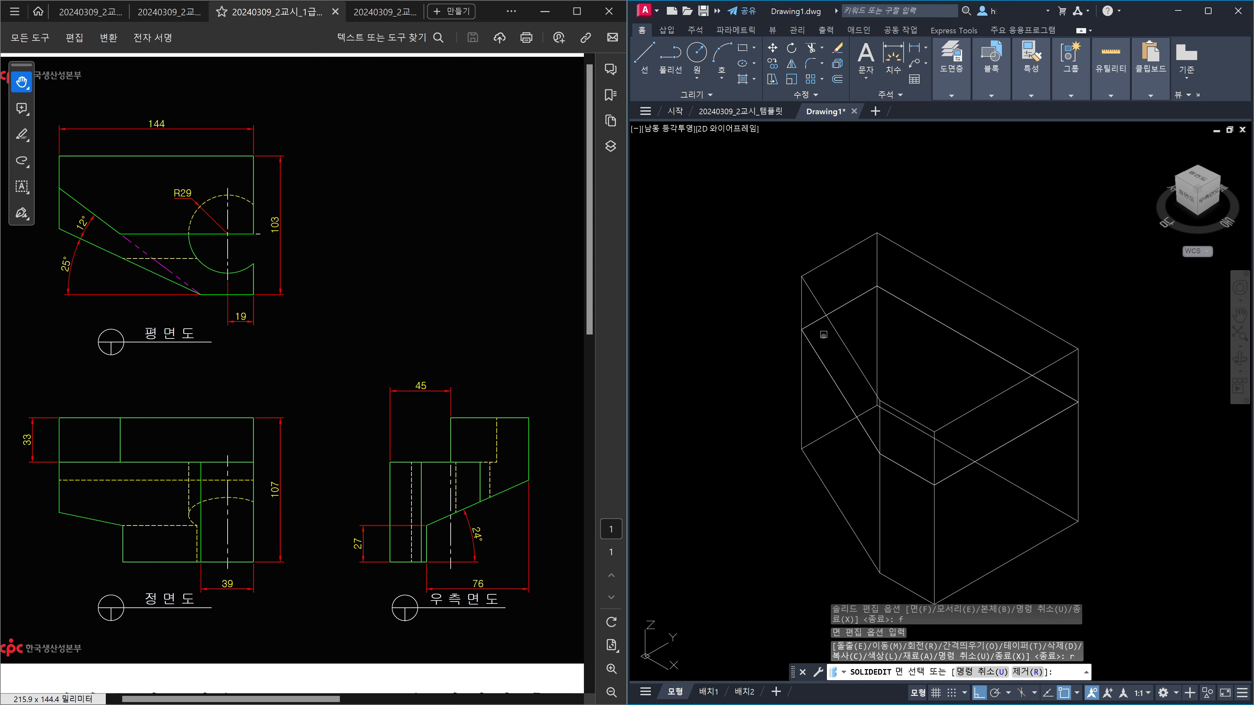
pyautogui.click(823, 338)
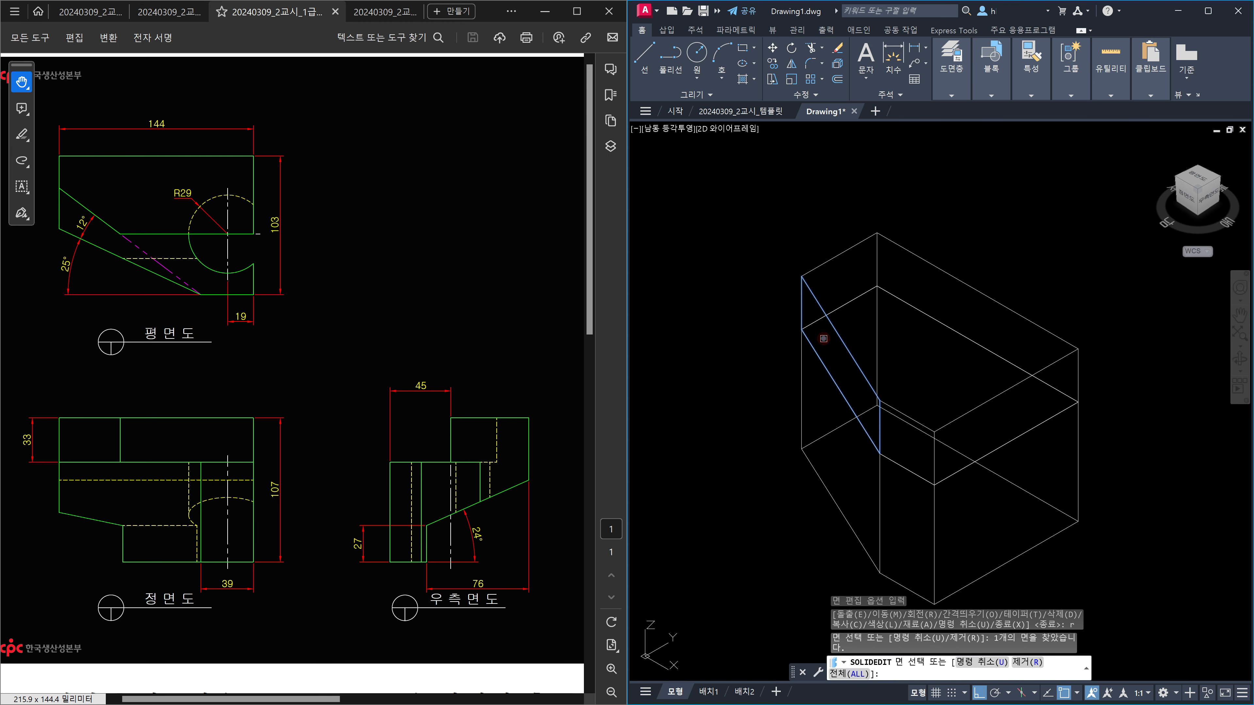
pyautogui.press('Return')
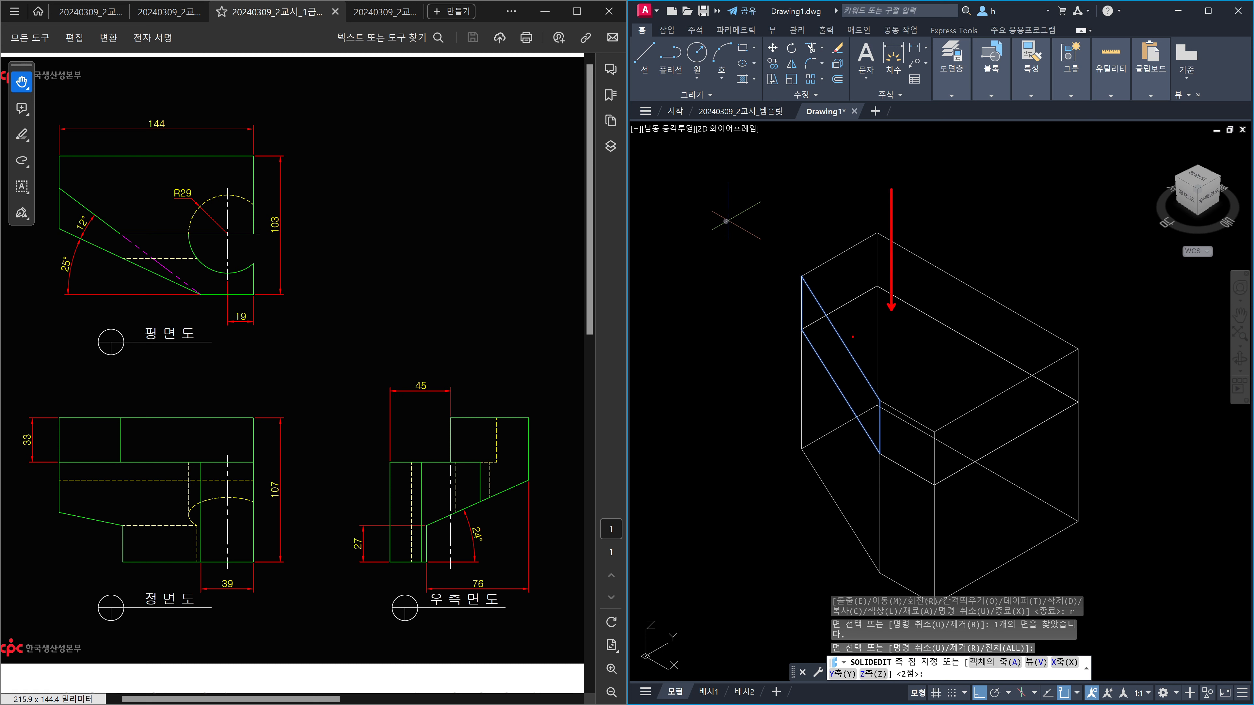
pyautogui.moveTo(853, 337)
pyautogui.mouseDown()
pyautogui.moveTo(877, 330)
pyautogui.moveTo(919, 357)
pyautogui.moveTo(1004, 346)
pyautogui.mouseUp()
pyautogui.moveTo(102, 245)
pyautogui.mouseDown()
pyautogui.moveTo(81, 244)
pyautogui.moveTo(98, 233)
pyautogui.mouseUp()
pyautogui.moveTo(832, 439); pyautogui.dragTo(833, 501)
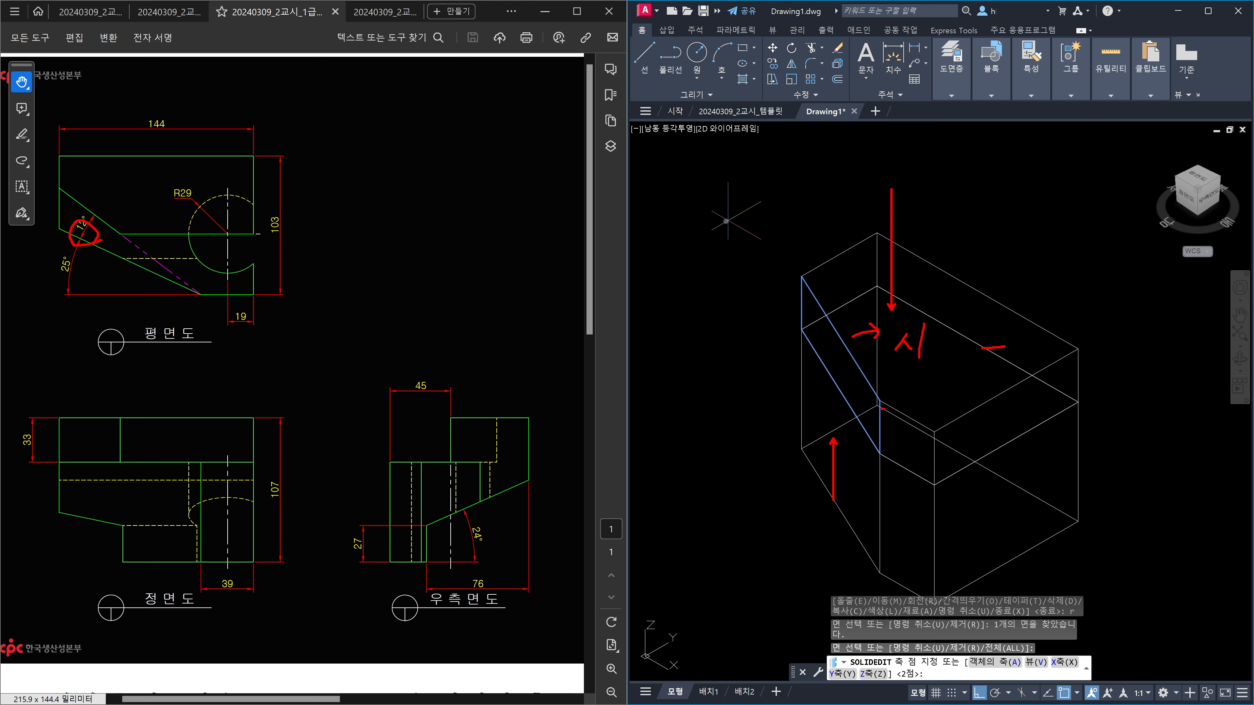
pyautogui.moveTo(881, 395)
pyautogui.mouseDown()
pyautogui.moveTo(874, 403)
pyautogui.moveTo(900, 400)
pyautogui.mouseUp()
pyautogui.moveTo(888, 458)
pyautogui.mouseDown()
pyautogui.moveTo(874, 449)
pyautogui.moveTo(927, 463)
pyautogui.mouseUp()
pyautogui.moveTo(847, 516)
pyautogui.mouseDown()
pyautogui.moveTo(816, 520)
pyautogui.moveTo(831, 413)
pyautogui.moveTo(829, 521)
pyautogui.mouseUp()
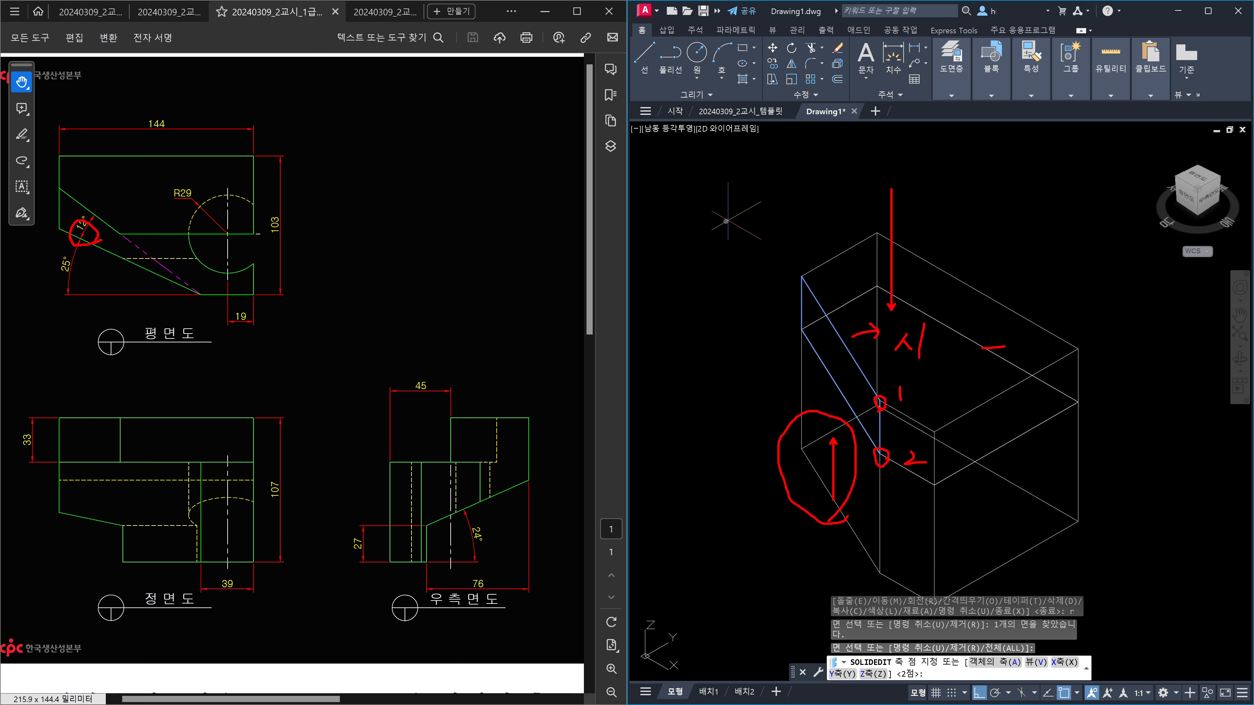
pyautogui.moveTo(978, 338)
pyautogui.mouseDown()
pyautogui.moveTo(1017, 366)
pyautogui.moveTo(966, 394)
pyautogui.mouseUp()
pyautogui.press('Escape')
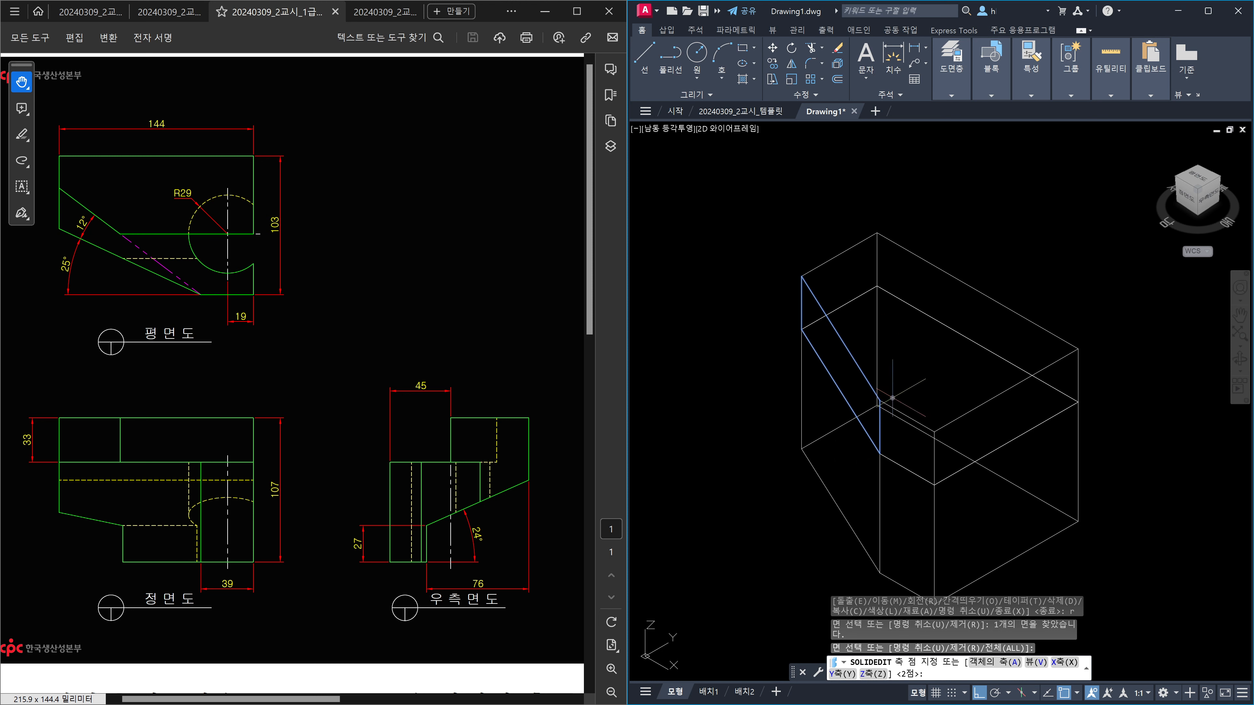
# Rotate the selected face by 12° about its front vertical edge, defining the axis from the upper endpoint to the lower one.
pyautogui.click(879, 400)
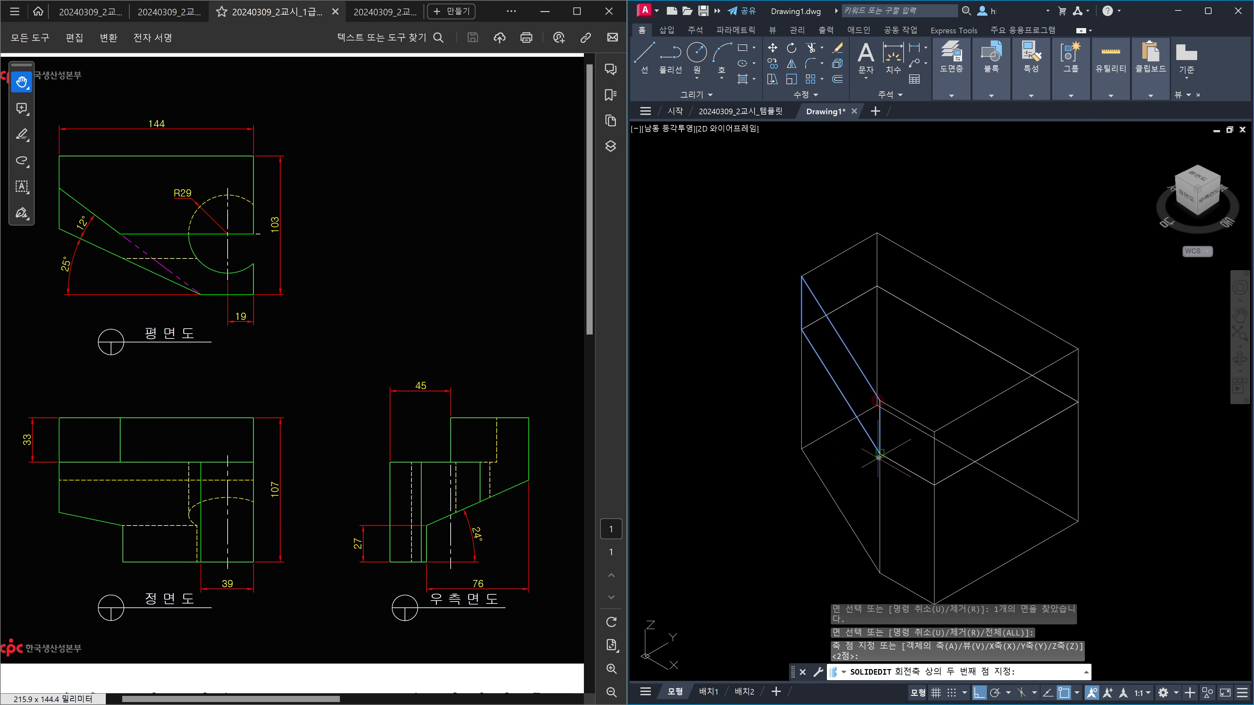
pyautogui.click(880, 453)
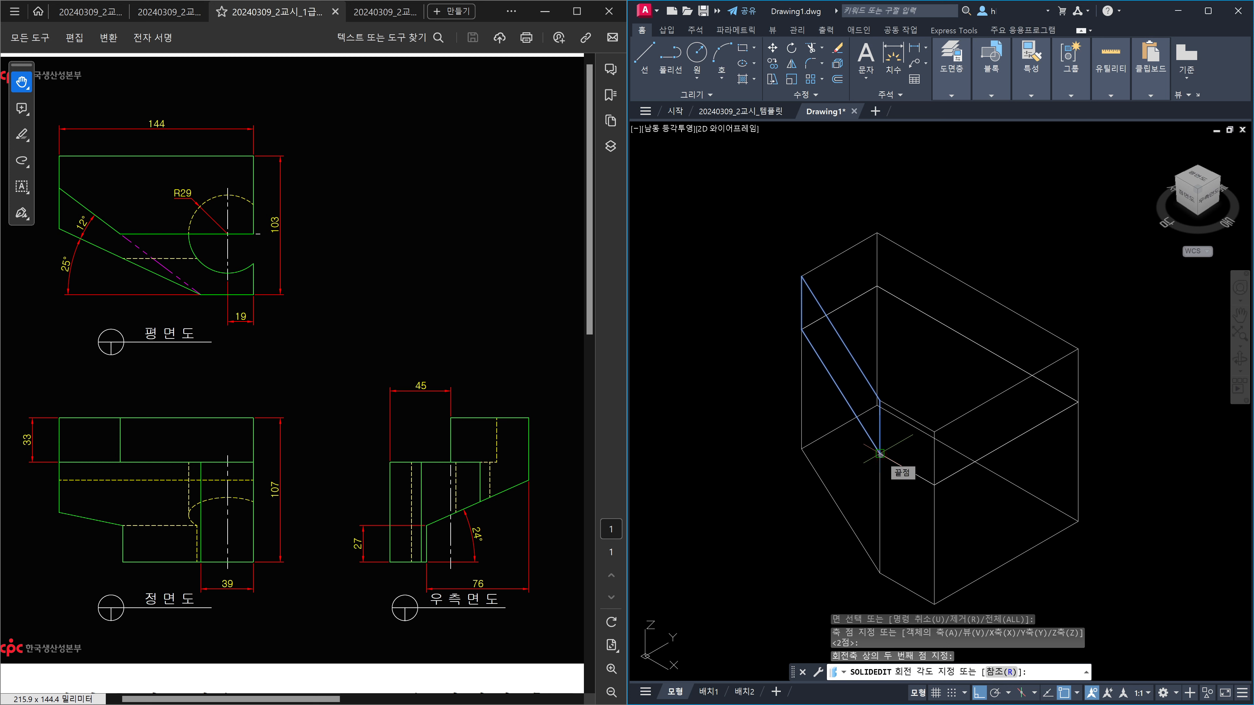
pyautogui.write('12')
pyautogui.press('Return')
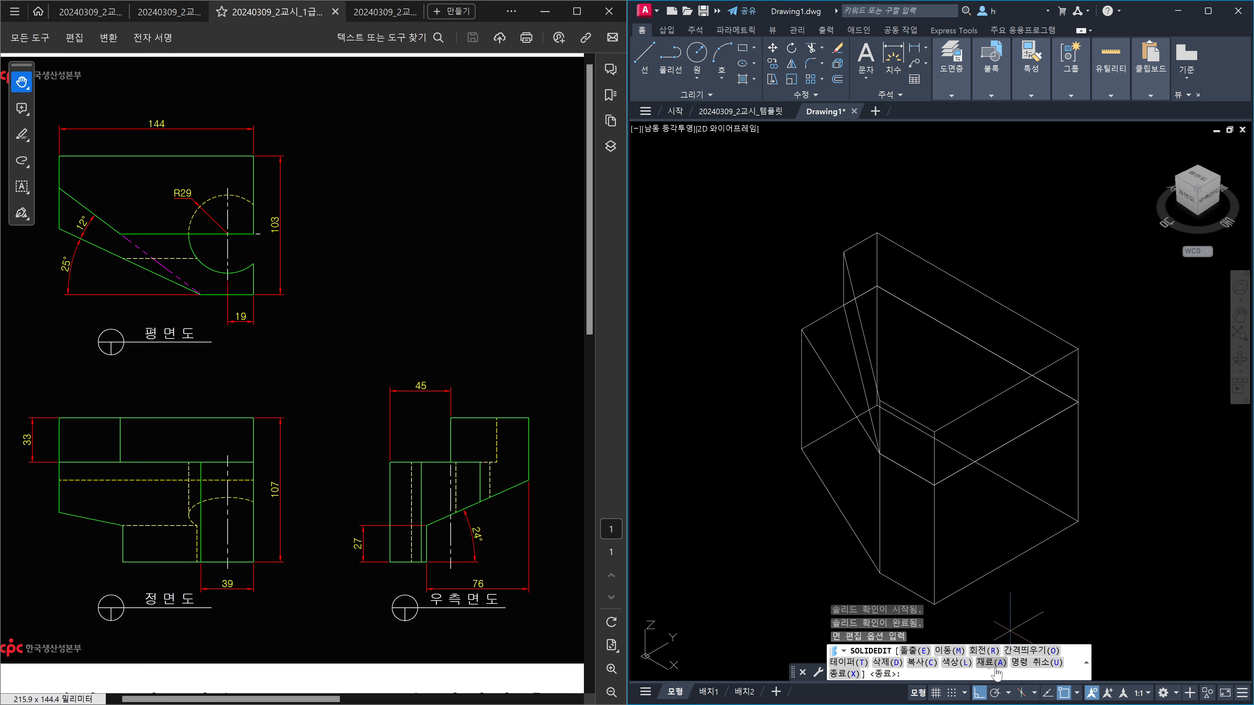
# Offset the upper piece's front face 45 mm inward using the SOLIDEDIT face offset option.
pyautogui.write('f')
pyautogui.press('Return')
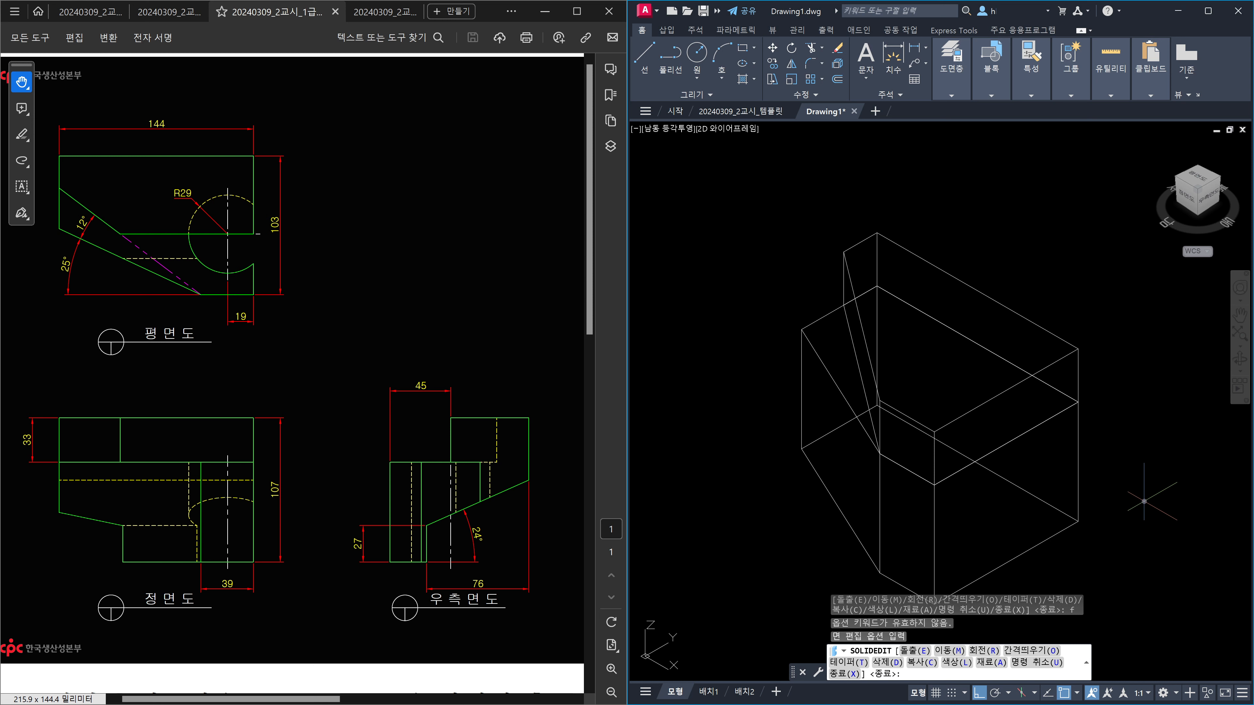
pyautogui.press('Return')
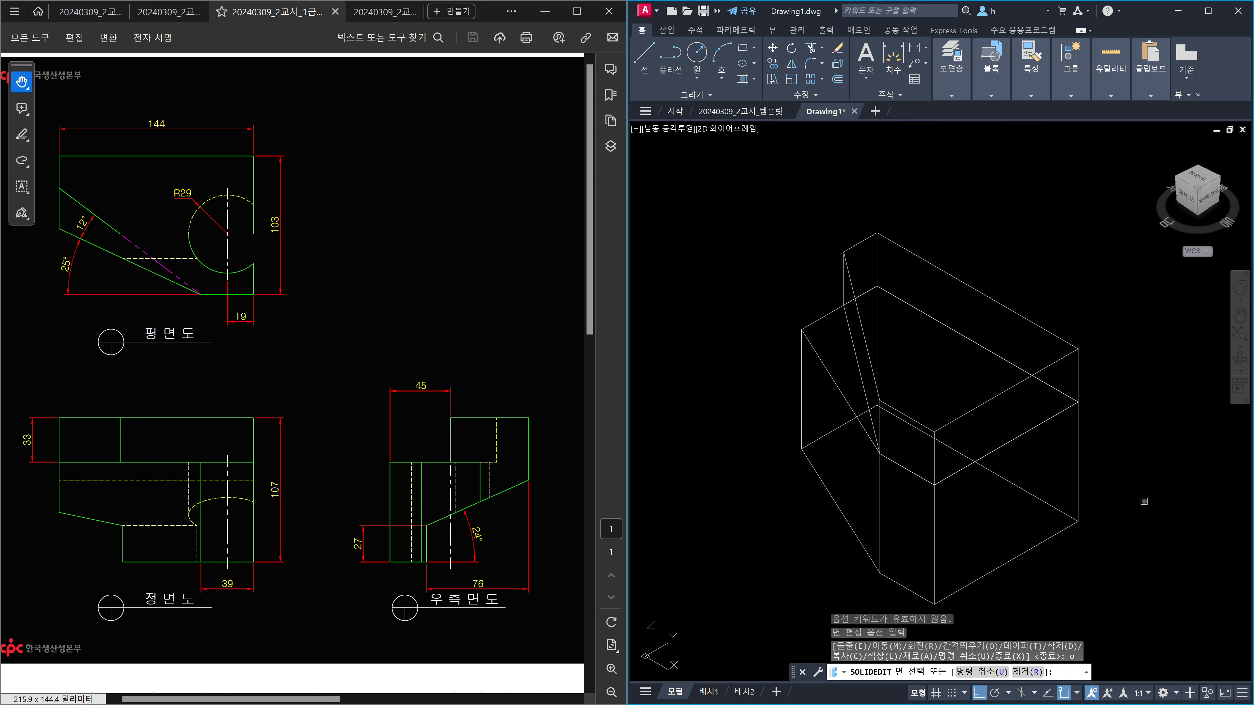
pyautogui.click(912, 454)
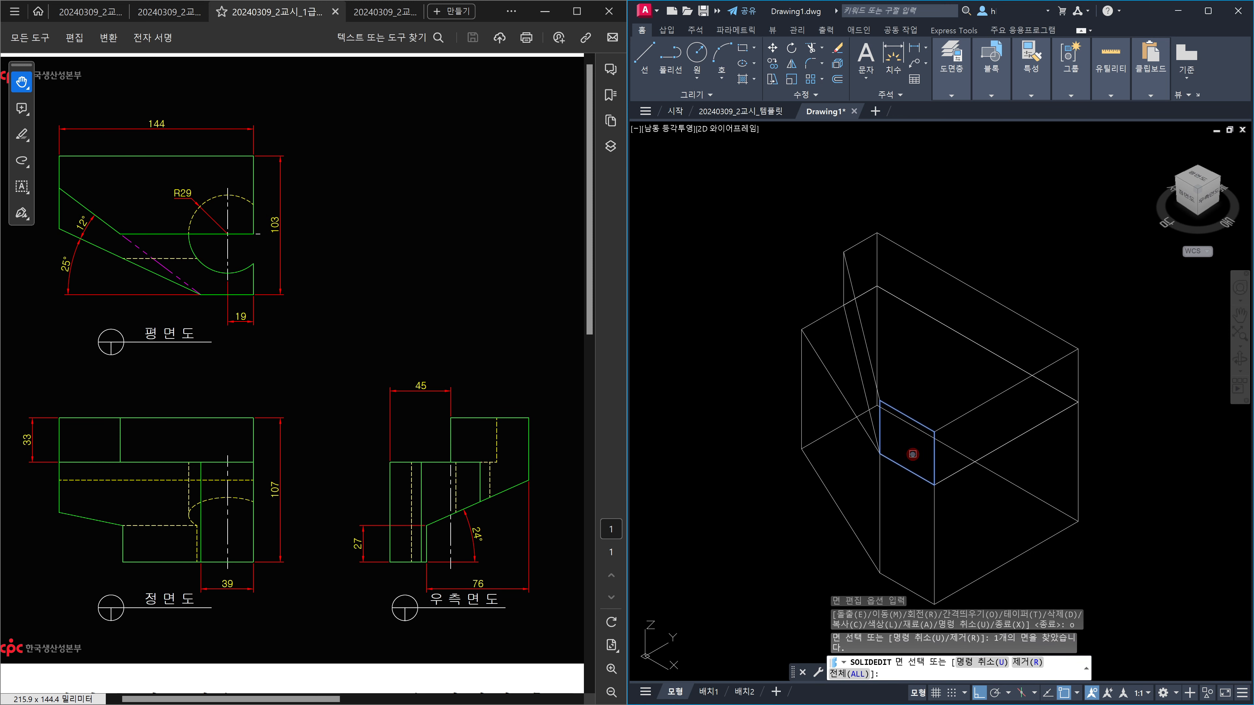
pyautogui.press('Return')
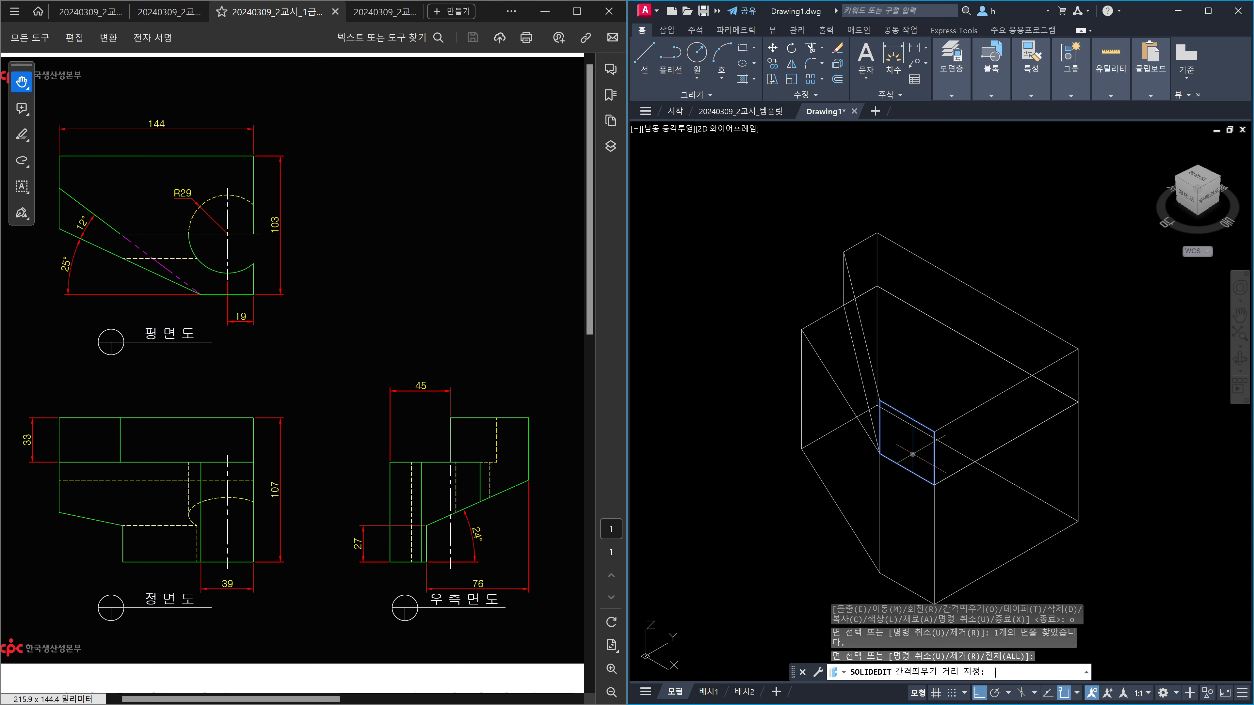
pyautogui.write('45')
pyautogui.press('Return')
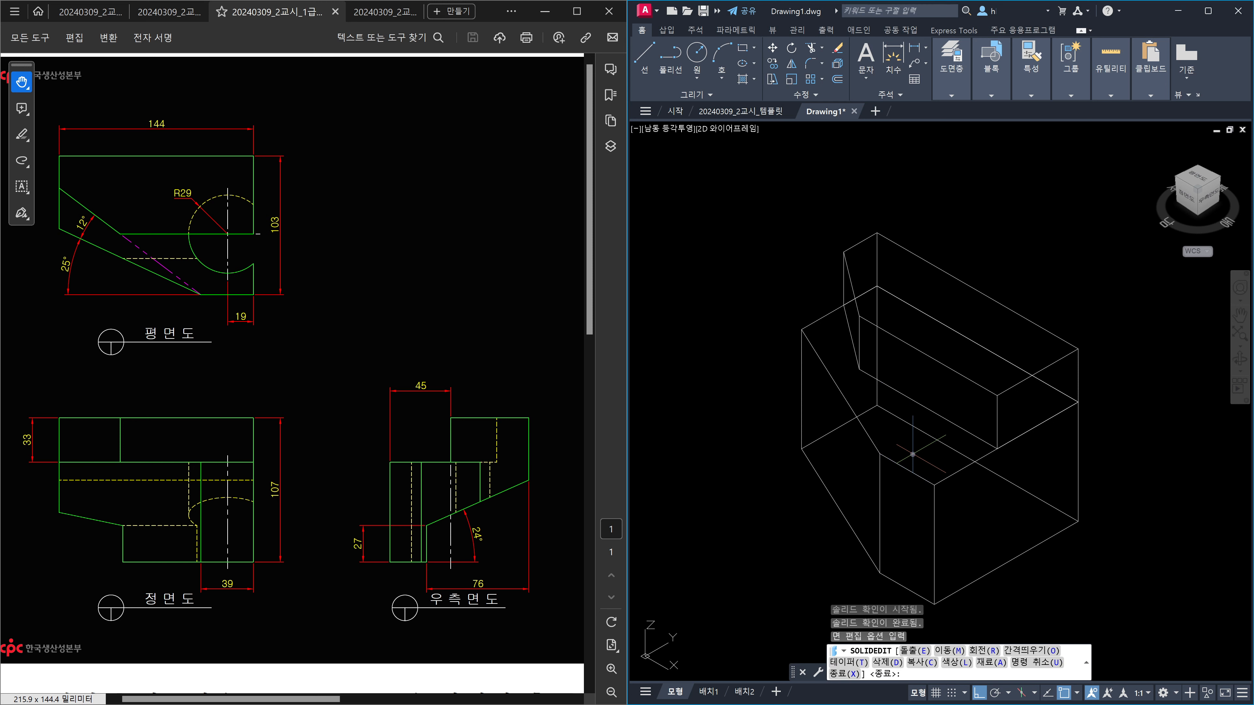
pyautogui.press('Escape')
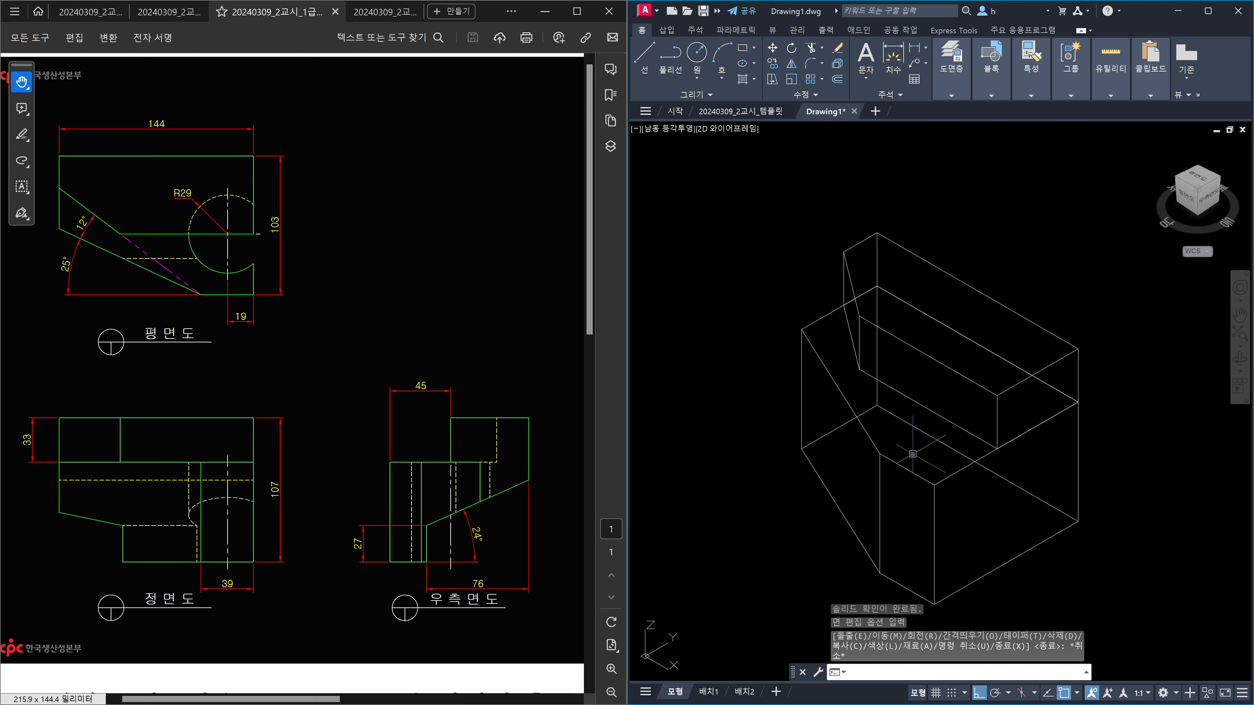
# Undo the last SOLIDEDIT operation, covering both the face offset and the face rotation on the upper piece.
pyautogui.hotkey('ctrl', 'z')
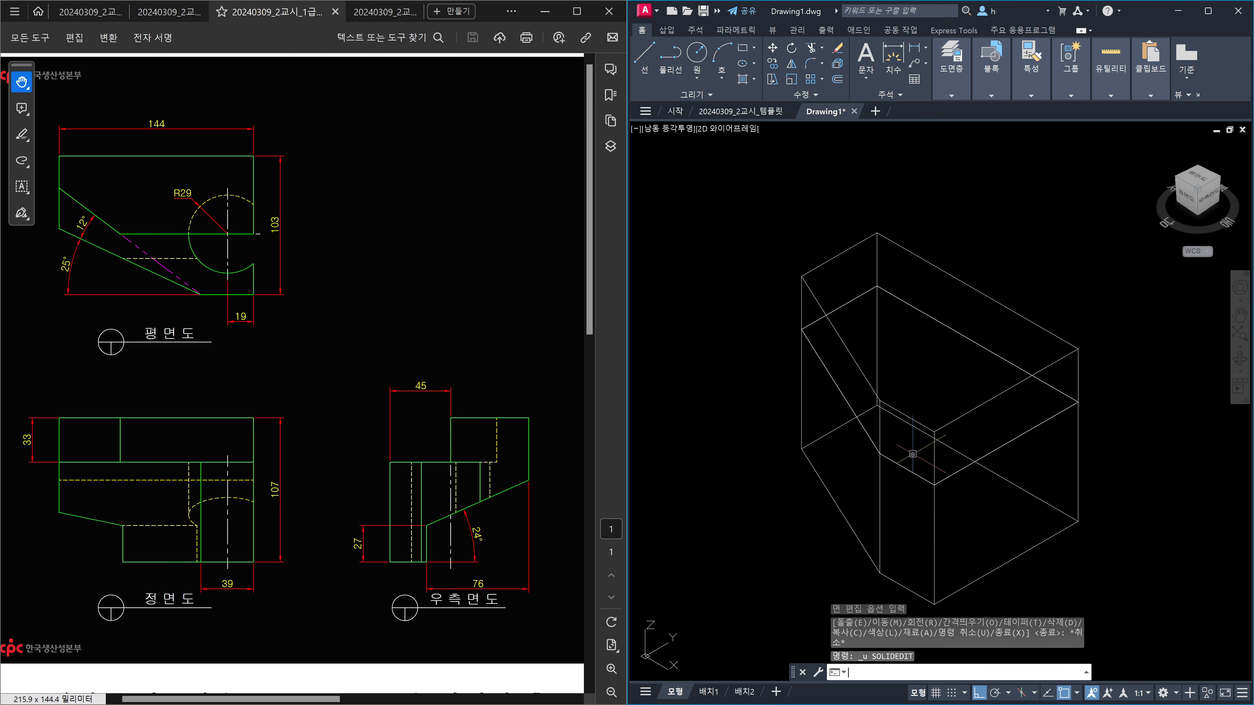
pyautogui.press('Escape')
pyautogui.press('Escape')
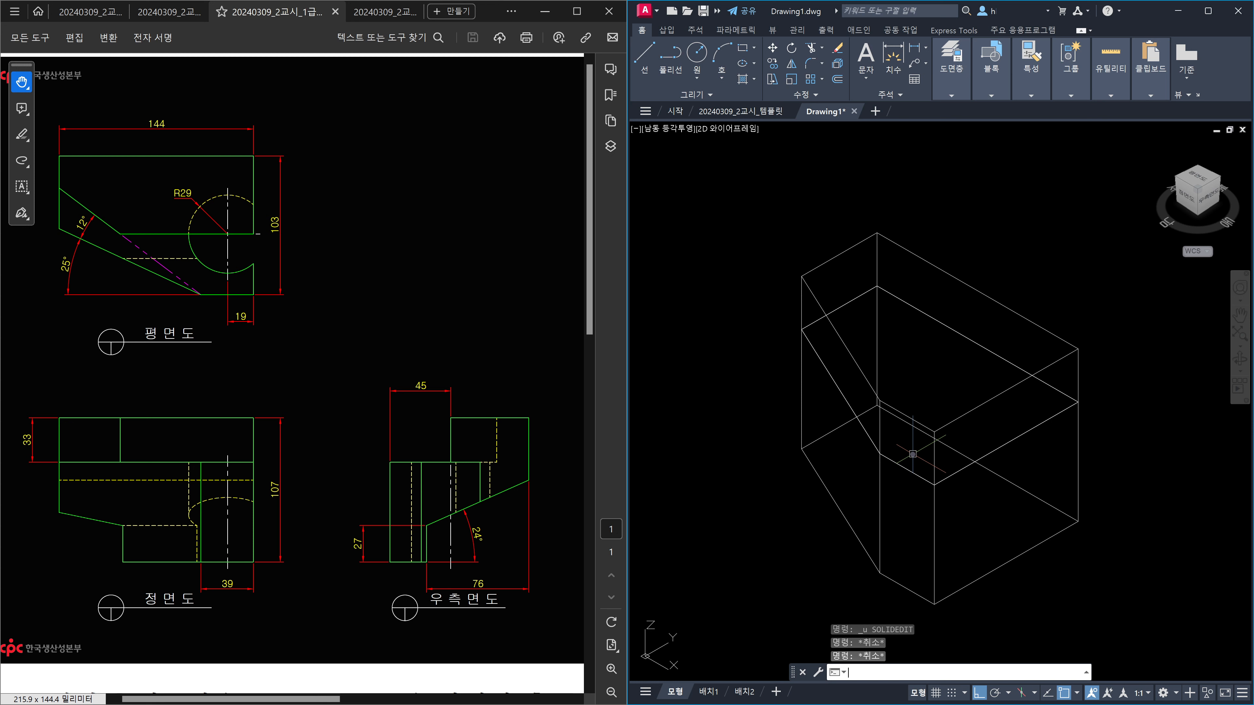
# Rotate the upper piece's slanted side face by -12° about its front vertical edge, defining the axis from the lower endpoint to the upper one.
pyautogui.write('SOLId')
pyautogui.write('edit')
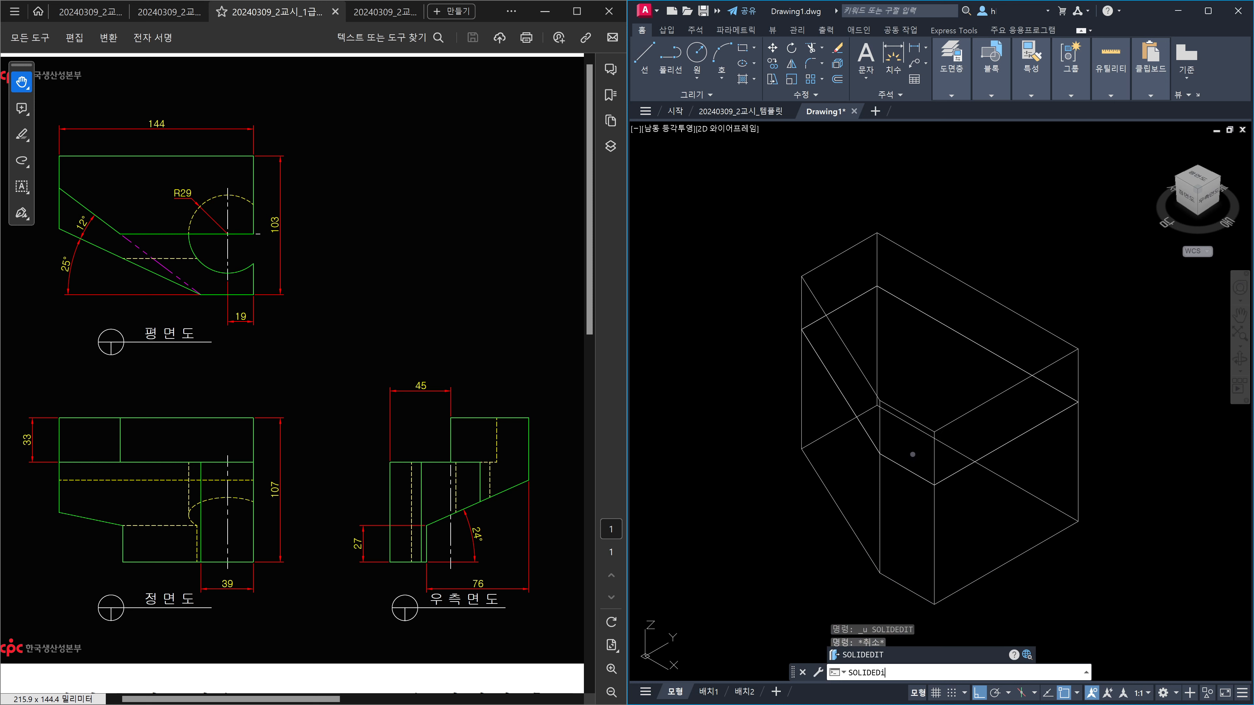
pyautogui.press('Return')
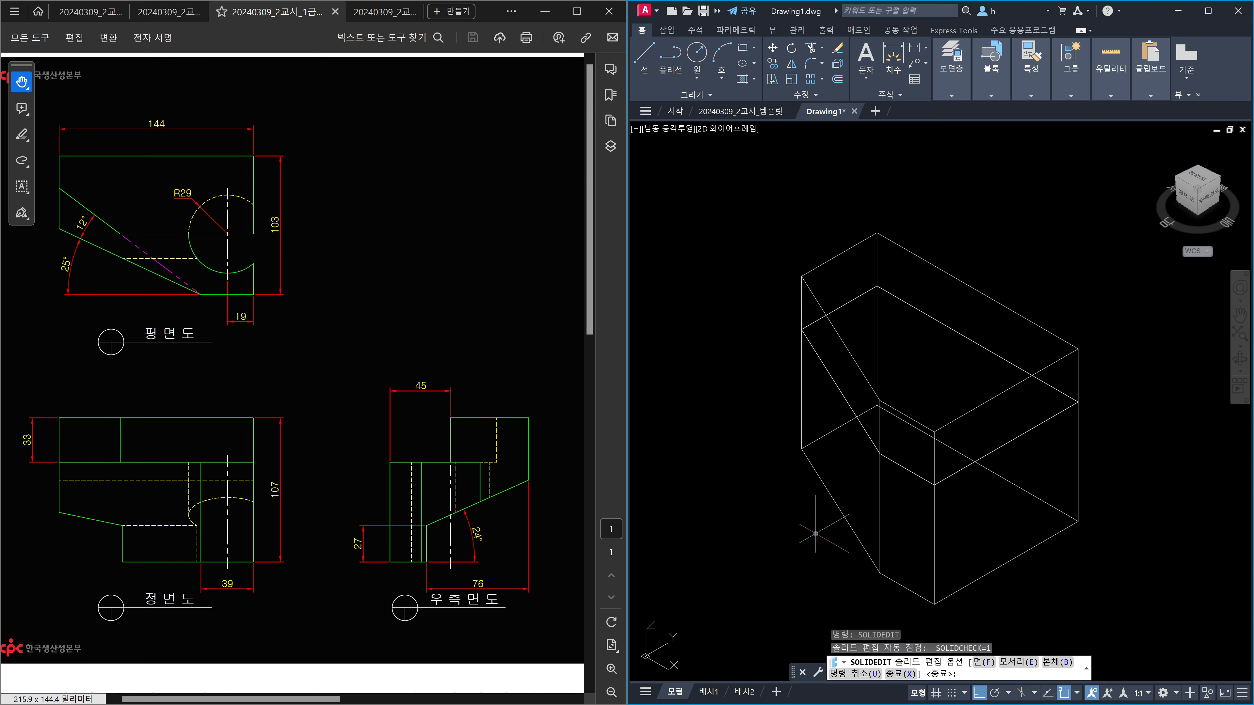
pyautogui.write('f')
pyautogui.press('Return')
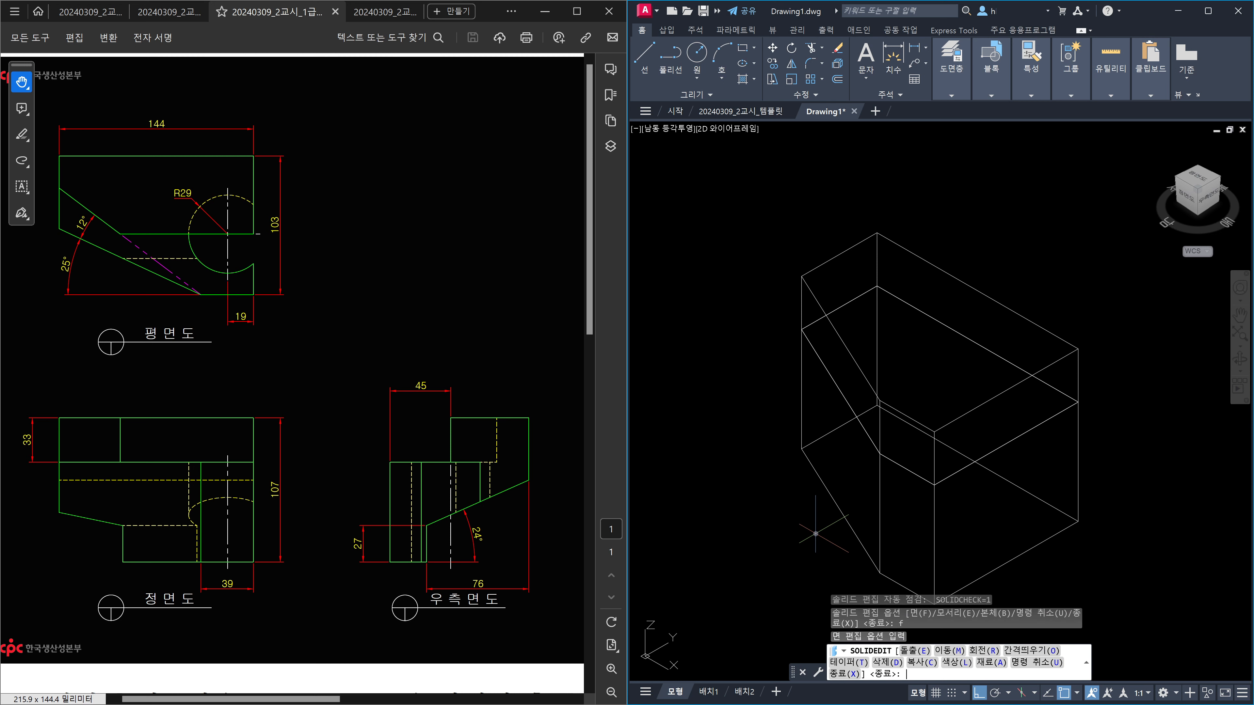
pyautogui.write('r')
pyautogui.press('Return')
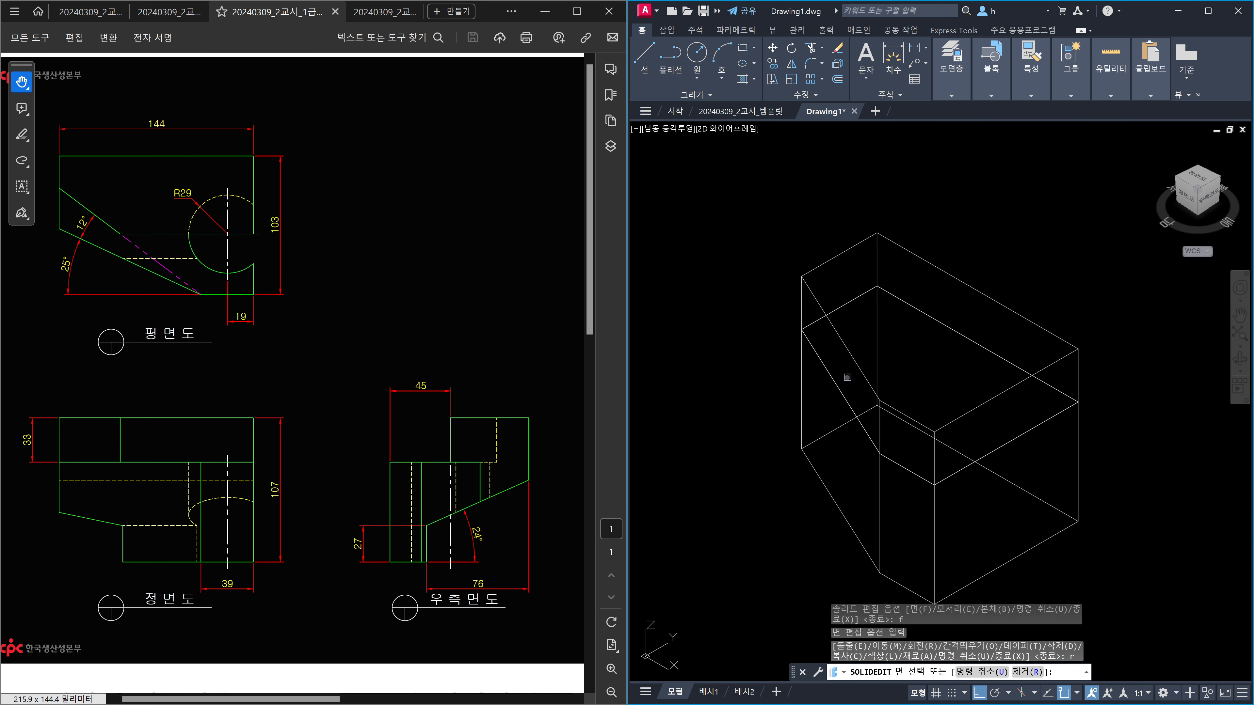
pyautogui.click(847, 377)
pyautogui.press('Return')
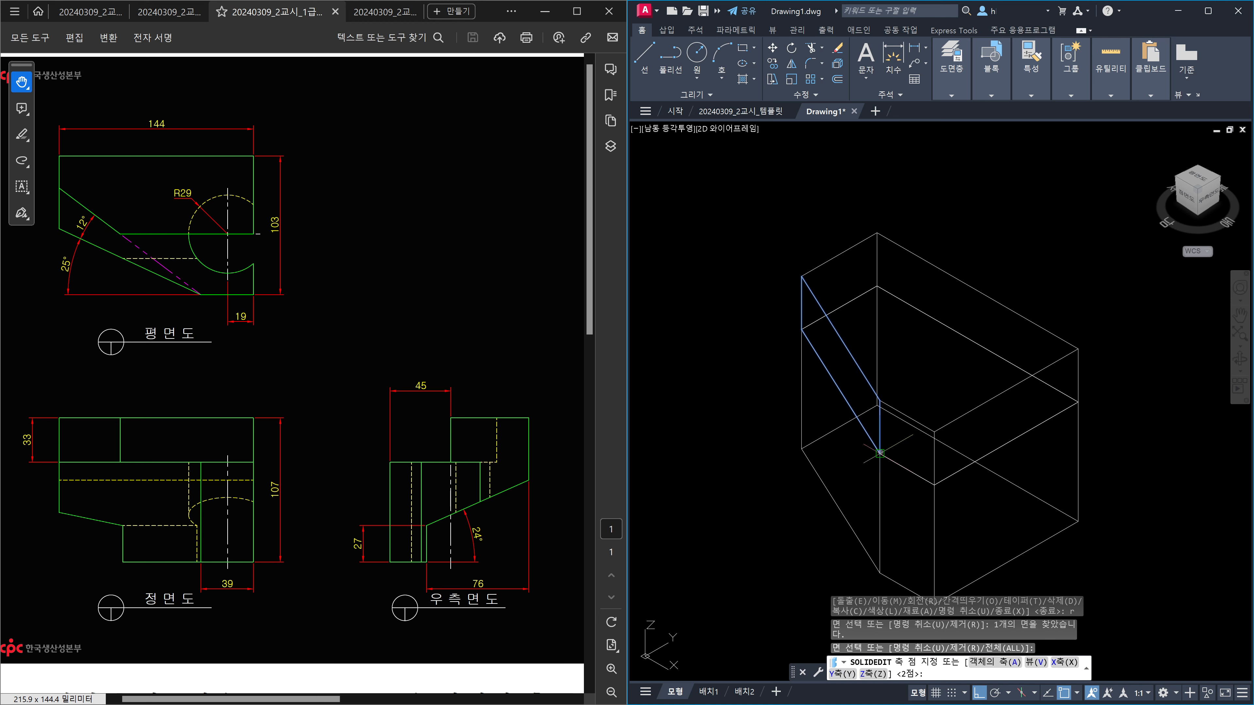
pyautogui.click(880, 452)
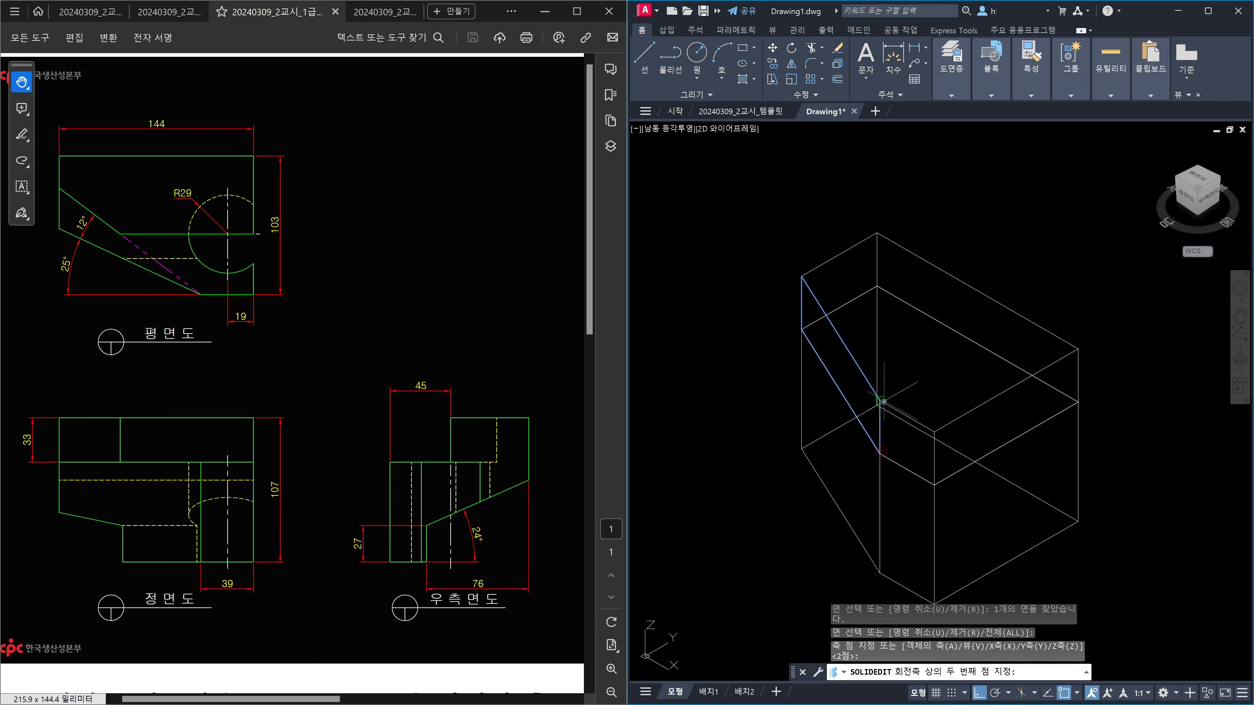
pyautogui.click(881, 399)
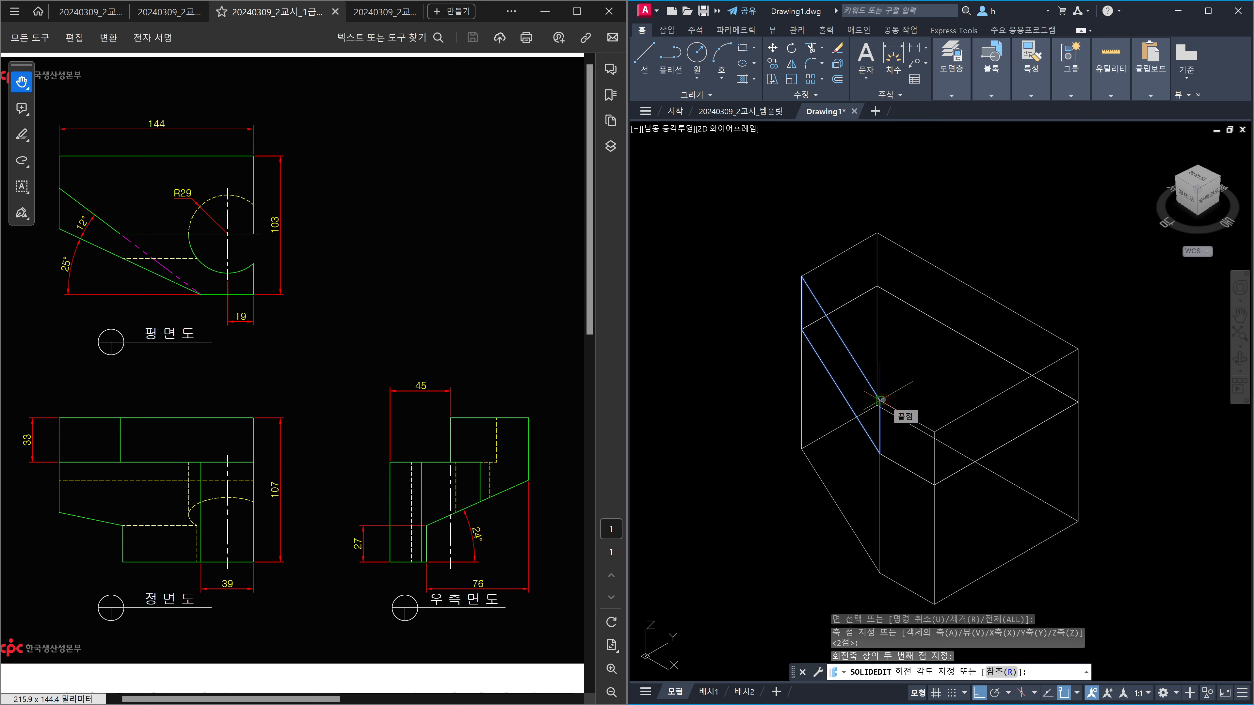
pyautogui.write('-12')
pyautogui.press('Return')
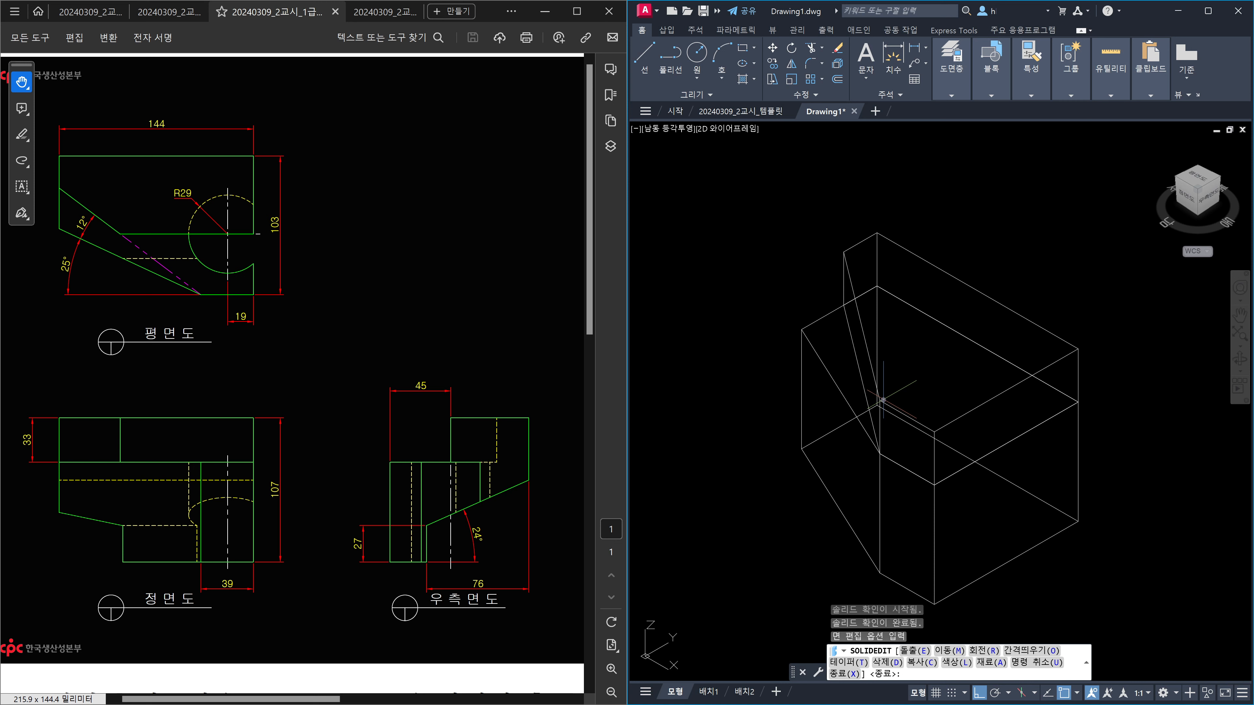
# Move the upper piece's front face 45 mm toward the back with the SOLIDEDIT face move option, then end the command.
pyautogui.write('m')
pyautogui.press('Return')
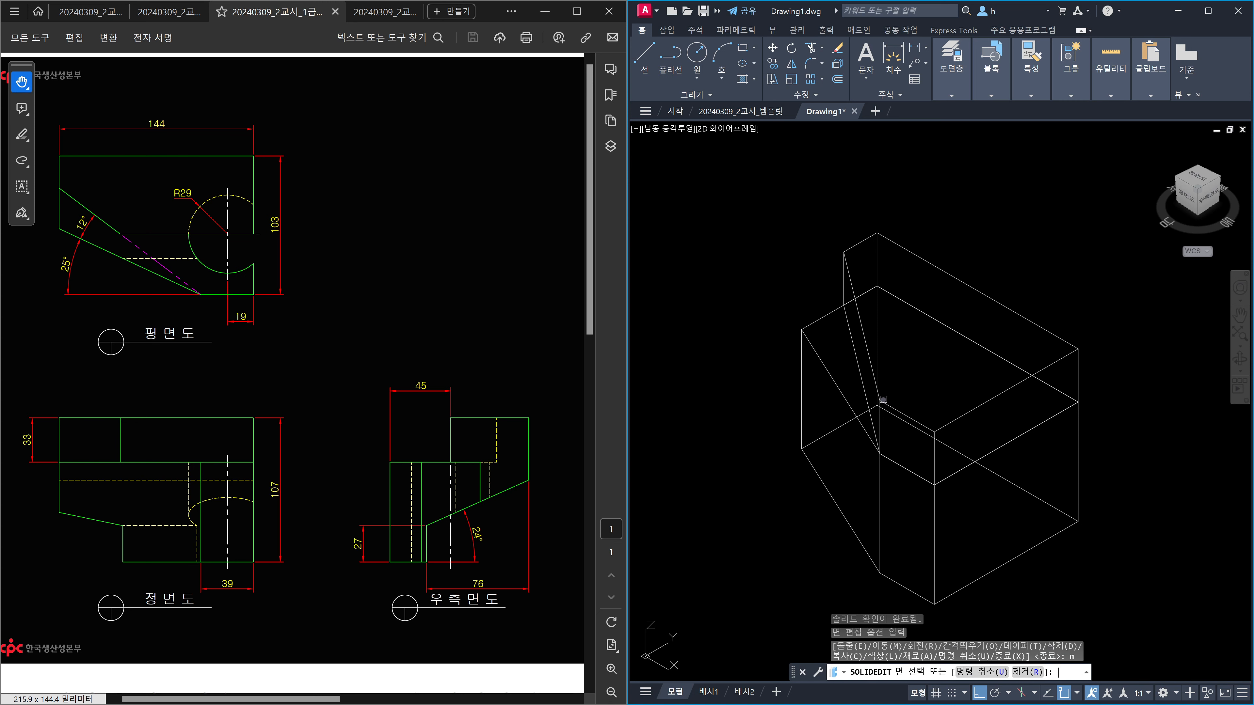
pyautogui.click(908, 443)
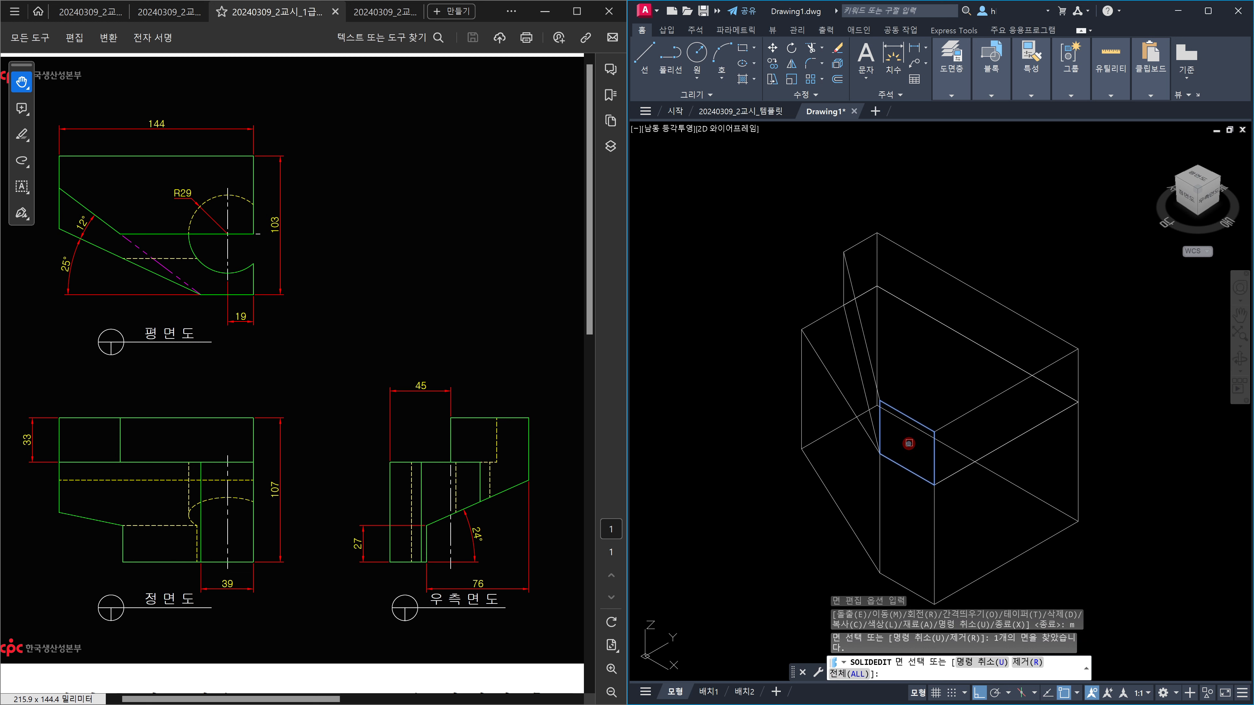
pyautogui.press('Return')
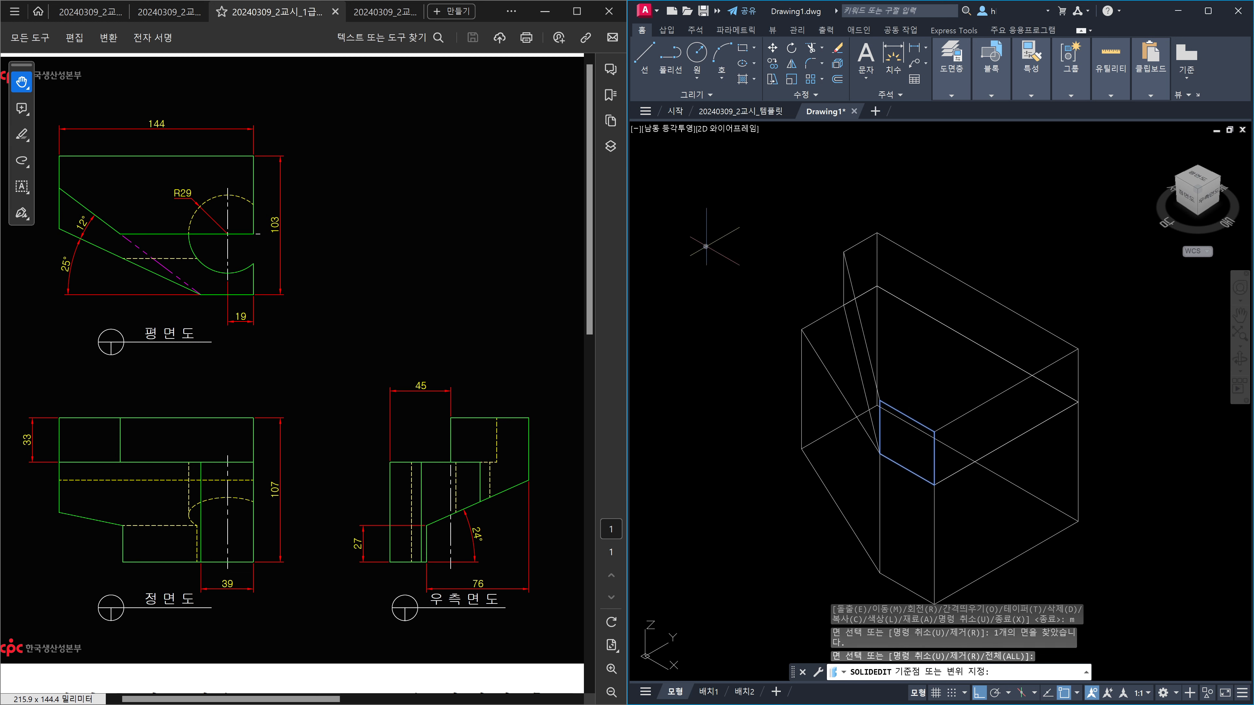
pyautogui.click(706, 245)
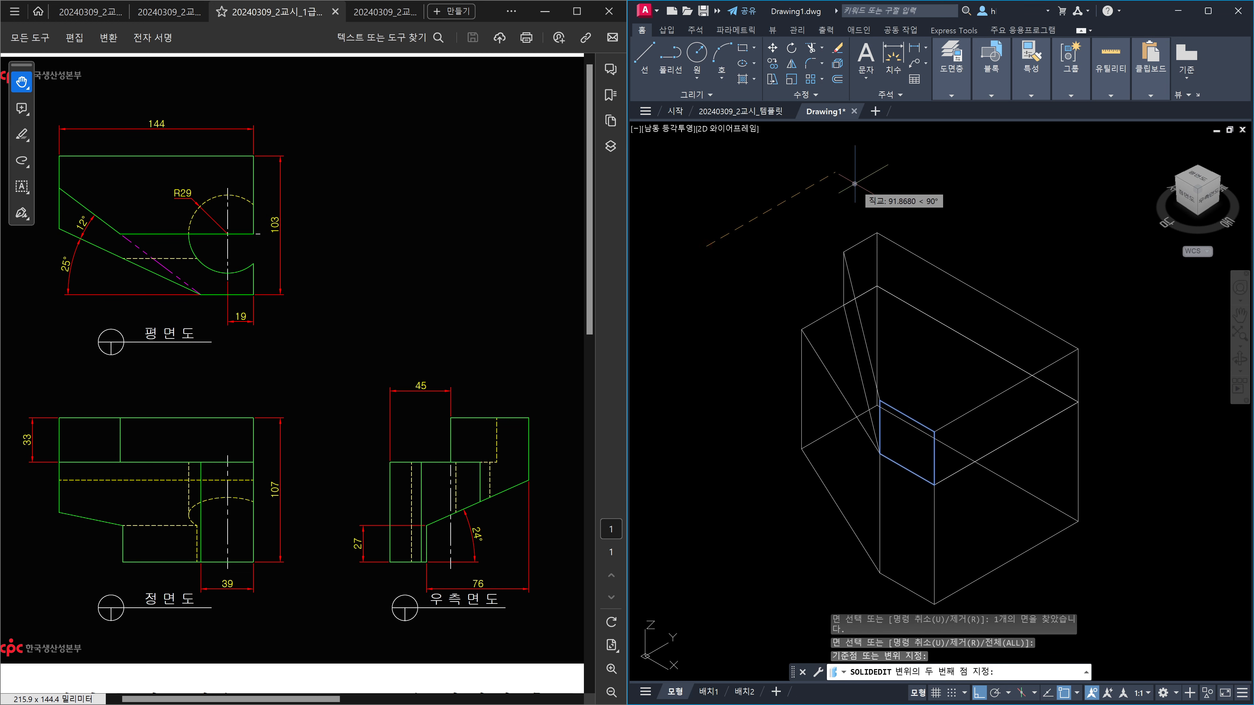
pyautogui.write('45')
pyautogui.press('Return')
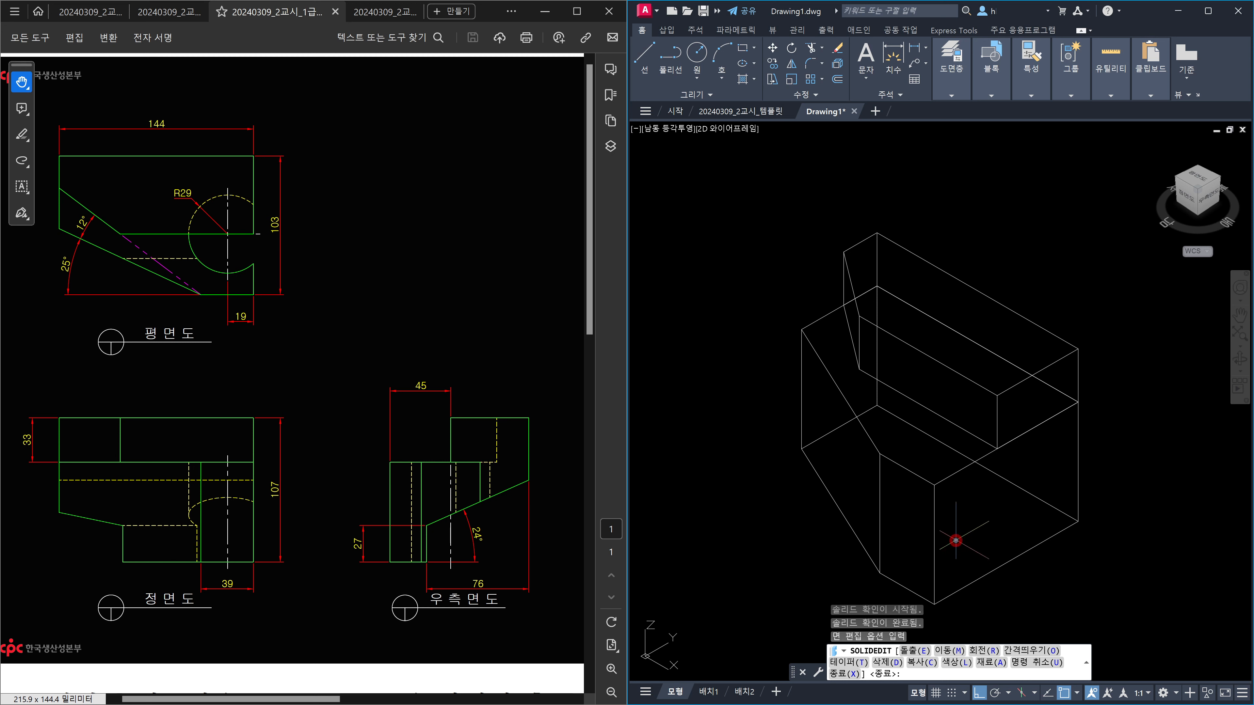
pyautogui.click(949, 512)
pyautogui.press('Escape')
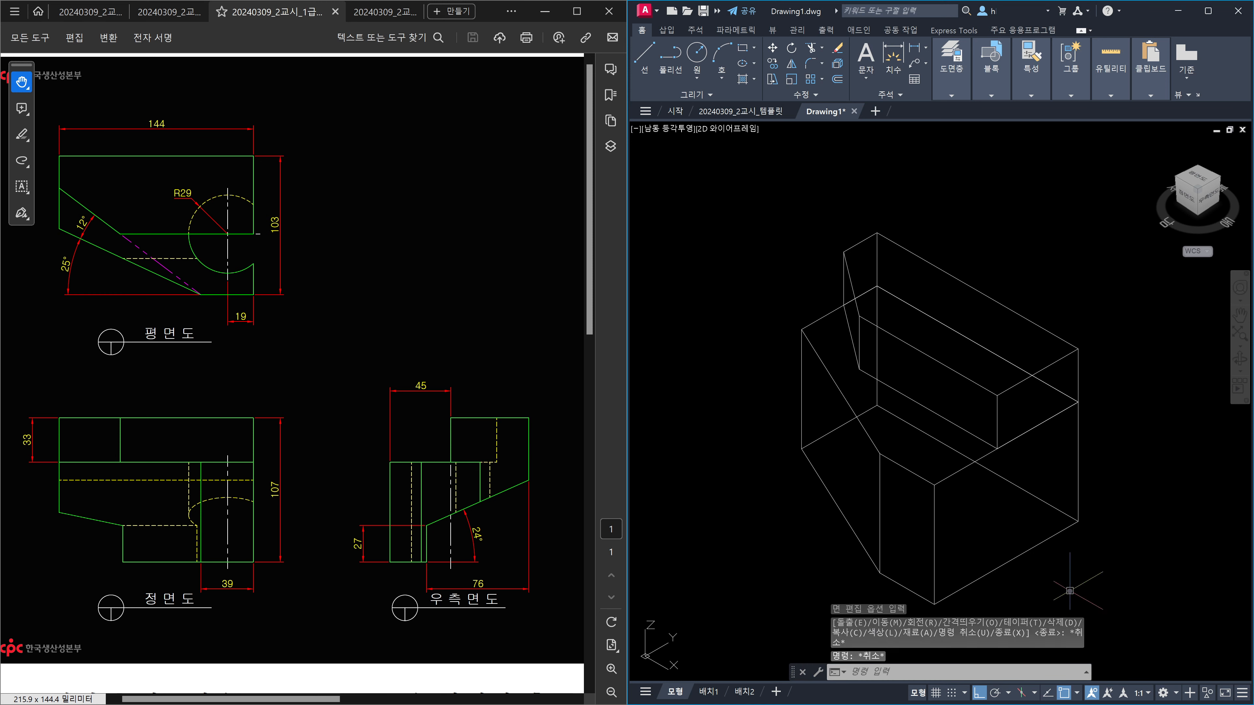
# Union the upper and lower pieces into a single solid.
pyautogui.write('UNI')
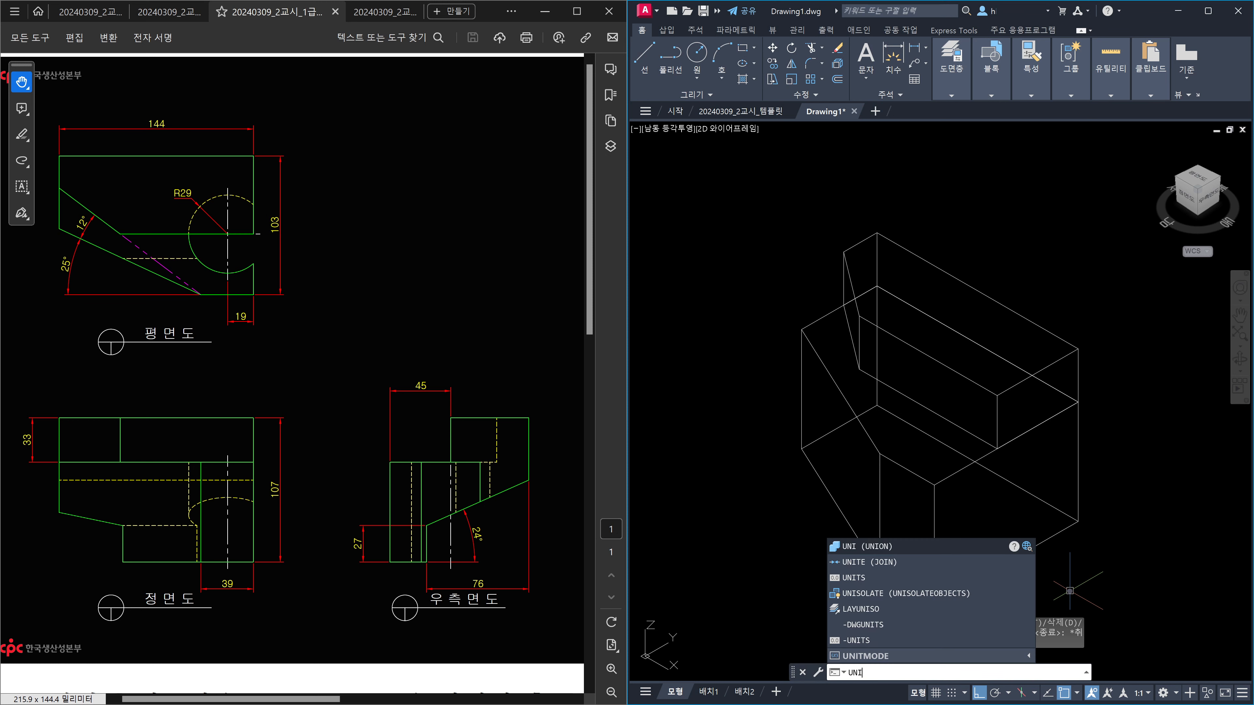
pyautogui.press('Return')
pyautogui.click(1108, 462)
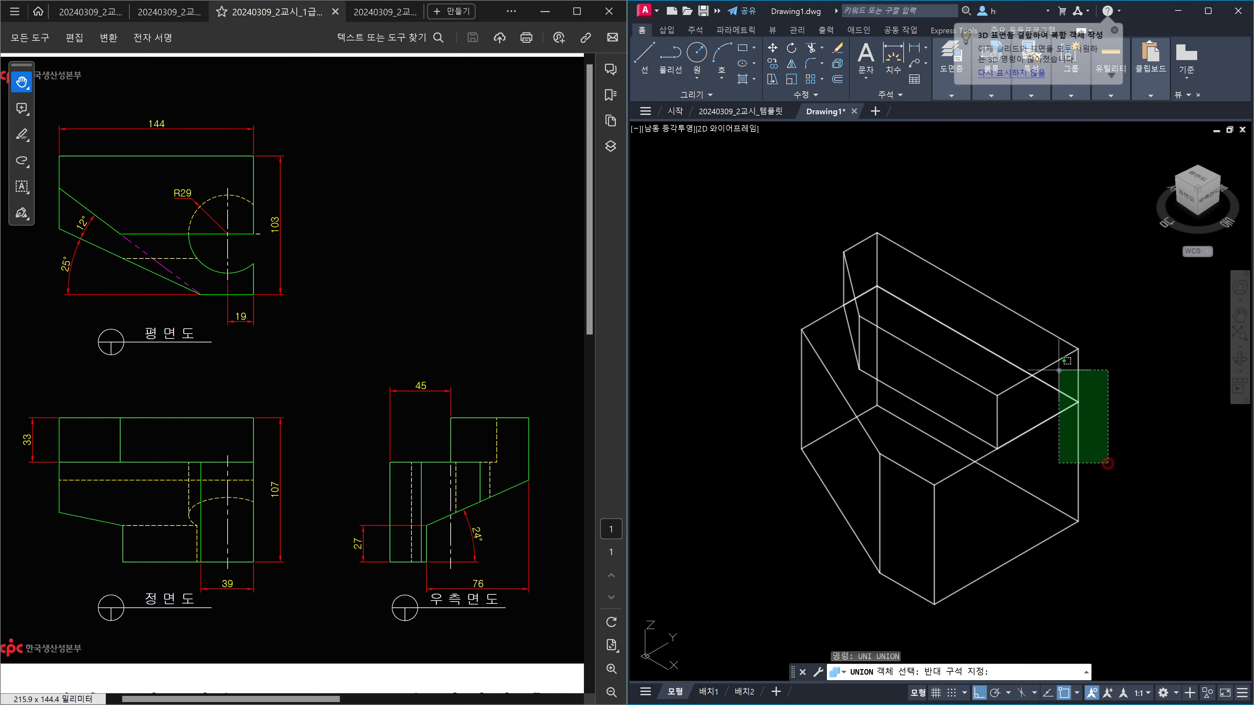
pyautogui.click(1059, 370)
pyautogui.press('Return')
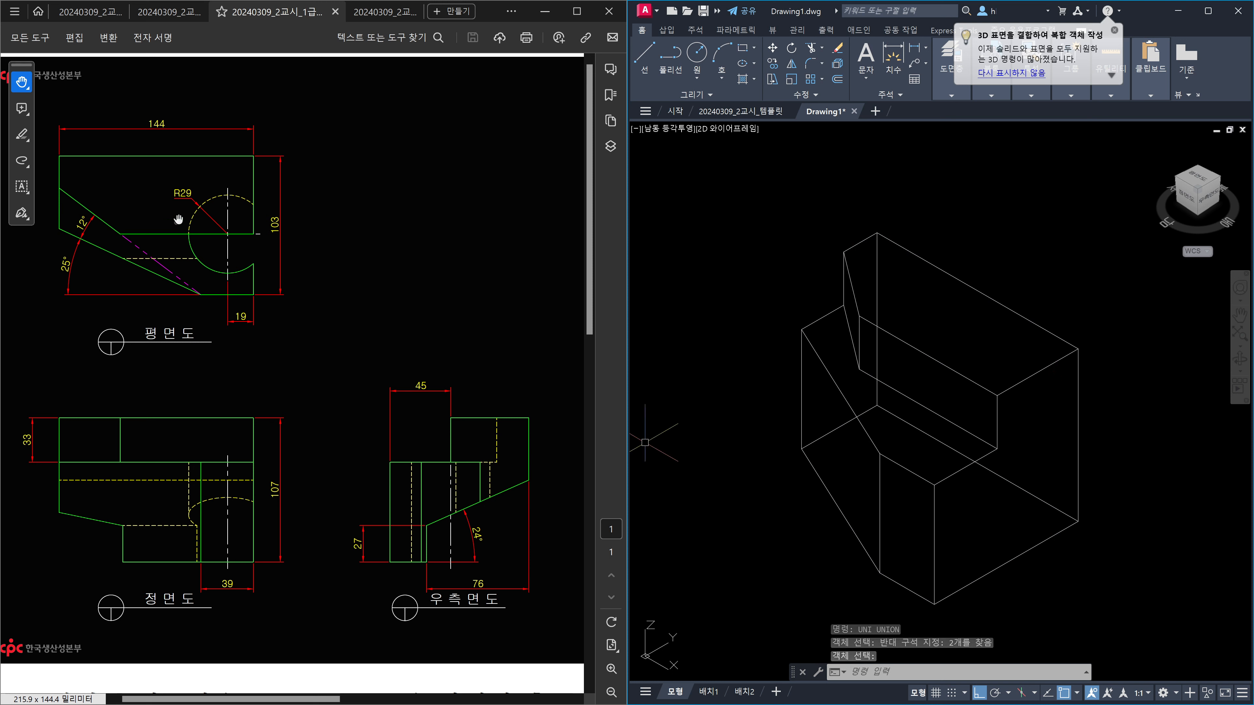
# Draw a circle of radius 29 mm centred on the lower endpoint of the upper block's front vertical edge at the 103 mm end face.
pyautogui.click(871, 509)
pyautogui.write('c')
pyautogui.press('Return')
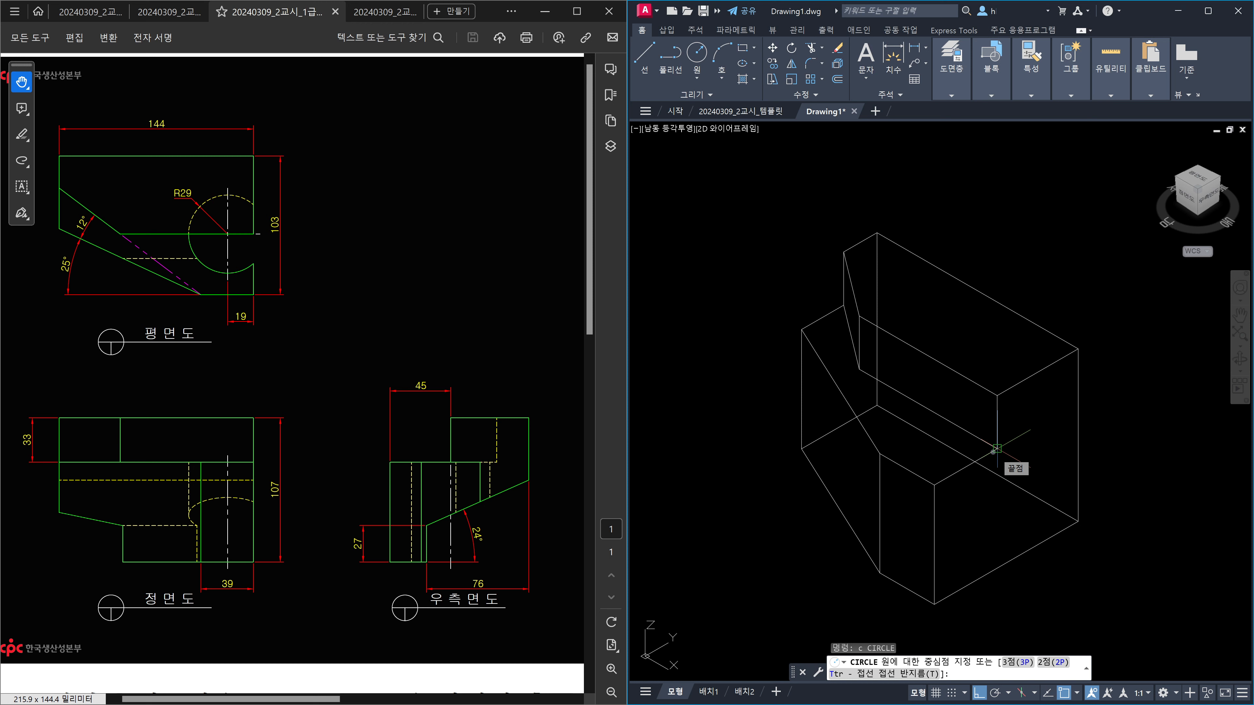
pyautogui.click(996, 448)
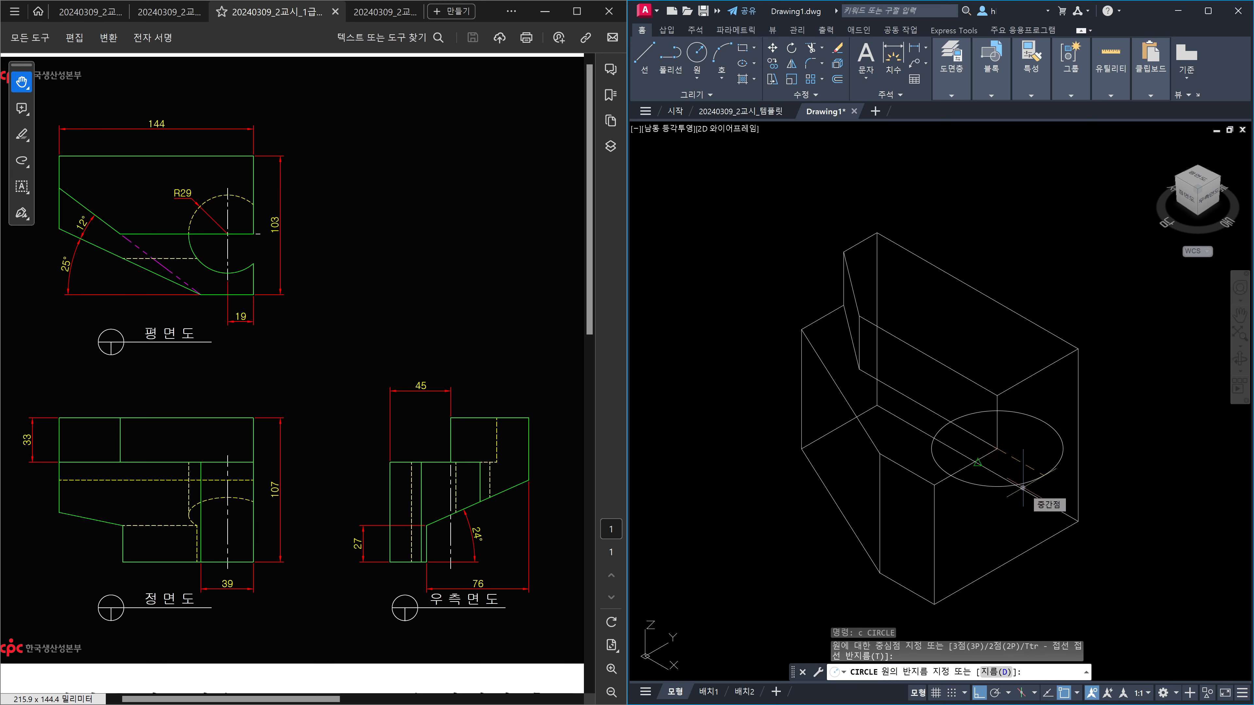
pyautogui.write('29')
pyautogui.press('Return')
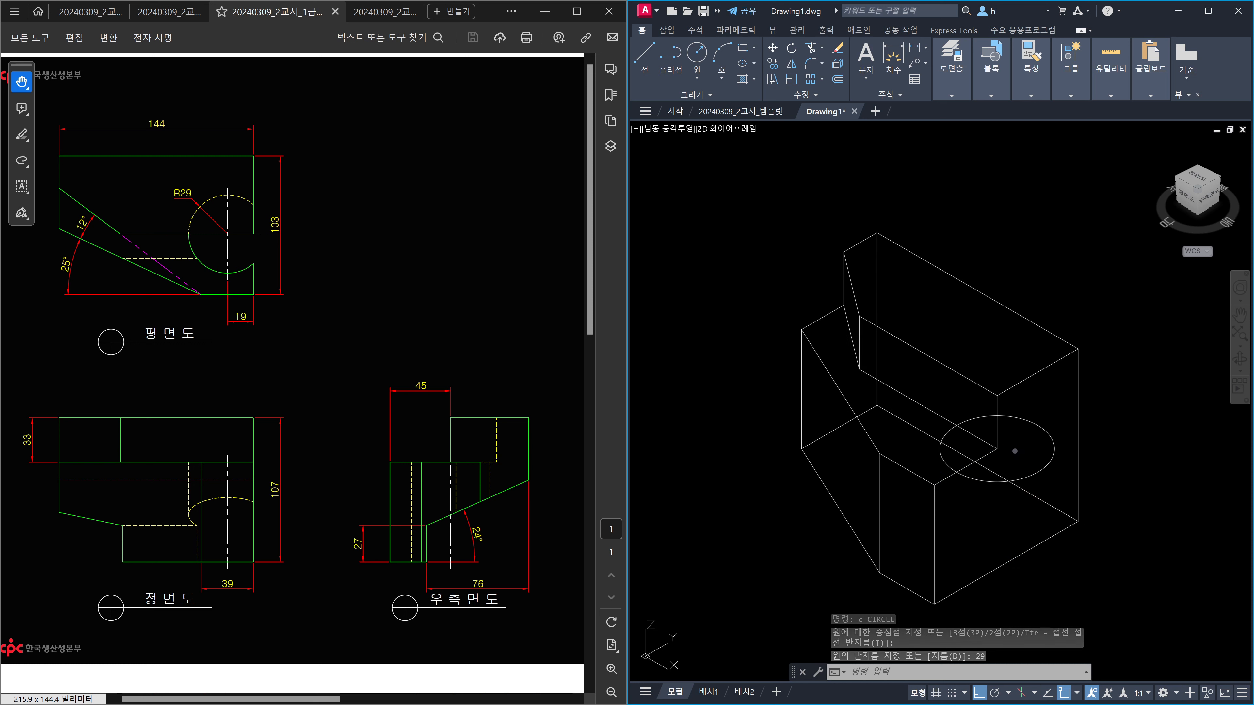
# Move the circle 19 mm inward from the end face in the negative X direction.
pyautogui.write('m')
pyautogui.press('Return')
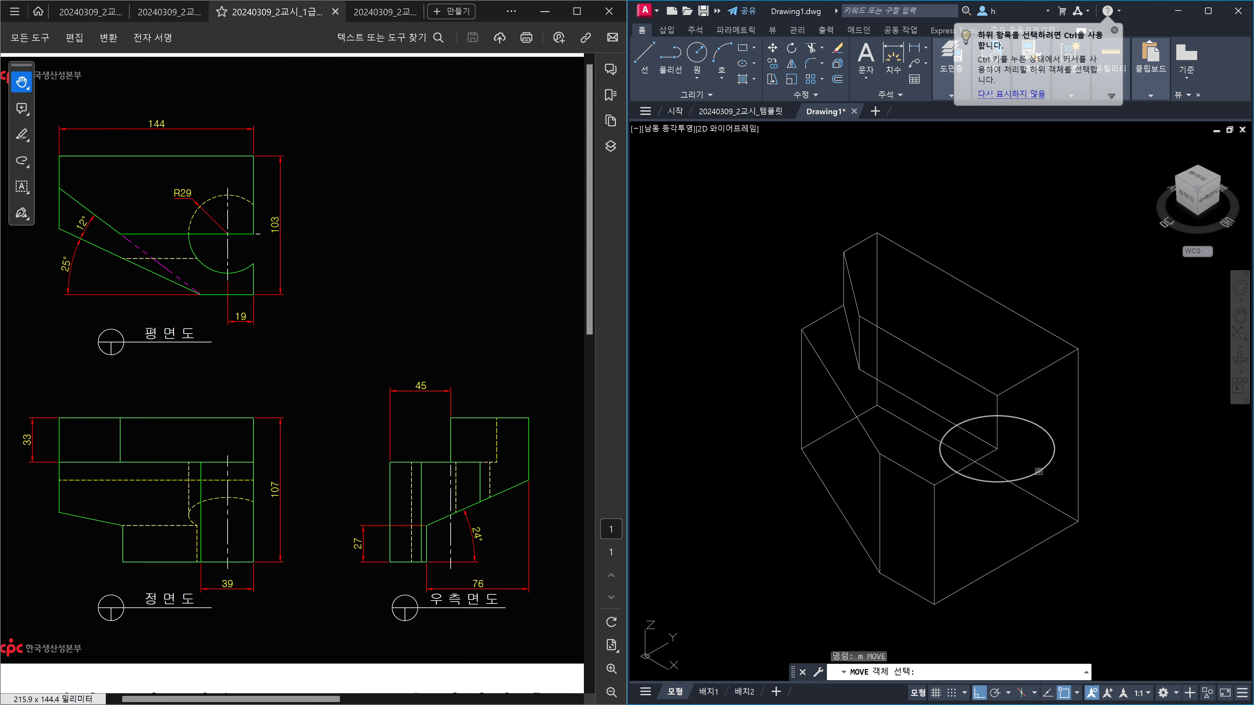
pyautogui.click(1038, 472)
pyautogui.press('Return')
pyautogui.click(803, 549)
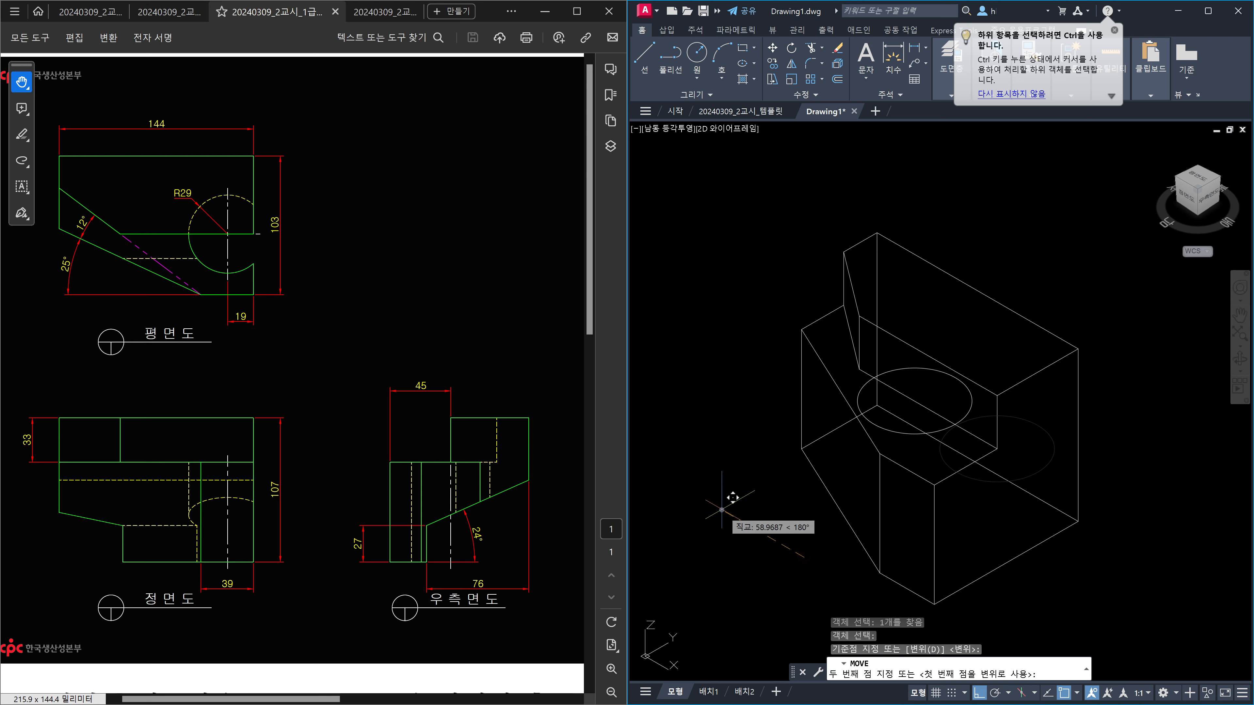
pyautogui.write('19')
pyautogui.press('Return')
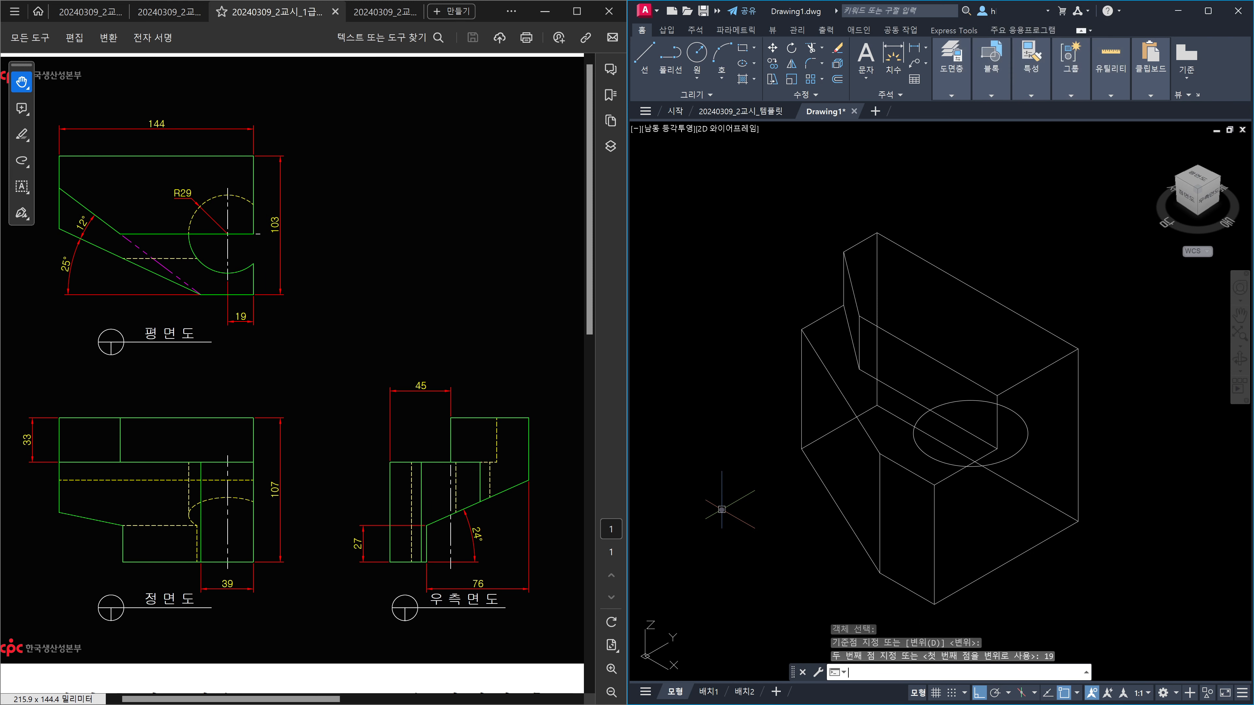
pyautogui.press('Escape')
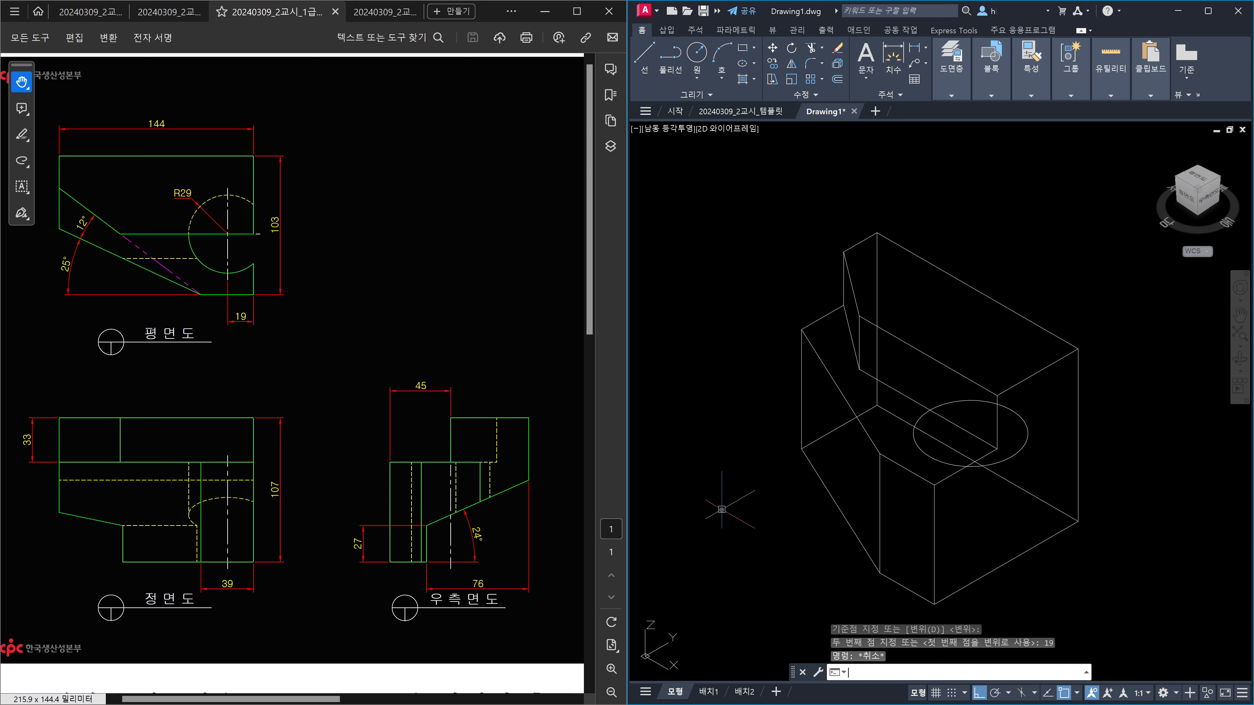
# Extrude the R29 circle about 159 mm downward so the cylinder passes through the lower block.
pyautogui.write('ext')
pyautogui.press('Return')
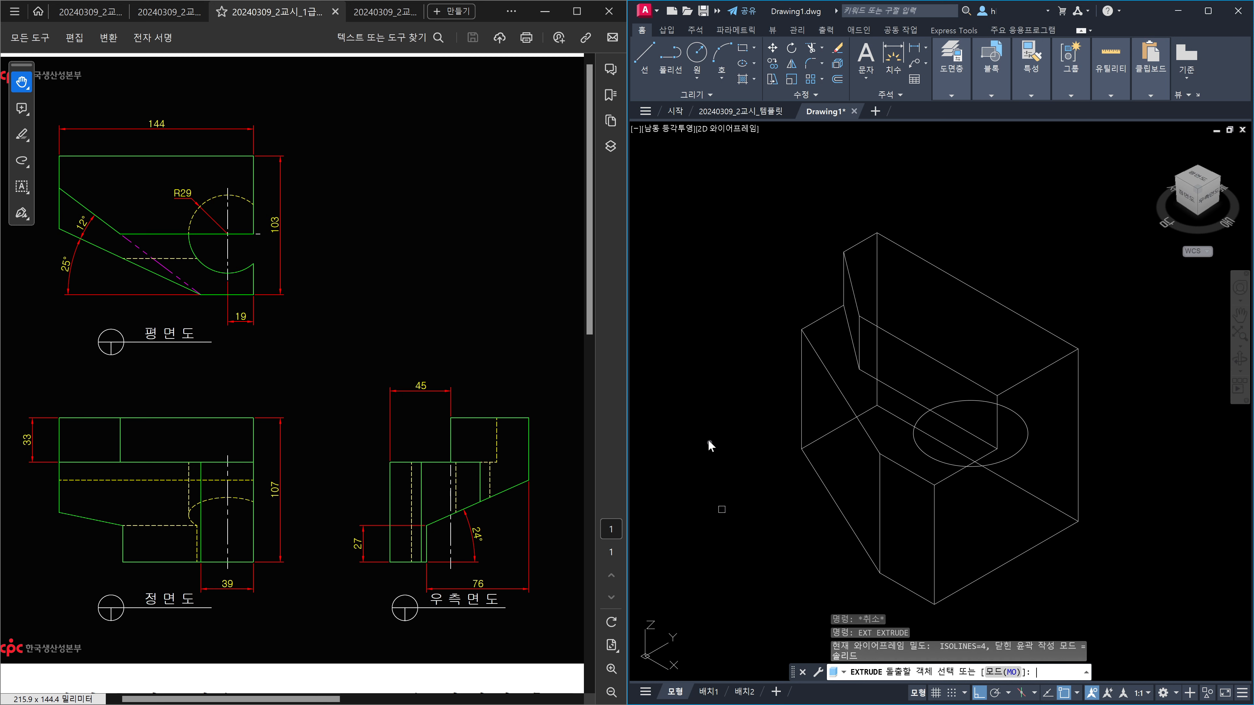
pyautogui.click(1009, 457)
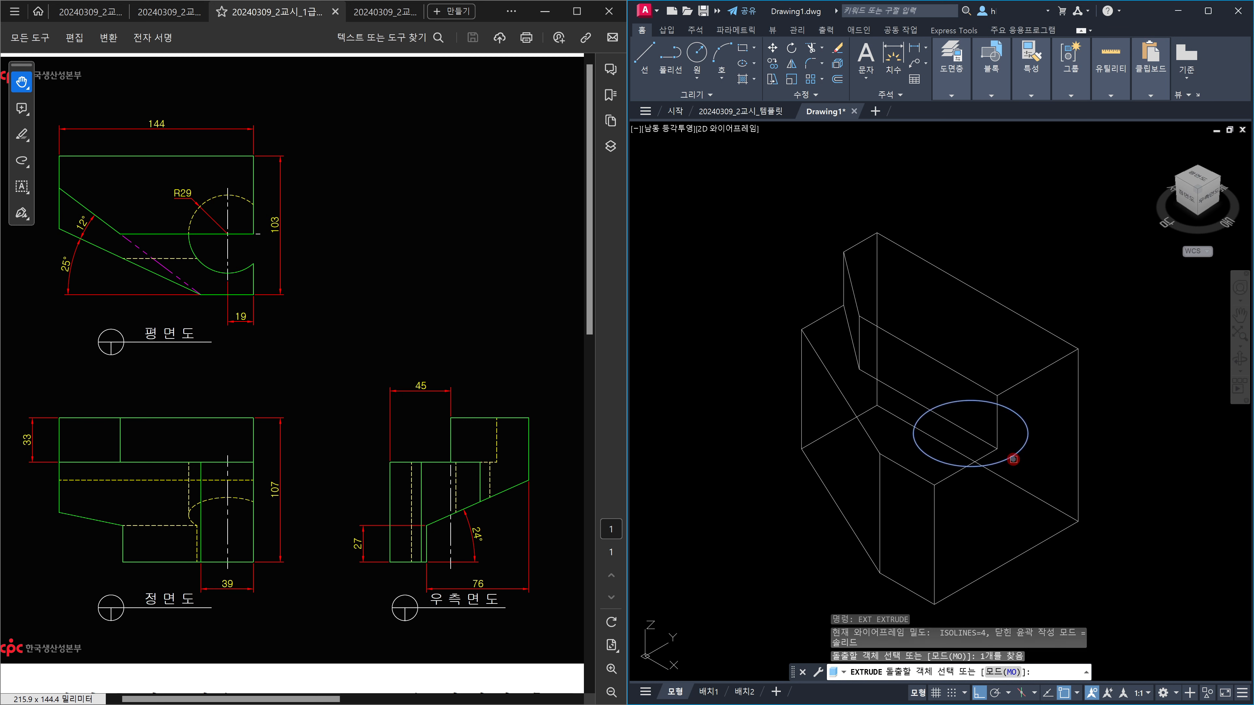
pyautogui.press('Return')
pyautogui.scroll(-2, 1013, 459)
pyautogui.moveTo(1009, 499); pyautogui.dragTo(994, 420, button='middle')
pyautogui.scroll(1, 993, 424)
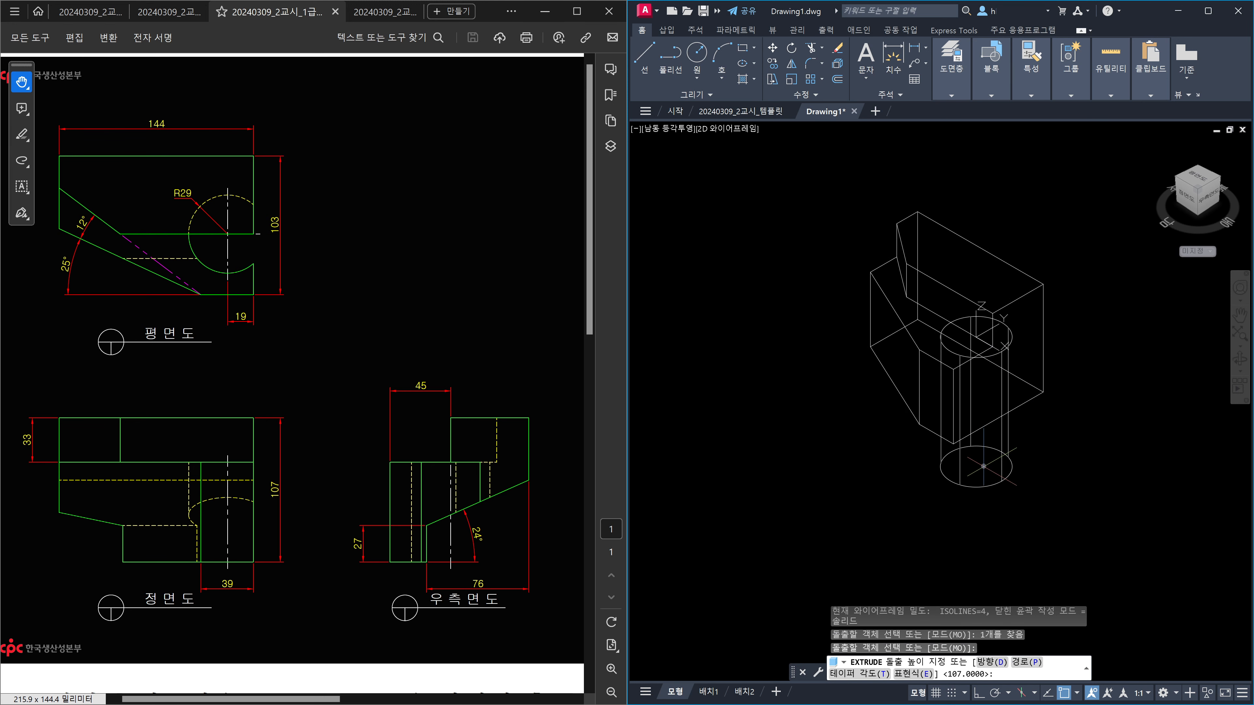
pyautogui.click(982, 497)
pyautogui.press('Return')
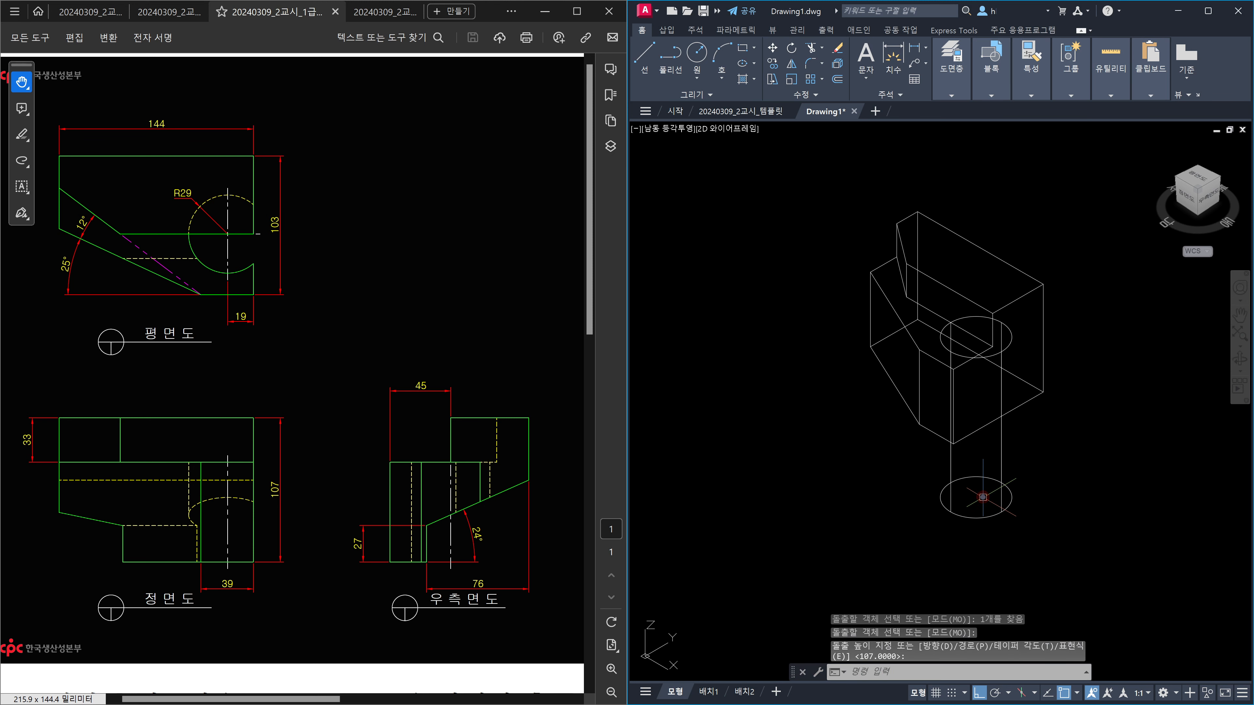
# Subtract the cylinder from the united solid to cut the R29 recess.
pyautogui.write('su')
pyautogui.press('Return')
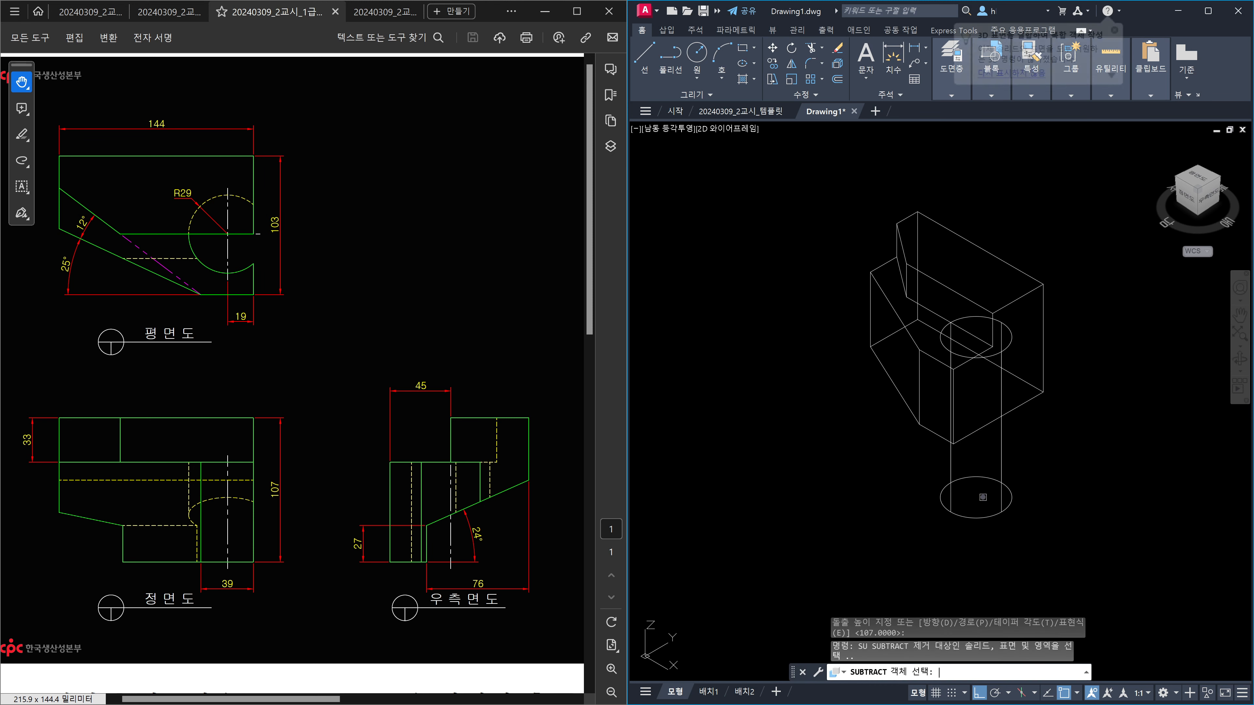
pyautogui.click(1035, 386)
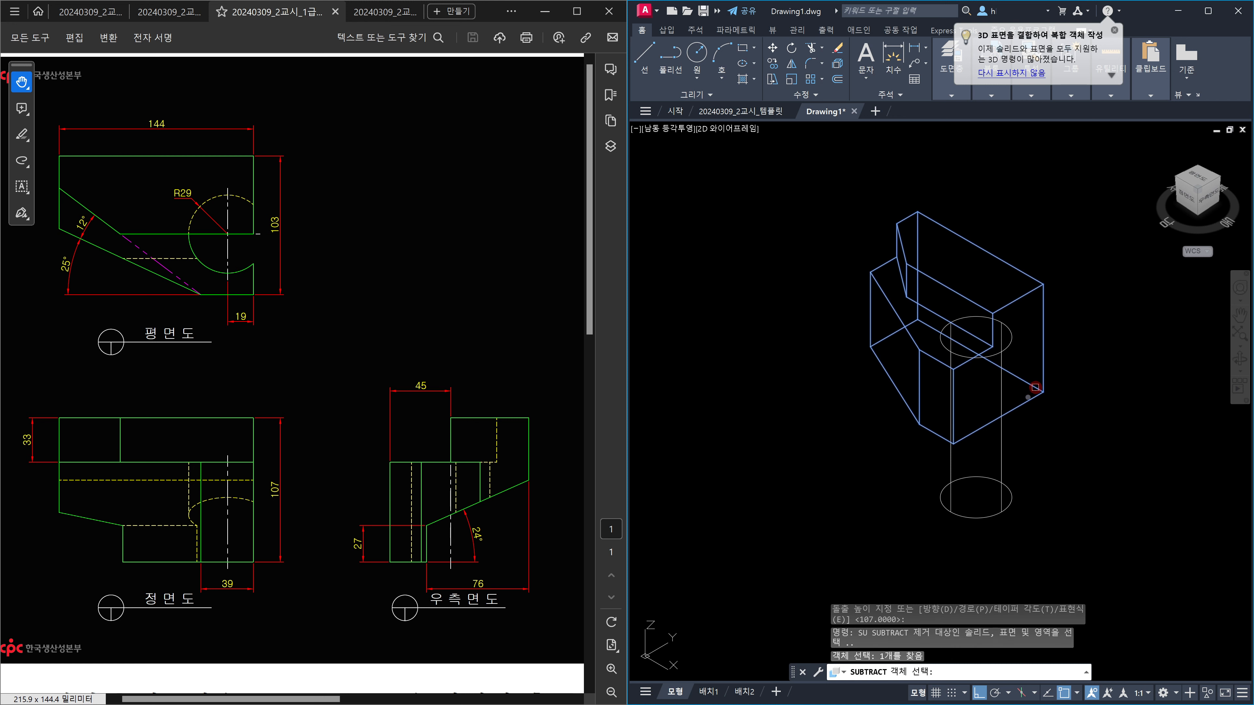
pyautogui.press('Return')
pyautogui.click(1005, 456)
pyautogui.click(992, 458)
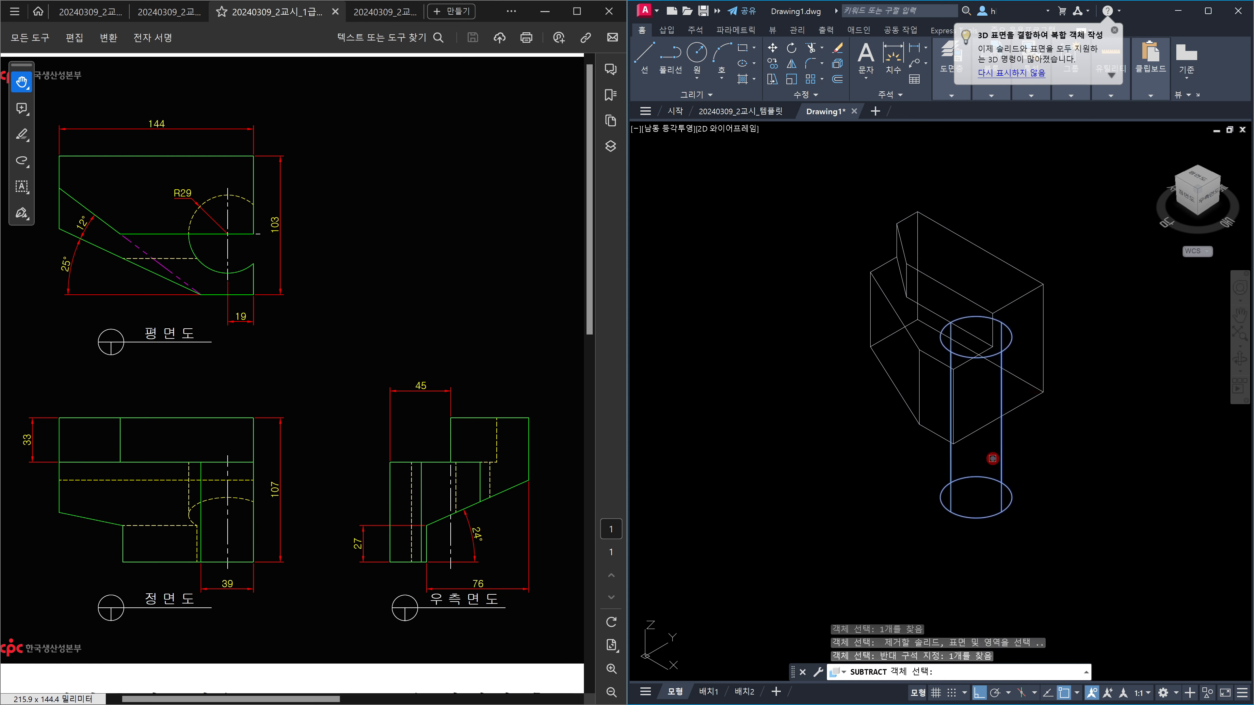
pyautogui.press('Return')
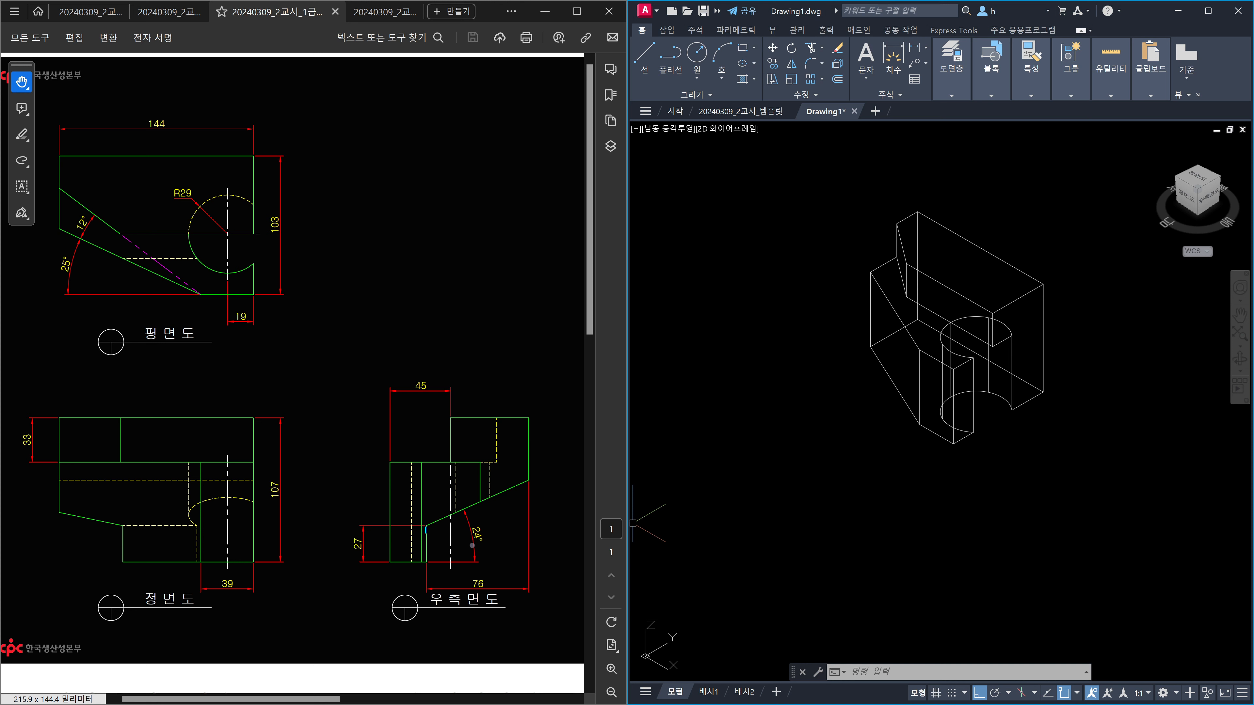
pyautogui.moveTo(425, 534); pyautogui.dragTo(425, 564)
pyautogui.moveTo(425, 527)
pyautogui.mouseDown()
pyautogui.moveTo(528, 481)
pyautogui.moveTo(522, 495)
pyautogui.mouseUp()
pyautogui.moveTo(477, 511)
pyautogui.mouseDown()
pyautogui.moveTo(465, 501)
pyautogui.moveTo(487, 501)
pyautogui.mouseUp()
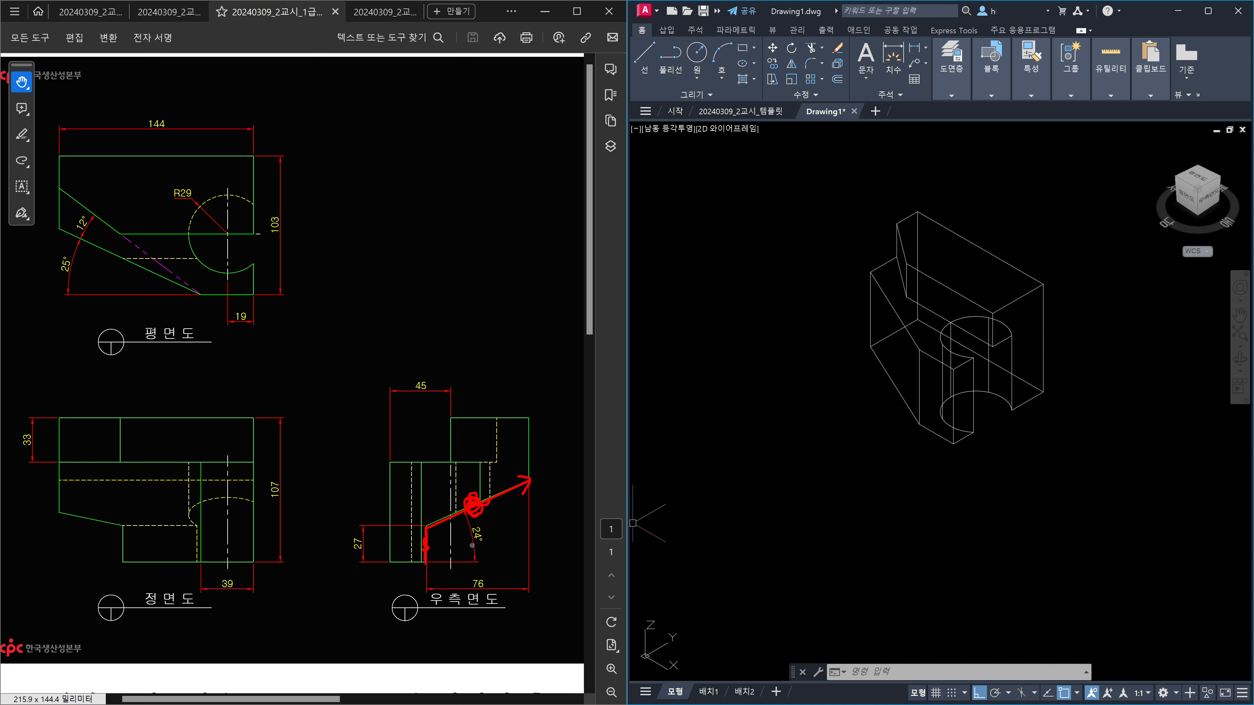
pyautogui.moveTo(464, 499)
pyautogui.mouseDown()
pyautogui.moveTo(454, 507)
pyautogui.moveTo(471, 524)
pyautogui.mouseUp()
pyautogui.press('Escape')
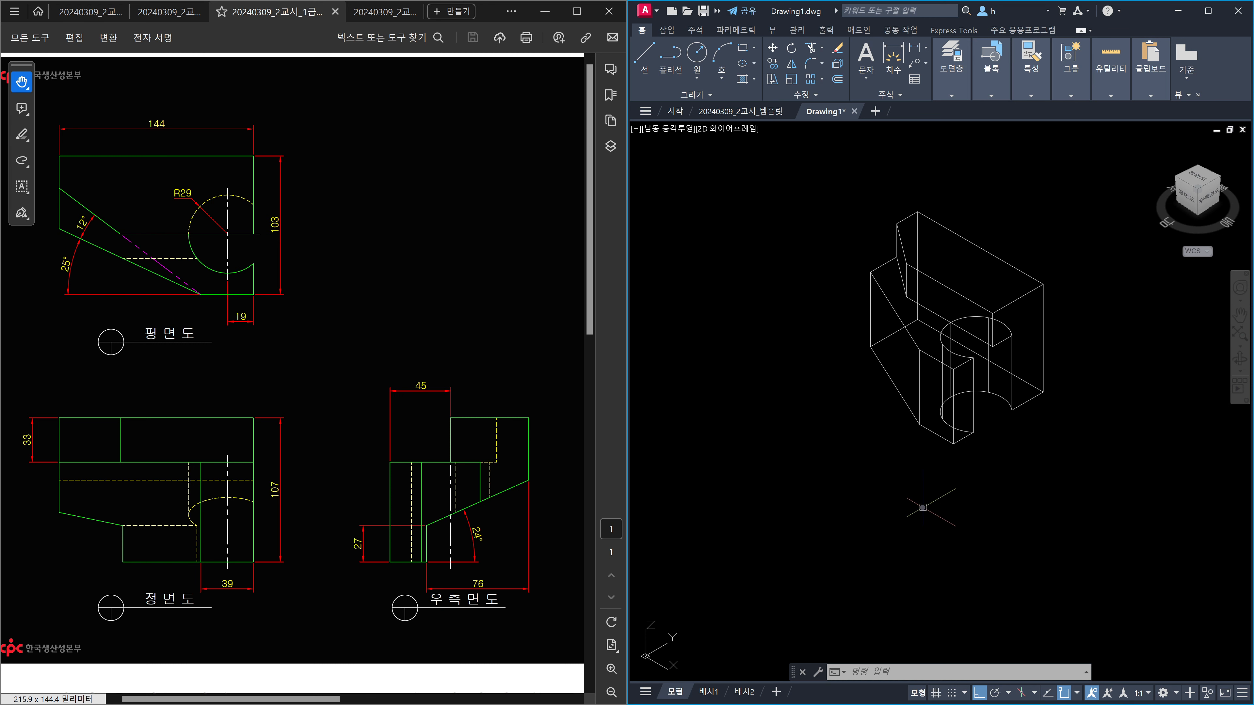
# Define a three-point UCS in the side-view plane, with X along the world Y direction and Y pointing up.
pyautogui.write('ucs')
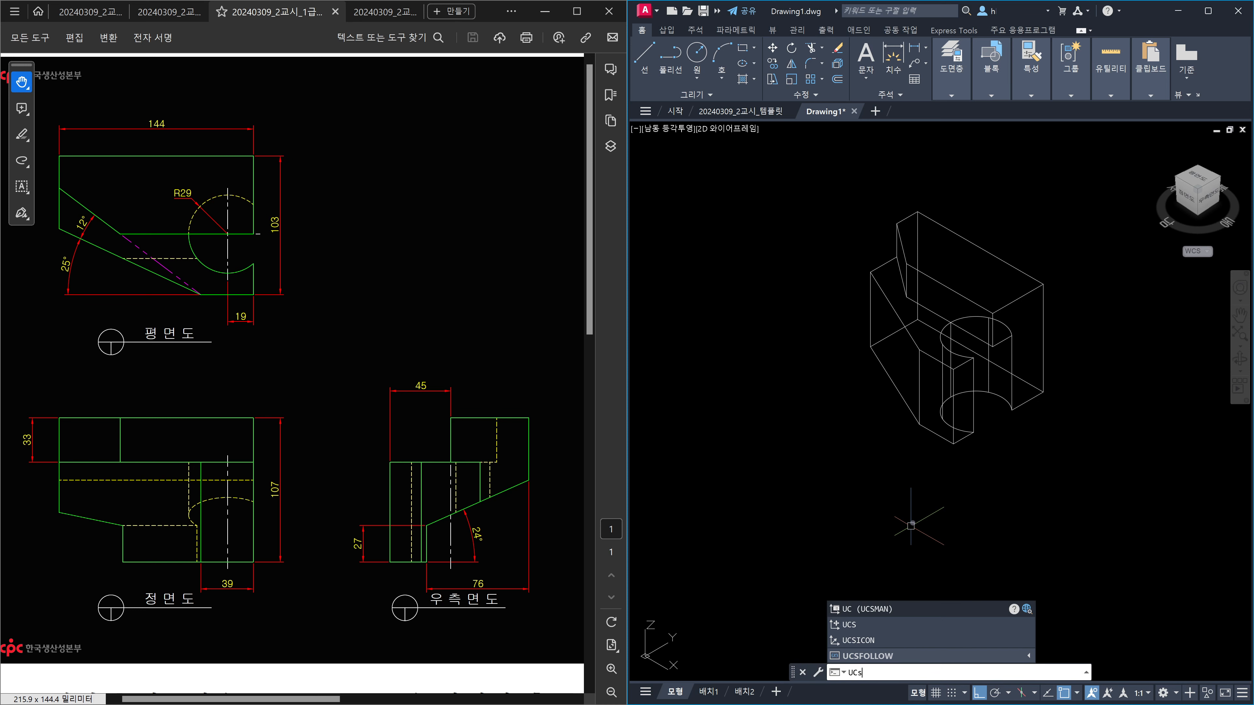
pyautogui.press('Return')
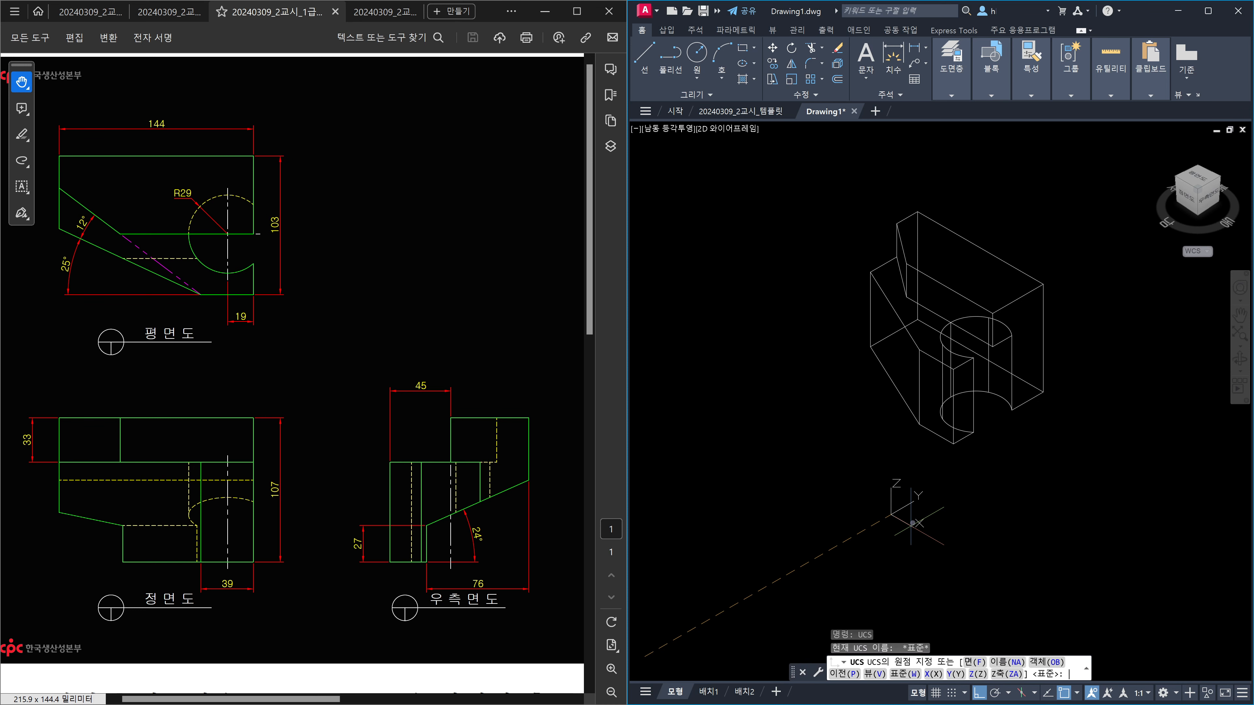
pyautogui.click(789, 574)
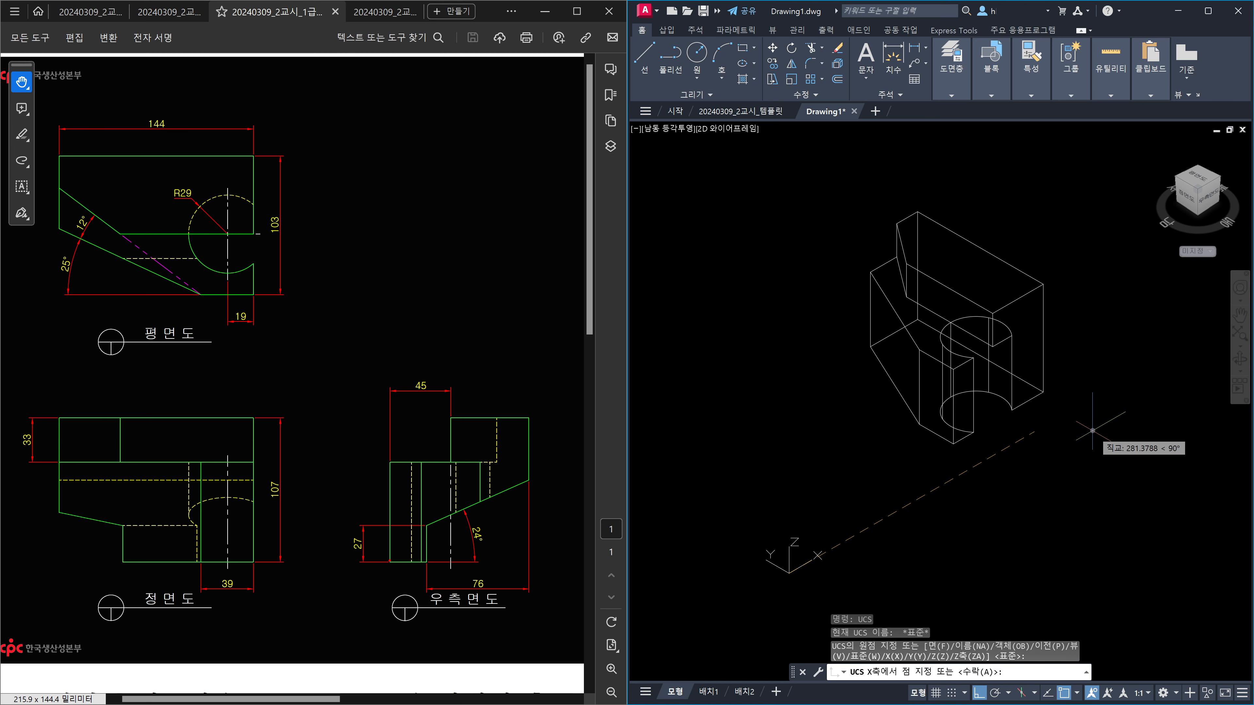
pyautogui.moveTo(392, 562)
pyautogui.mouseDown()
pyautogui.moveTo(532, 555)
pyautogui.moveTo(509, 580)
pyautogui.moveTo(547, 563)
pyautogui.mouseUp()
pyautogui.moveTo(389, 561)
pyautogui.mouseDown()
pyautogui.moveTo(389, 467)
pyautogui.moveTo(411, 482)
pyautogui.mouseUp()
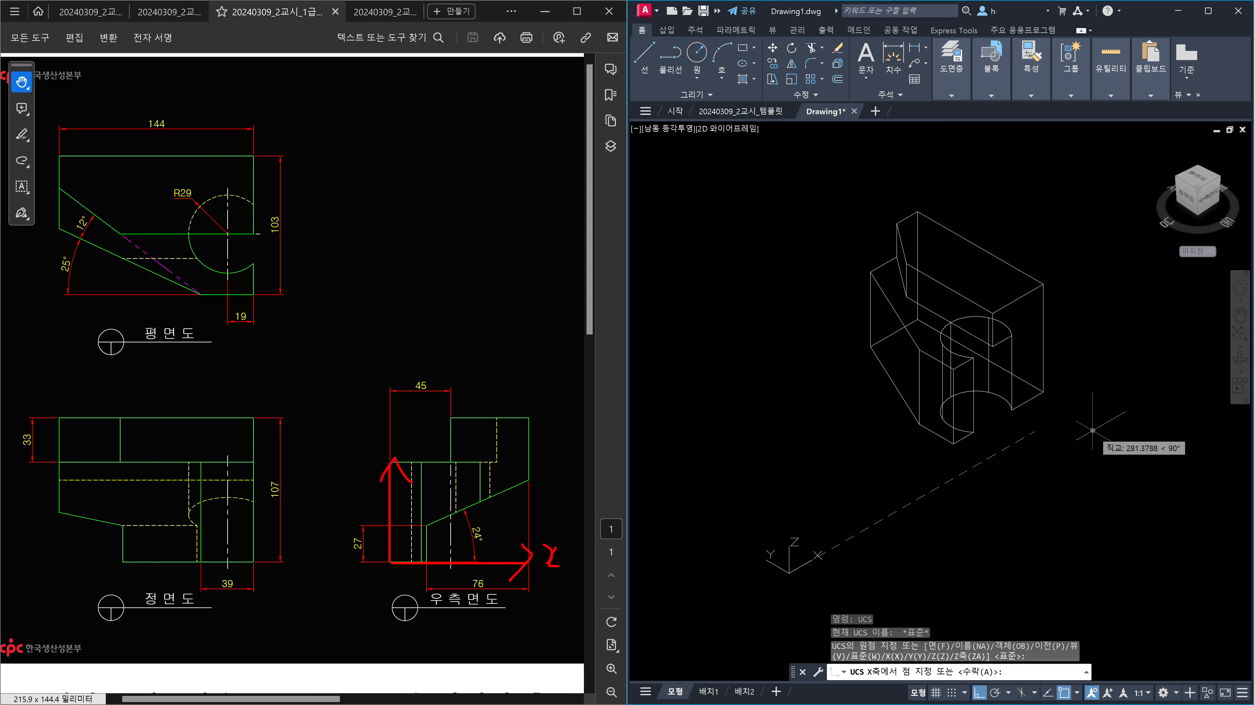
pyautogui.moveTo(788, 573)
pyautogui.mouseDown()
pyautogui.moveTo(930, 494)
pyautogui.moveTo(919, 520)
pyautogui.mouseUp()
pyautogui.moveTo(967, 475); pyautogui.dragTo(951, 499)
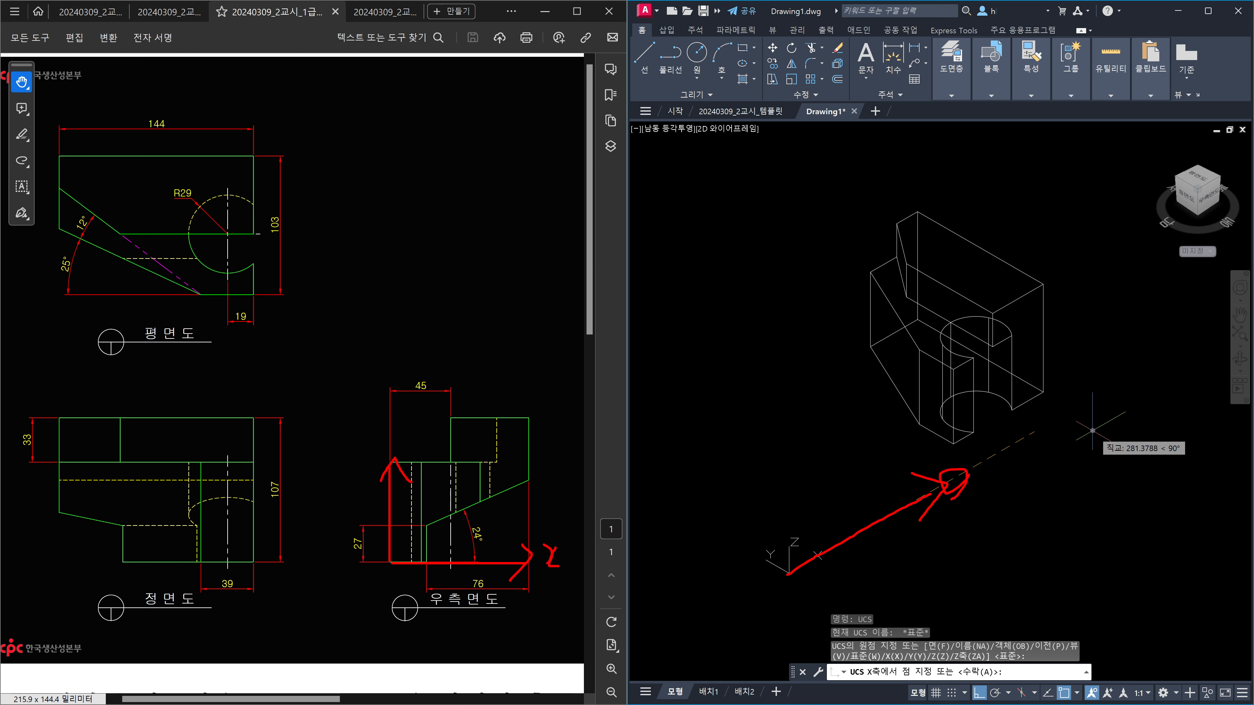
pyautogui.moveTo(791, 565); pyautogui.dragTo(797, 394)
pyautogui.press('Escape')
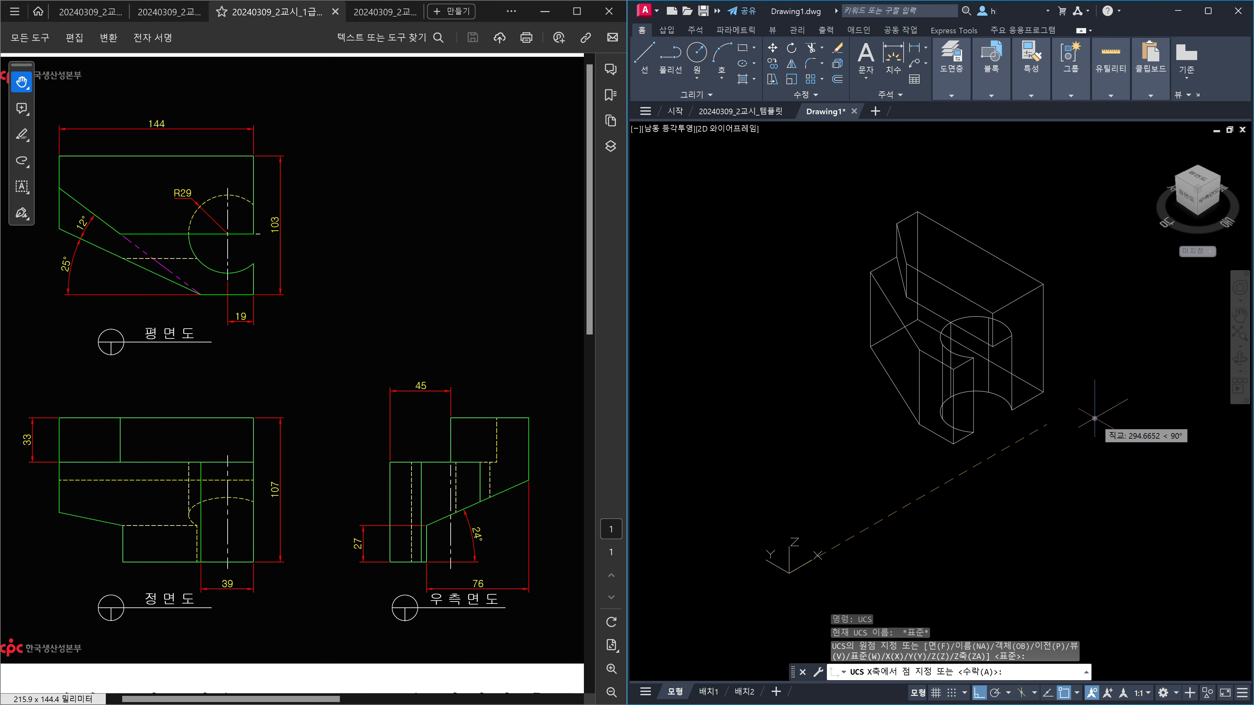
pyautogui.click(1094, 419)
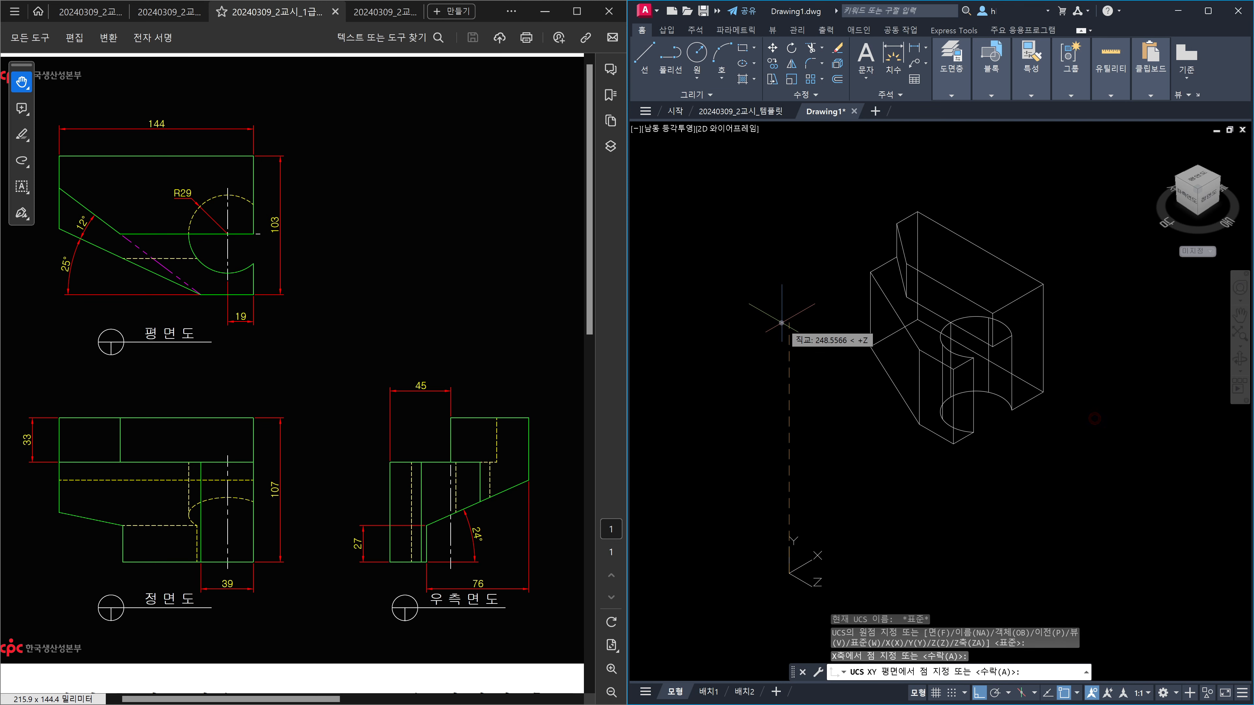
pyautogui.press('Escape')
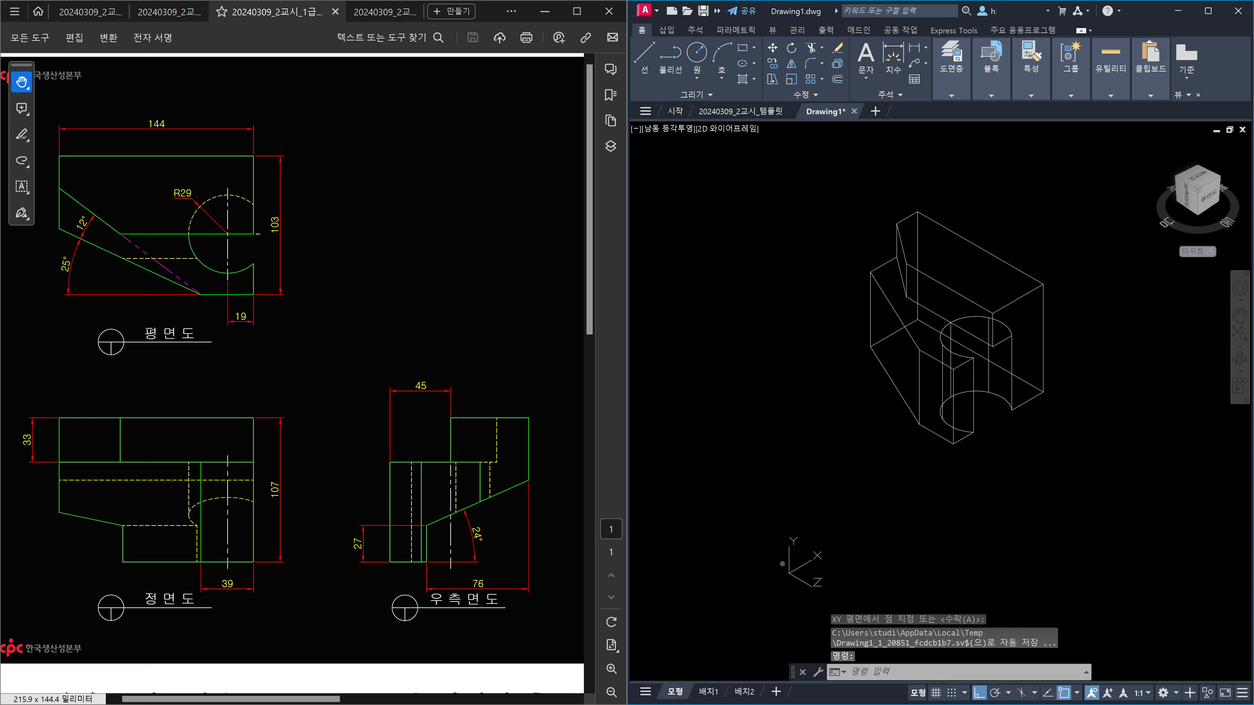
# Draw a line about 206 mm long at 24° from the lower back corner of the block's end face.
pyautogui.moveTo(1085, 425); pyautogui.dragTo(925, 488, button='middle')
pyautogui.scroll(1, 1016, 439)
pyautogui.press('Escape')
pyautogui.press('Escape')
pyautogui.scroll(-2, 941, 491)
pyautogui.write('l')
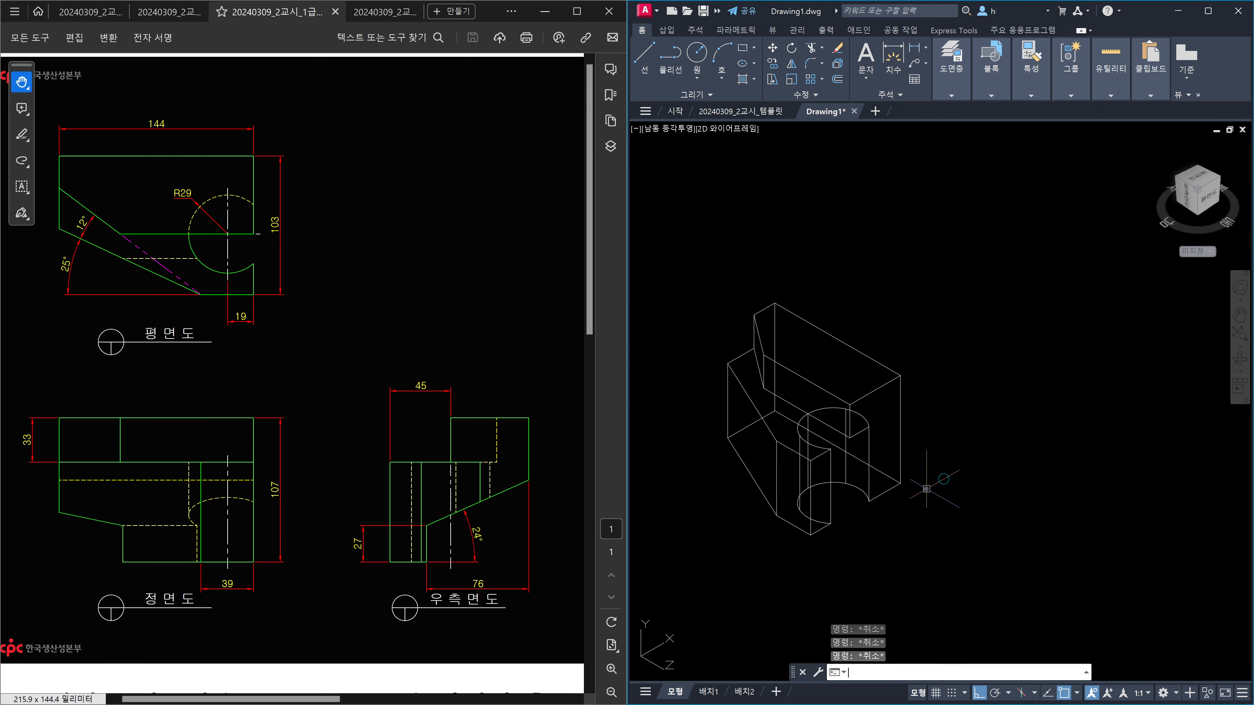
pyautogui.press('Return')
pyautogui.click(901, 482)
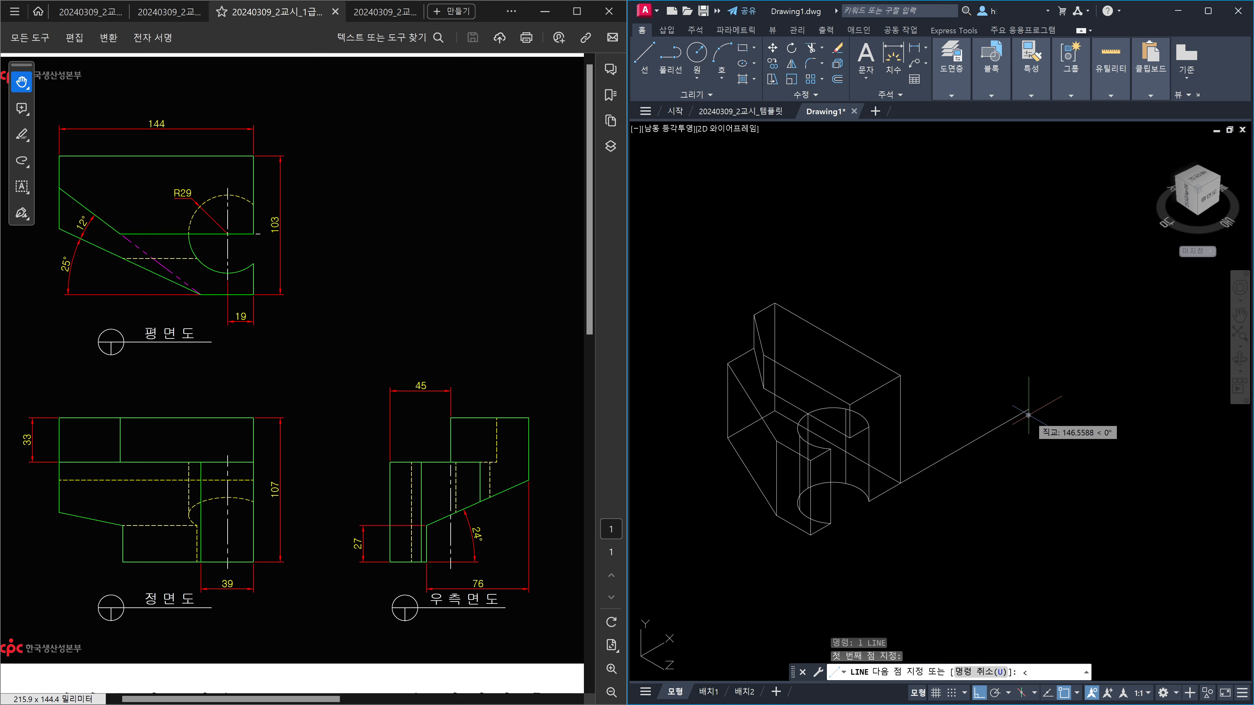
pyautogui.write('<24')
pyautogui.press('Return')
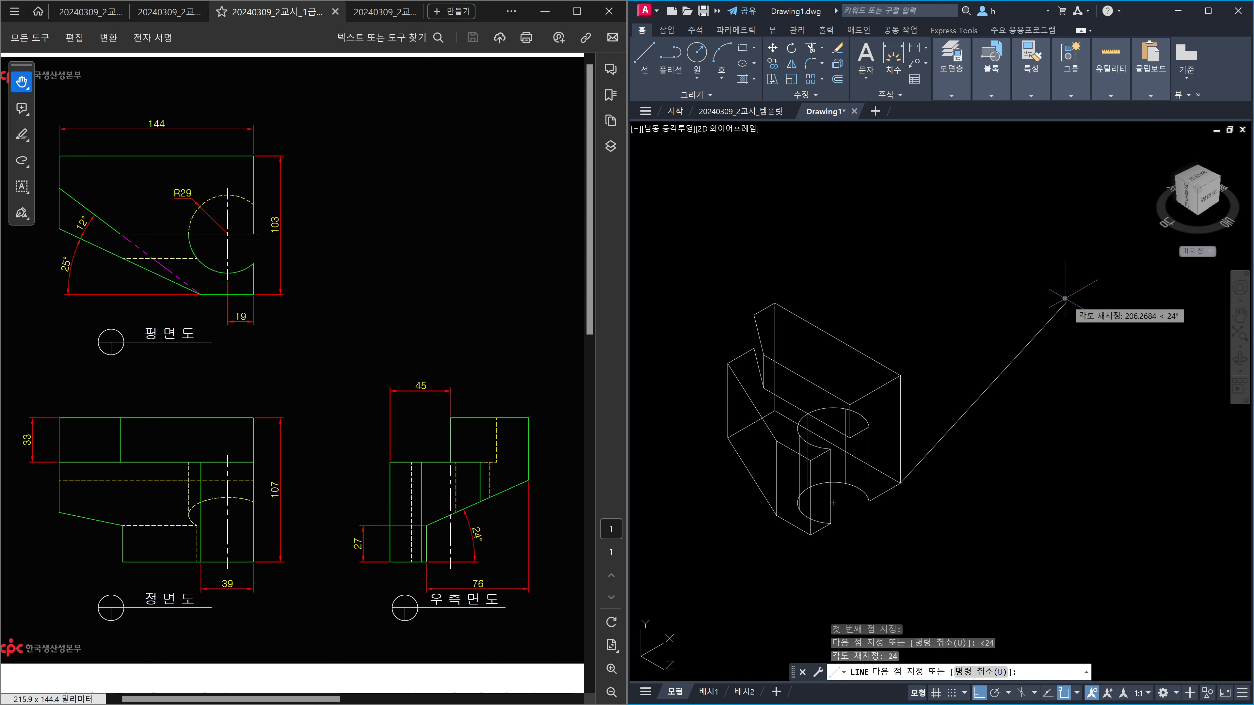
pyautogui.click(1068, 295)
pyautogui.press('Escape')
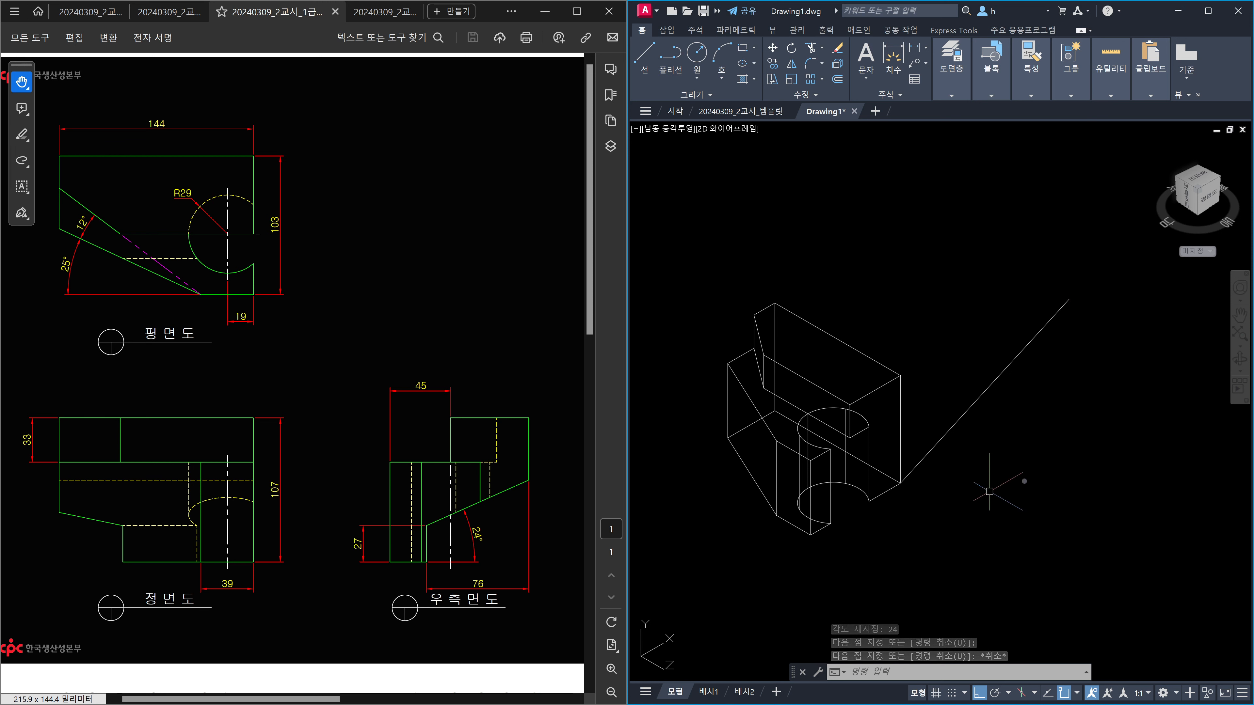
# Move the 24° line 76 mm toward the front of the block, in the UCS negative X direction.
pyautogui.press('Escape')
pyautogui.press('Escape')
pyautogui.write('m')
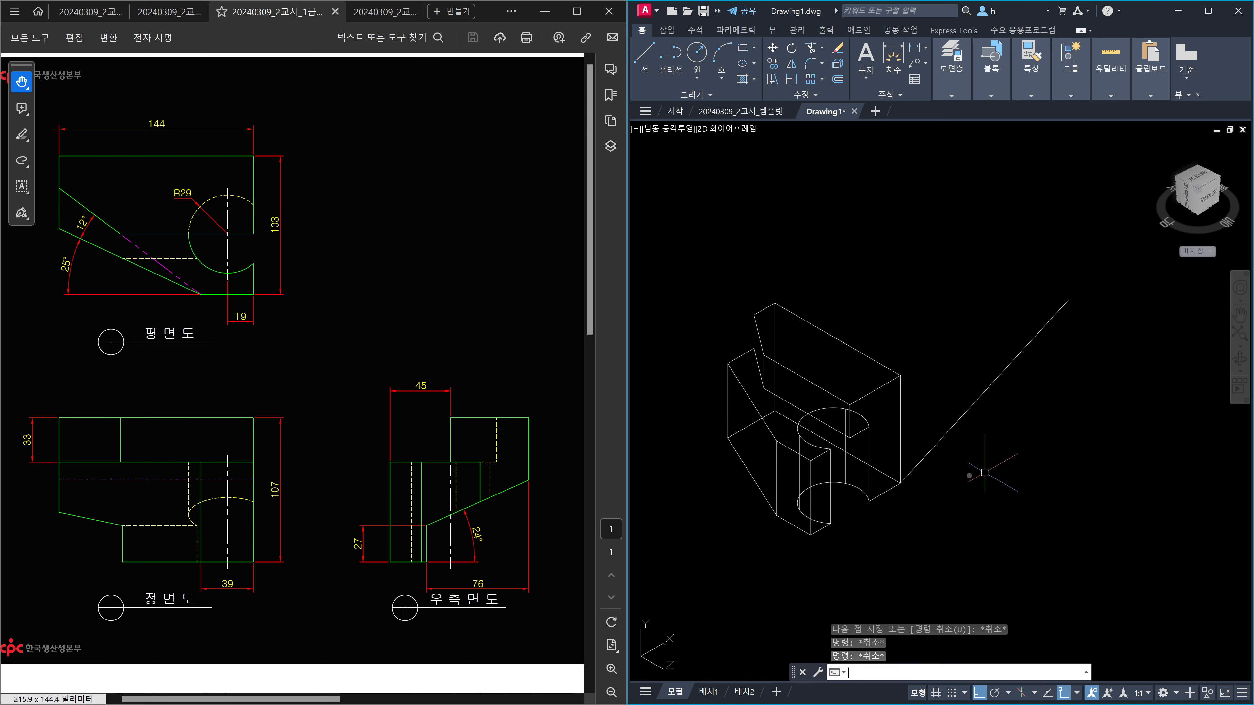
pyautogui.press('Return')
pyautogui.click(996, 480)
pyautogui.click(942, 408)
pyautogui.press('Return')
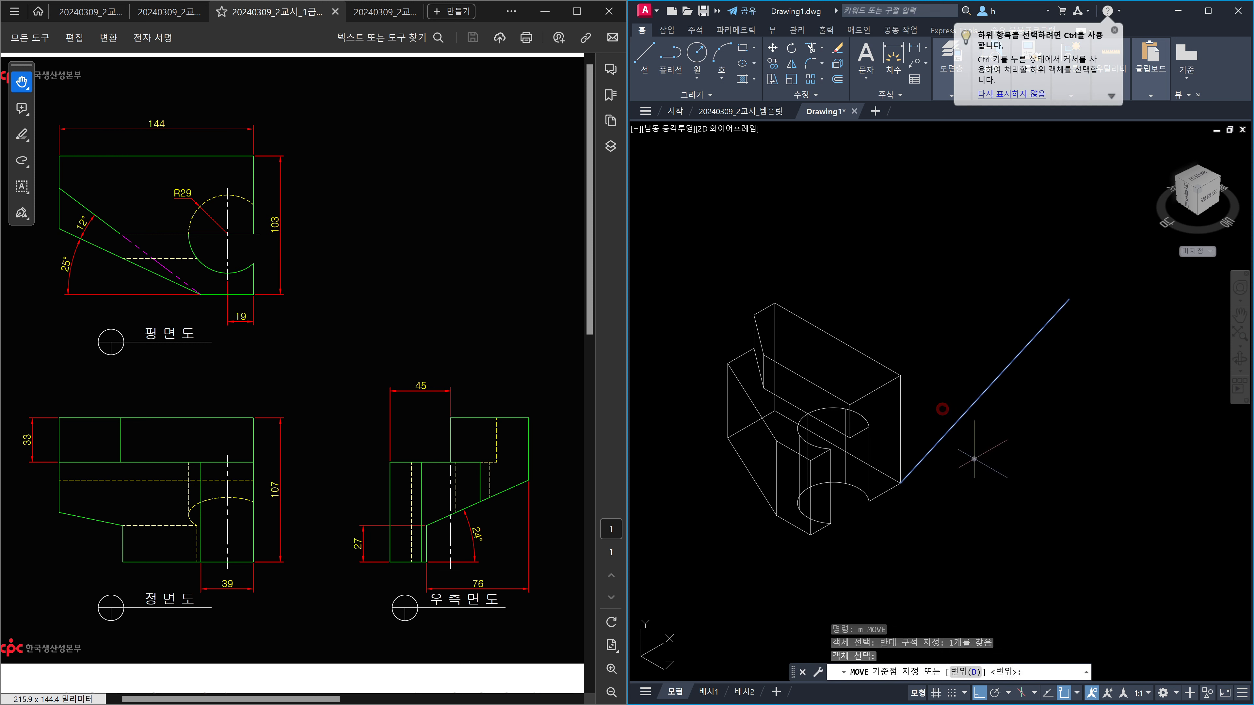
pyautogui.click(972, 459)
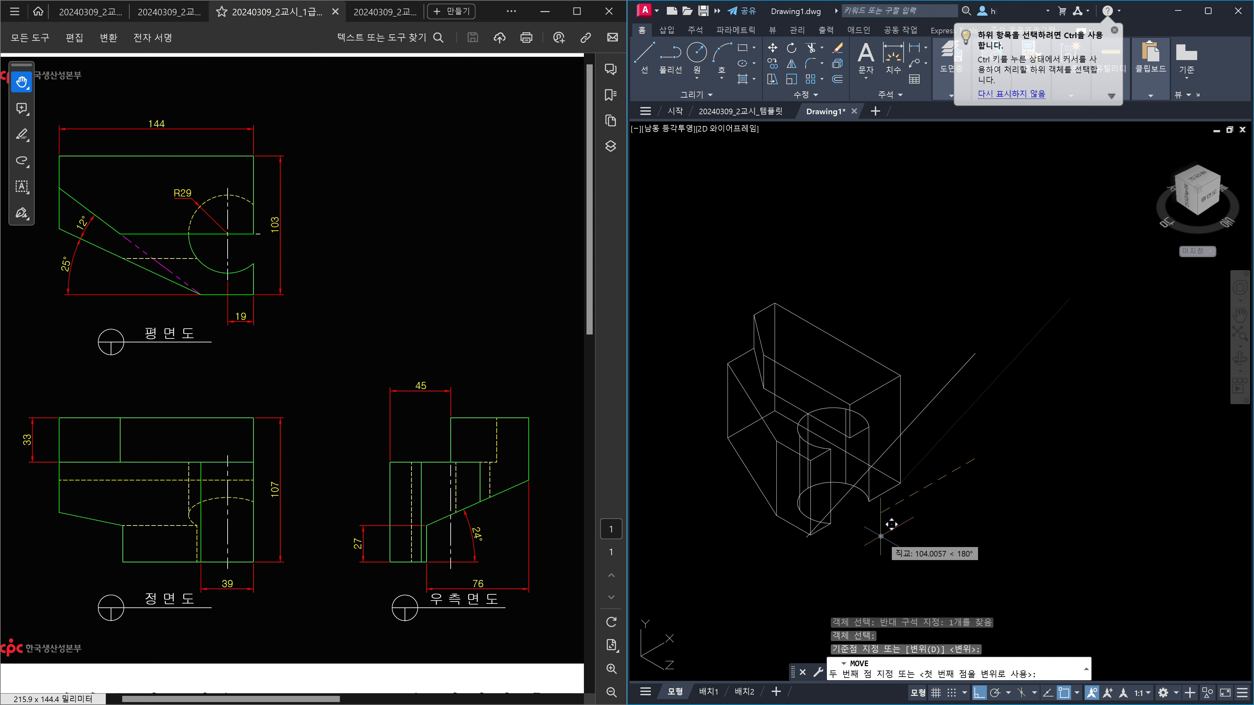
pyautogui.write('76')
pyautogui.press('Return')
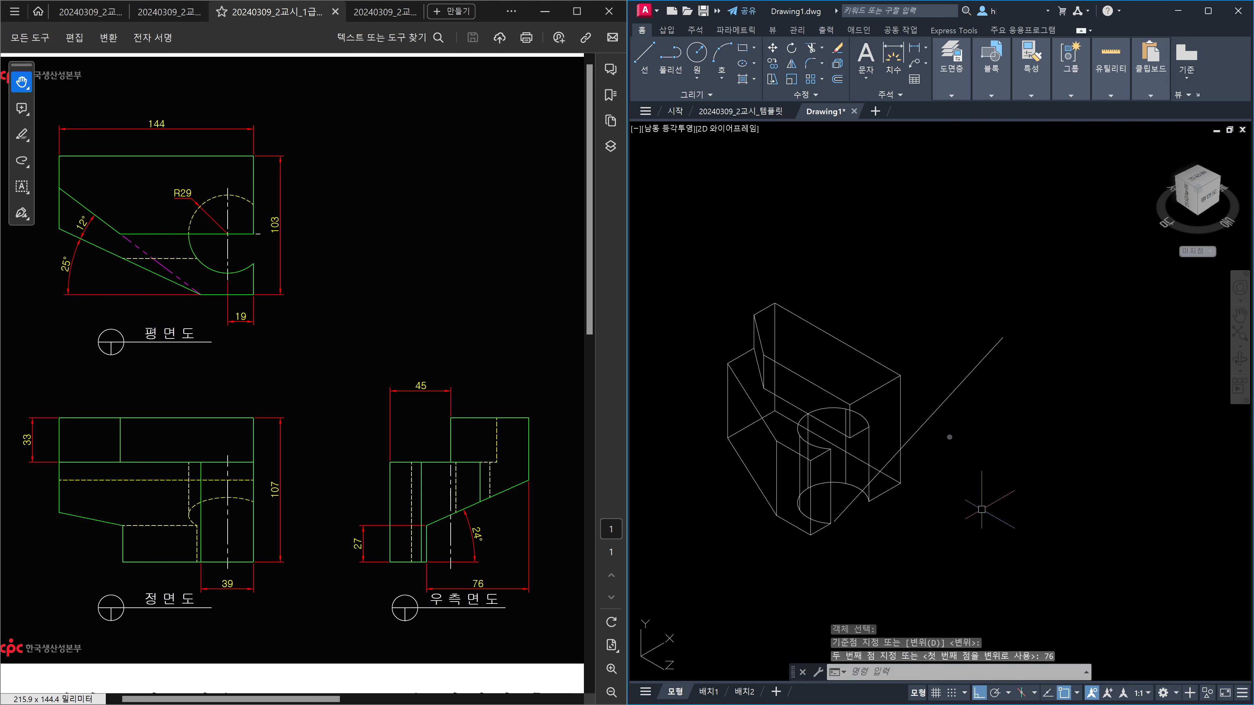
# Move the 24° line 27 mm straight up.
pyautogui.write('m')
pyautogui.press('Return')
pyautogui.click(932, 415)
pyautogui.press('Return')
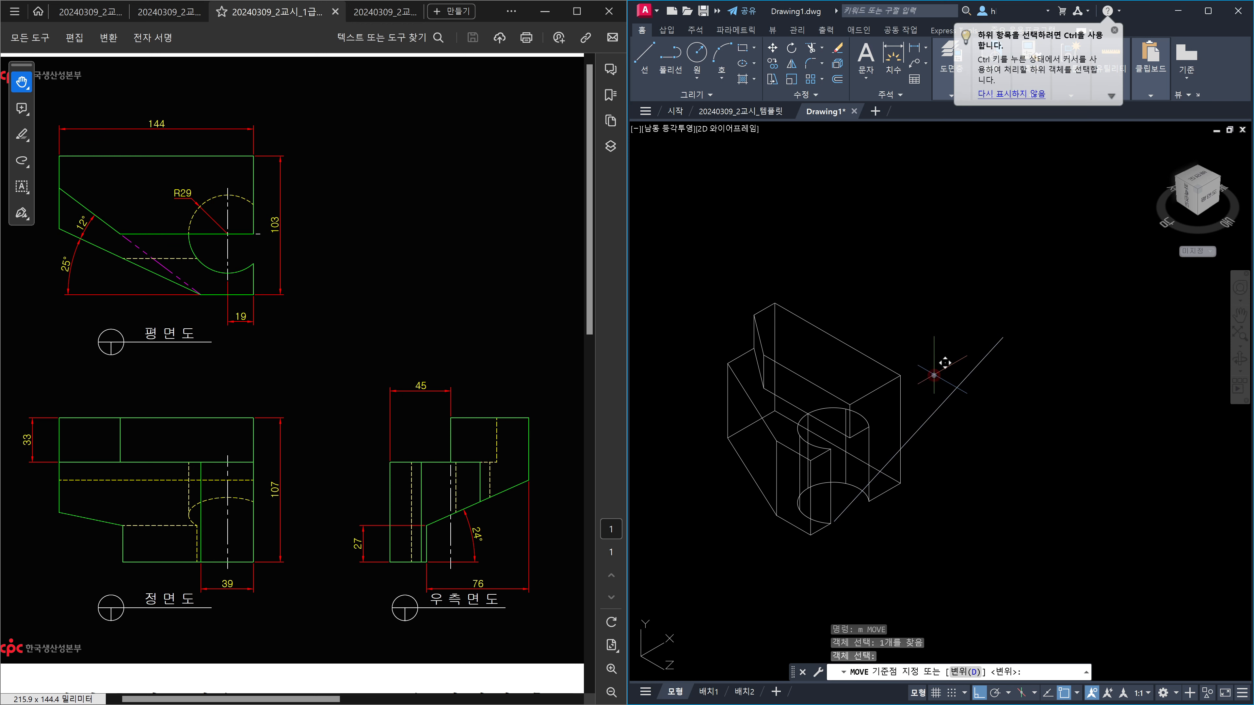
pyautogui.click(933, 375)
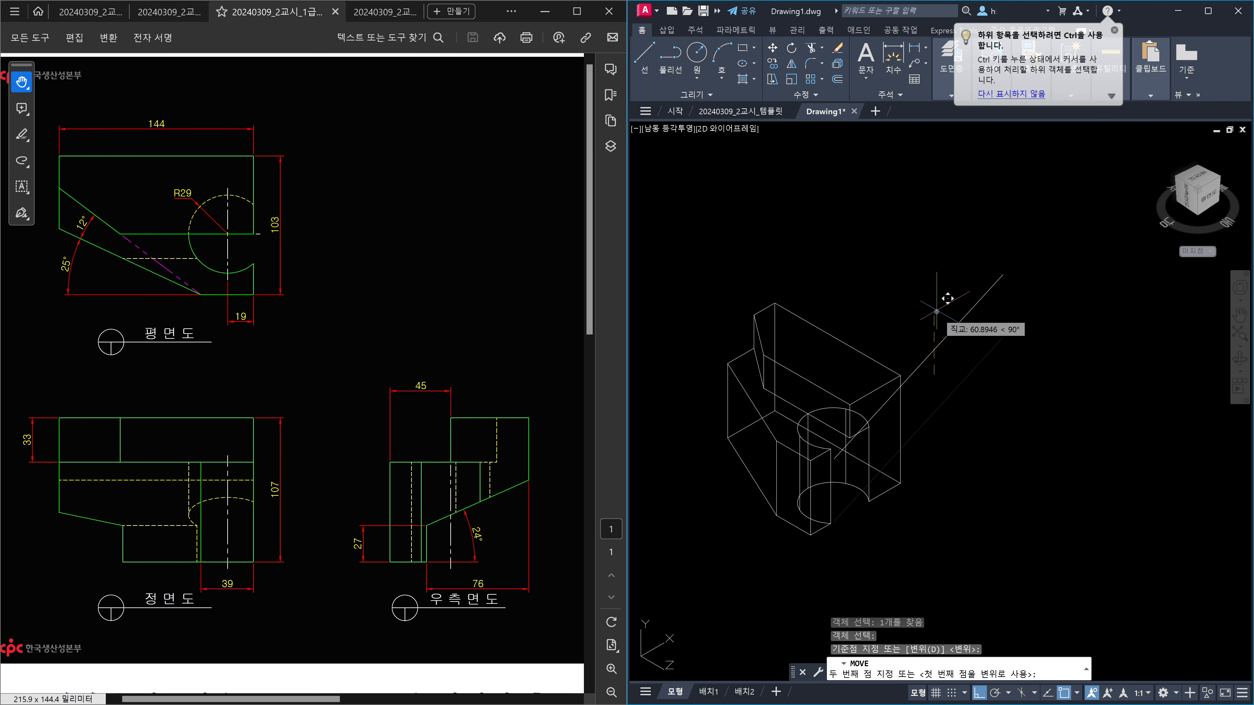
pyautogui.write('27')
pyautogui.press('Return')
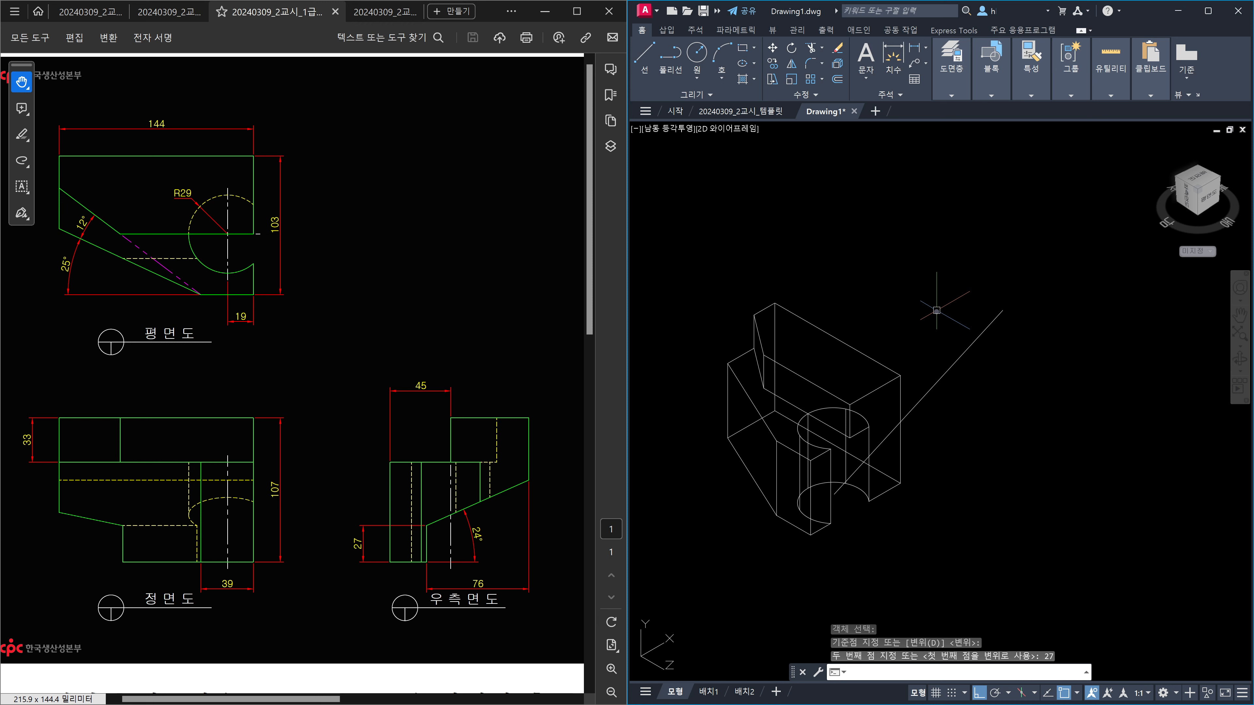
pyautogui.write('x')
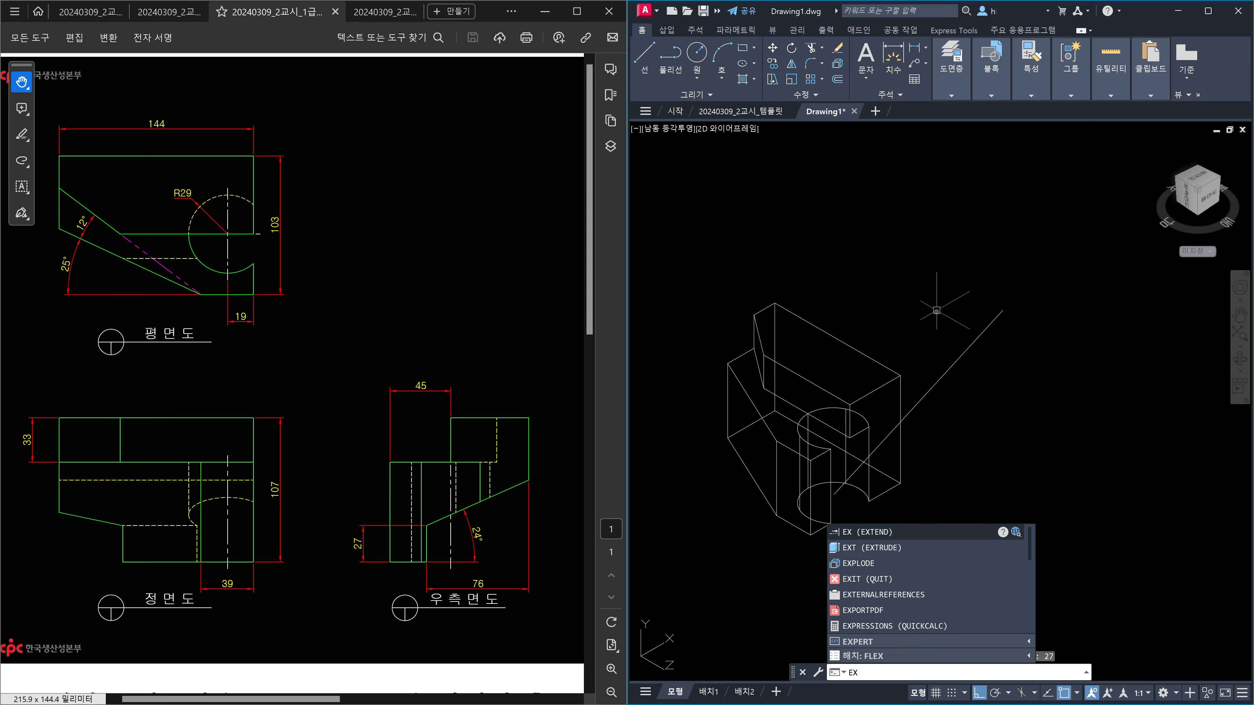
pyautogui.press('Return')
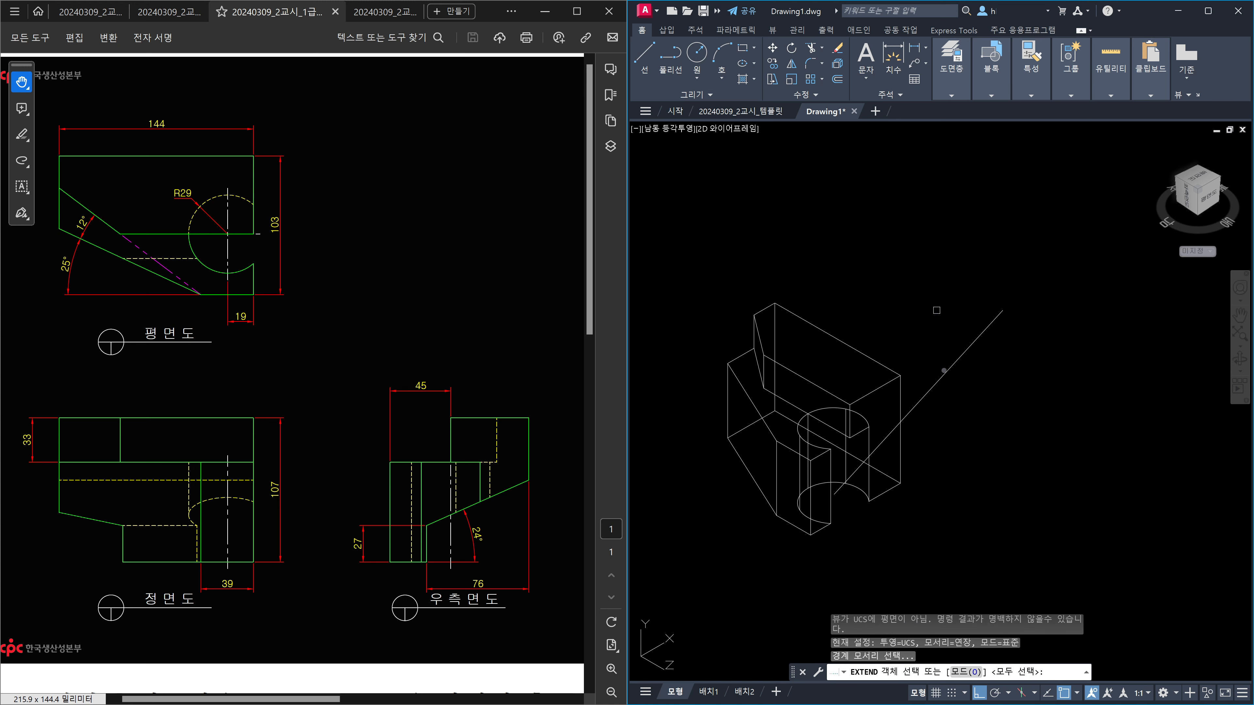
pyautogui.click(949, 370)
pyautogui.press('Return')
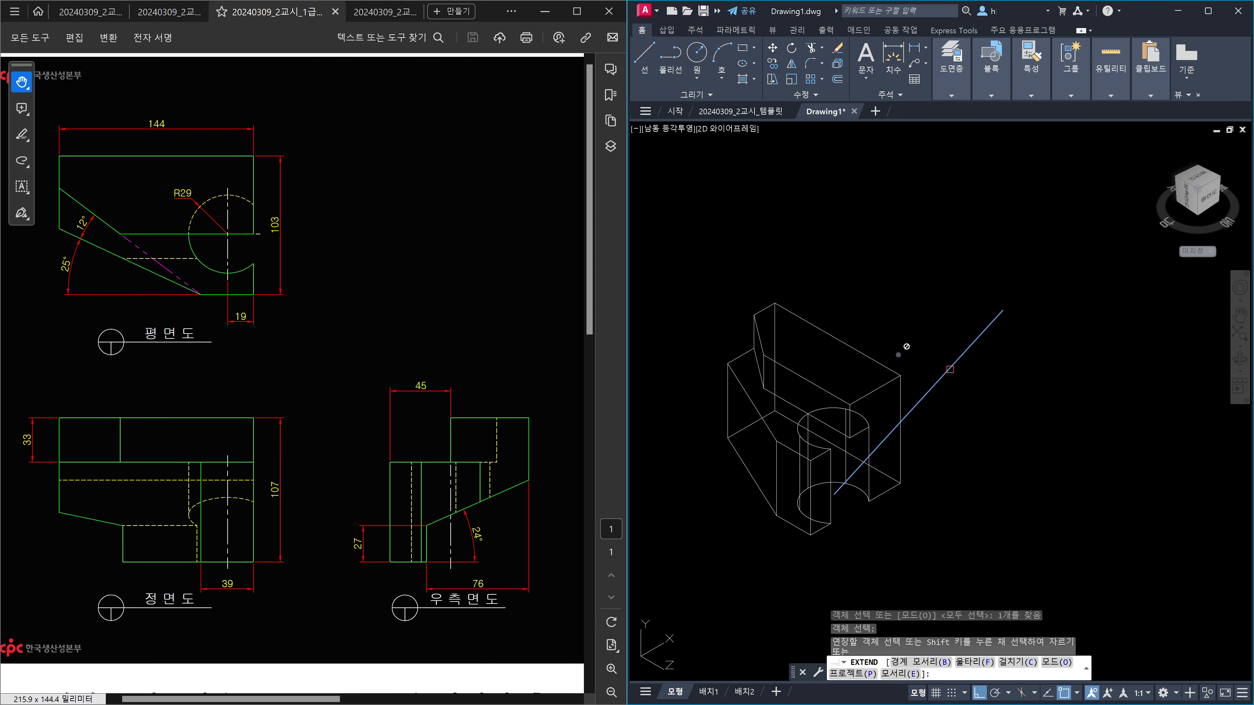
pyautogui.click(949, 369)
pyautogui.press('Escape')
pyautogui.press('Escape')
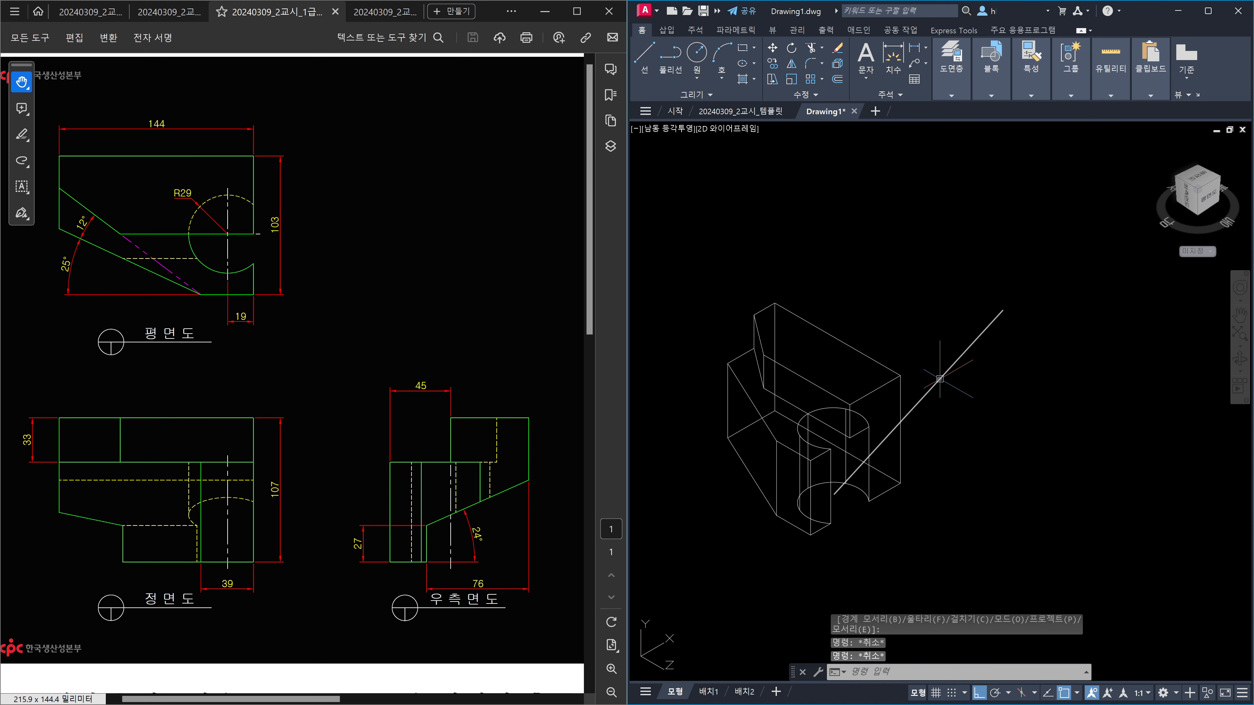
# Extrude the 24° line about 257 mm along the block's length to form a sloped surface beyond both ends.
pyautogui.write('ext')
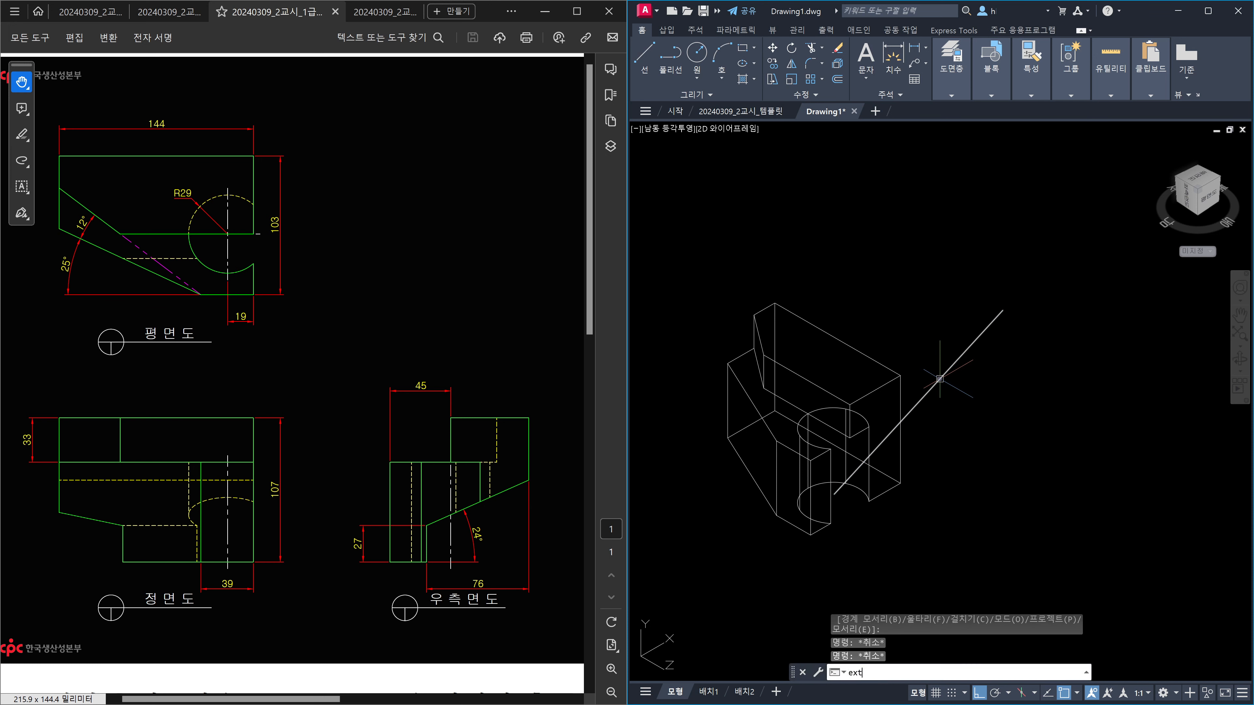
pyautogui.press('Return')
pyautogui.click(939, 379)
pyautogui.press('Return')
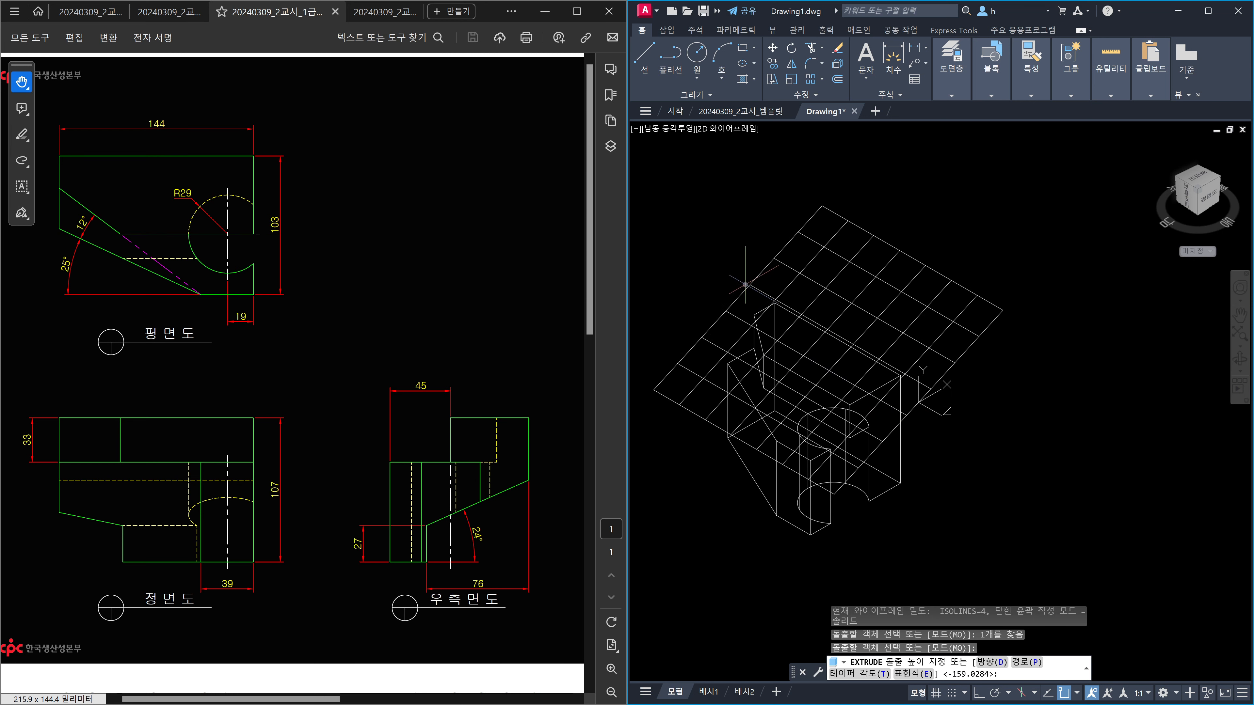
pyautogui.click(708, 248)
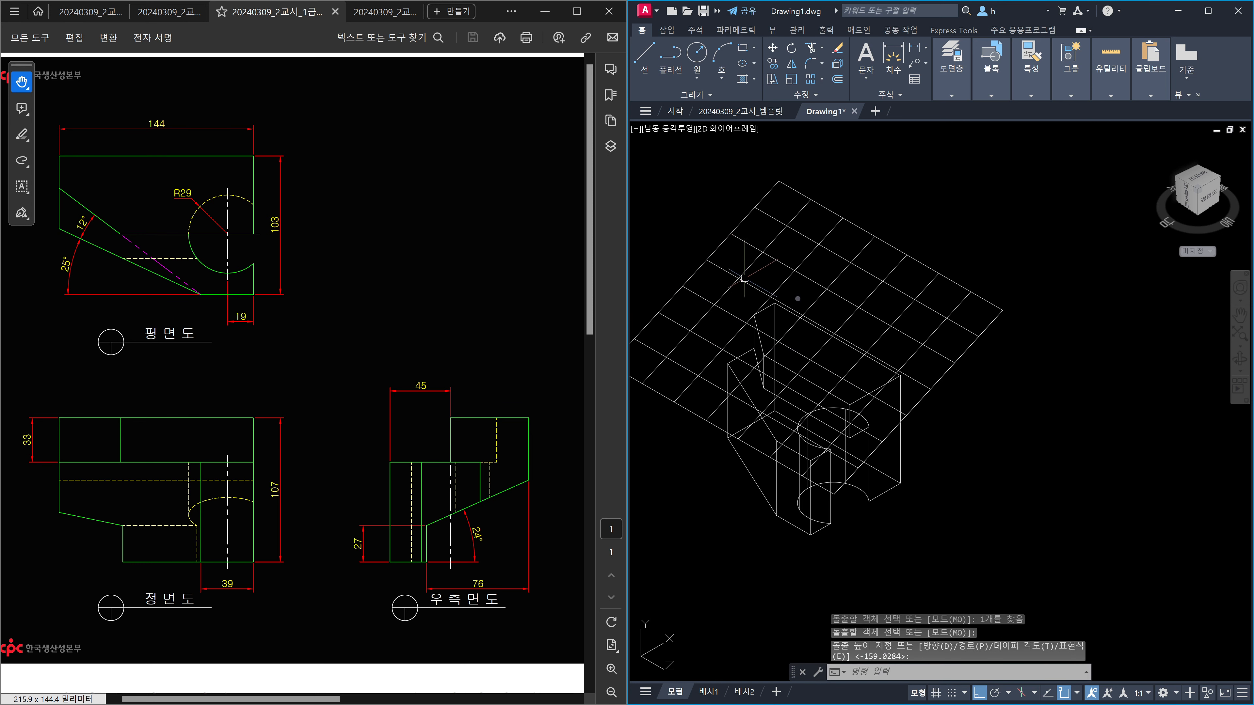
pyautogui.press('Escape')
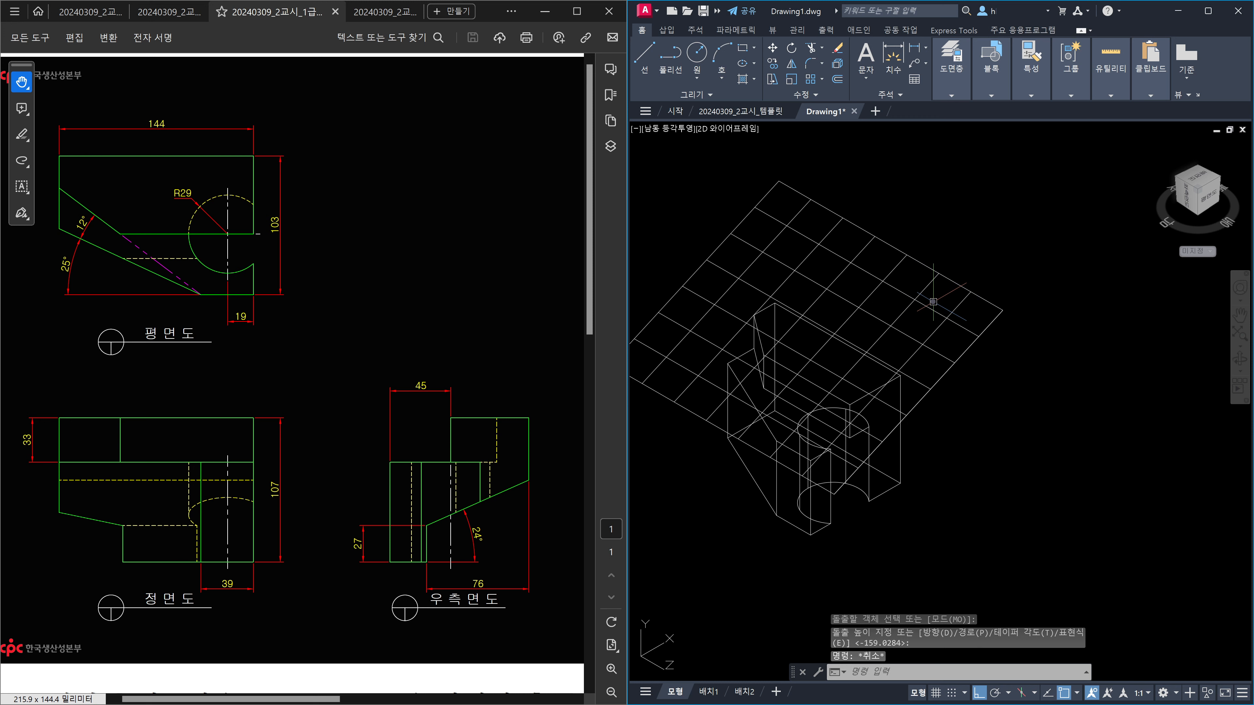
# Extrude the sloped surface straight down past the block's base, using the Direction option with two vertically aligned points.
pyautogui.write('ext')
pyautogui.press('Return')
pyautogui.click(937, 318)
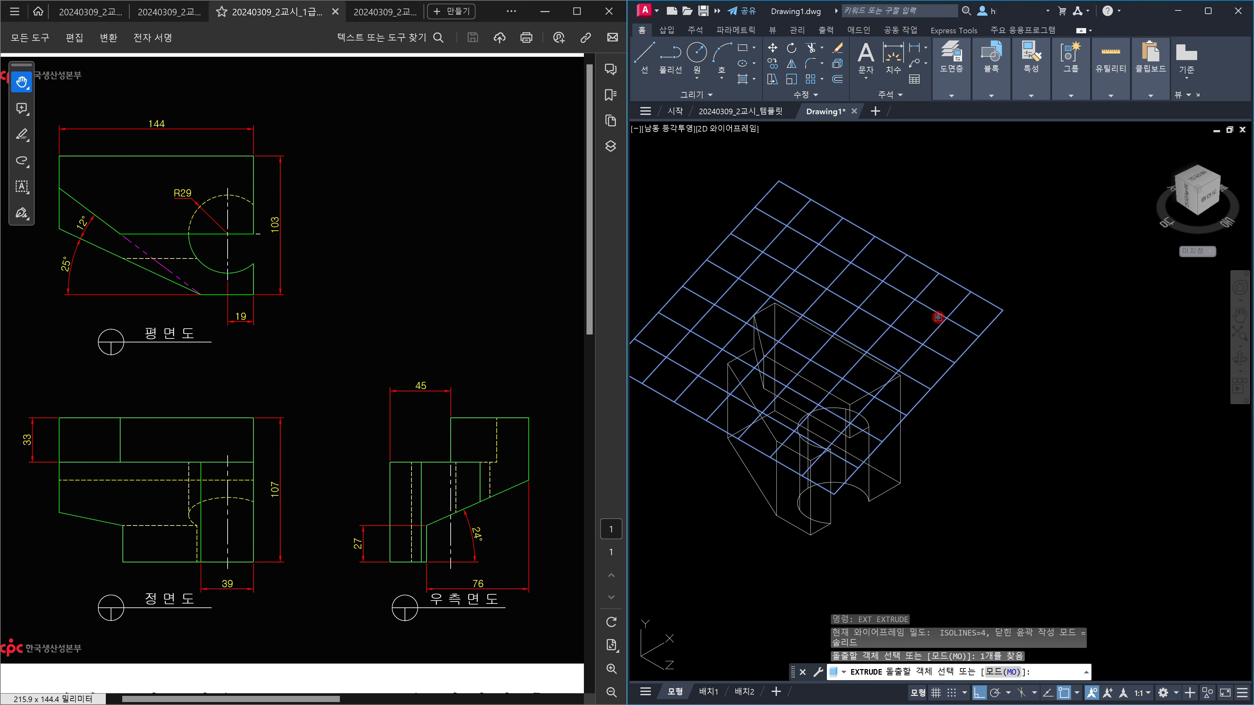
pyautogui.press('Return')
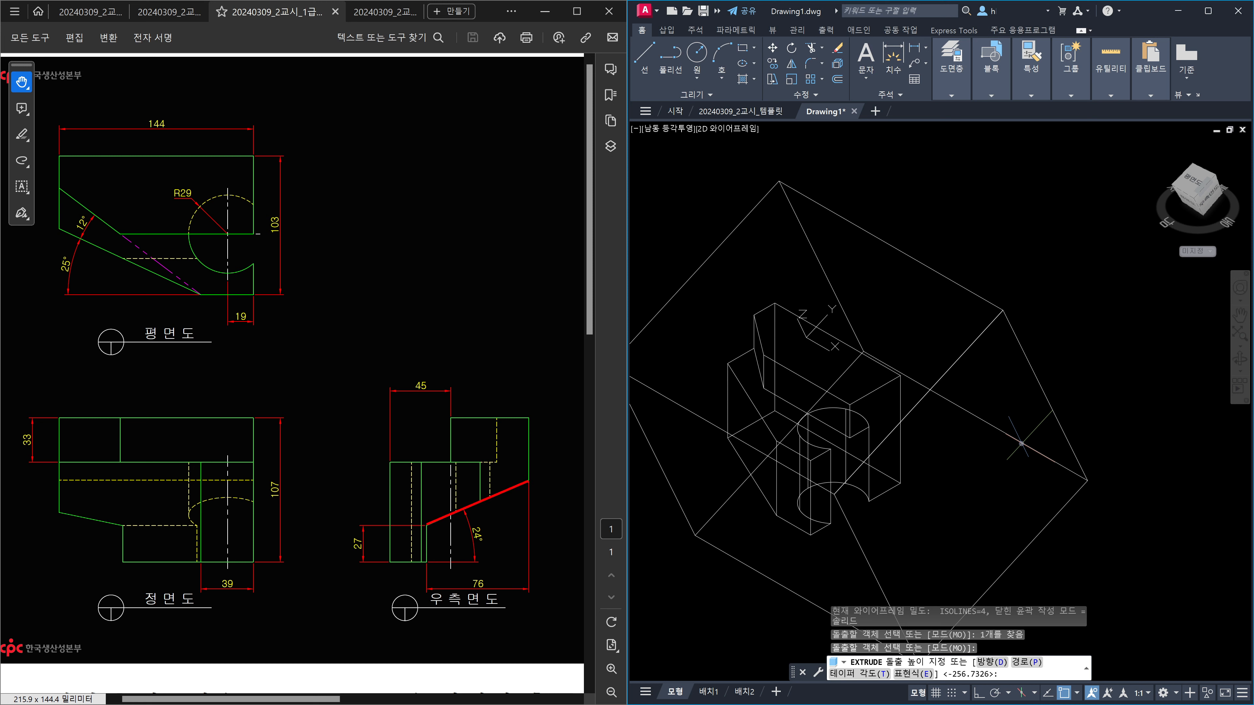
pyautogui.moveTo(503, 498); pyautogui.dragTo(505, 491)
pyautogui.moveTo(531, 482); pyautogui.dragTo(559, 563)
pyautogui.moveTo(427, 525); pyautogui.dragTo(456, 598)
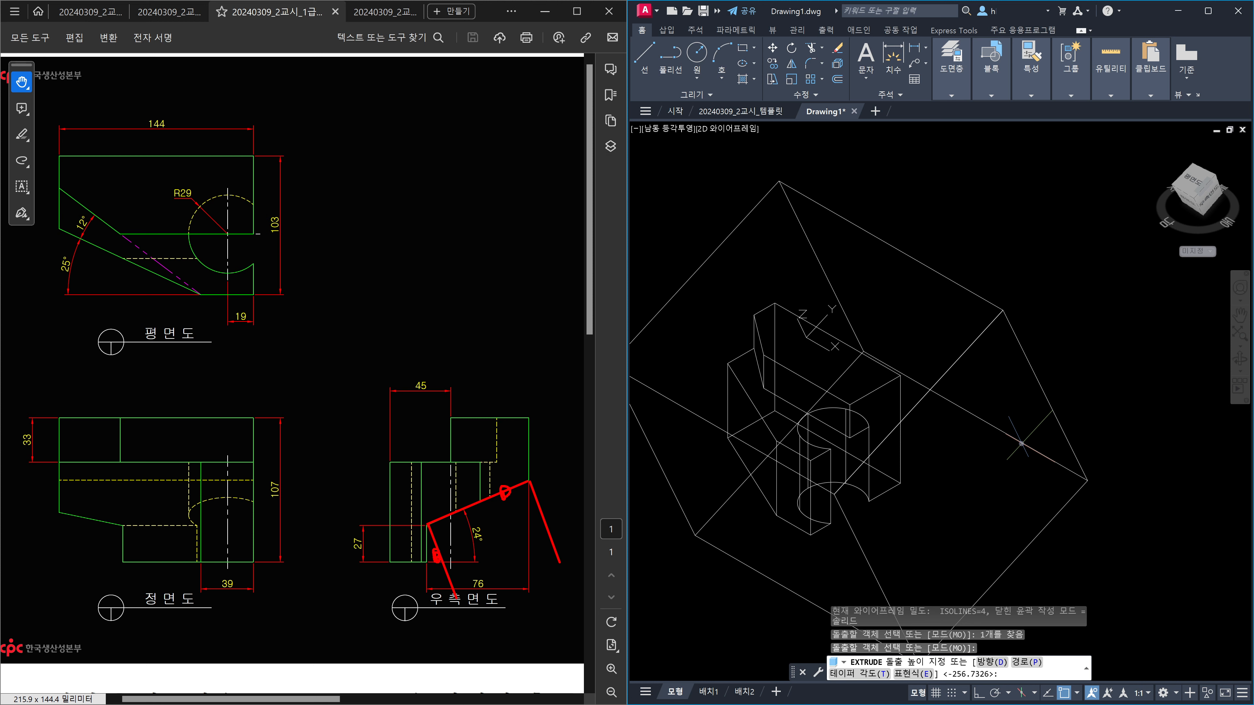
pyautogui.moveTo(425, 527)
pyautogui.mouseDown()
pyautogui.moveTo(424, 602)
pyautogui.moveTo(442, 581)
pyautogui.mouseUp()
pyautogui.keyDown('ctrl'); pyautogui.moveTo(973, 653); pyautogui.dragTo(1011, 672); pyautogui.keyUp('ctrl')
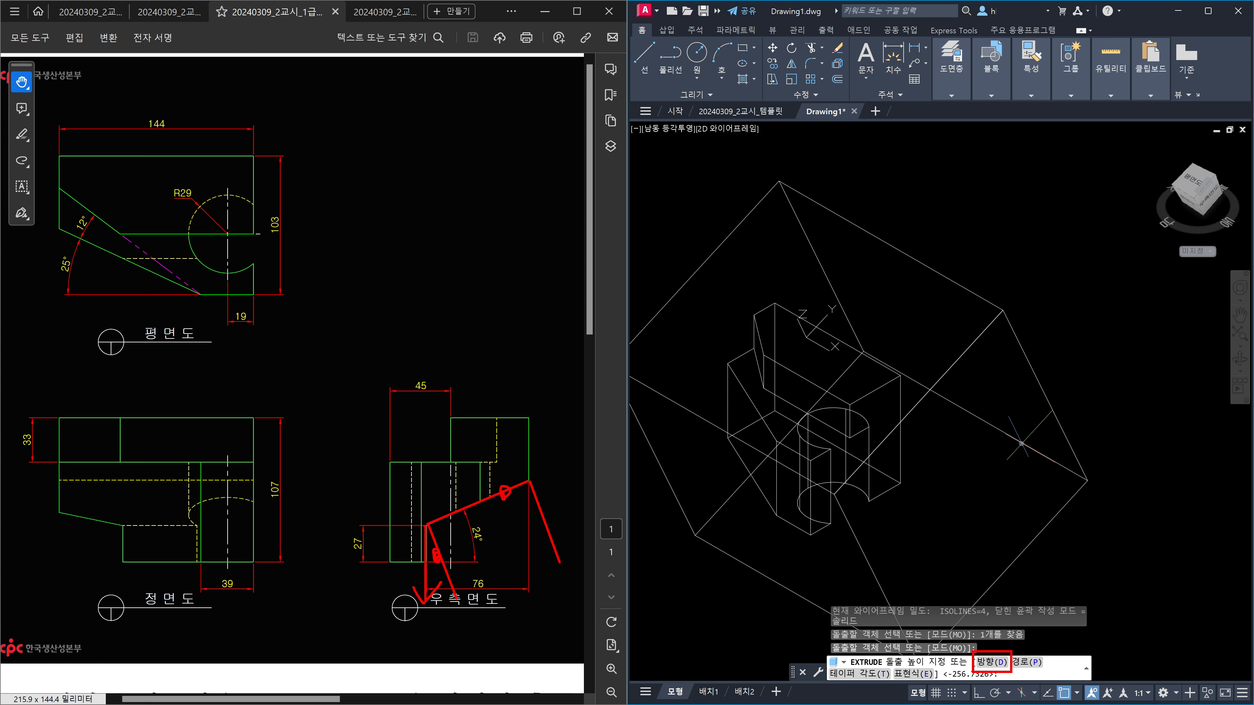
pyautogui.moveTo(424, 541)
pyautogui.mouseDown()
pyautogui.moveTo(418, 593)
pyautogui.moveTo(442, 585)
pyautogui.mouseUp()
pyautogui.press('Escape')
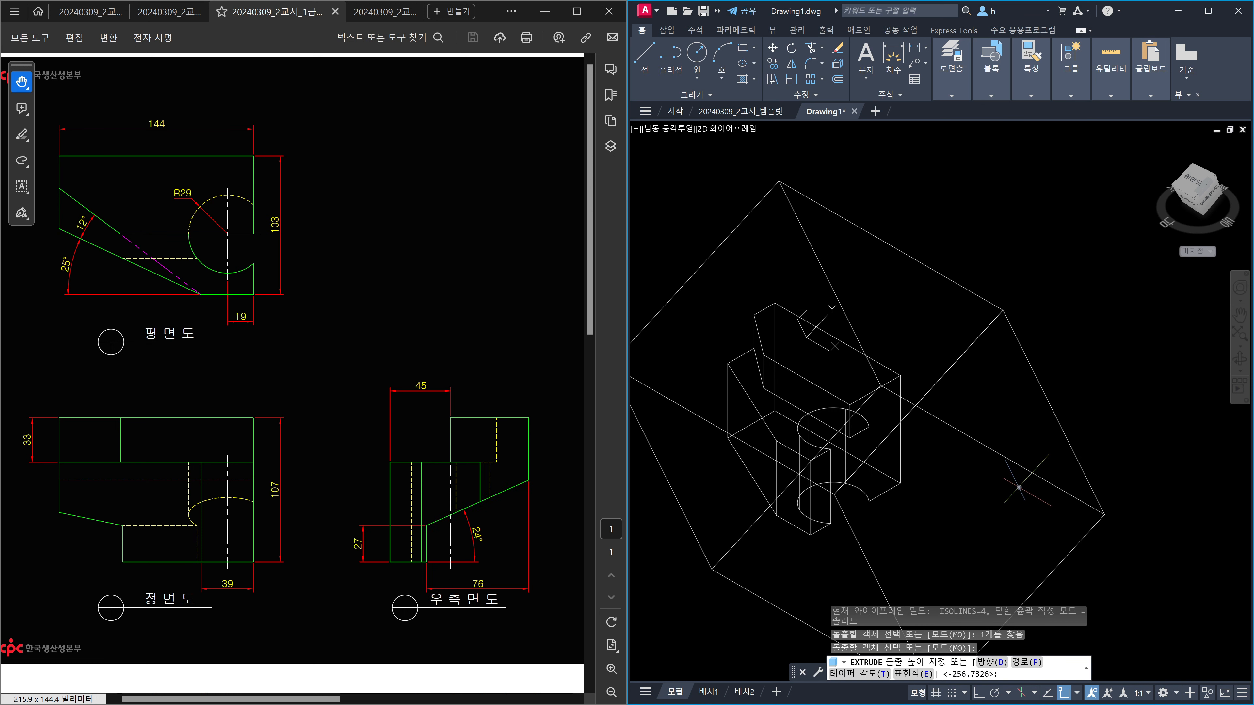
pyautogui.press('Return')
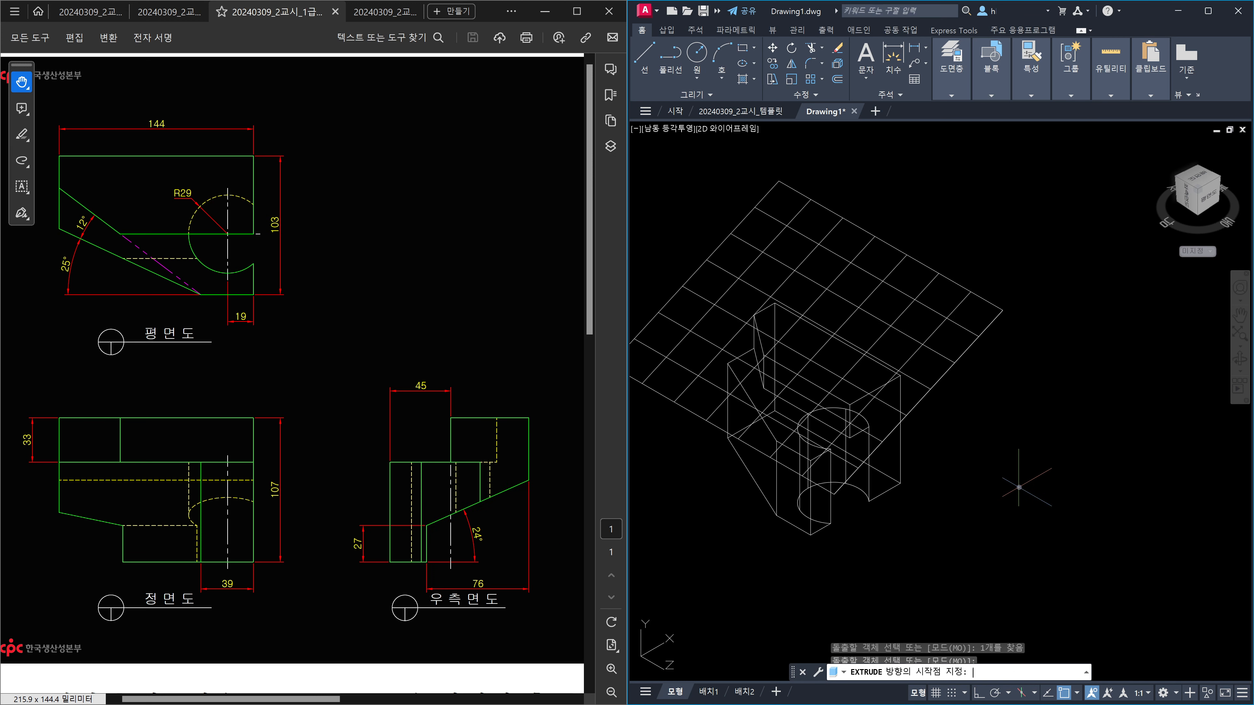
pyautogui.press('F8')
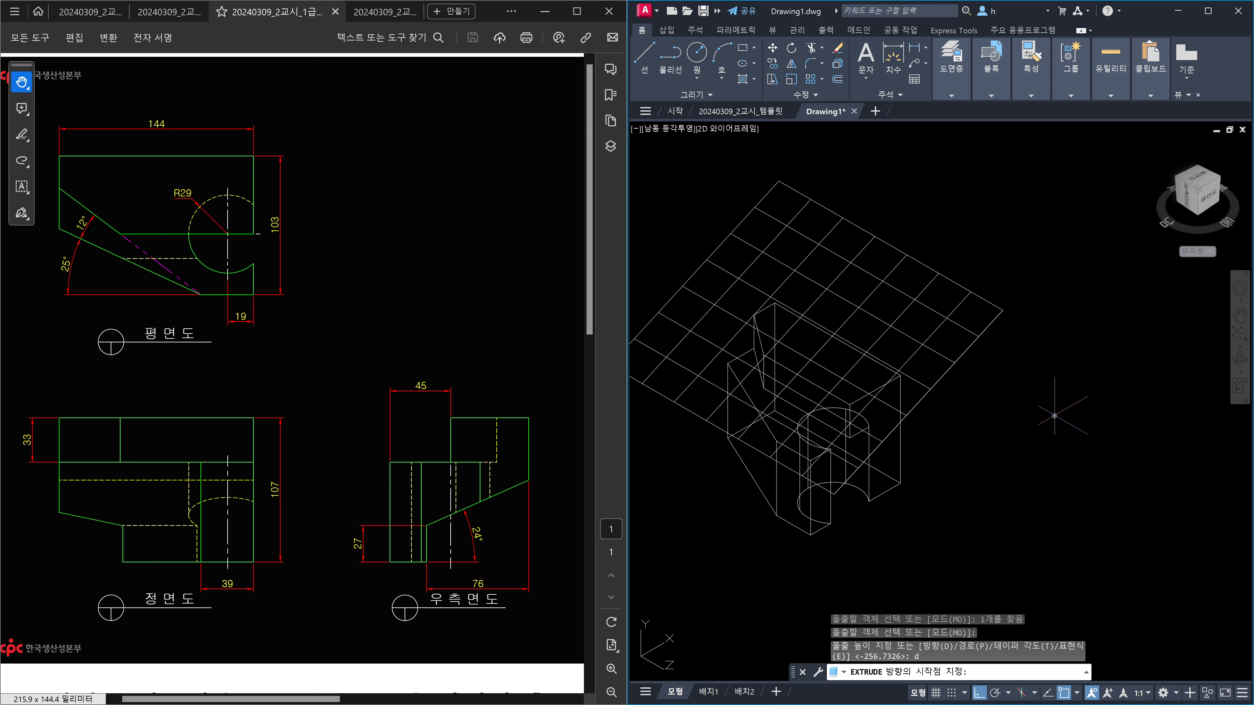
pyautogui.click(1054, 416)
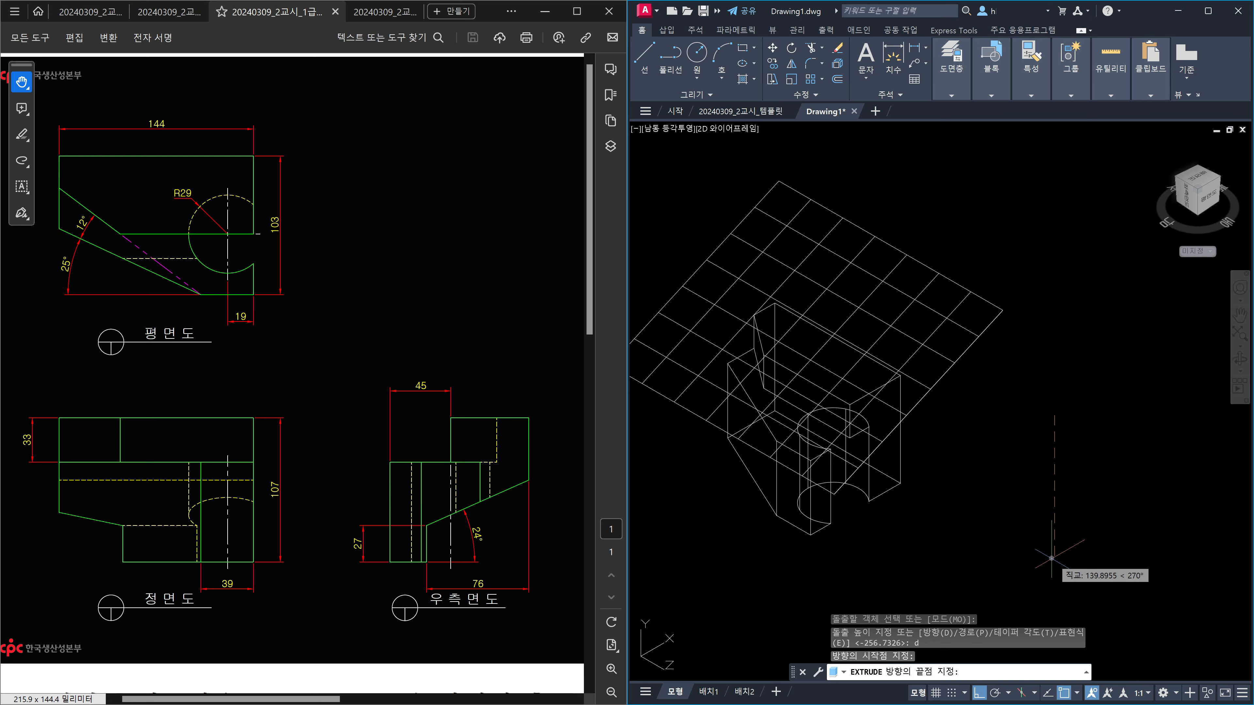
pyautogui.moveTo(373, 547)
pyautogui.mouseDown()
pyautogui.moveTo(348, 554)
pyautogui.moveTo(365, 552)
pyautogui.mouseUp()
pyautogui.moveTo(432, 562); pyautogui.dragTo(527, 562)
pyautogui.moveTo(528, 483)
pyautogui.mouseDown()
pyautogui.moveTo(527, 565)
pyautogui.moveTo(540, 549)
pyautogui.moveTo(533, 477)
pyautogui.moveTo(547, 508)
pyautogui.moveTo(538, 529)
pyautogui.mouseUp()
pyautogui.moveTo(556, 506)
pyautogui.mouseDown()
pyautogui.moveTo(563, 555)
pyautogui.moveTo(595, 514)
pyautogui.mouseUp()
pyautogui.moveTo(596, 516); pyautogui.dragTo(596, 550)
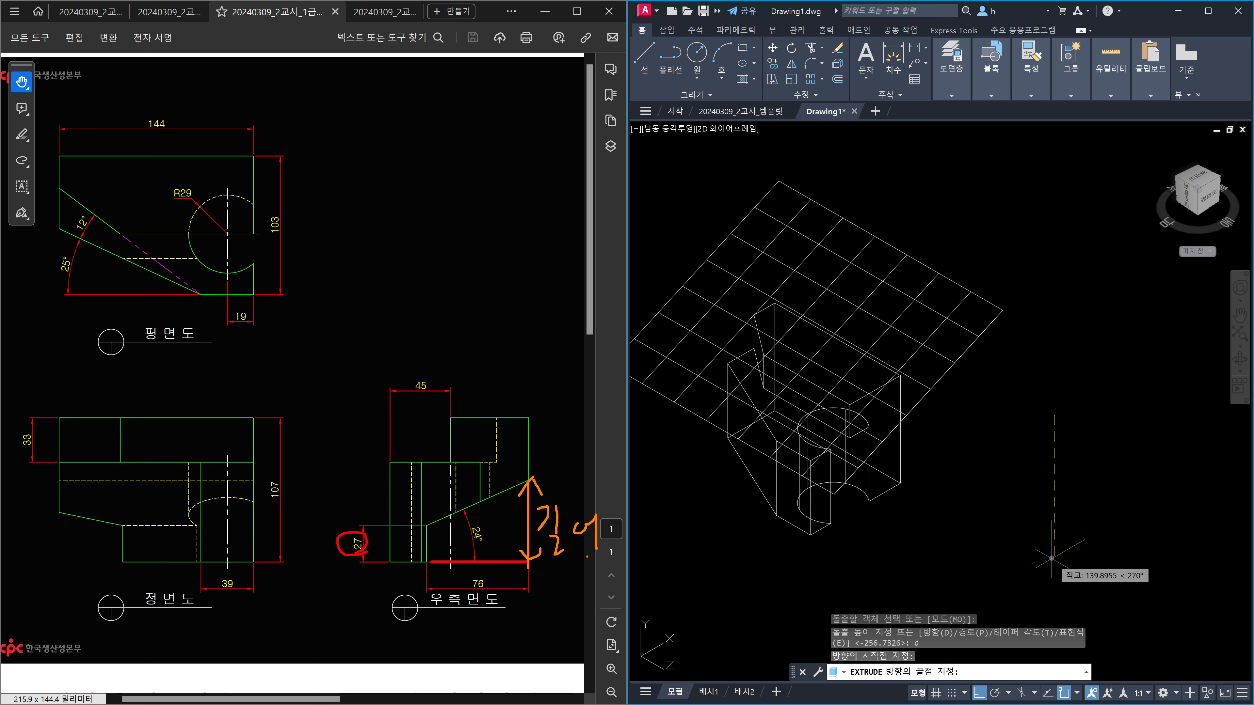
pyautogui.moveTo(1082, 461); pyautogui.dragTo(1057, 478)
pyautogui.moveTo(902, 376)
pyautogui.mouseDown()
pyautogui.moveTo(897, 477)
pyautogui.moveTo(908, 470)
pyautogui.mouseUp()
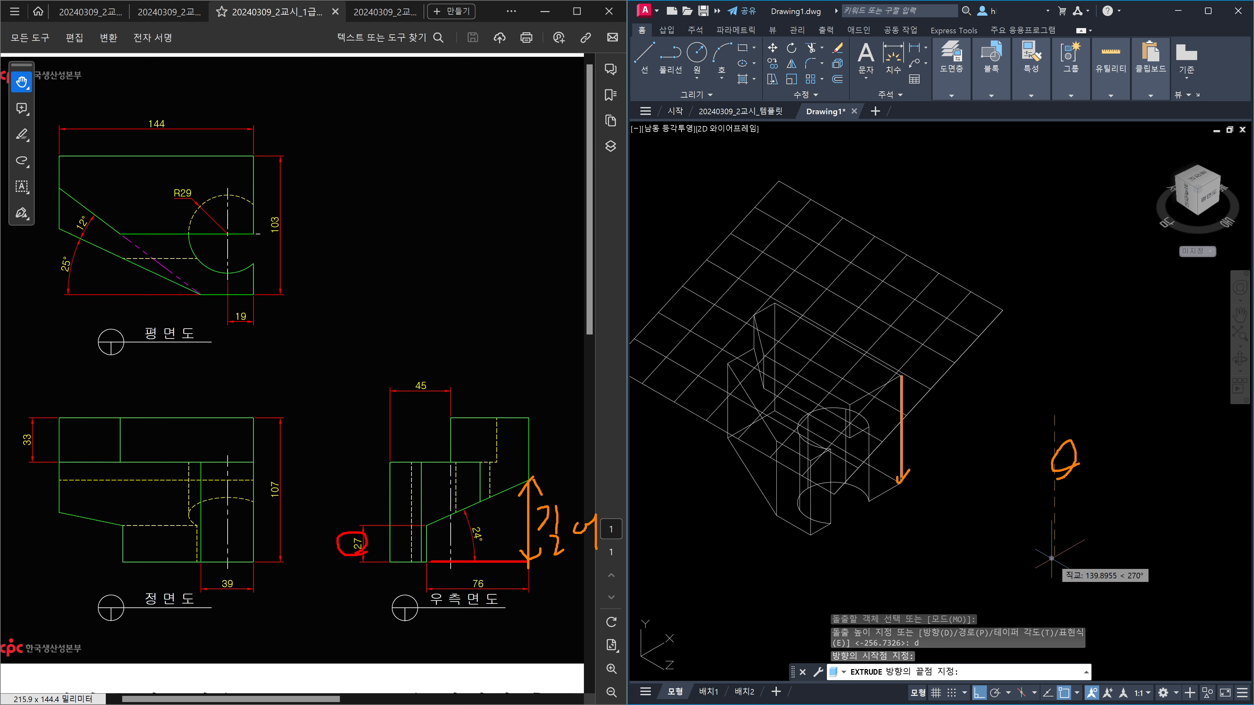
pyautogui.moveTo(892, 385); pyautogui.dragTo(913, 388)
pyautogui.moveTo(1058, 418)
pyautogui.mouseDown()
pyautogui.moveTo(1045, 558)
pyautogui.moveTo(1079, 542)
pyautogui.mouseUp()
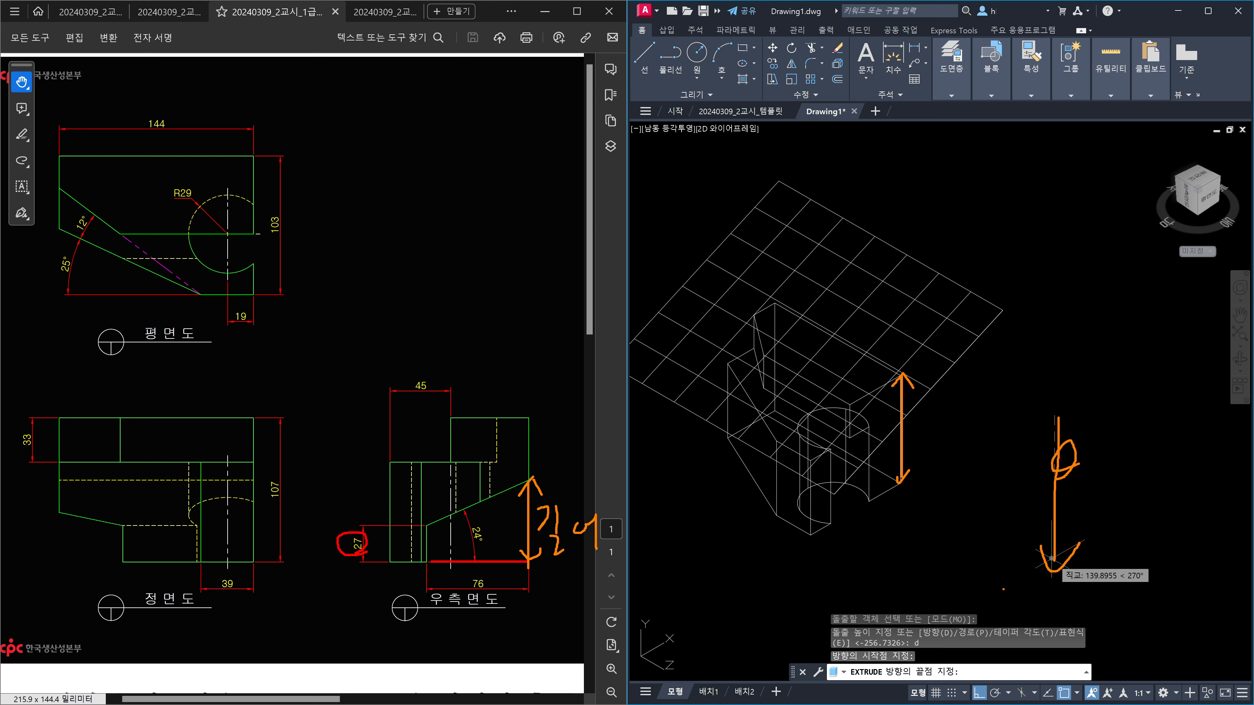
pyautogui.press('Escape')
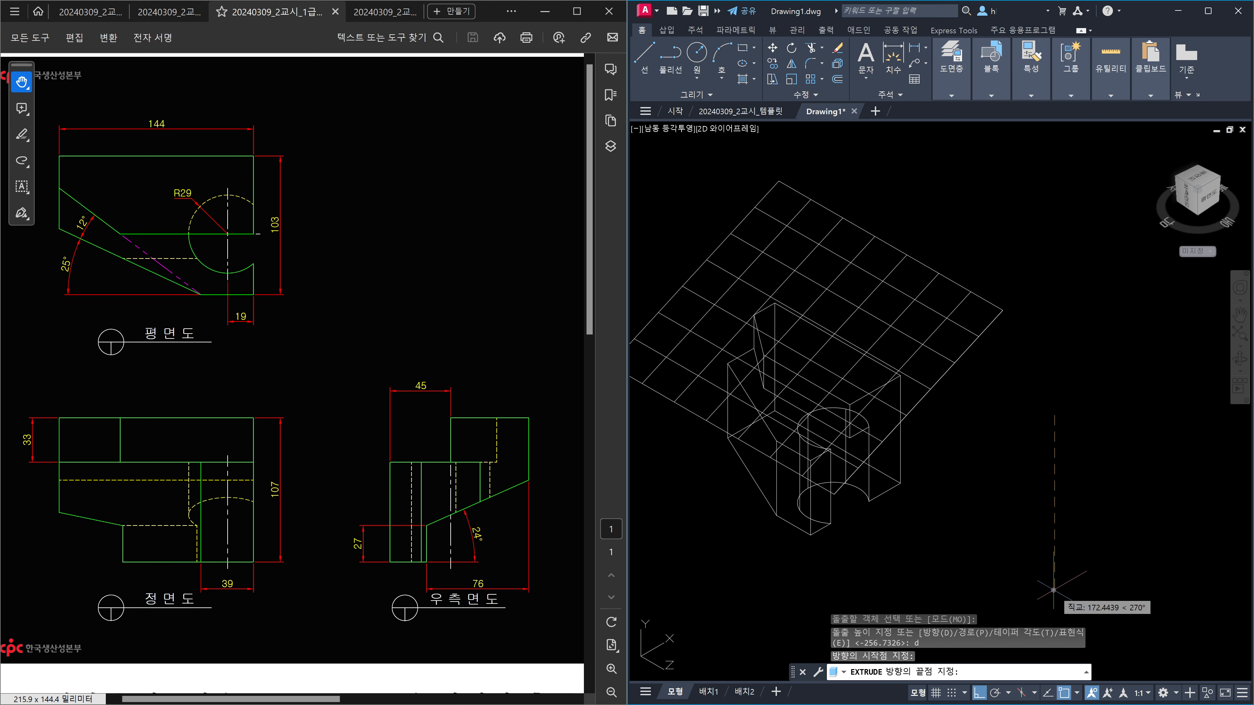
pyautogui.click(1054, 600)
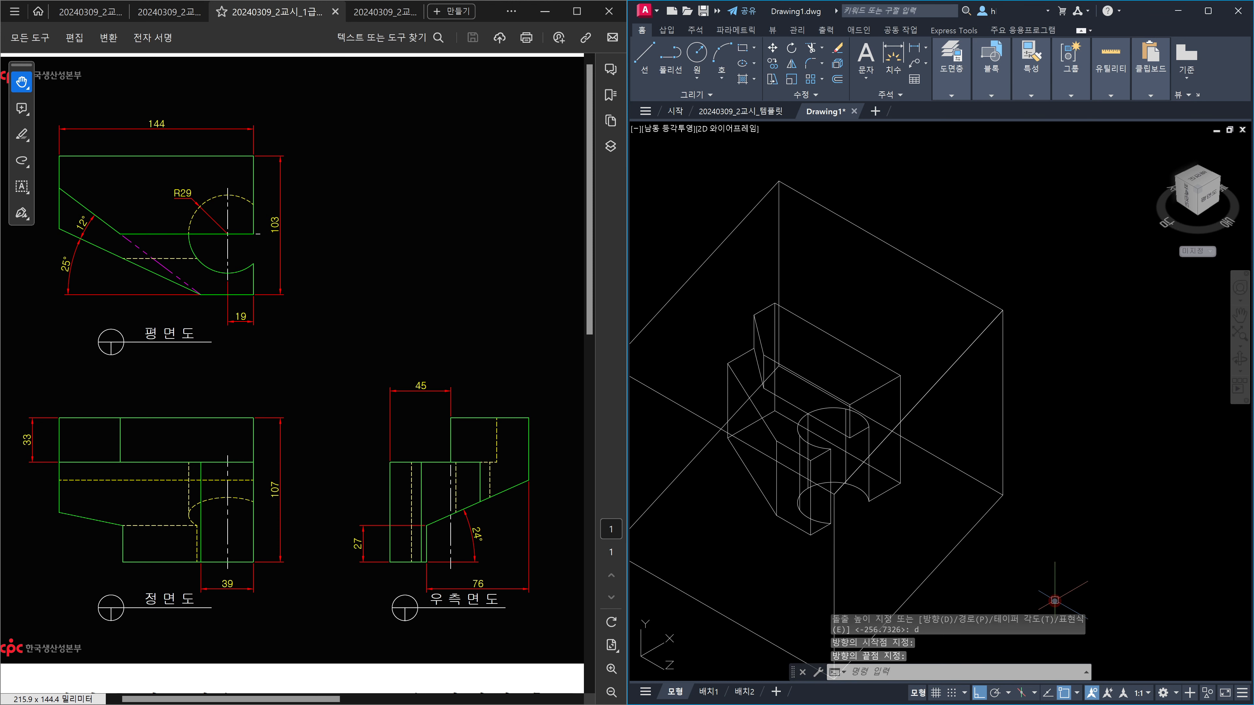
pyautogui.press('Escape')
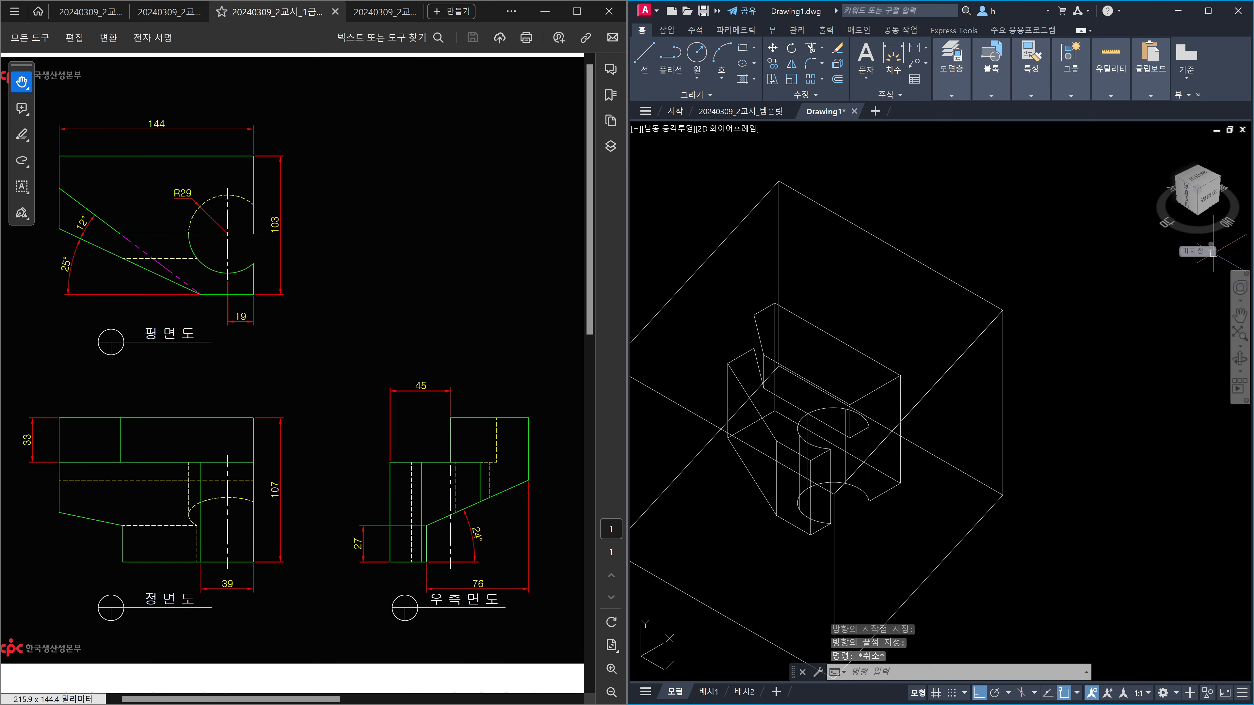
# Reset the UCS to World and set the view to southeast isometric.
pyautogui.click(1202, 197)
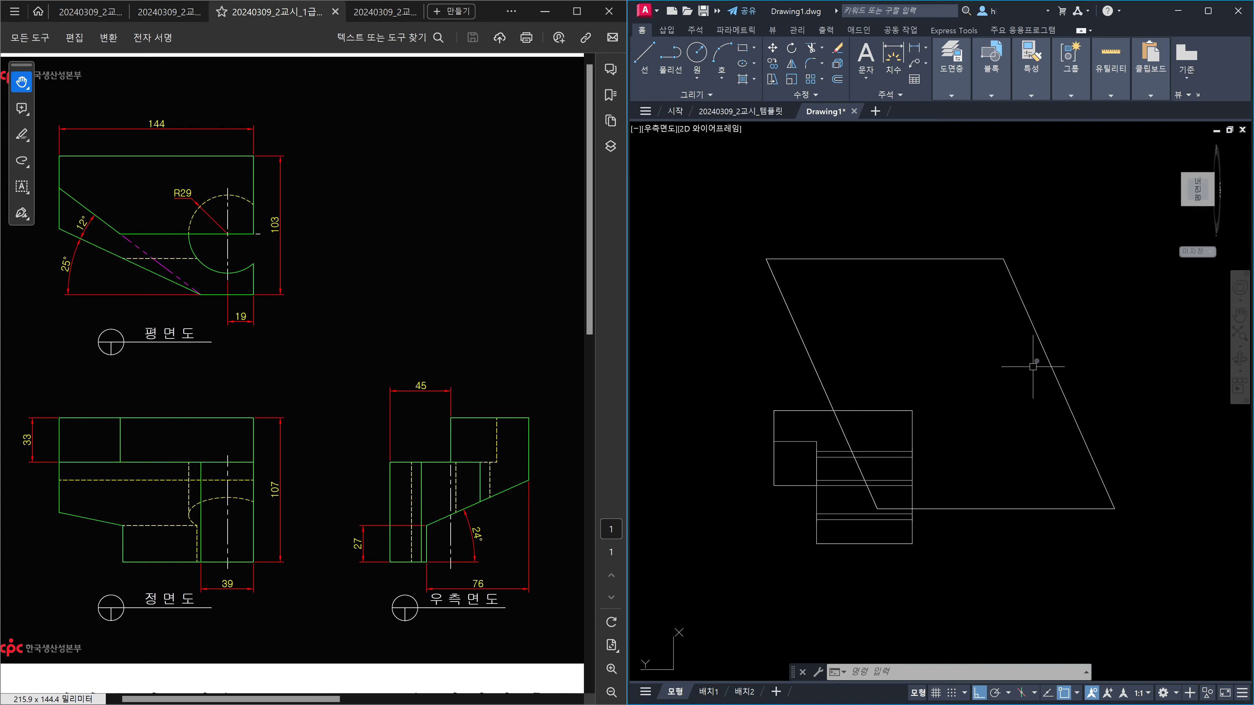
pyautogui.click(1067, 343)
pyautogui.click(1013, 332)
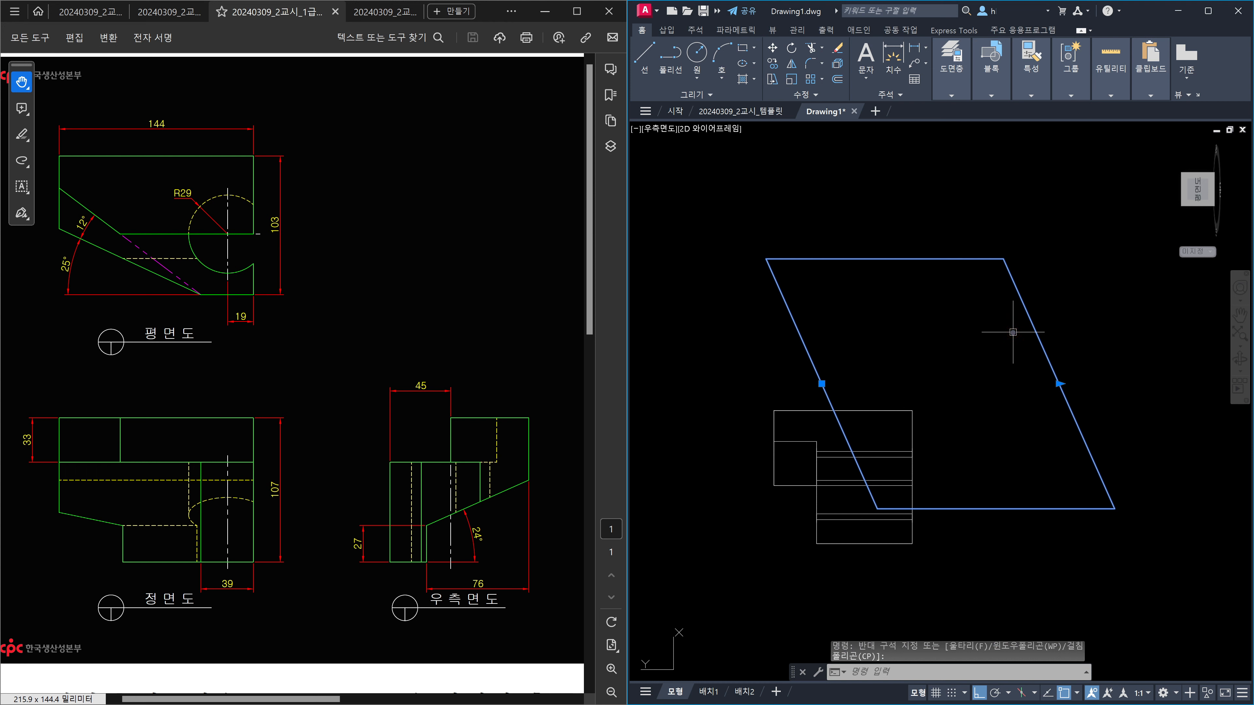
pyautogui.press('Escape')
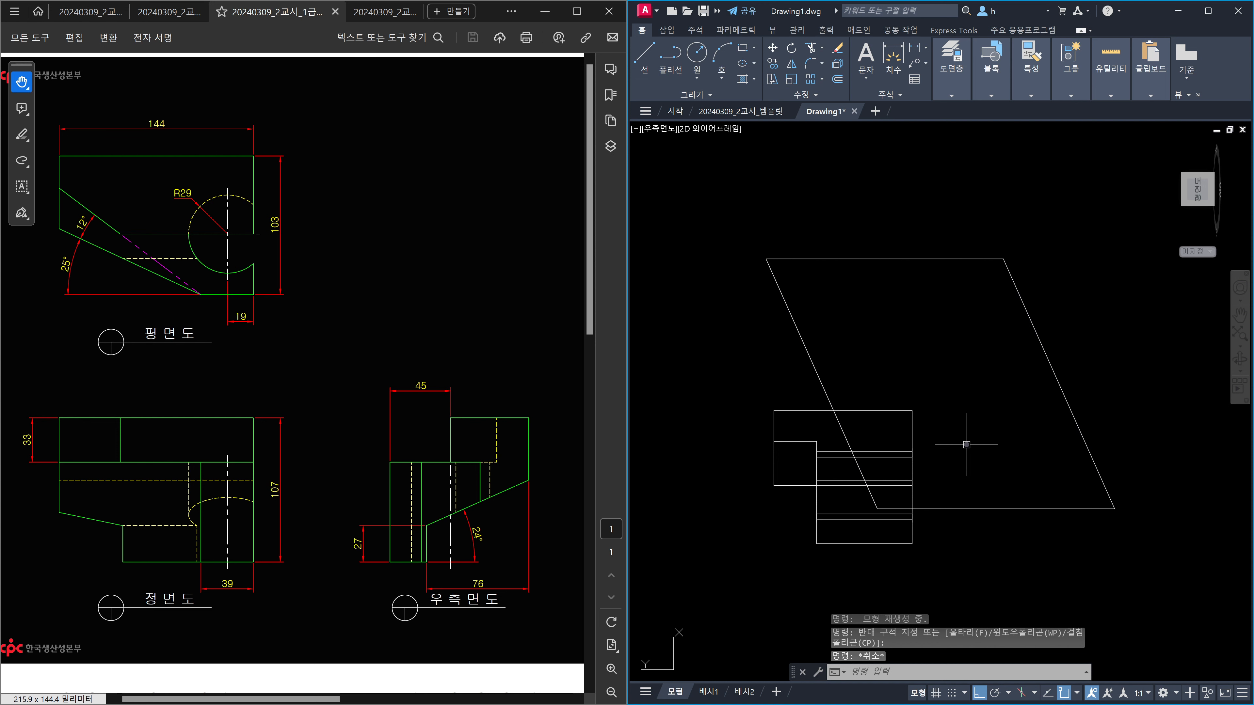
pyautogui.write('ucs')
pyautogui.press('Return')
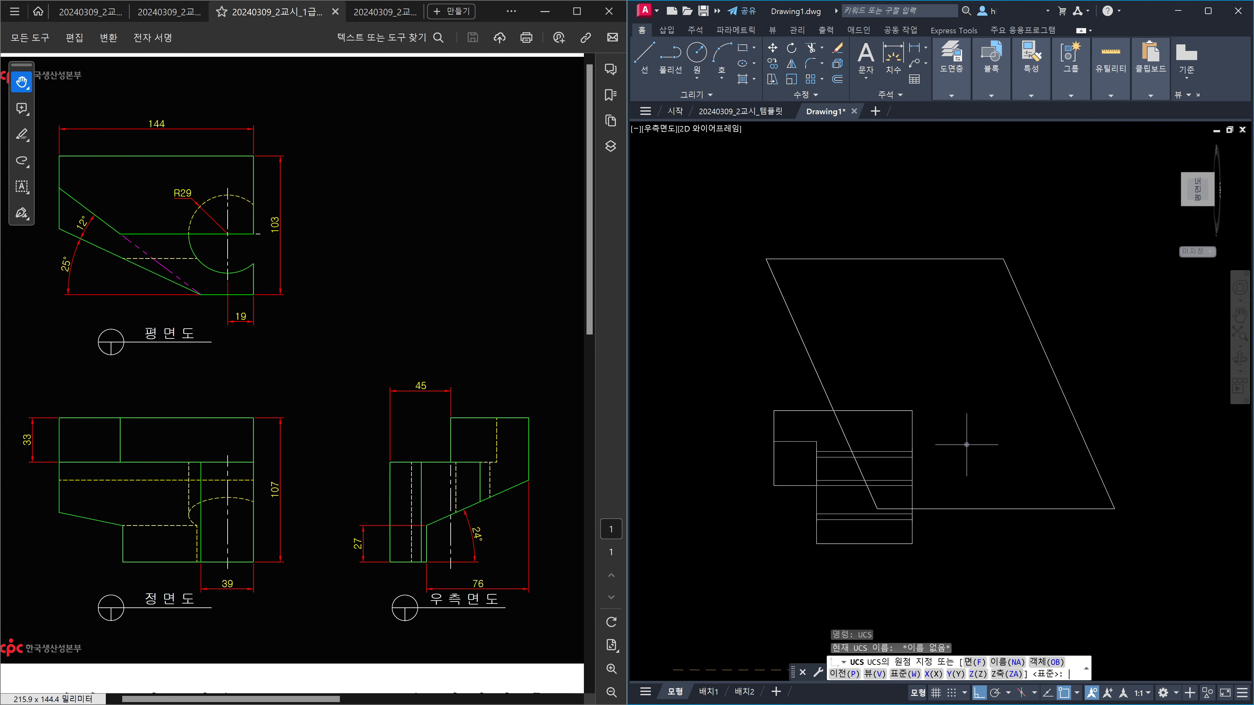
pyautogui.press('Return')
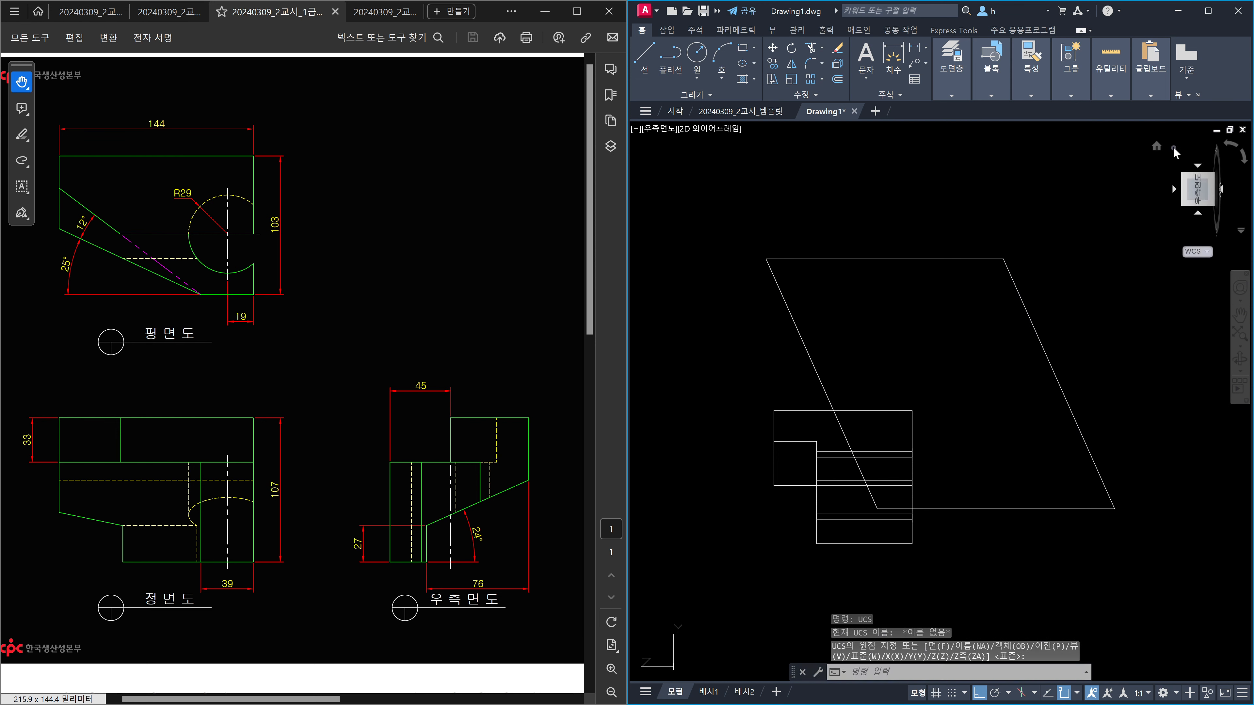
pyautogui.click(1171, 183)
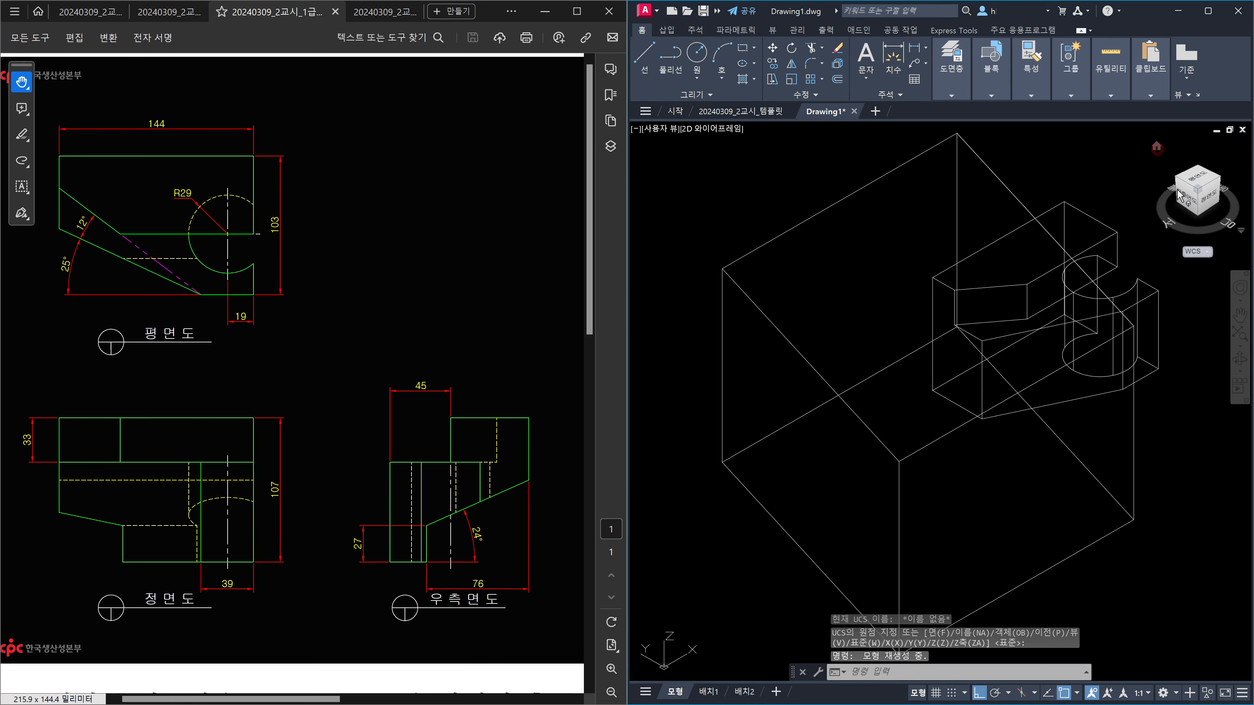
pyautogui.click(1217, 179)
pyautogui.press('Escape')
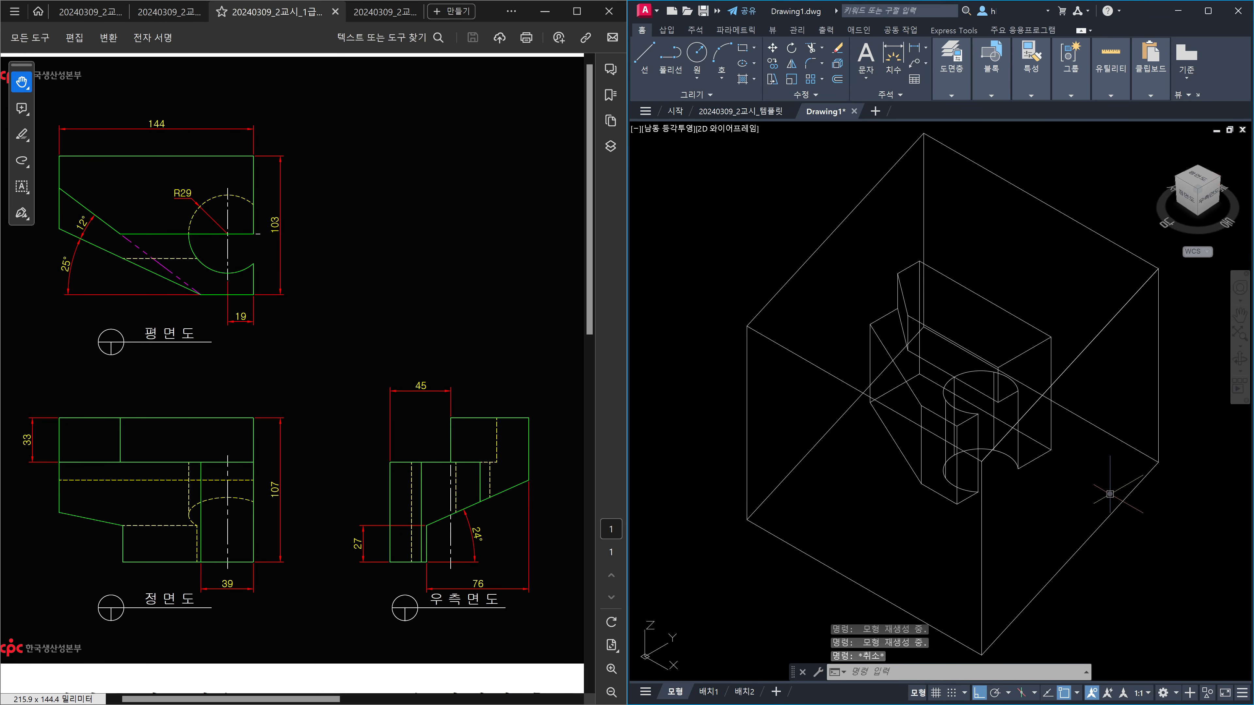
# Subtract the large sloped solid from the block to cut its 24° underside.
pyautogui.write('su')
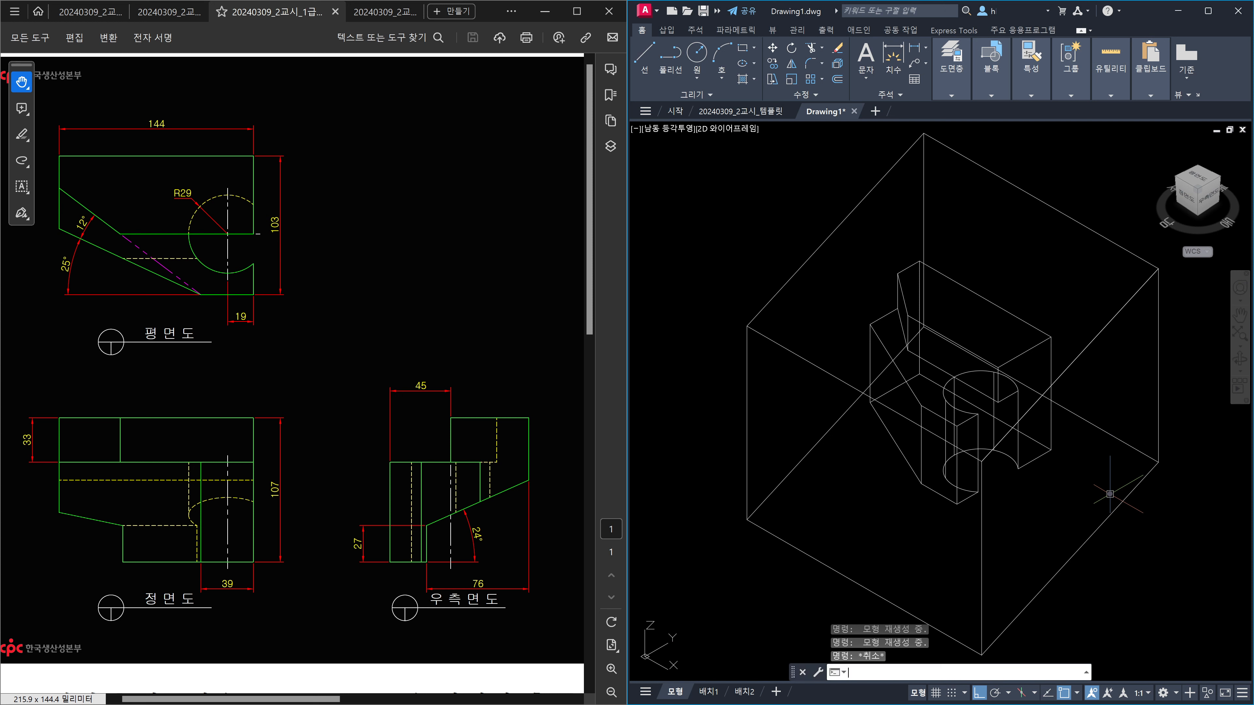
pyautogui.press('Return')
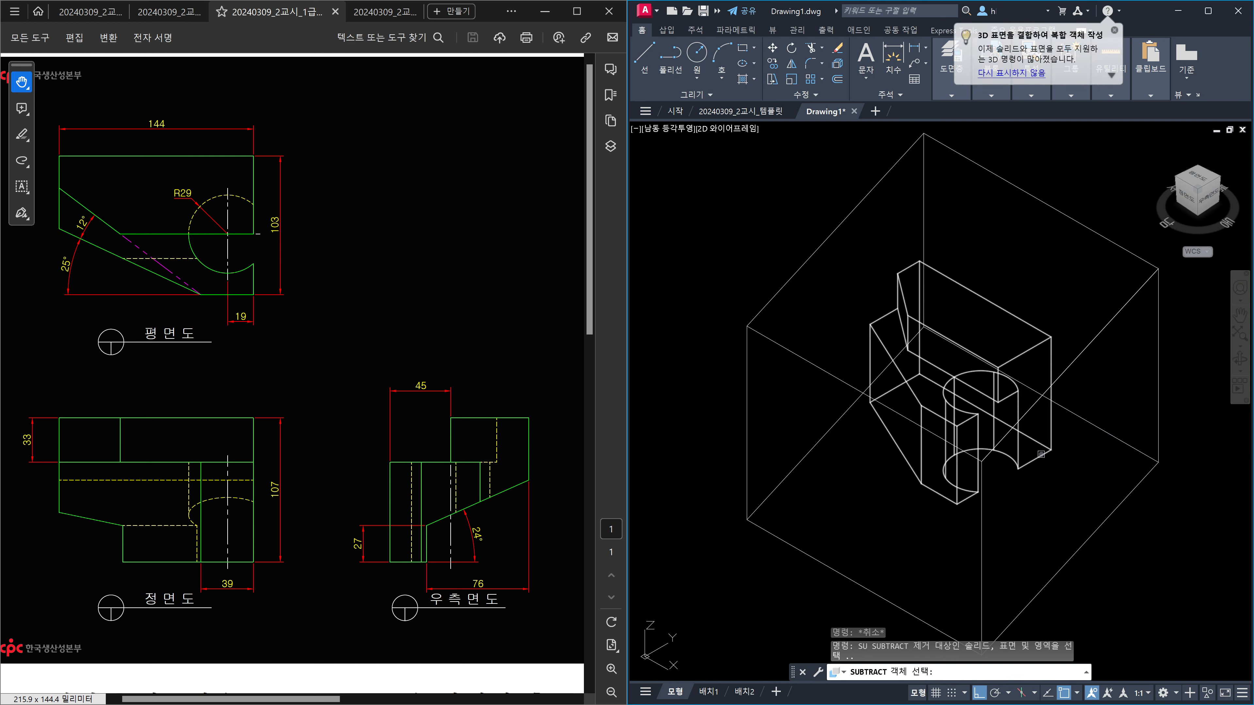
pyautogui.click(1041, 454)
pyautogui.press('Return')
pyautogui.click(1079, 357)
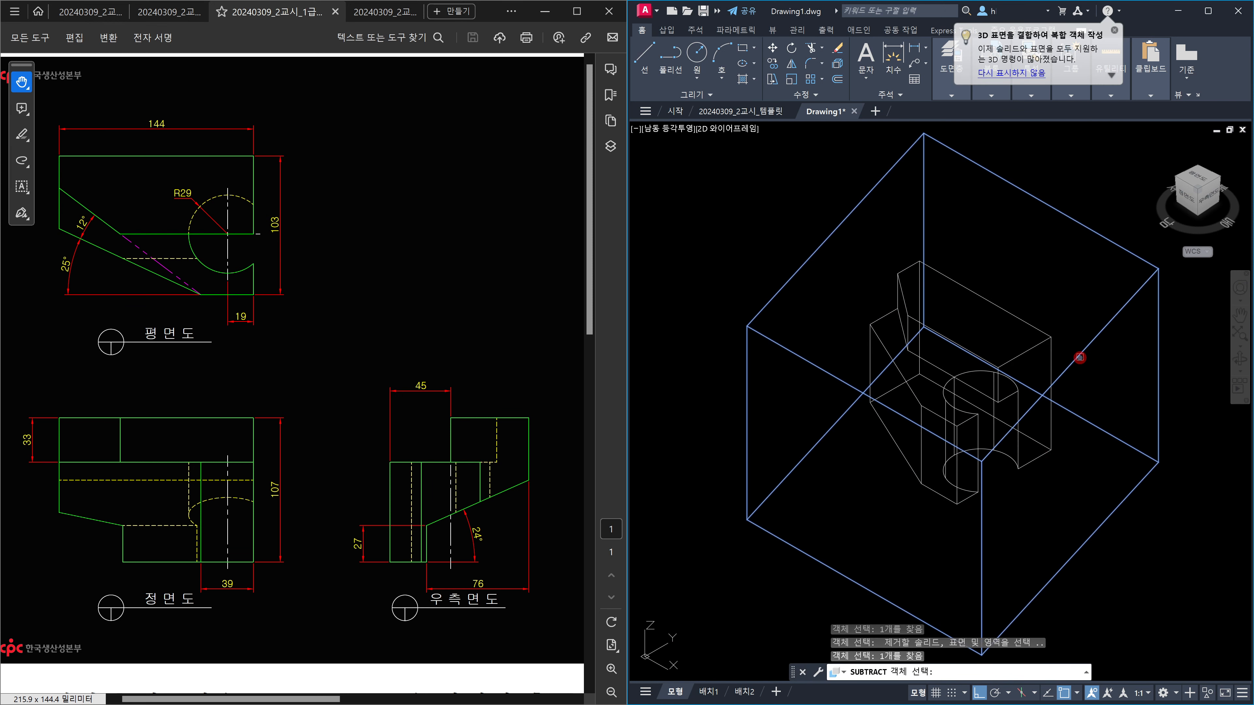
pyautogui.press('Return')
# Delete the leftover sloped surface beside the part.
pyautogui.click(1112, 369)
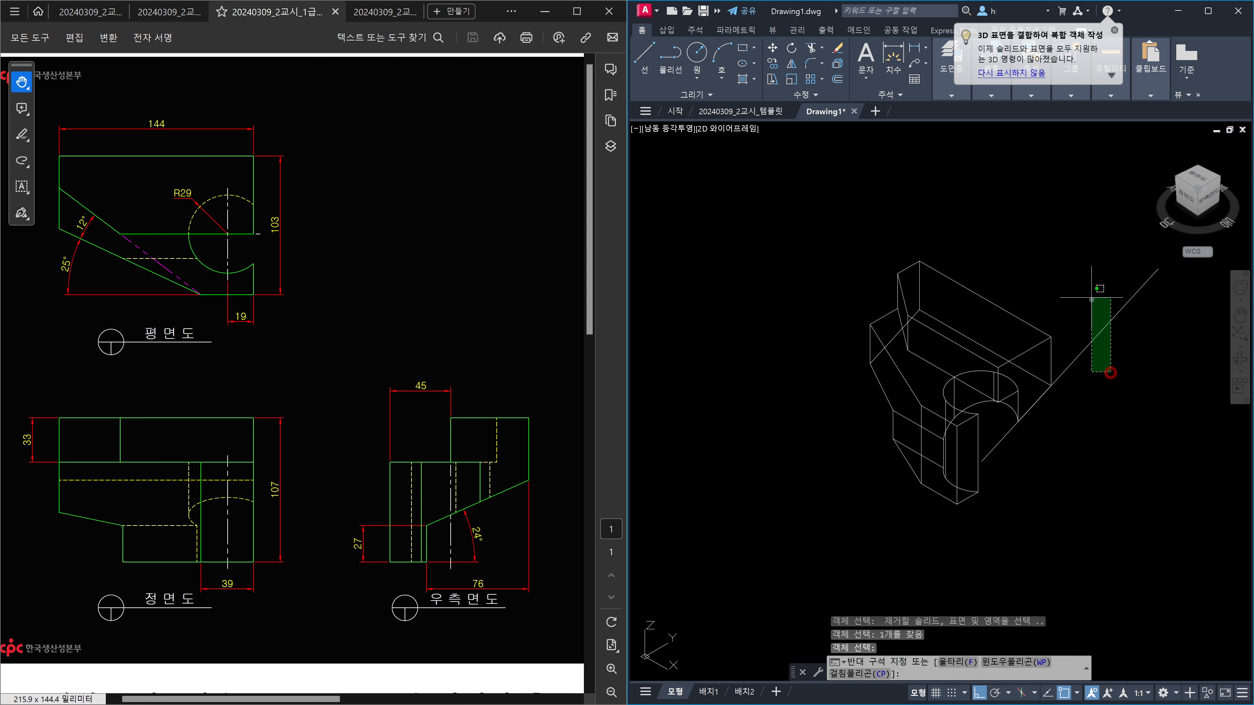
pyautogui.click(1091, 296)
pyautogui.press('Delete')
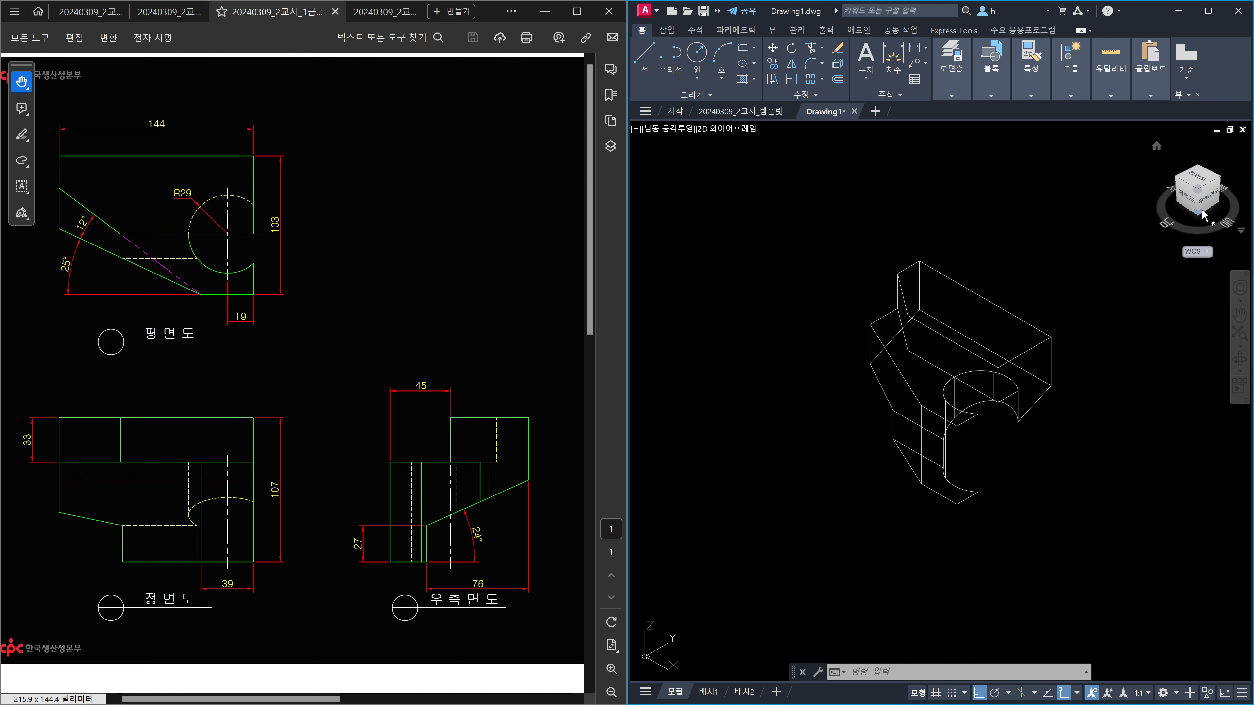
# Compare the part's front, top and right side views with the reference drawing, ending in the southeast isometric view.
pyautogui.click(1187, 194)
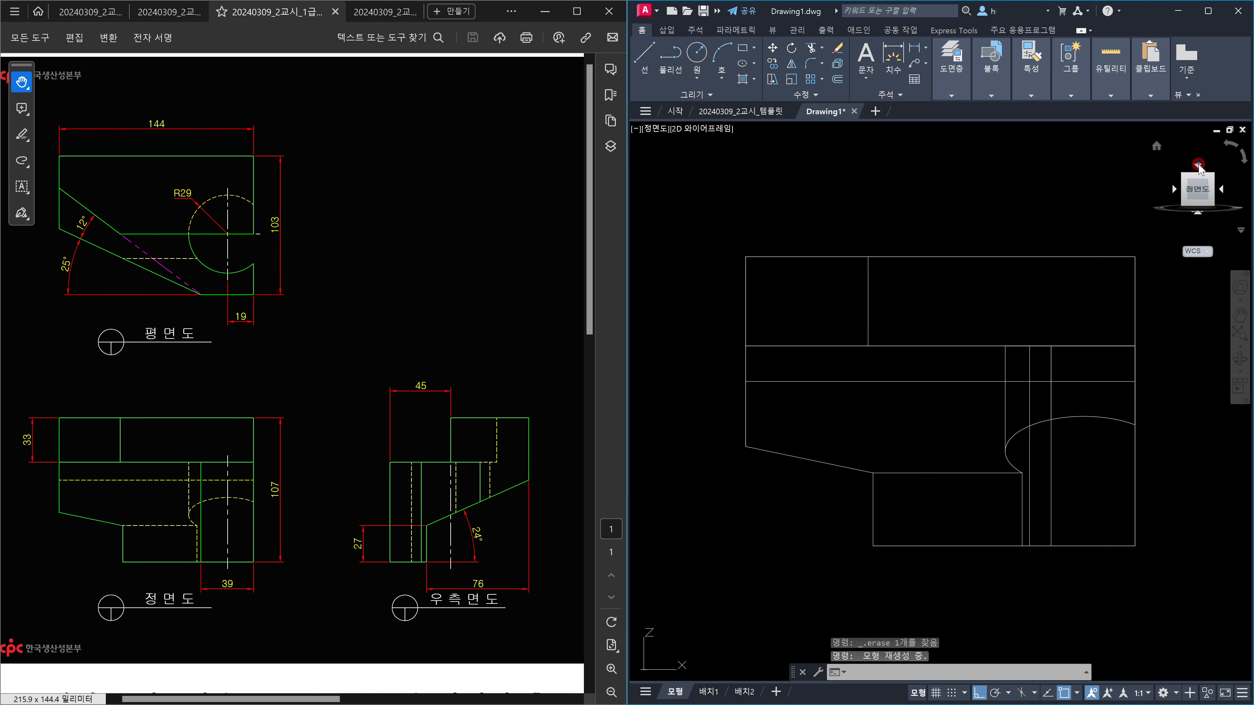
pyautogui.click(1197, 171)
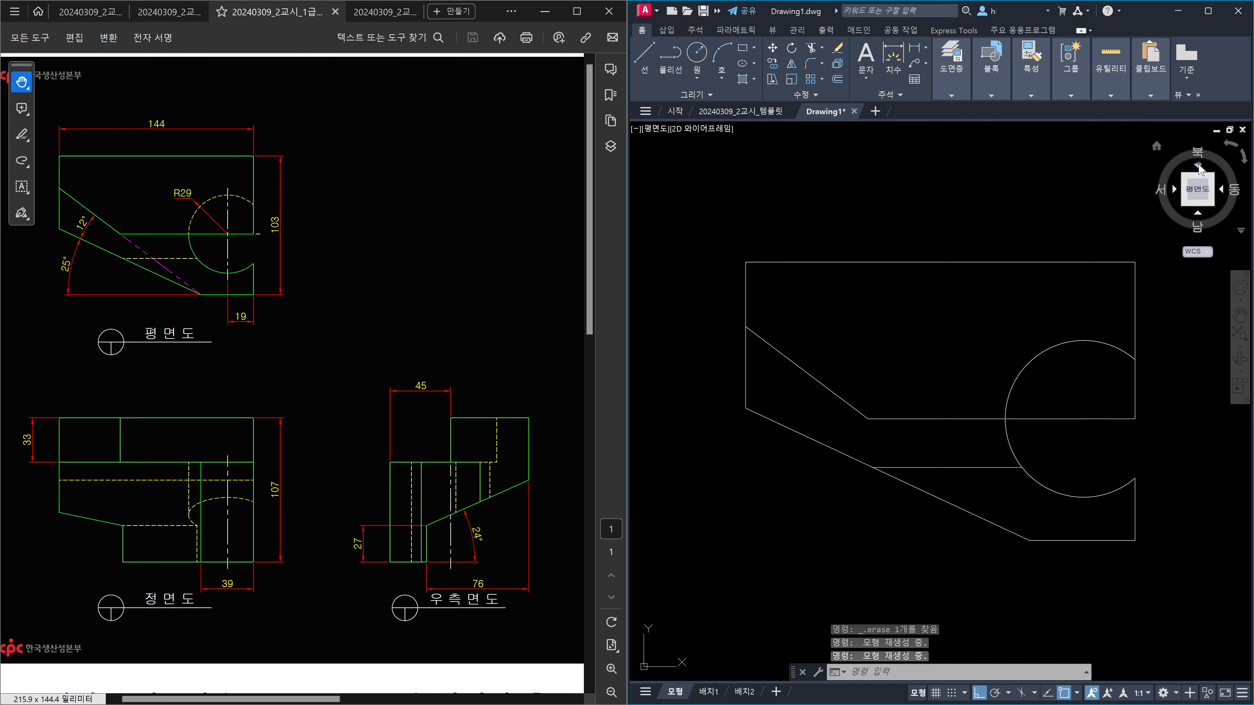
pyautogui.click(1221, 189)
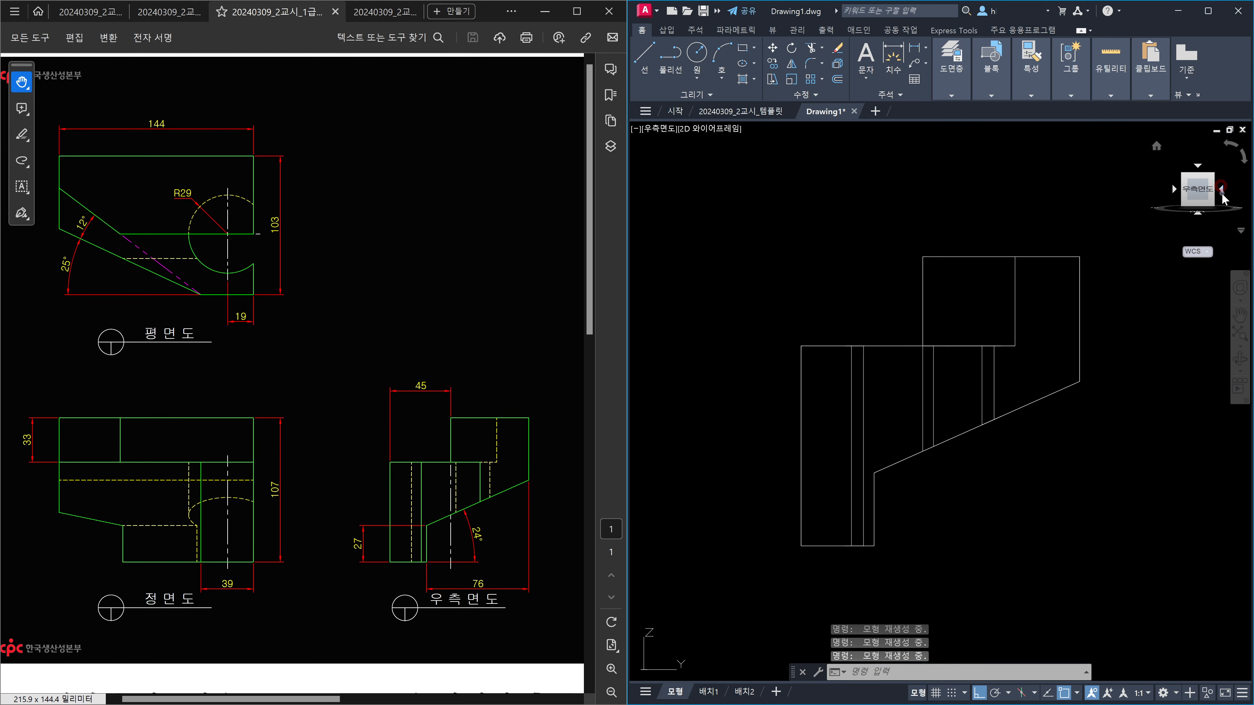
pyautogui.click(1183, 180)
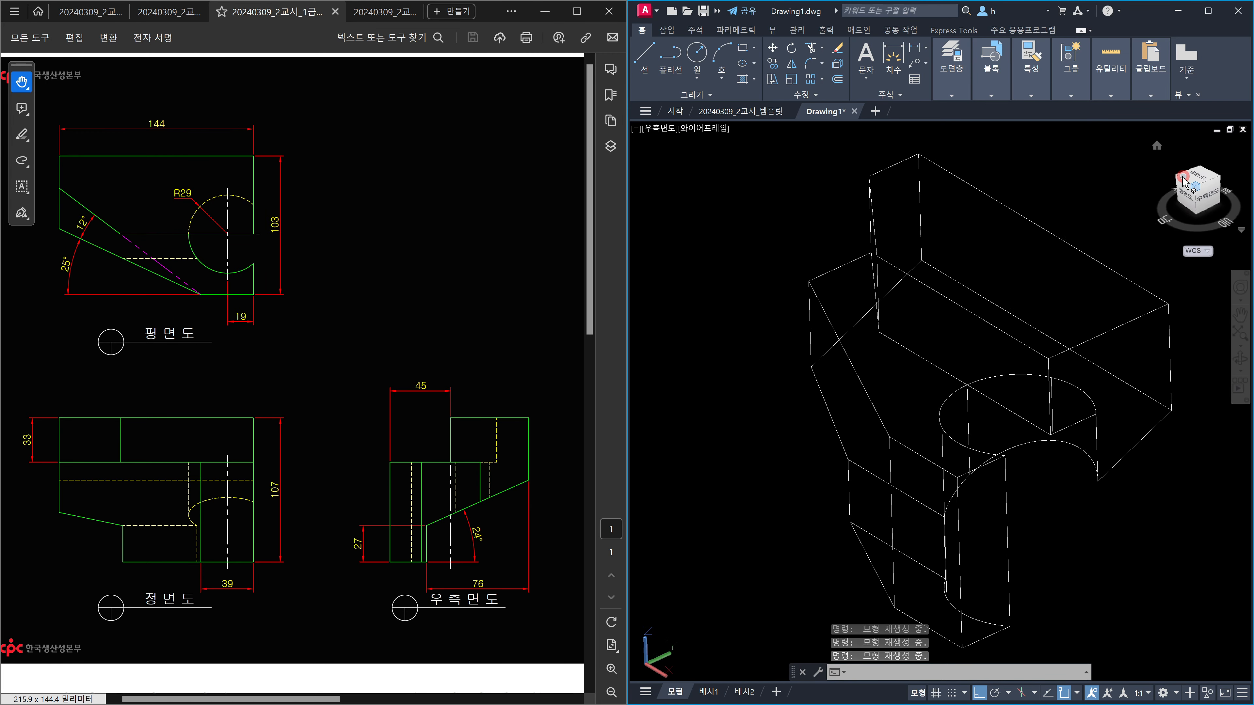
# Inspect the solid in the Conceptual visual style from a steeper angle, ending in the southeast isometric view.
pyautogui.write('VS')
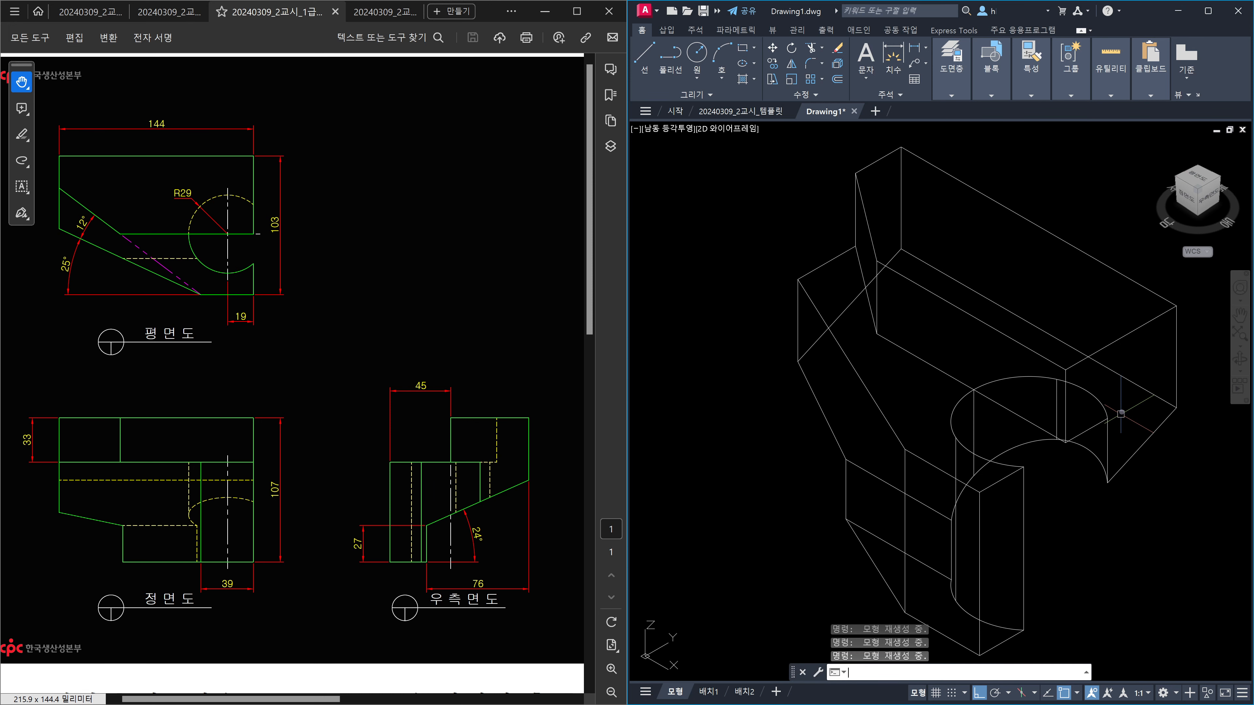
pyautogui.press('Return')
pyautogui.write('c')
pyautogui.press('Return')
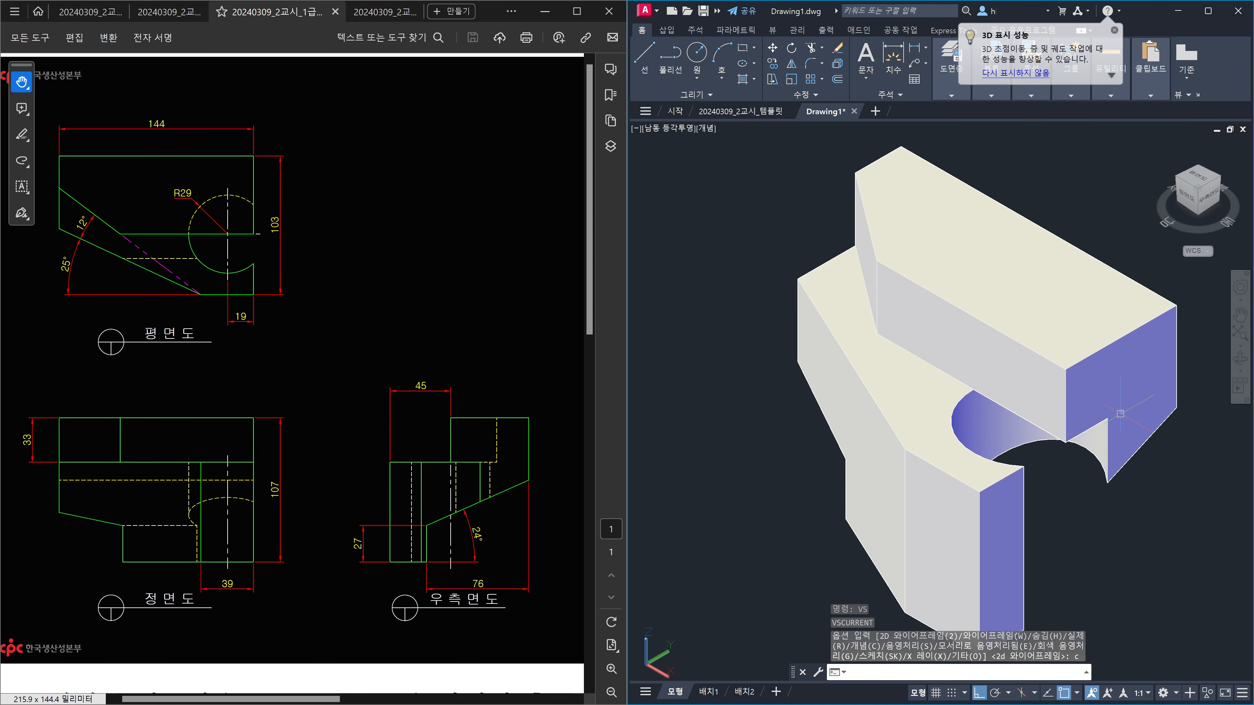
pyautogui.keyDown('shift'); pyautogui.moveTo(1037, 504); pyautogui.dragTo(1037, 582, button='middle'); pyautogui.keyUp('shift')
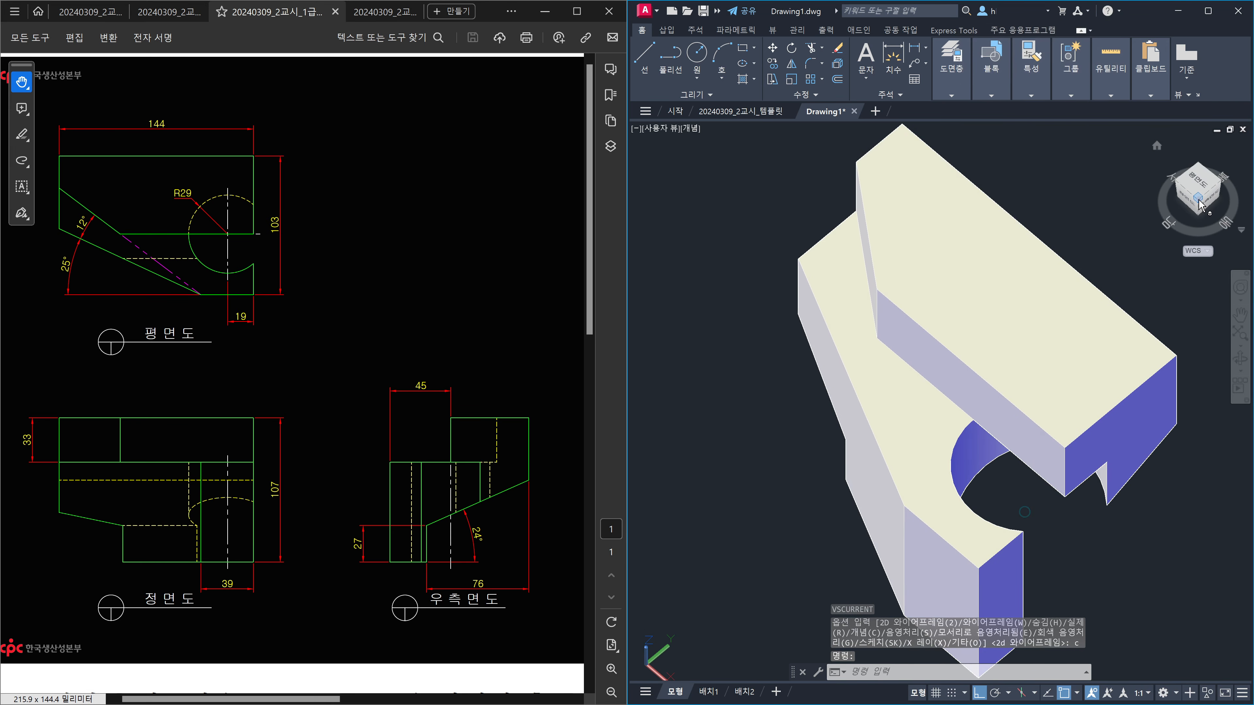
pyautogui.click(1199, 199)
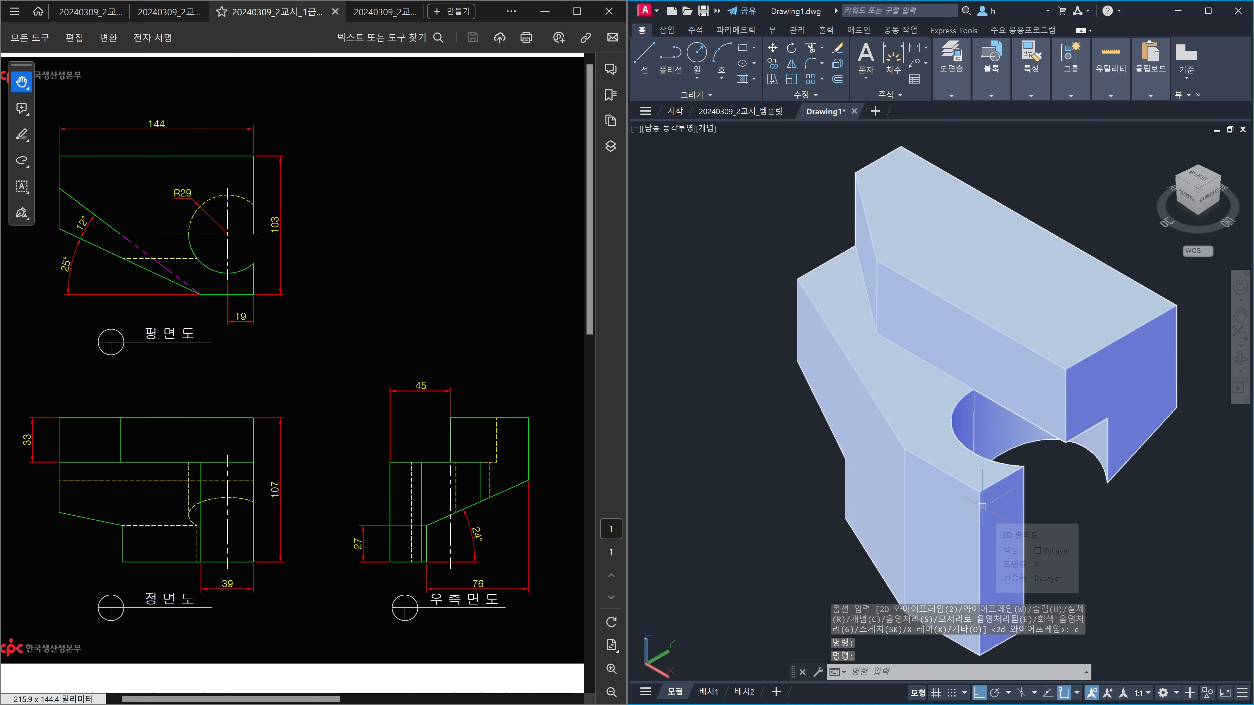
# Set the visual style of the part's view to 2D Wireframe.
pyautogui.write('vs')
pyautogui.press('Return')
pyautogui.write('2')
pyautogui.press('Return')
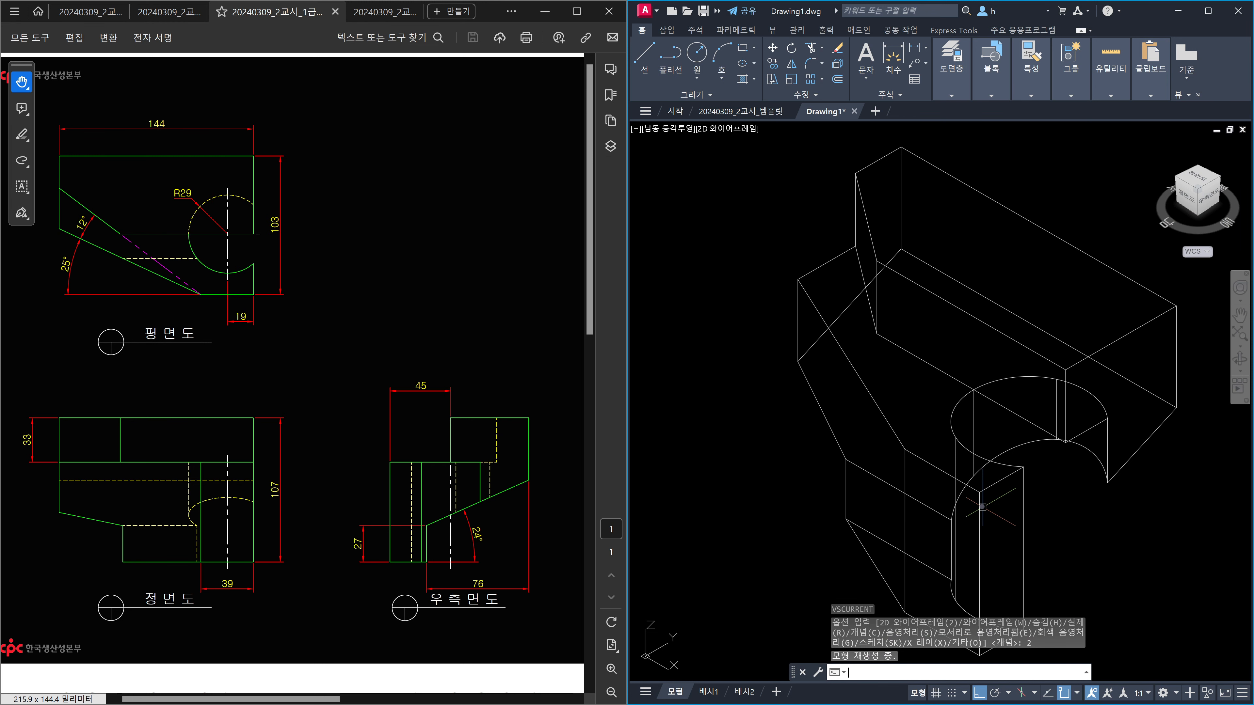
# Draw a 3D polyline through the part's vertices matching points A, B and C on the reference isometric picture.
pyautogui.moveTo(512, 348); pyautogui.dragTo(198, 348)
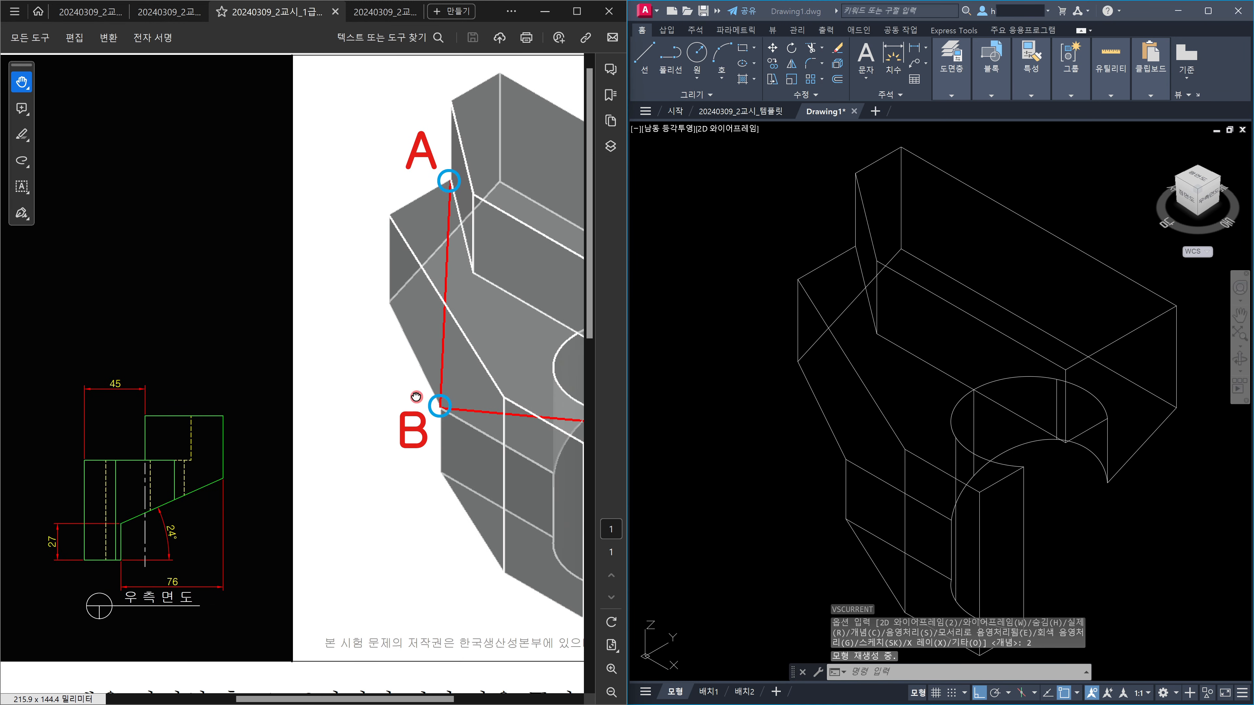
pyautogui.moveTo(415, 397); pyautogui.dragTo(158, 418)
pyautogui.click(1088, 504)
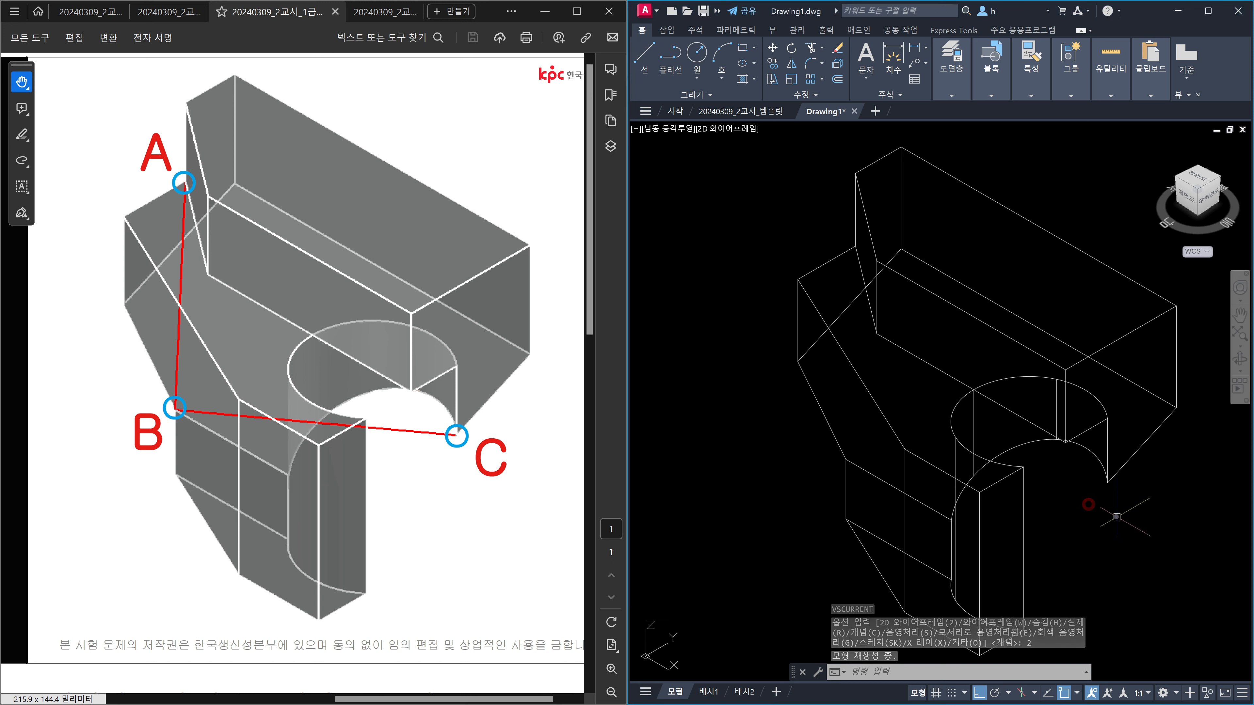
pyautogui.write('3p')
pyautogui.press('Return')
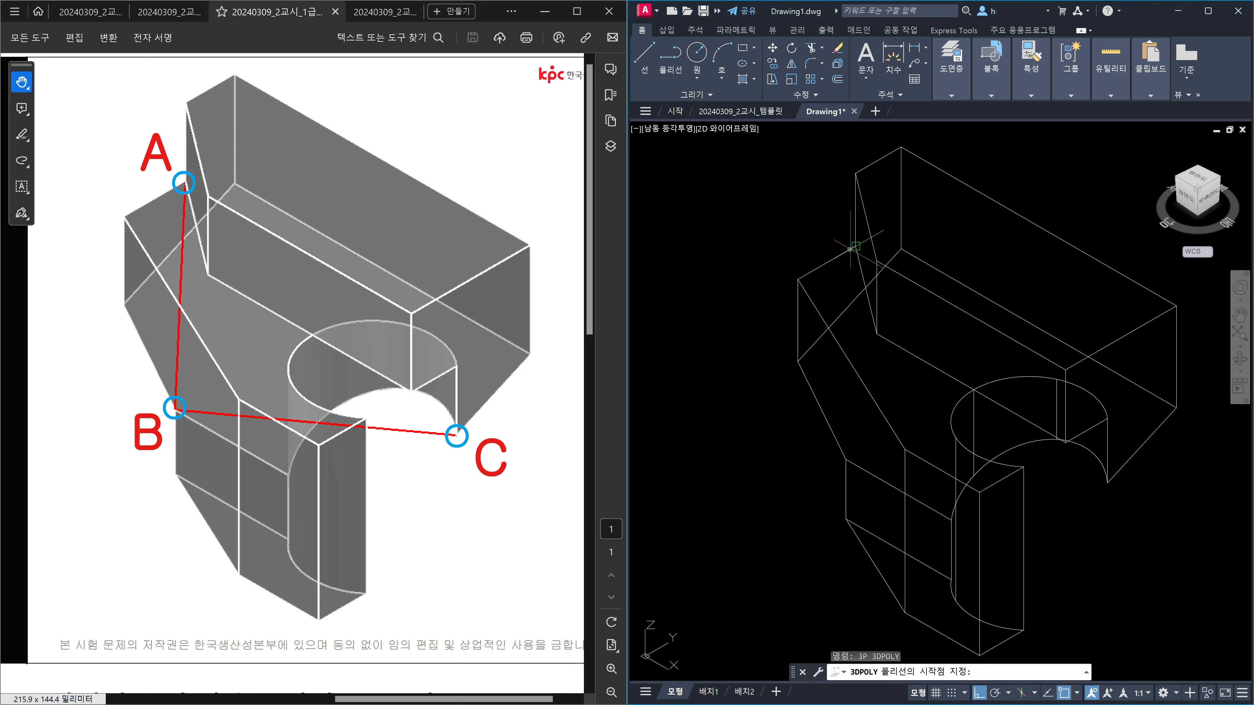
pyautogui.click(856, 245)
pyautogui.click(851, 461)
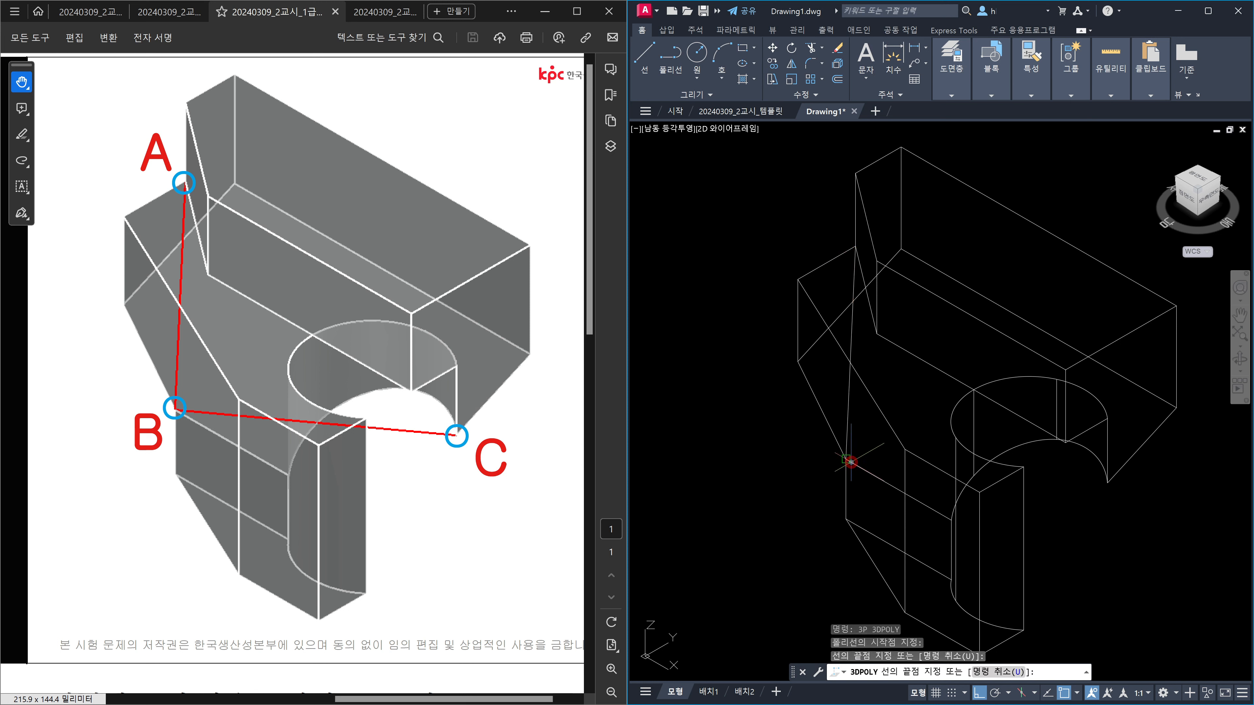
pyautogui.click(1109, 483)
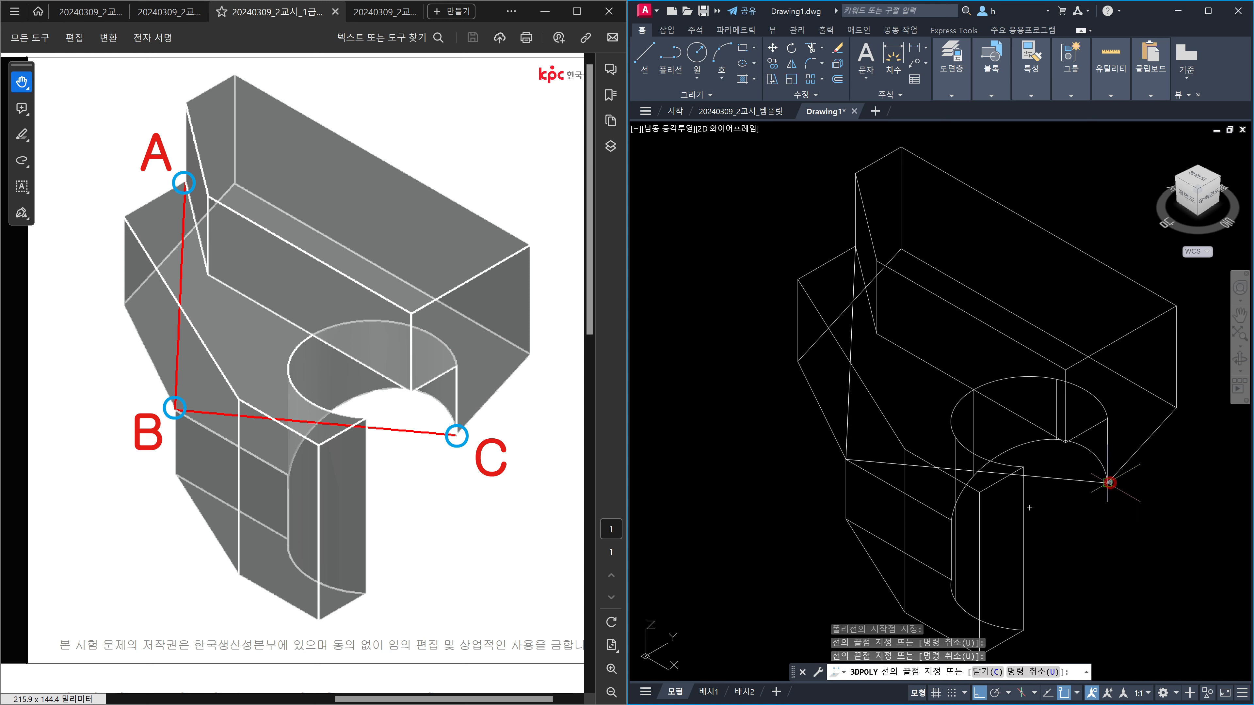
pyautogui.press('Escape')
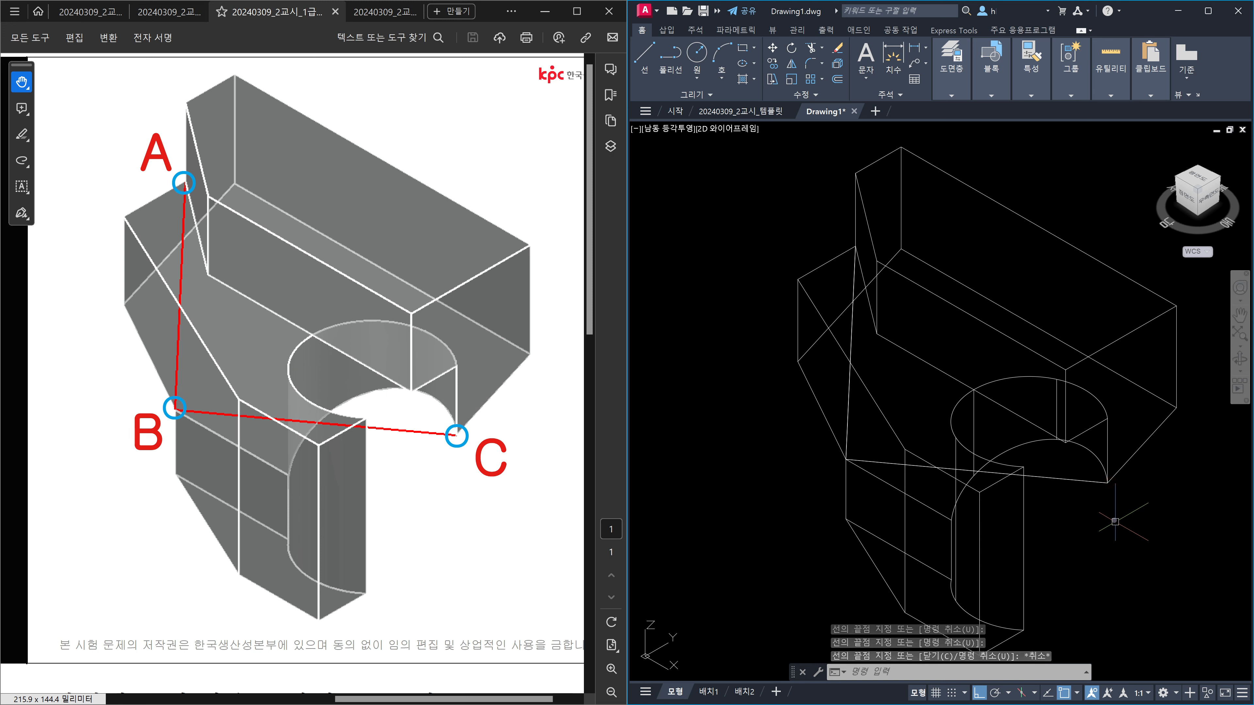
# List the A-B-C polyline's properties and compare its length with answer 3 in the answer notes.
pyautogui.hotkey('alt', 'Tab')
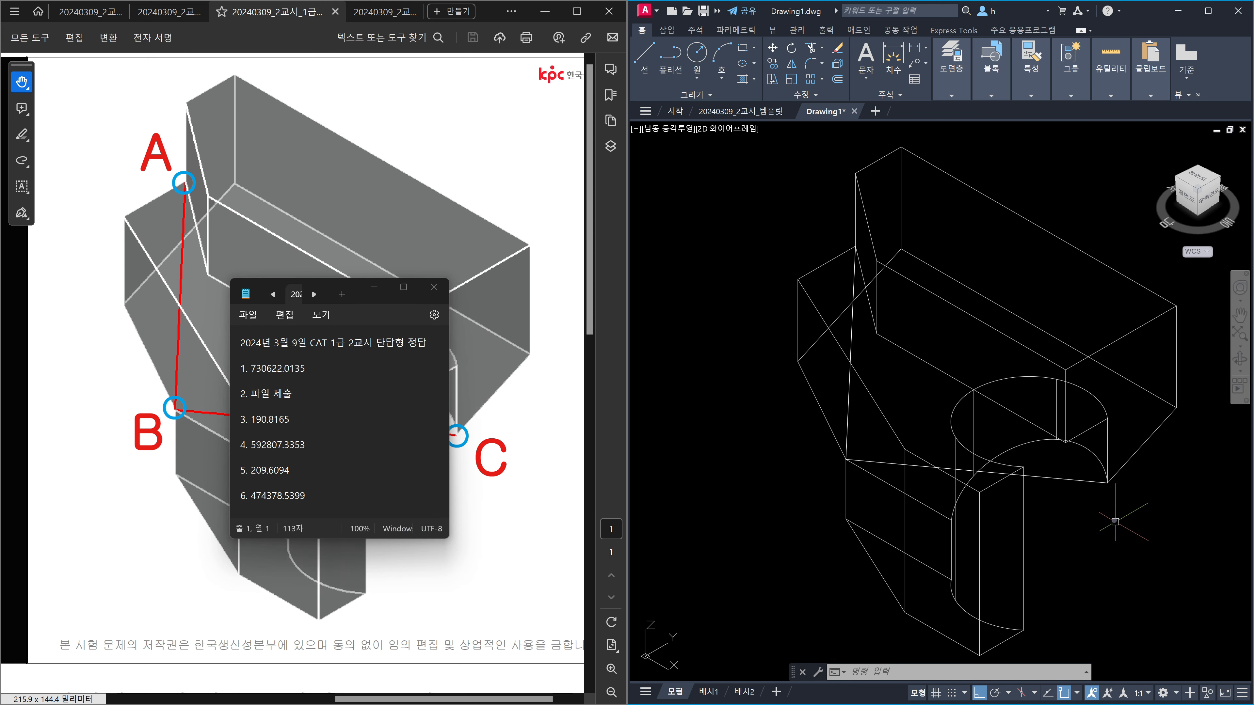
pyautogui.write('li')
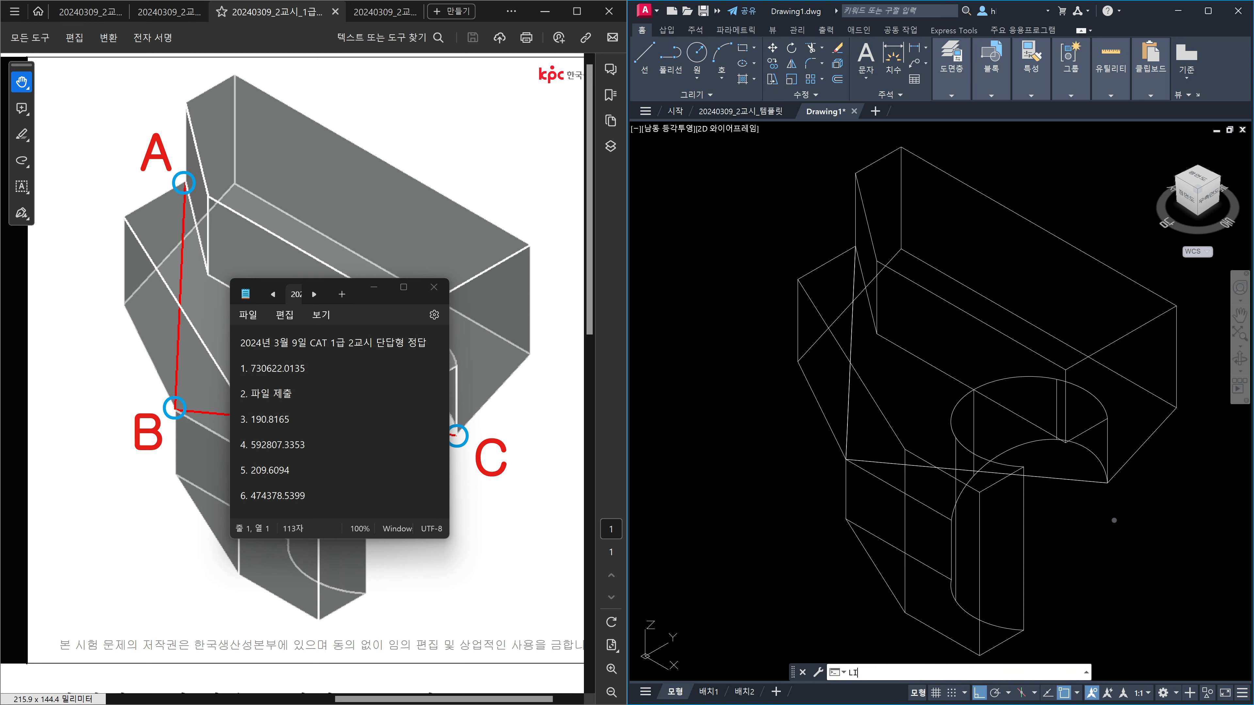
pyautogui.press('Return')
pyautogui.click(1076, 481)
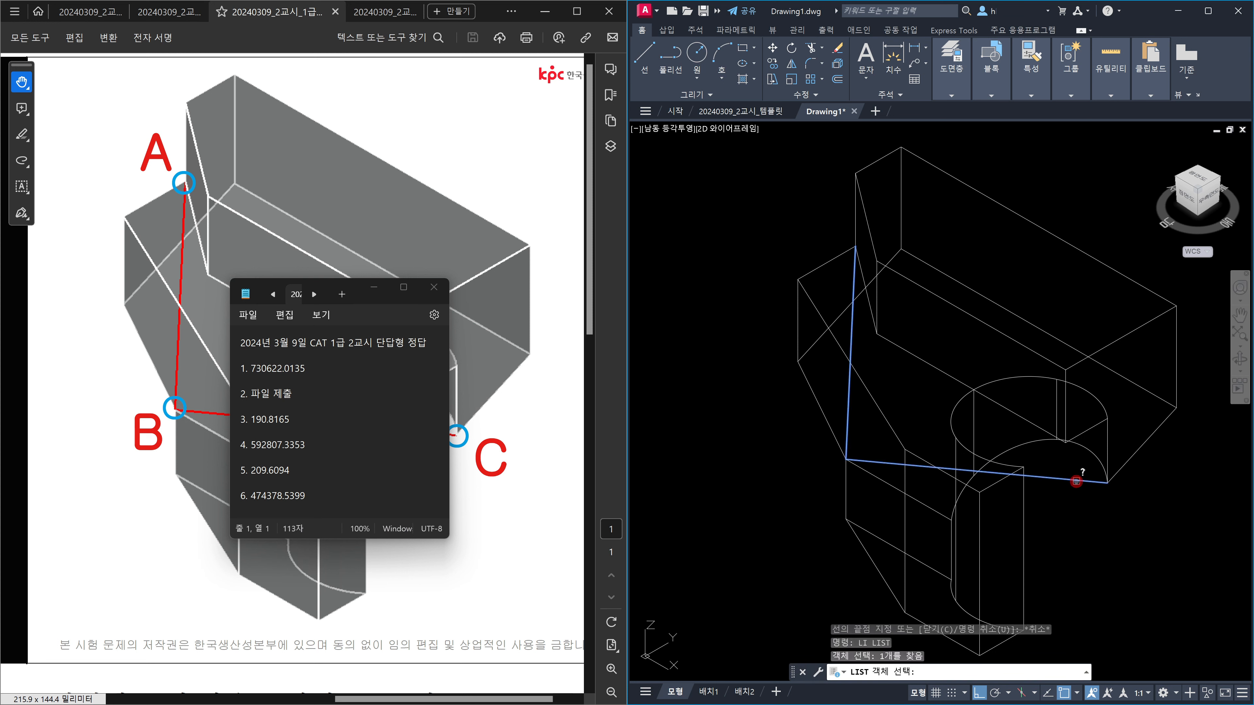
pyautogui.press('Return')
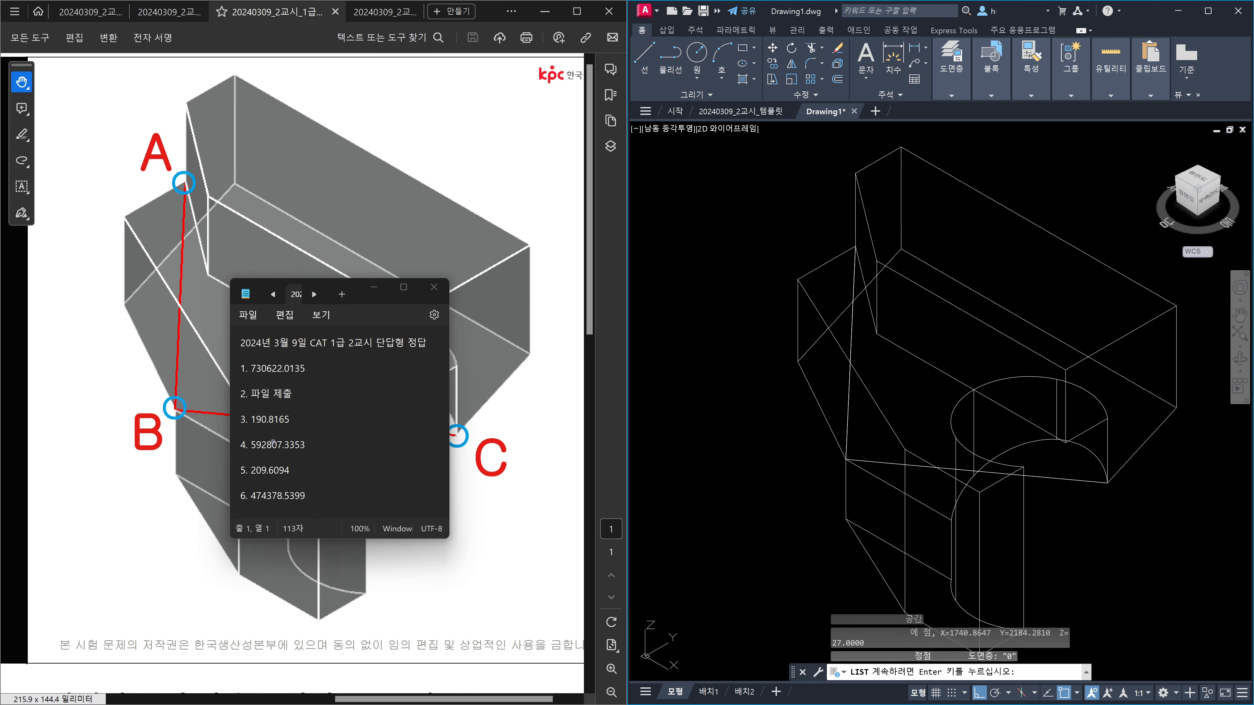
pyautogui.moveTo(250, 426); pyautogui.dragTo(295, 426)
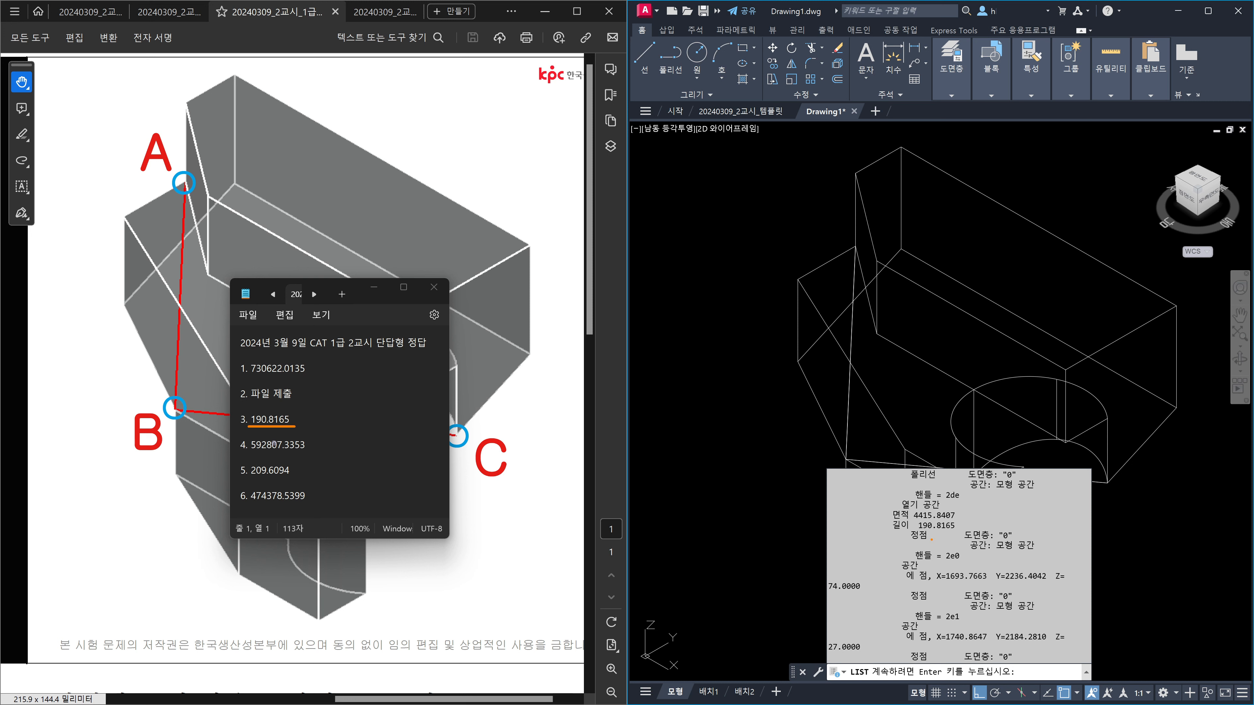
pyautogui.moveTo(917, 531); pyautogui.dragTo(959, 532)
pyautogui.press('Escape')
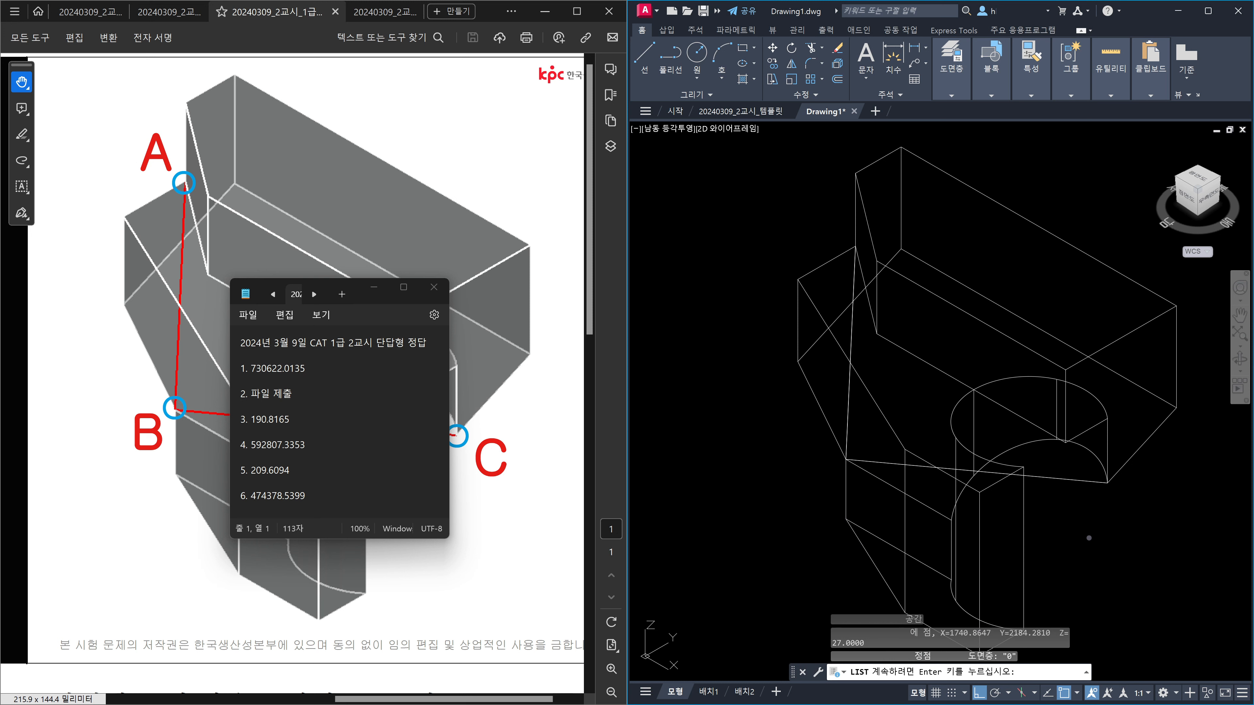
pyautogui.press('Return')
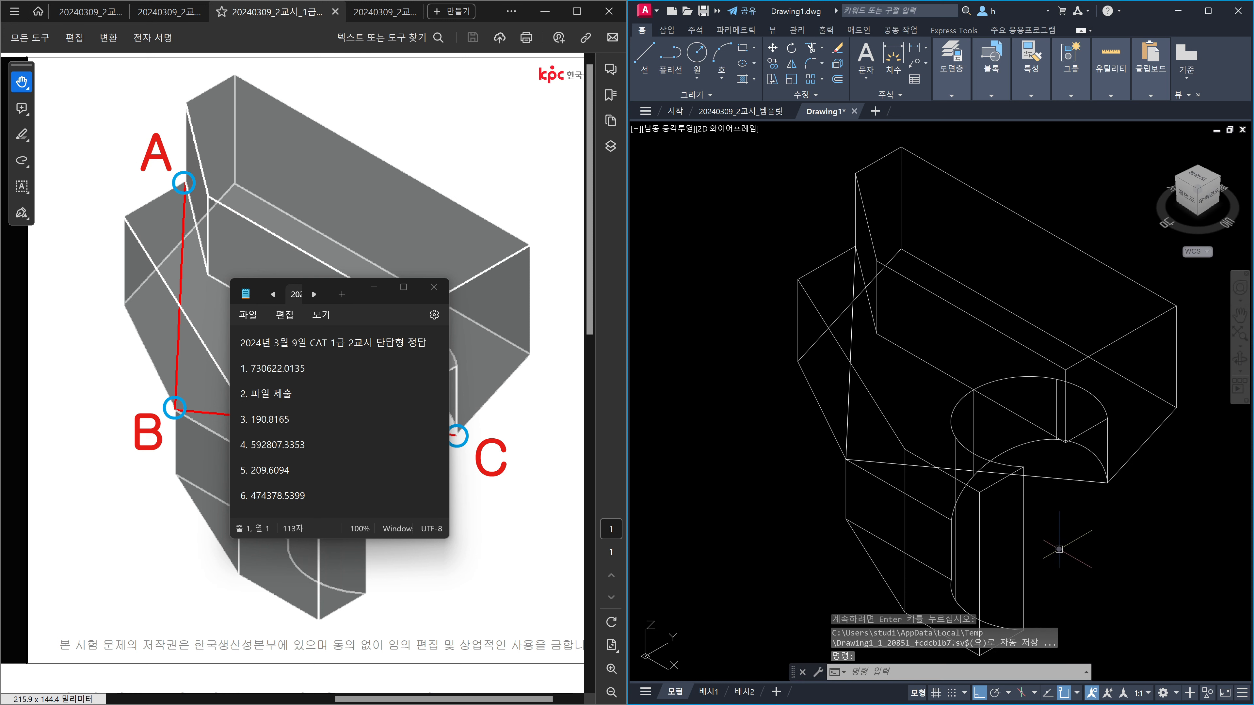
# Query the solid's mass properties and compare its volume with answer 4 in the answer notes.
pyautogui.write('VOLUMe')
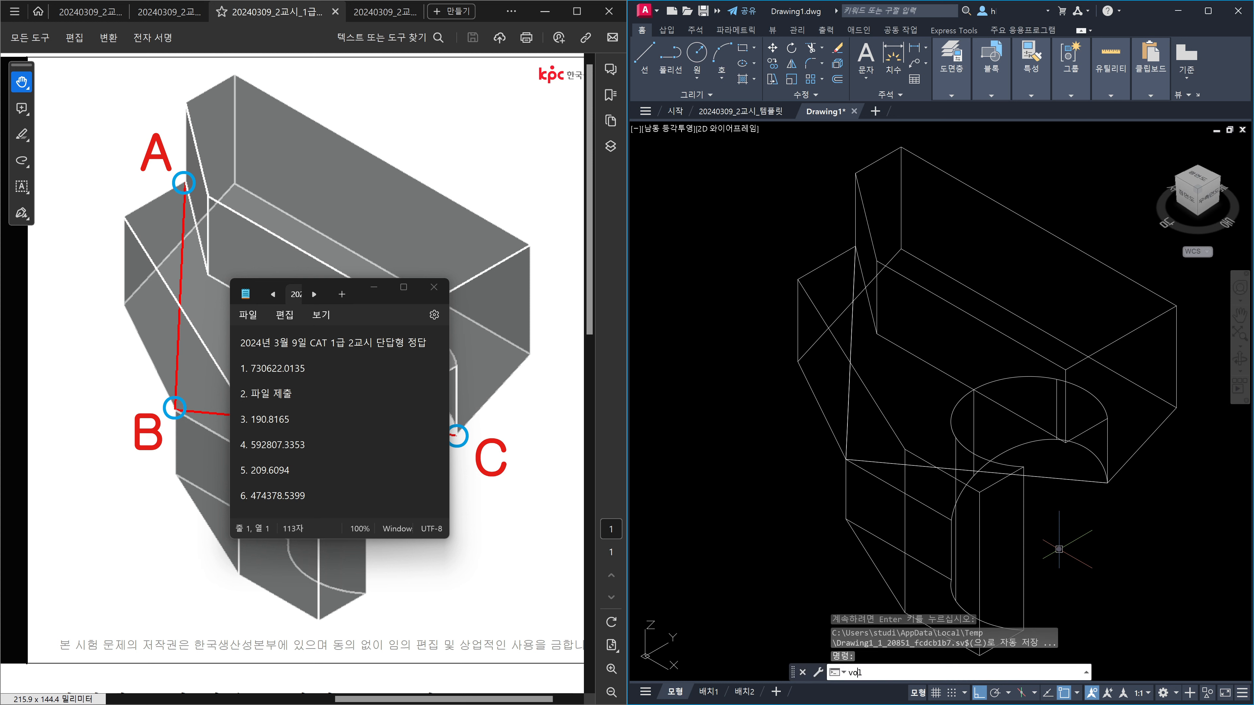
pyautogui.press('Return')
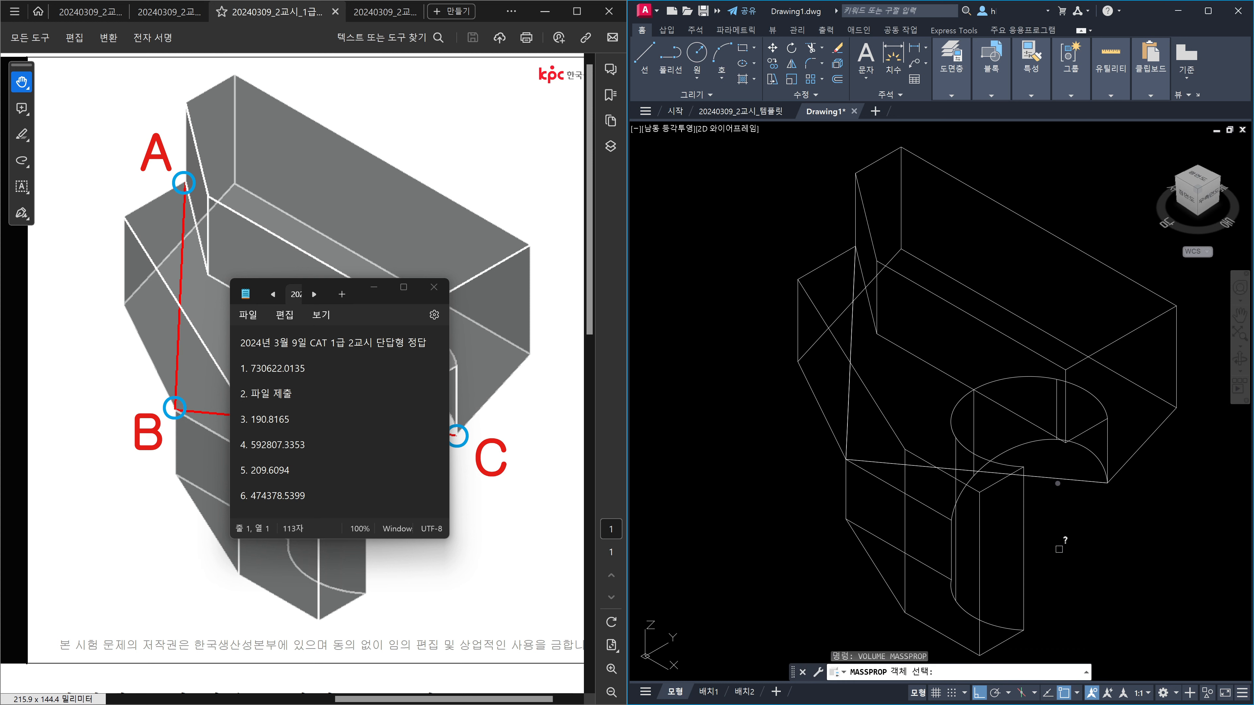
pyautogui.click(1061, 436)
pyautogui.press('Return')
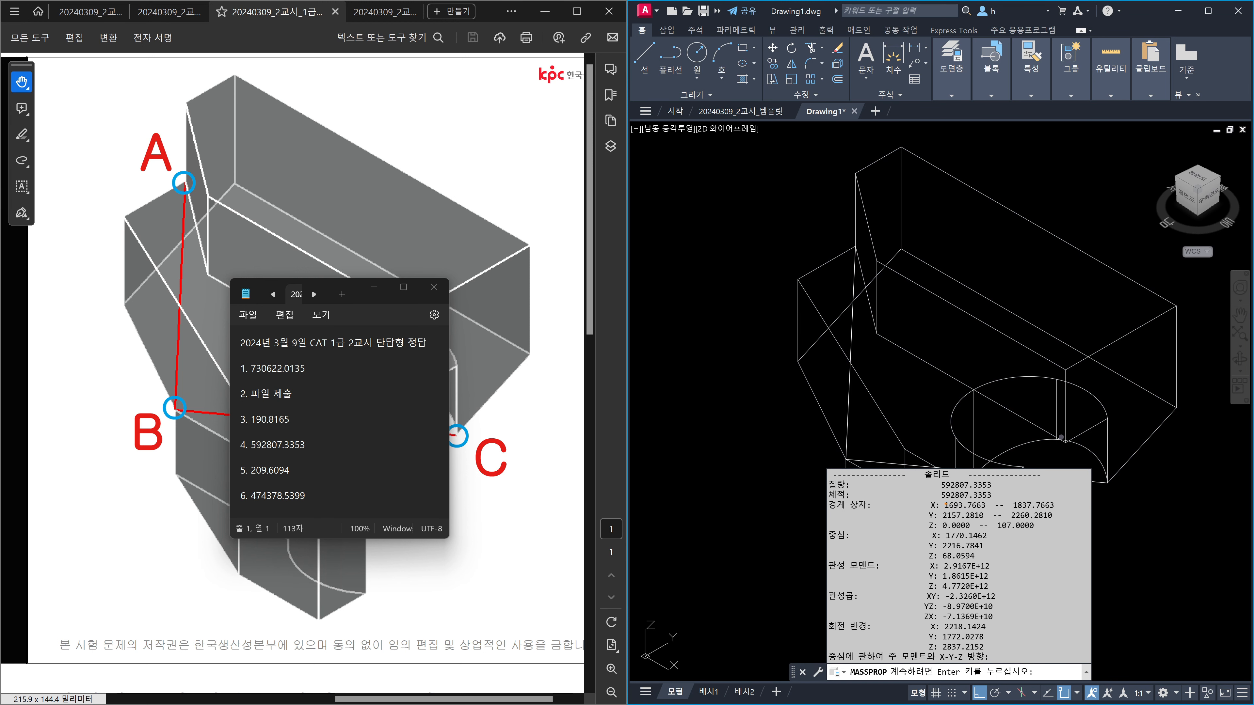
pyautogui.moveTo(981, 496); pyautogui.dragTo(993, 498)
pyautogui.moveTo(249, 453); pyautogui.dragTo(312, 453)
pyautogui.press('Escape')
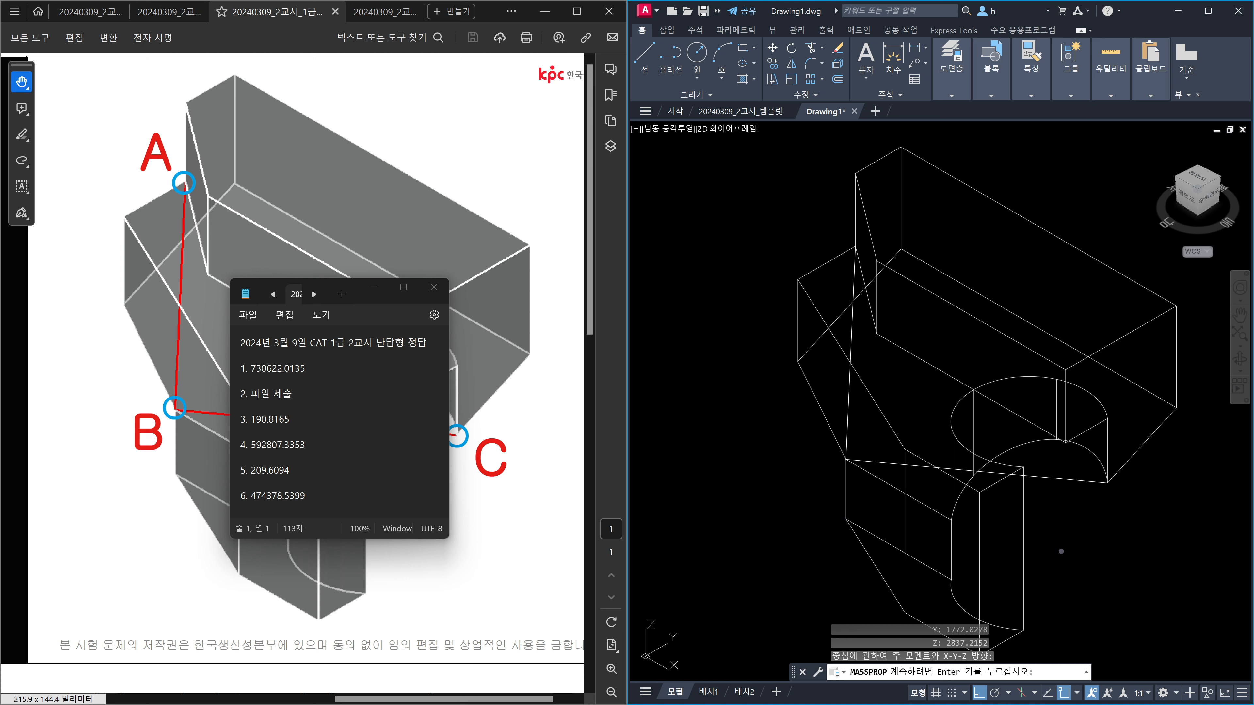
pyautogui.press('Return')
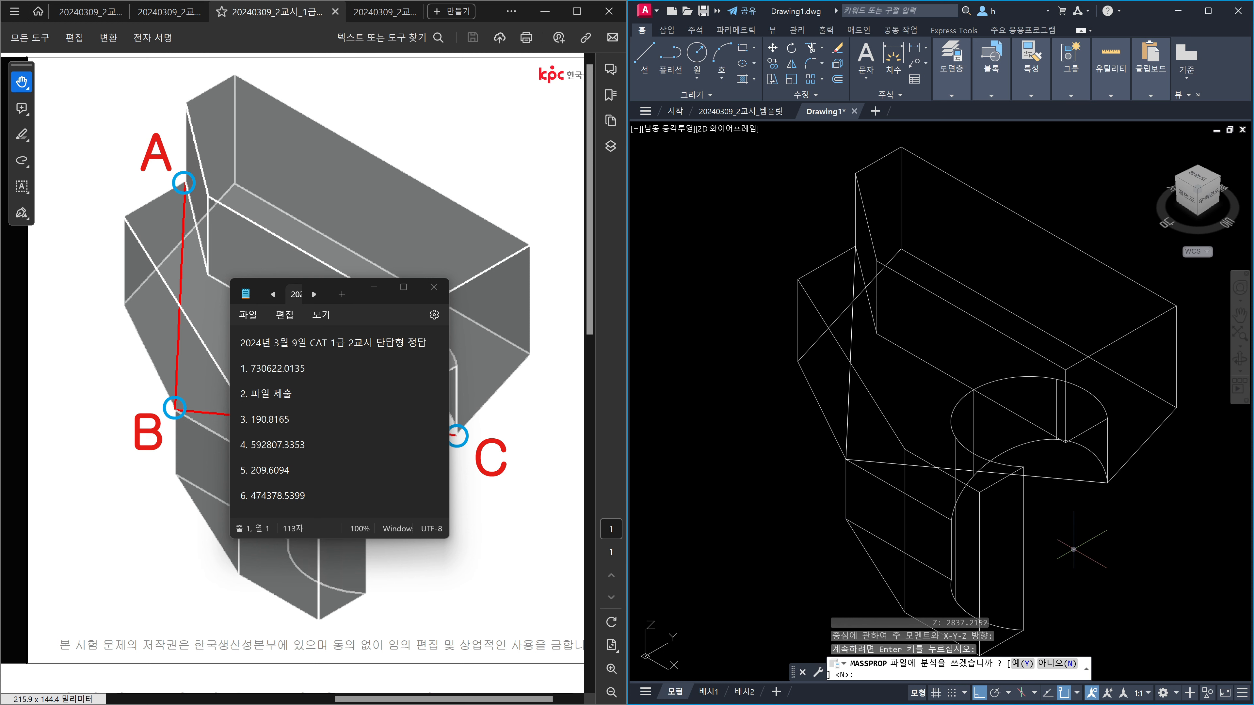